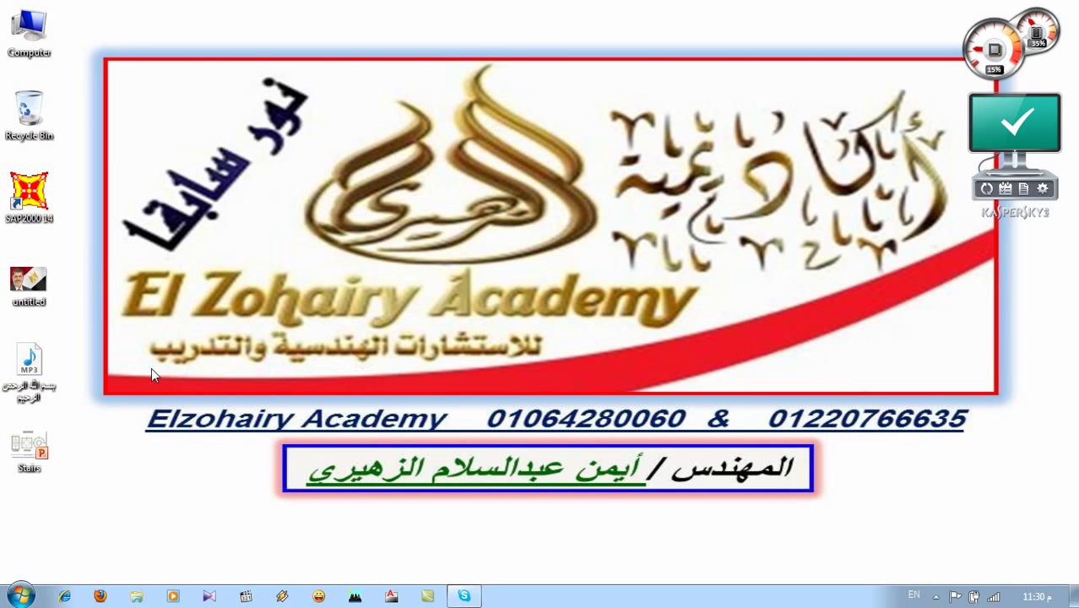
# Step: View the Types of Stairs slide, then launch AutoCAD 2011 from the taskbar
pyautogui.doubleClick(29, 448)
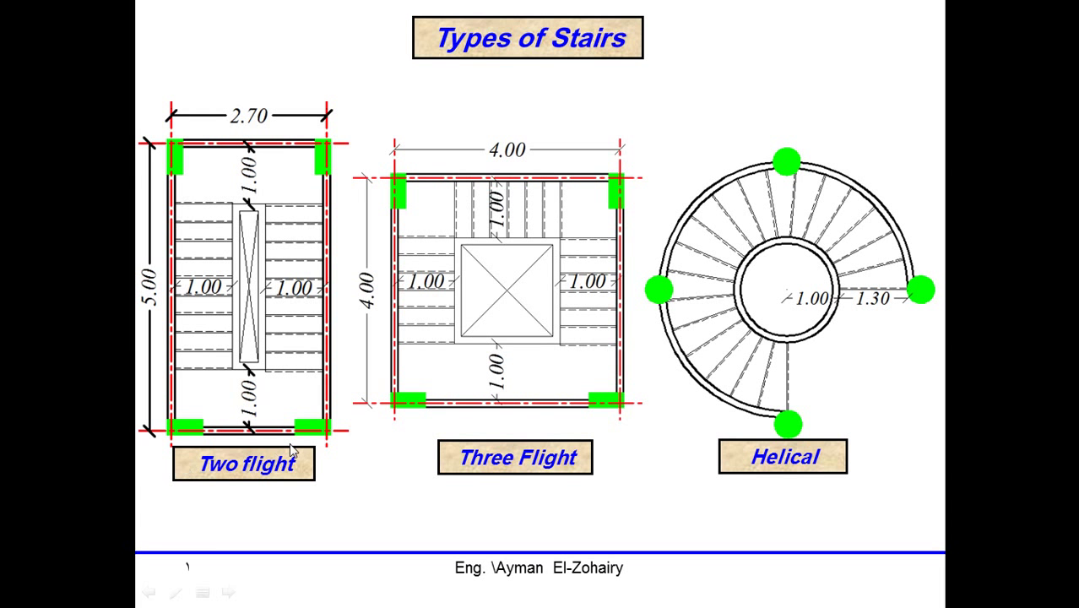
pyautogui.hotkey('alt', 'Tab')
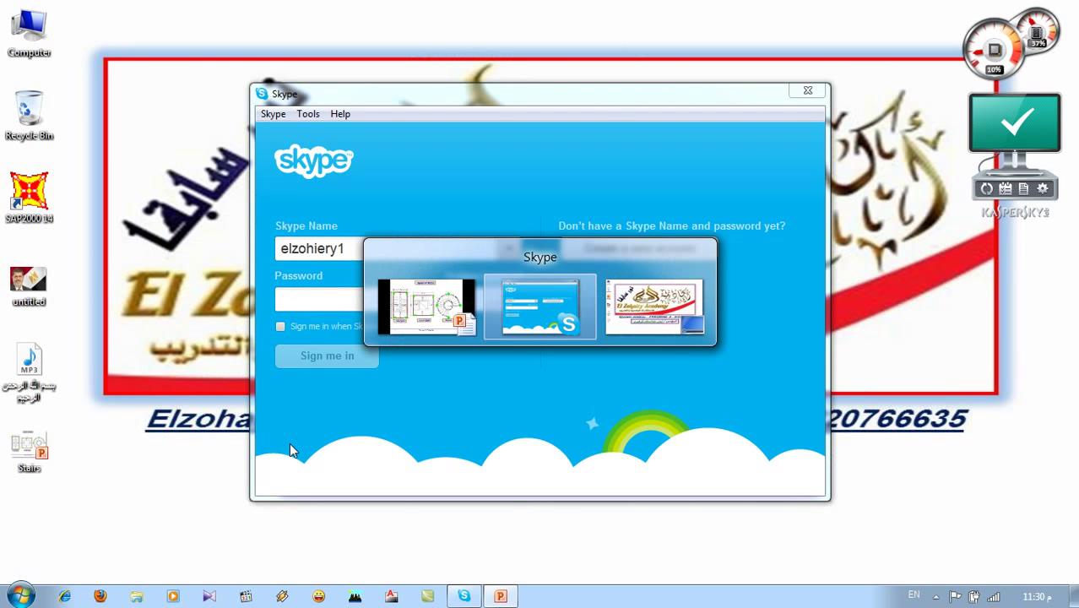
pyautogui.hotkey('alt', 'Tab')
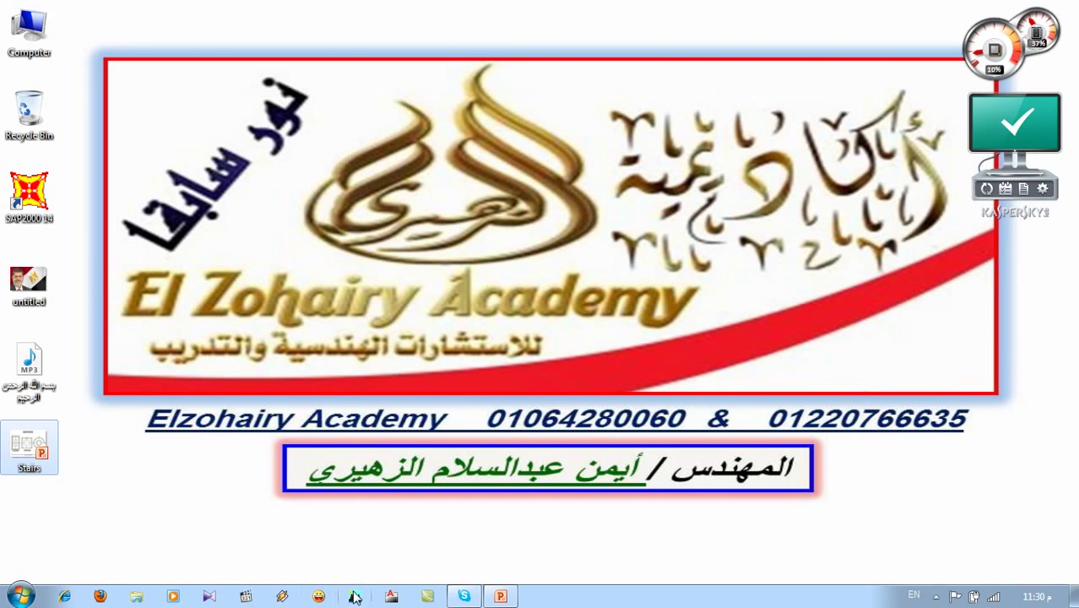
pyautogui.click(384, 599)
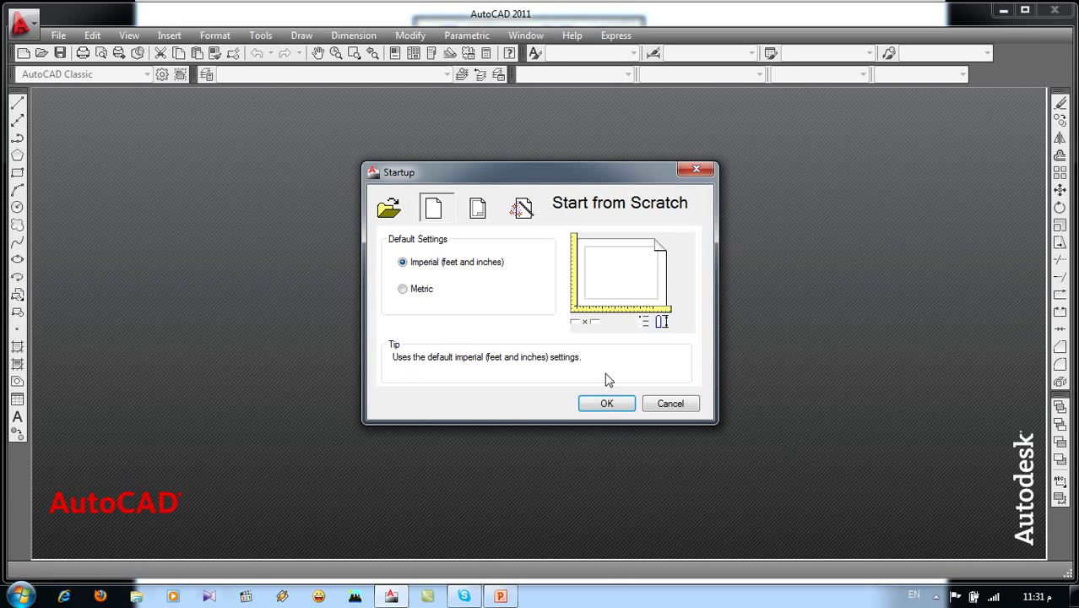
# Step: Start a new default drawing and create a red Axis layer
pyautogui.click(607, 404)
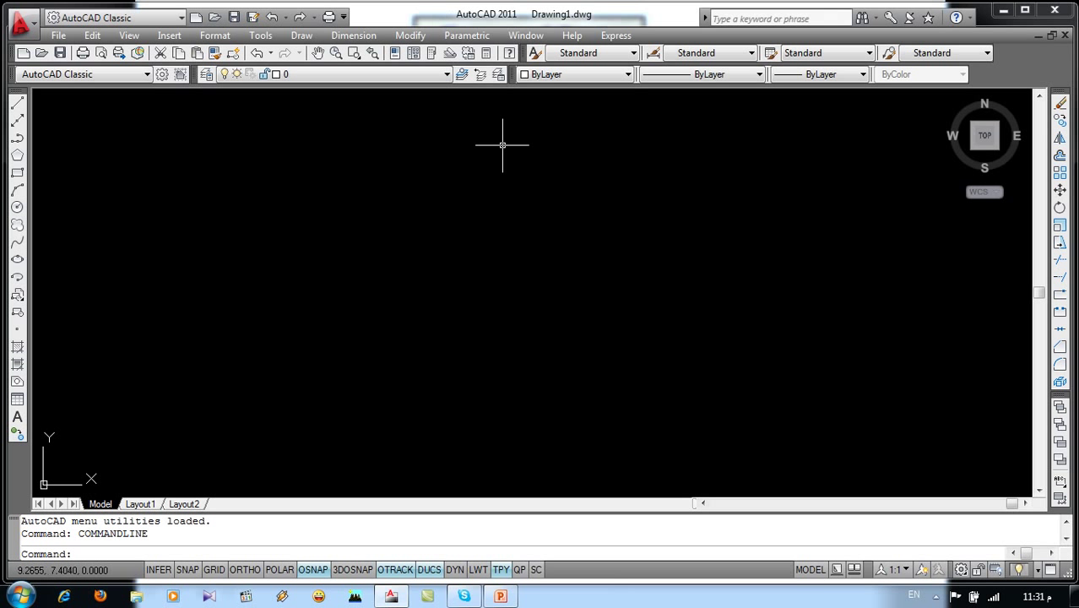
pyautogui.click(207, 75)
pyautogui.click(208, 79)
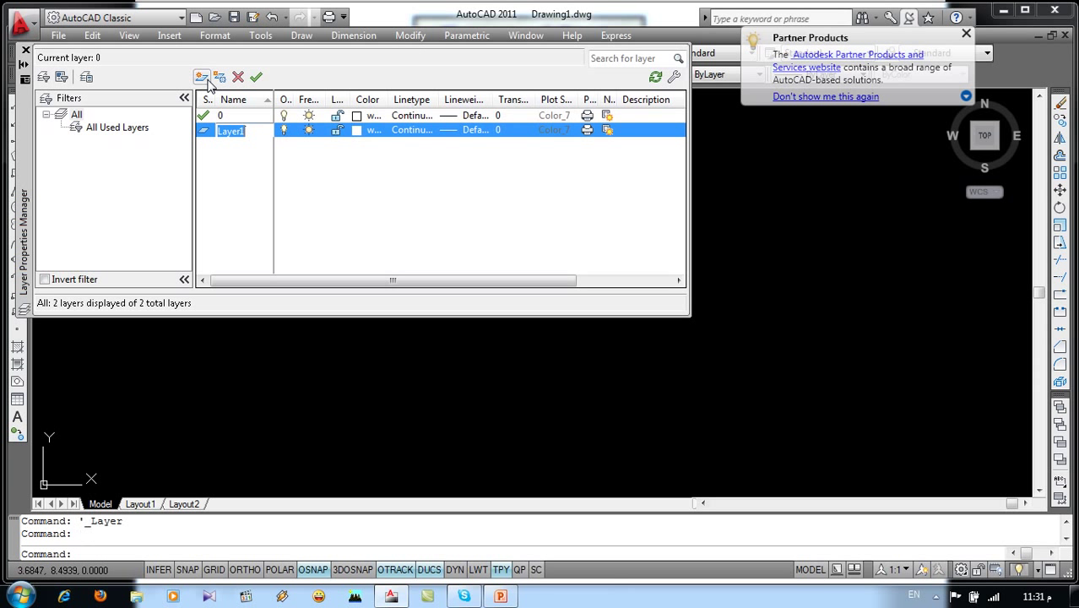
pyautogui.write('Axis')
pyautogui.click(358, 130)
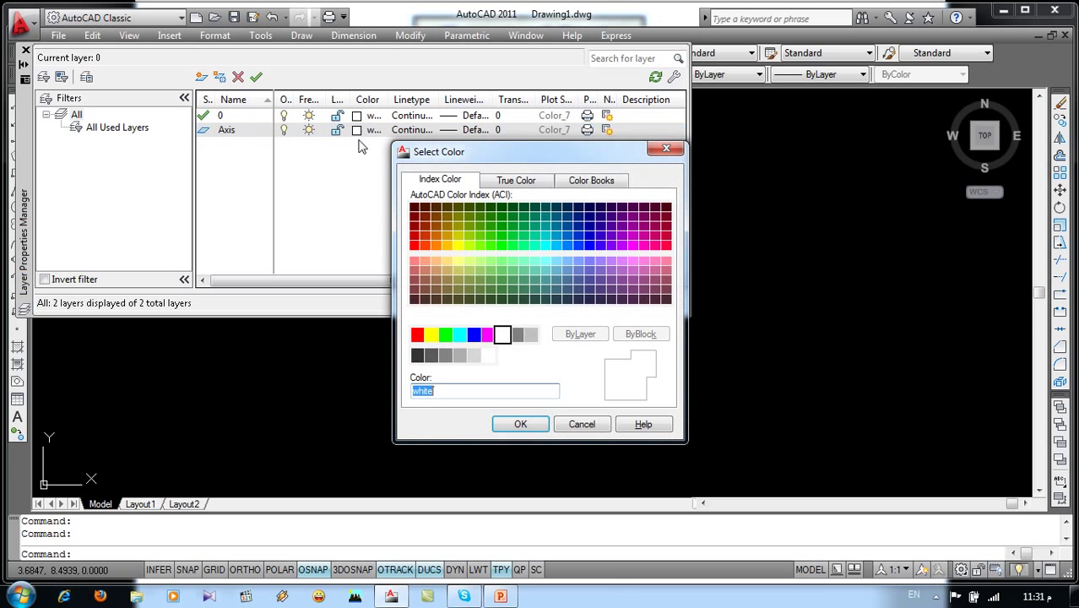
pyautogui.click(417, 336)
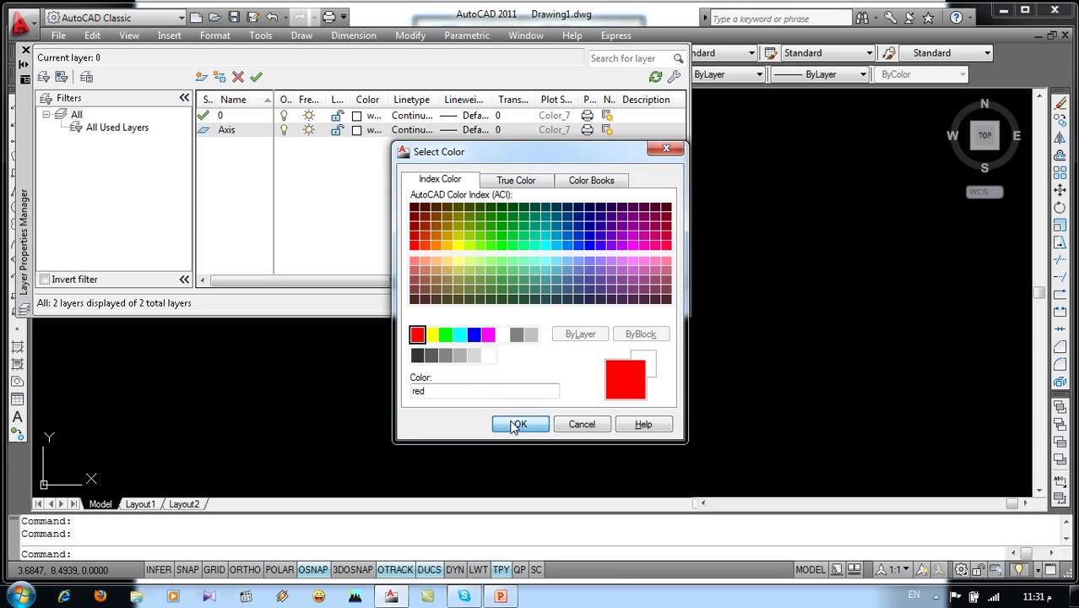
pyautogui.click(520, 424)
# Step: Load CENTER2 and give the Axis layer CENTER2 linetype and 0.30 mm lineweight
pyautogui.click(408, 131)
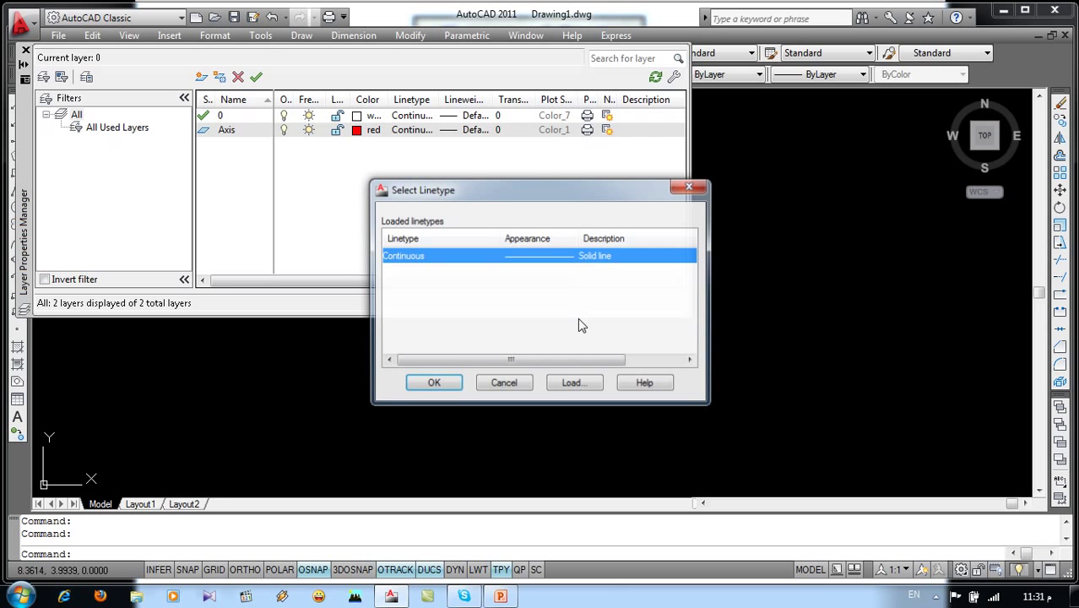
pyautogui.click(569, 382)
pyautogui.scroll(-1, 428, 304)
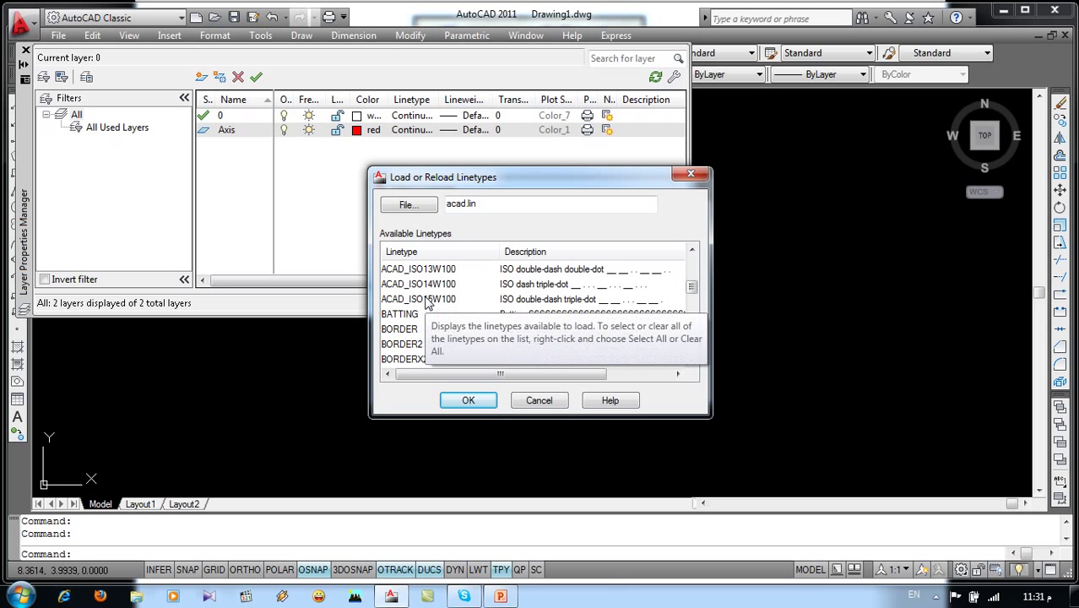
pyautogui.scroll(-2, 428, 304)
pyautogui.click(421, 301)
pyautogui.click(478, 400)
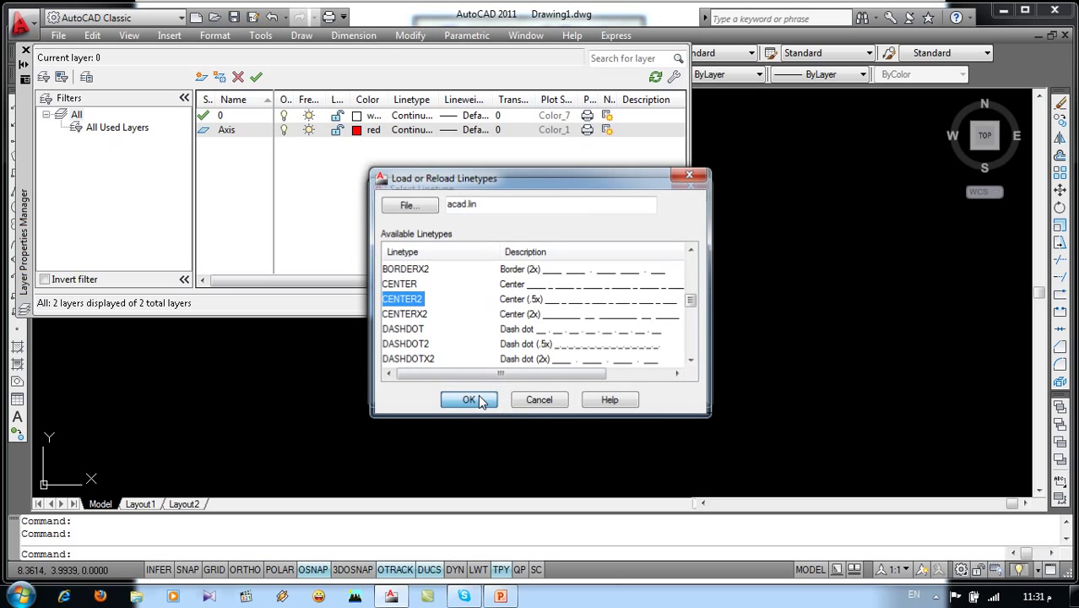
pyautogui.click(464, 256)
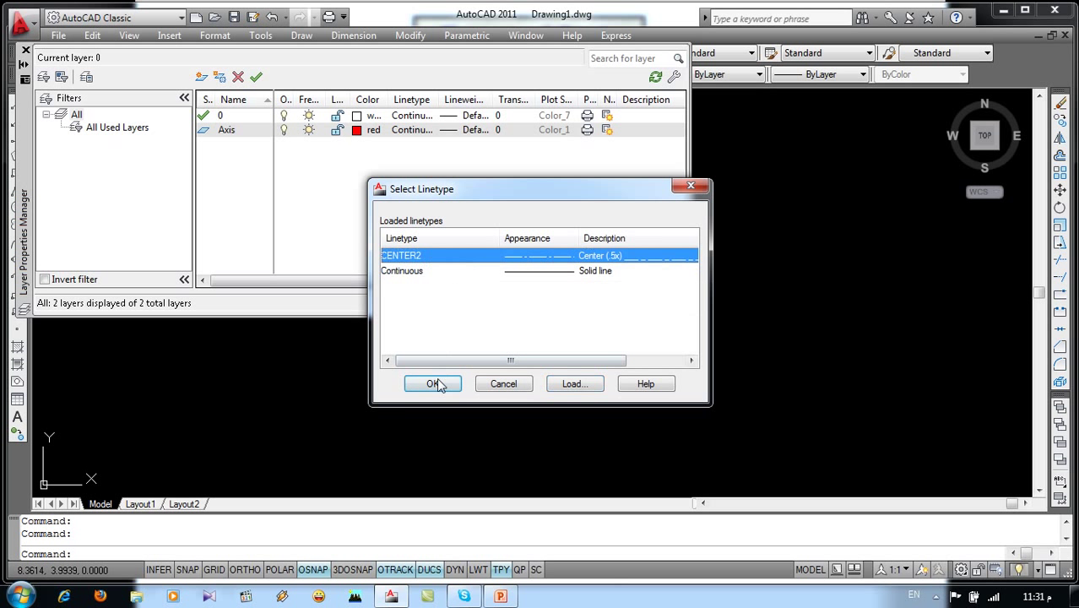
pyautogui.click(431, 382)
pyautogui.click(473, 131)
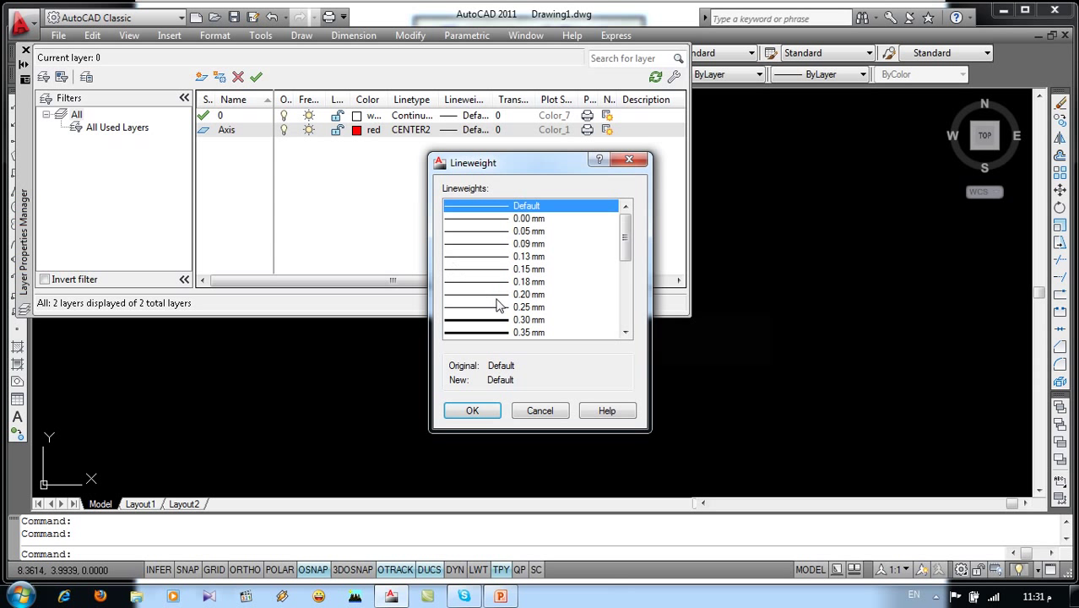
pyautogui.click(487, 323)
pyautogui.click(471, 410)
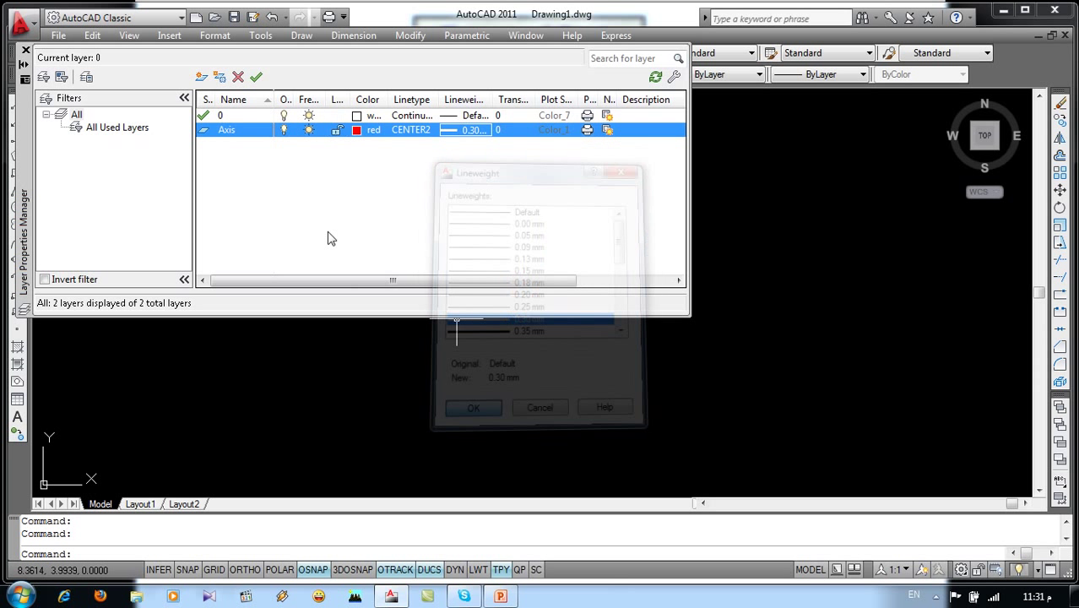
# Step: Add a Wall layer: white, Continuous linetype, 0.40 mm lineweight
pyautogui.click(200, 77)
pyautogui.write('Wall')
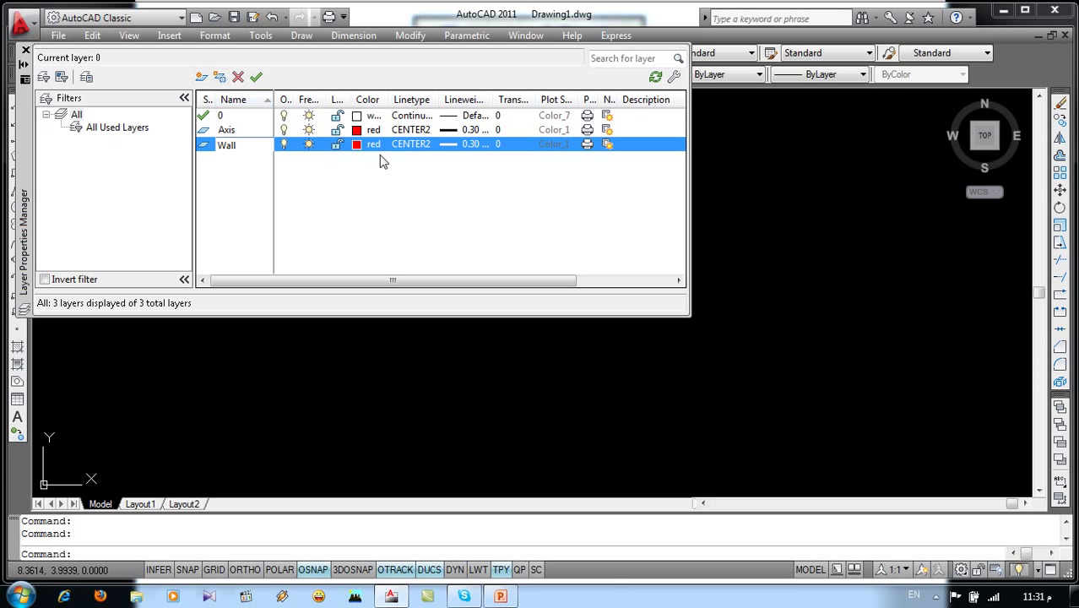
pyautogui.click(365, 145)
pyautogui.click(502, 335)
pyautogui.click(520, 424)
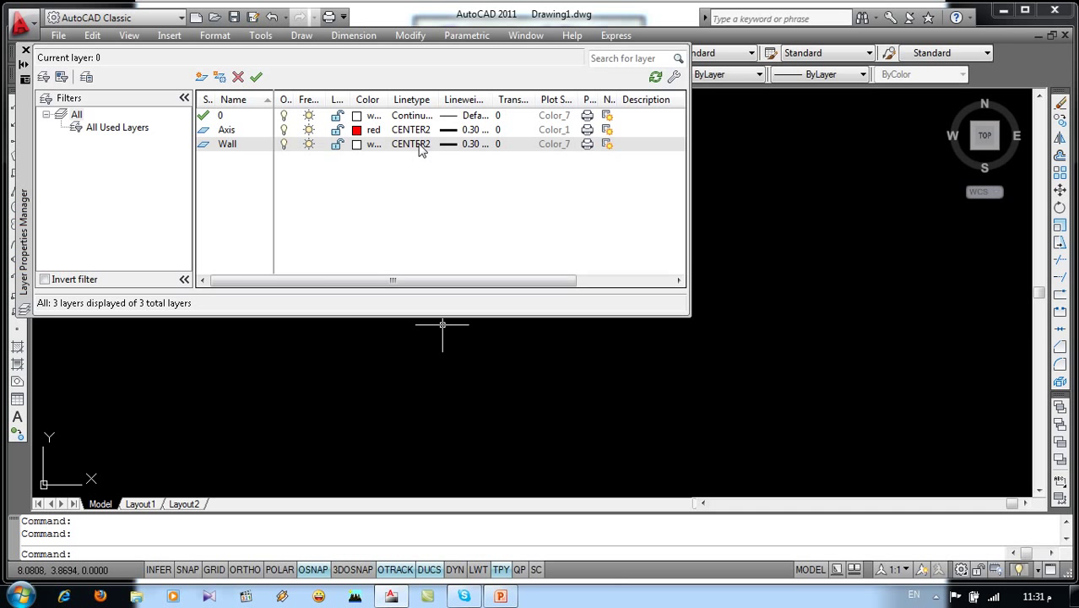
pyautogui.click(420, 145)
pyautogui.click(464, 270)
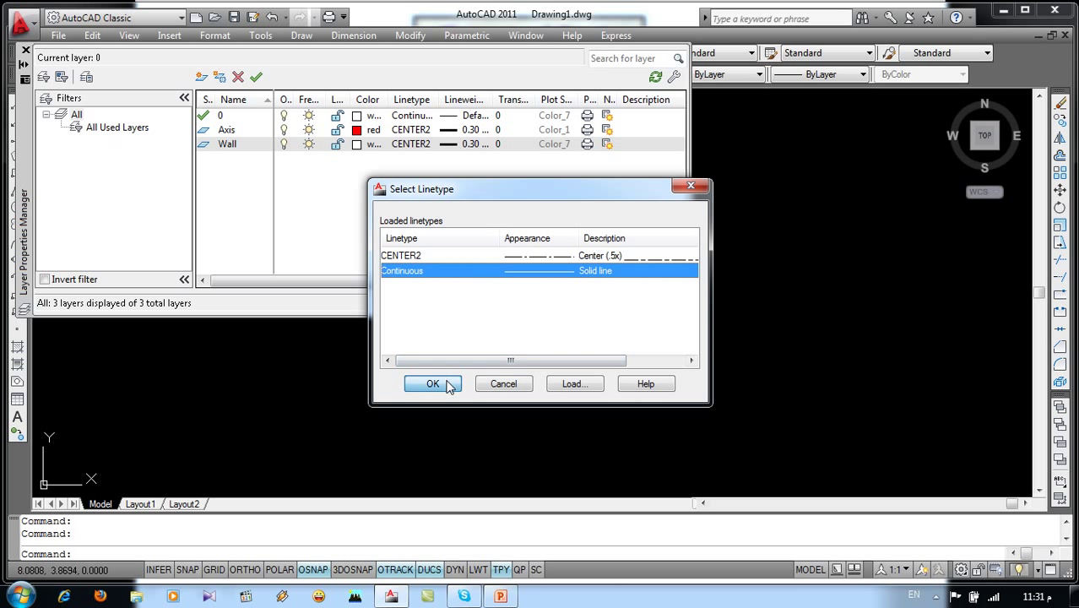
pyautogui.click(431, 384)
pyautogui.click(450, 145)
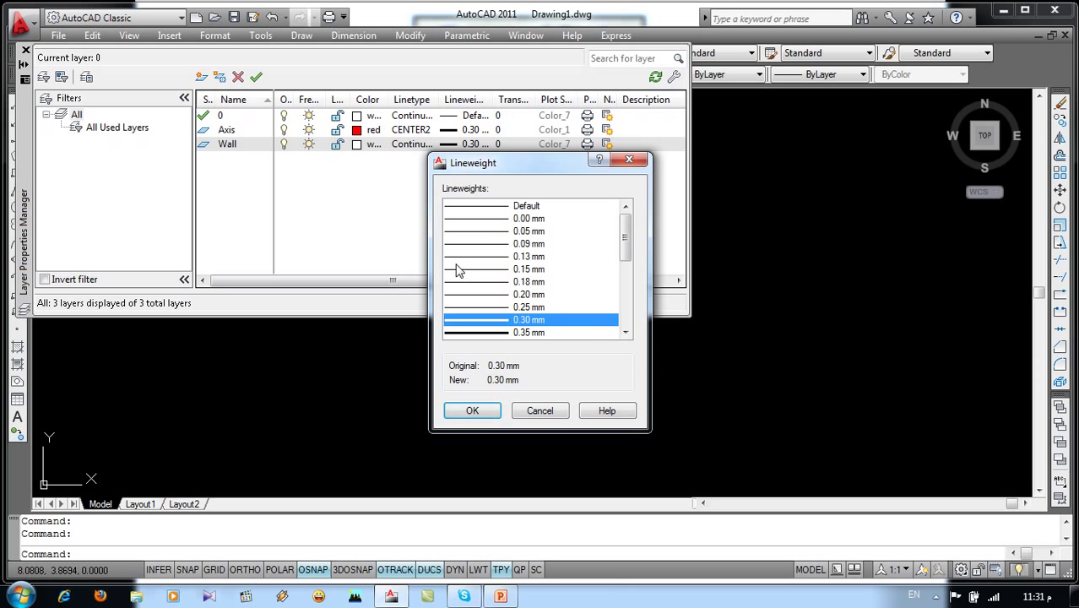
pyautogui.scroll(-1, 624, 341)
pyautogui.click(506, 331)
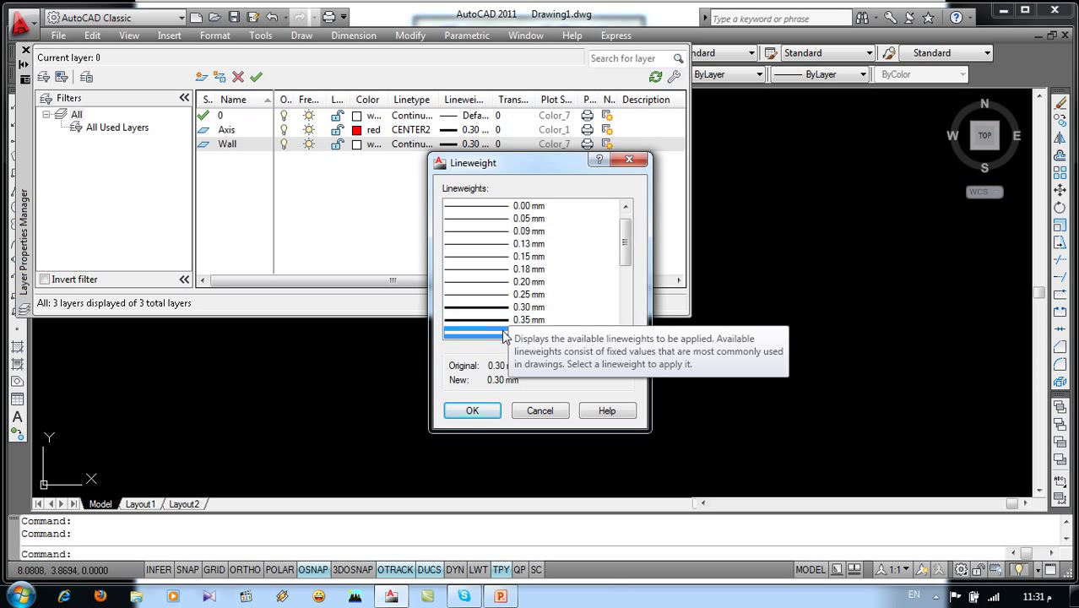
pyautogui.click(472, 411)
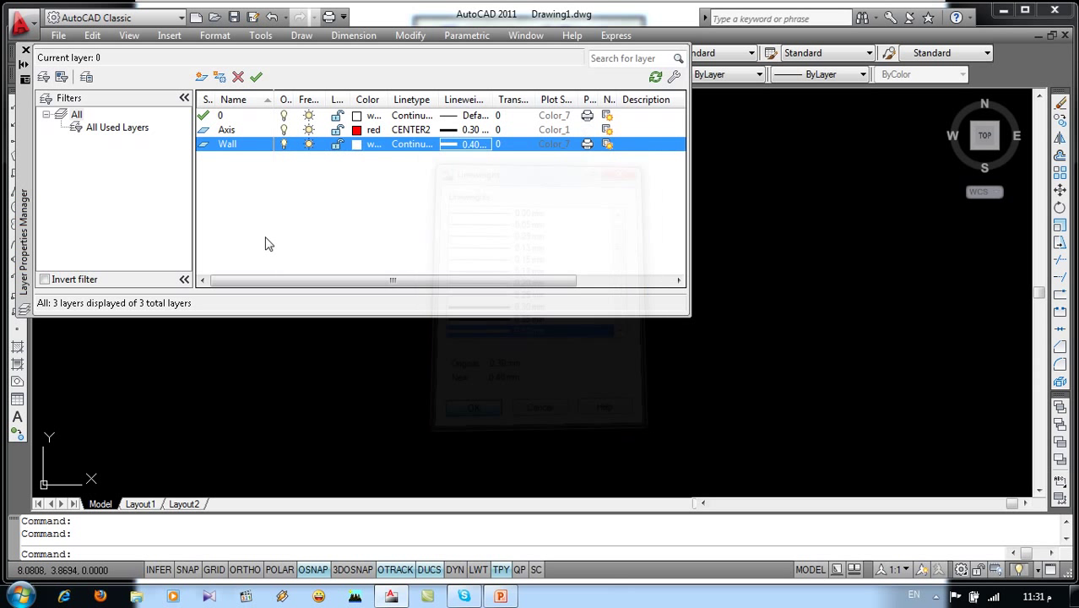
# Step: Add a Column layer colored green
pyautogui.click(201, 79)
pyautogui.write('Column')
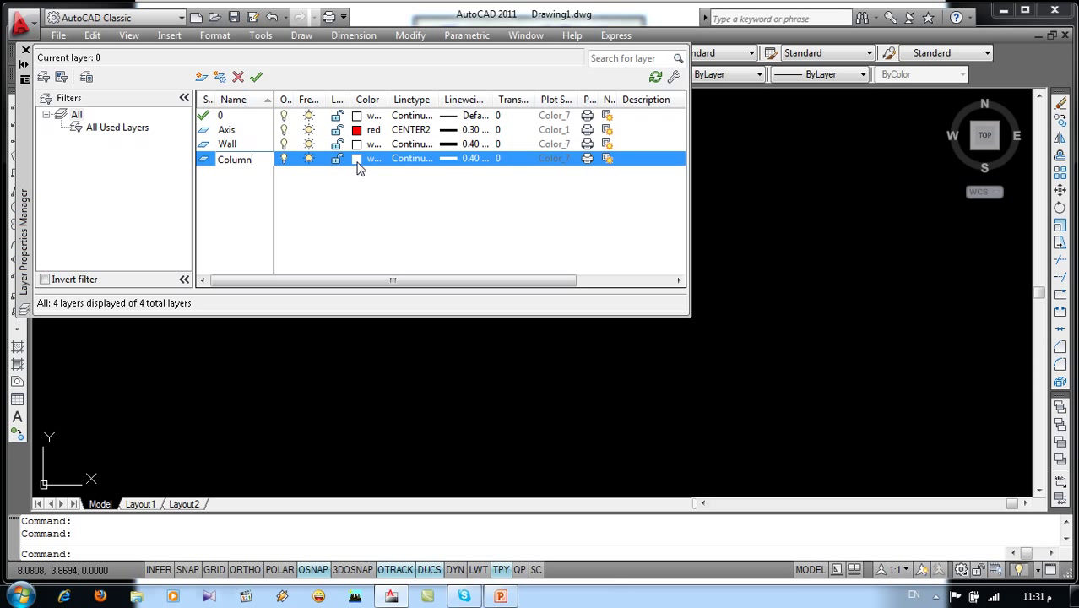
pyautogui.click(356, 162)
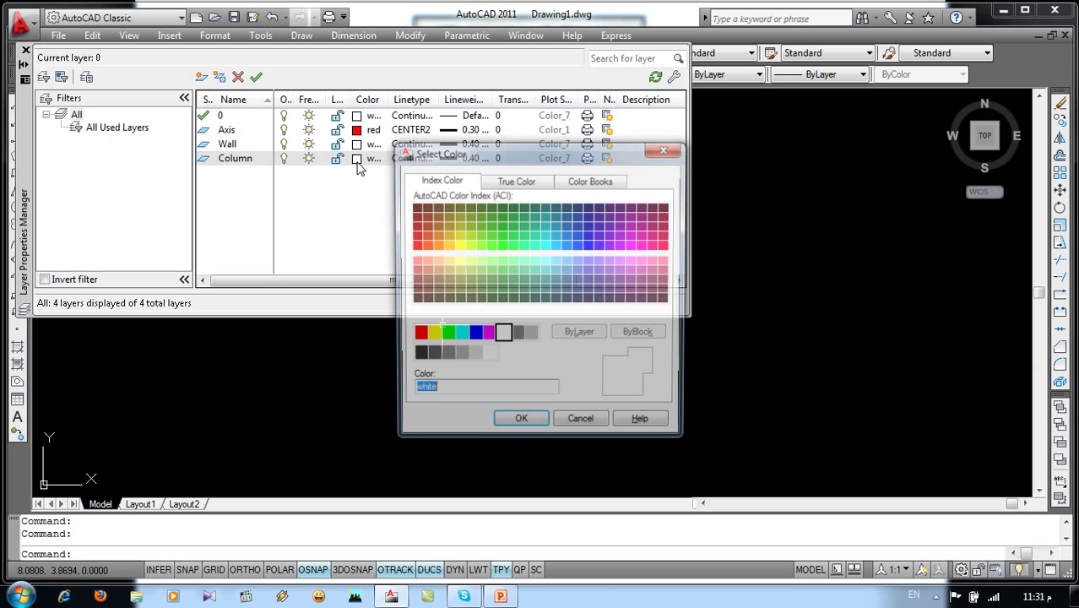
pyautogui.click(445, 334)
pyautogui.click(518, 424)
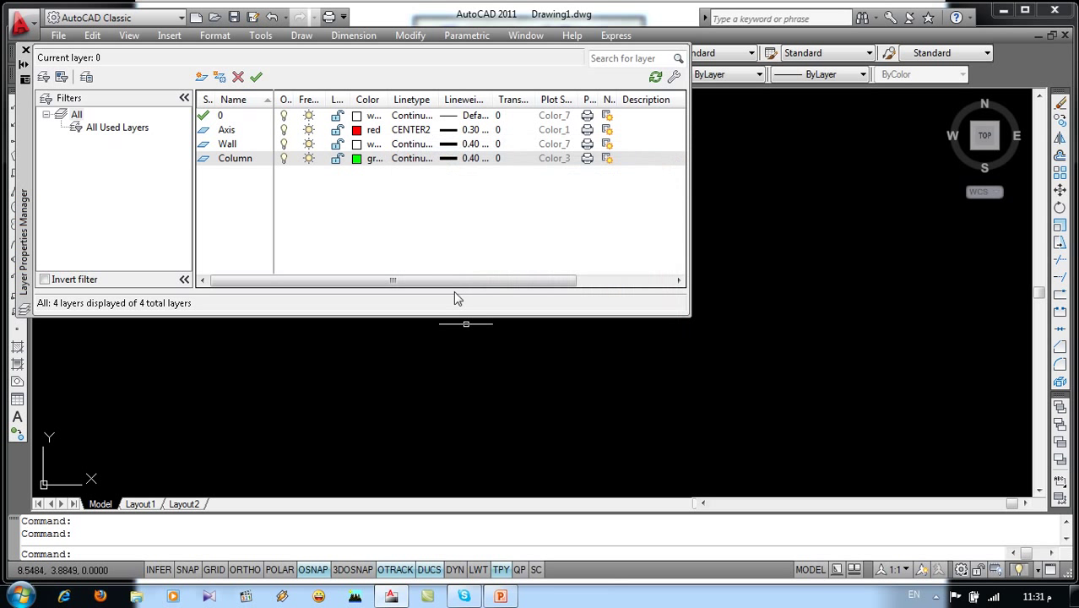
# Step: Make Axis the current layer and draw one horizontal axis line
pyautogui.click(26, 50)
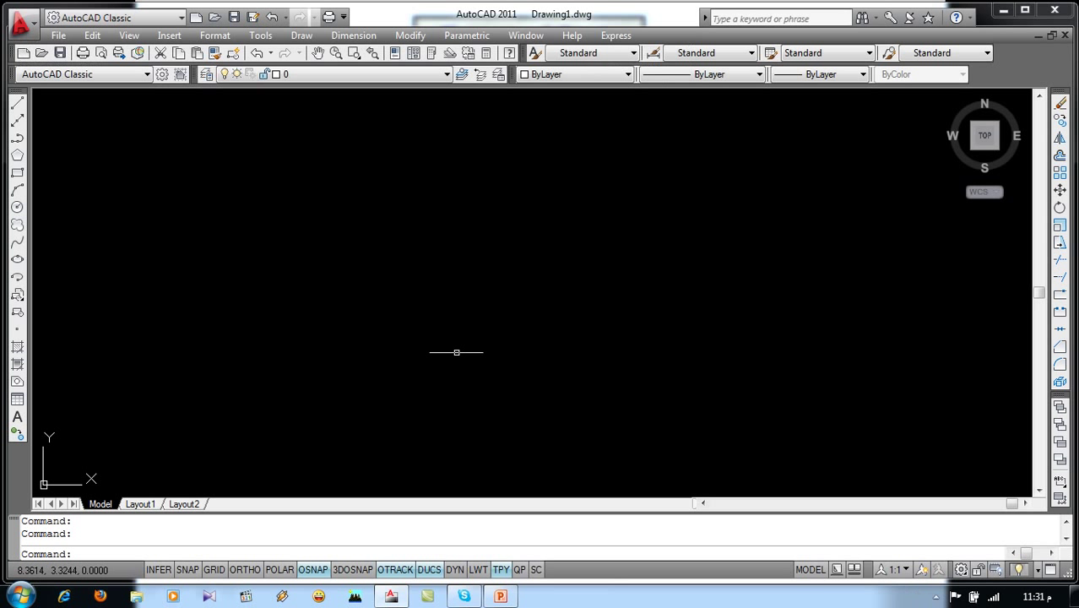
pyautogui.click(435, 78)
pyautogui.click(325, 99)
pyautogui.press('Return')
pyautogui.click(324, 413)
pyautogui.press('F8')
pyautogui.click(612, 420)
pyautogui.press('Return')
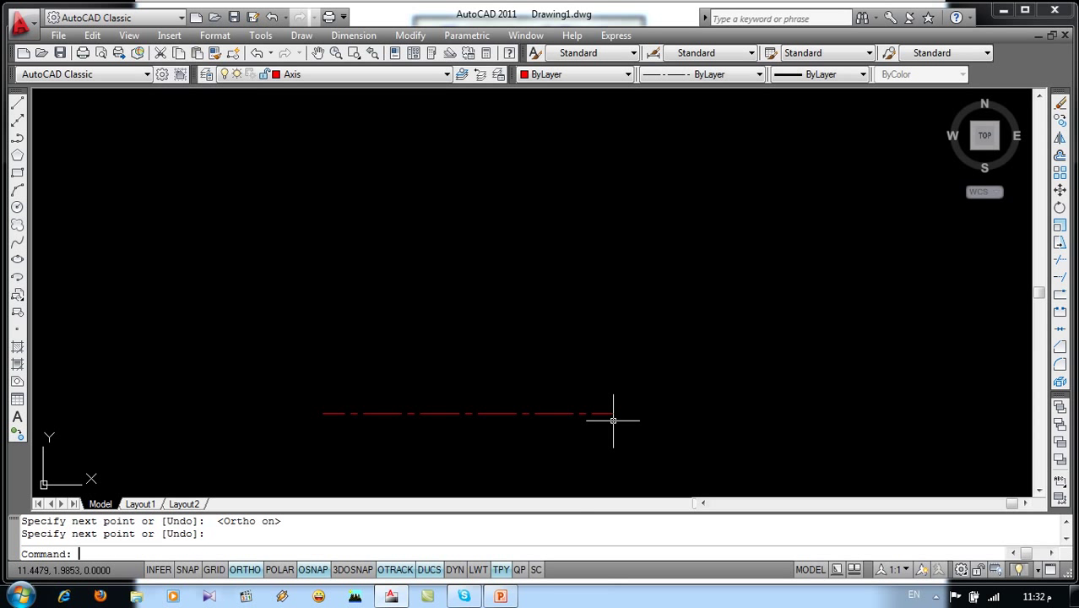
pyautogui.write('o')
# Step: Offset the axis line 2 units upward
pyautogui.press('Return')
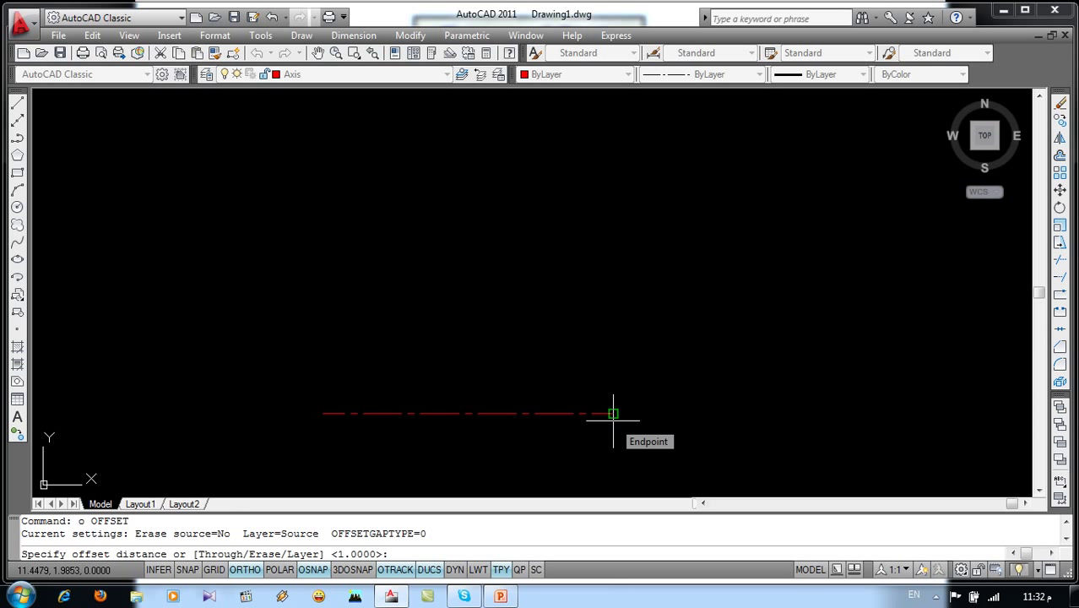
pyautogui.write('2')
pyautogui.press('Return')
pyautogui.click(581, 416)
pyautogui.click(556, 342)
pyautogui.press('Return')
pyautogui.press('Return')
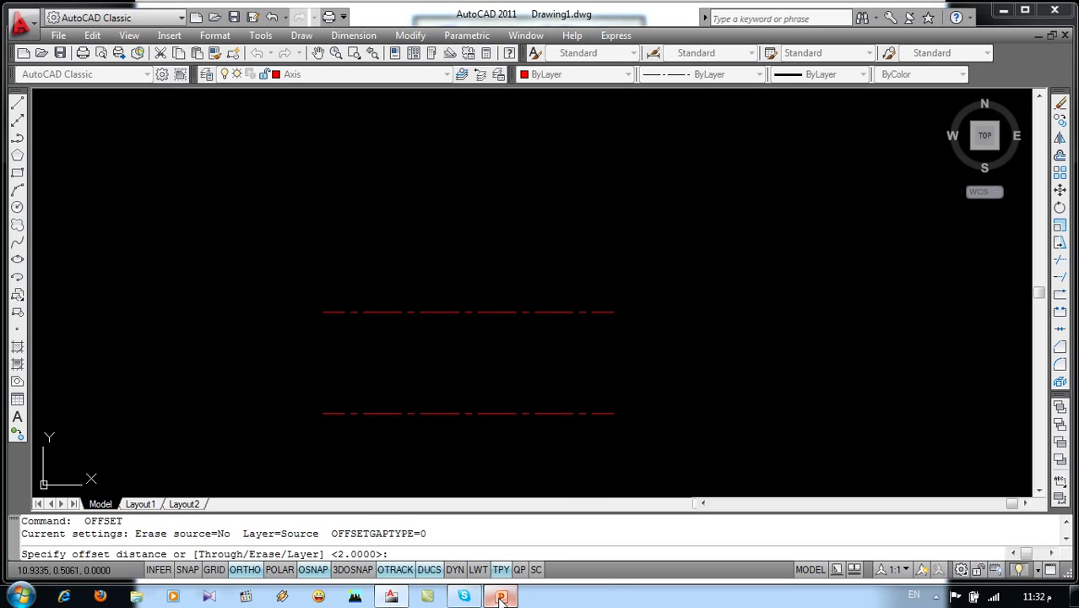
# Step: After checking the stairs slide, offset an axis line 5 units upward
pyautogui.click(499, 597)
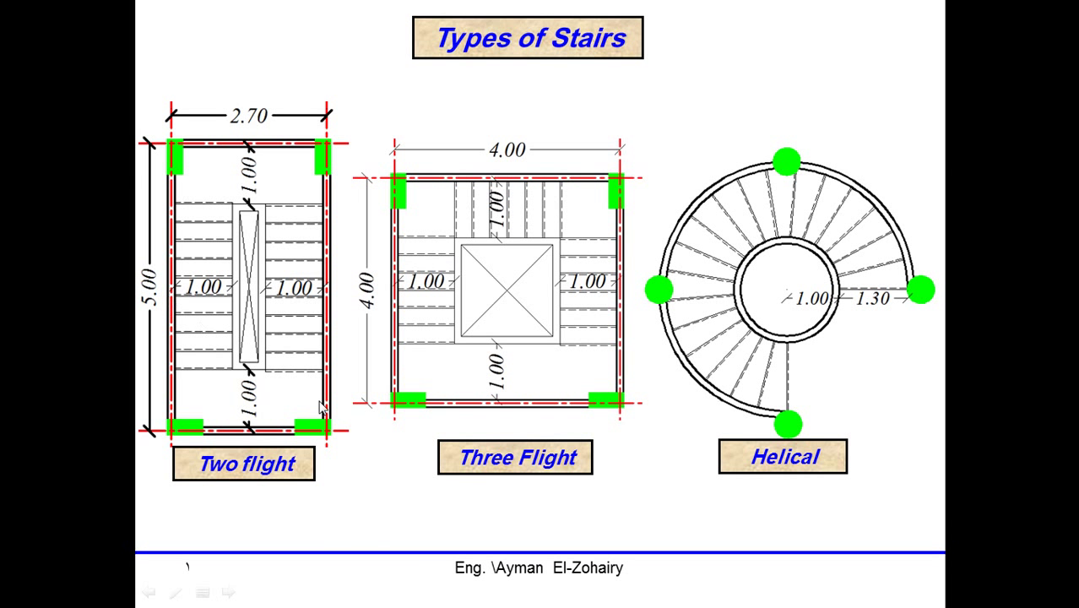
pyautogui.hotkey('alt', 'Tab')
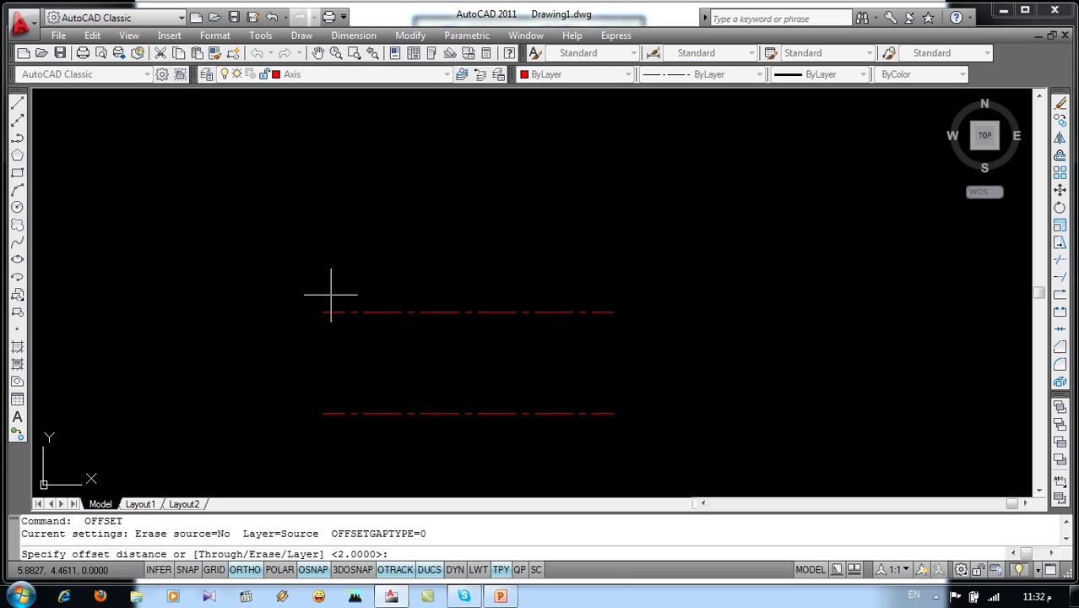
pyautogui.write('5')
pyautogui.press('Return')
pyautogui.click(397, 312)
pyautogui.click(408, 232)
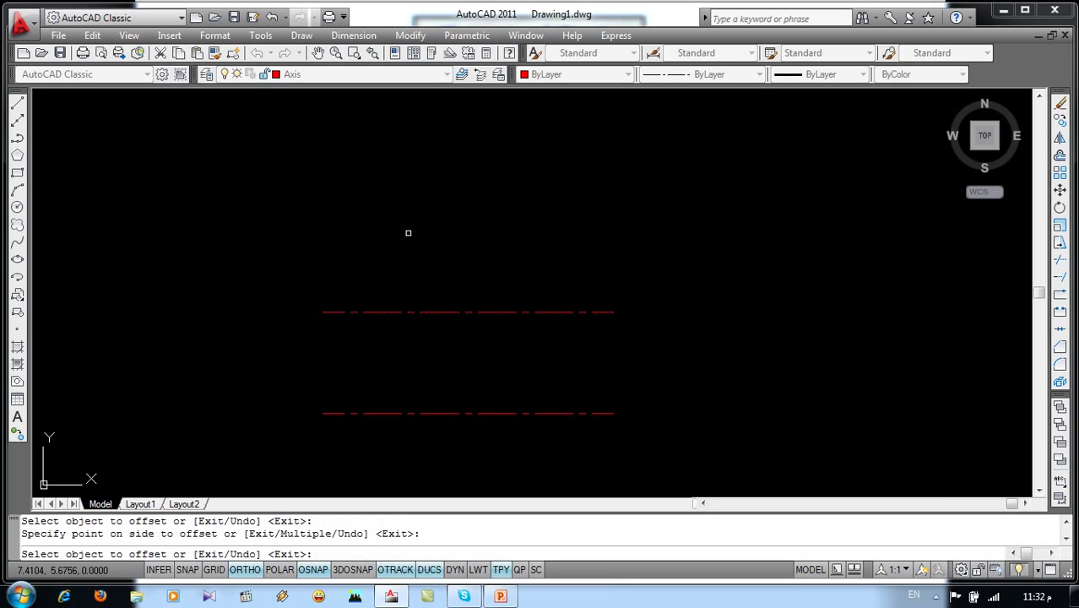
# Step: Offset the top axis line another 2 units upward and zoom to extents
pyautogui.press('Return')
pyautogui.press('Return')
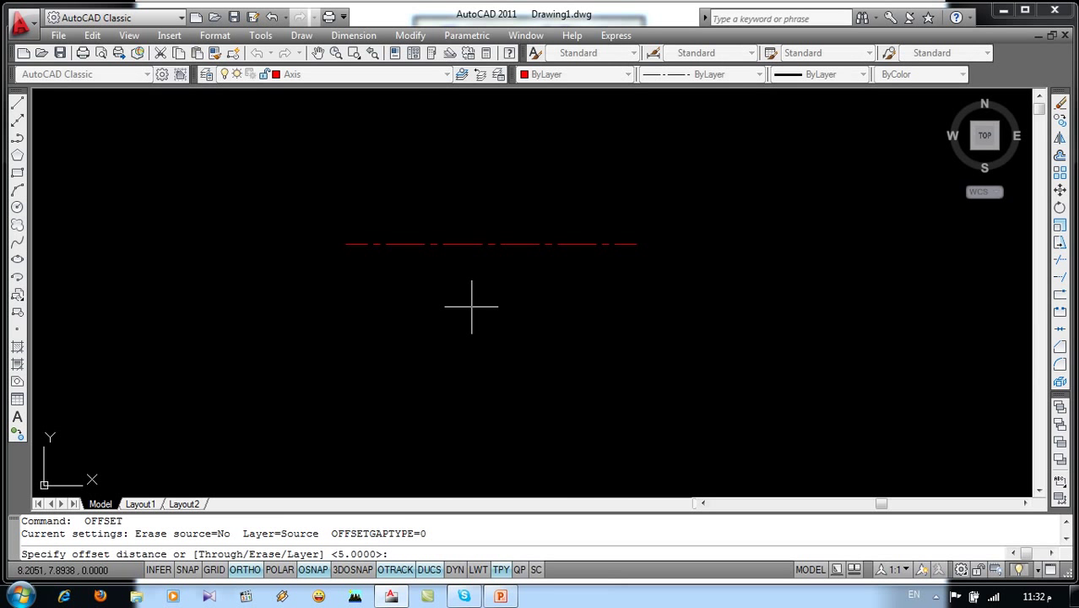
pyautogui.write('2')
pyautogui.press('Return')
pyautogui.click(465, 244)
pyautogui.click(475, 209)
pyautogui.press('Return')
pyautogui.press('Return')
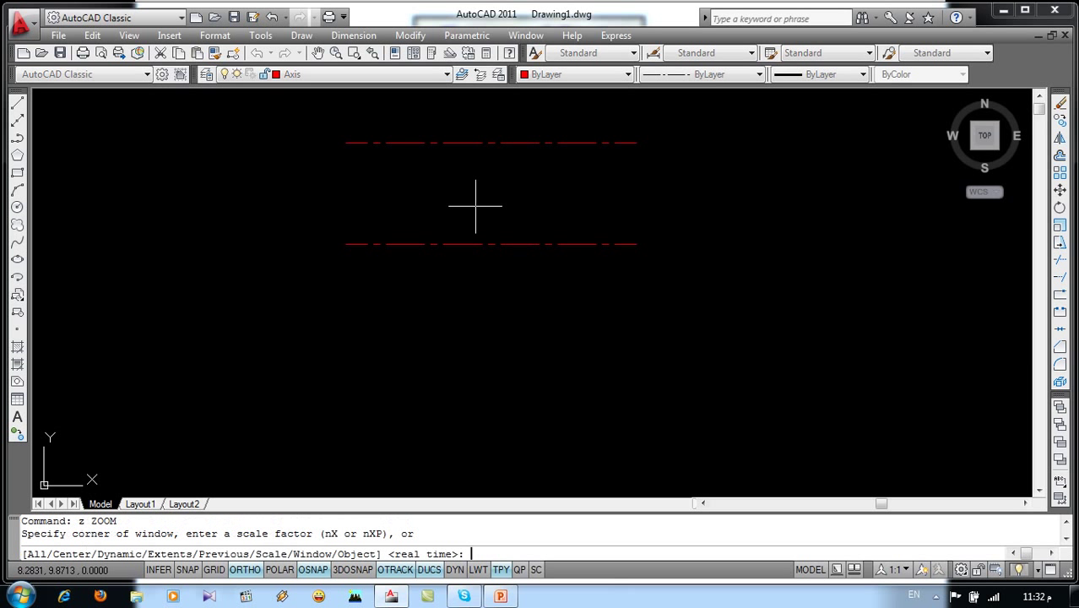
pyautogui.write('e')
pyautogui.press('Return')
pyautogui.moveTo(495, 247); pyautogui.dragTo(477, 250, button='middle')
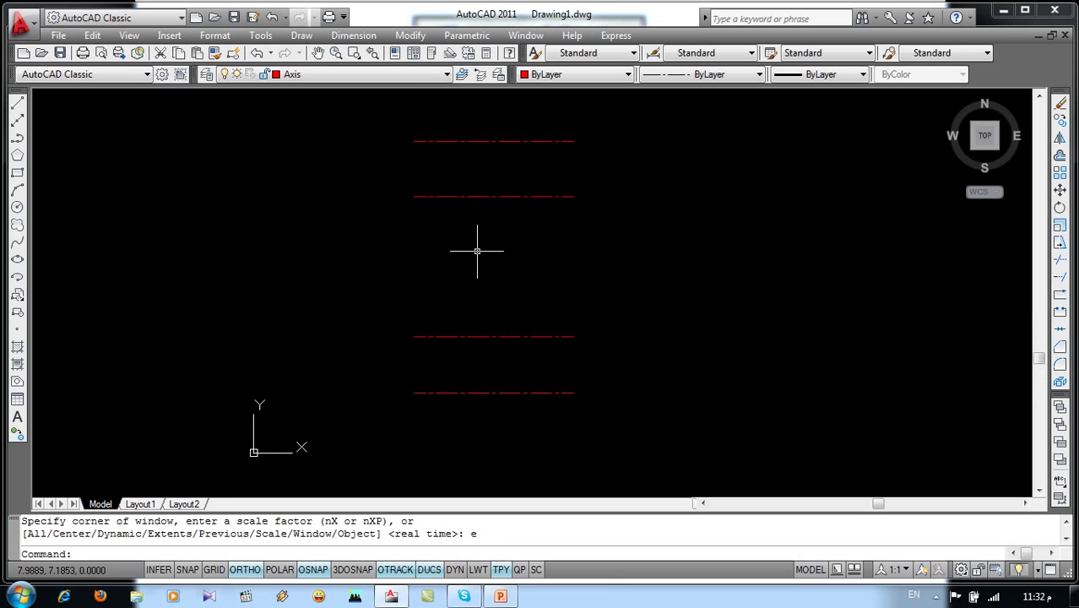
pyautogui.write('l')
# Step: Draw a vertical line running from above the top axis to below the bottom axis
pyautogui.press('Return')
pyautogui.click(434, 124)
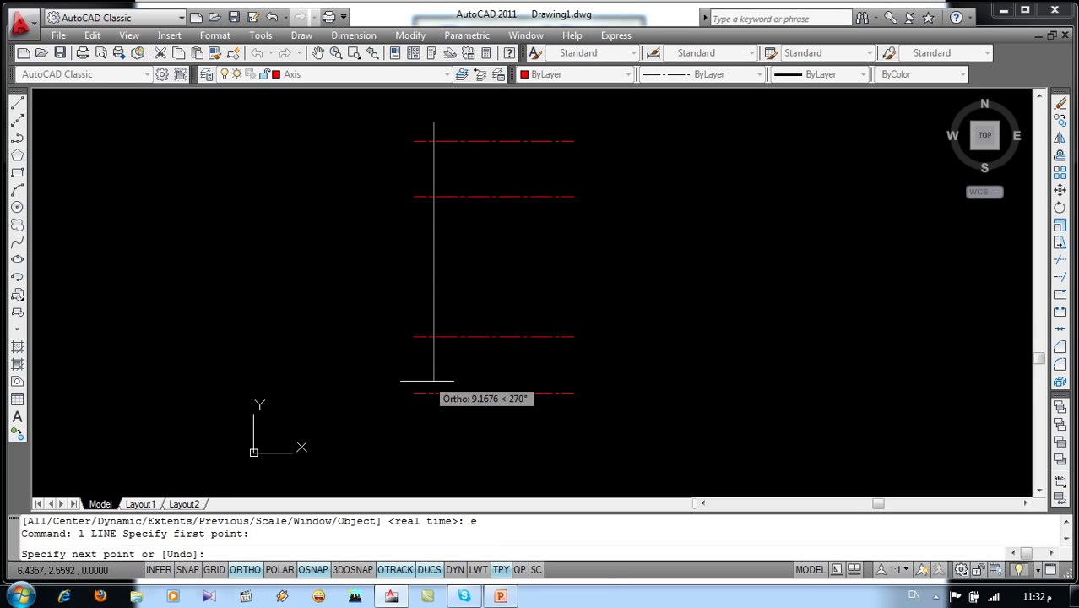
pyautogui.click(434, 388)
pyautogui.click(429, 410)
pyautogui.press('Return')
pyautogui.write('o')
# Step: Offset the vertical line rightward successively by 2, 2.7 and 2 to make four vertical axes
pyautogui.press('Return')
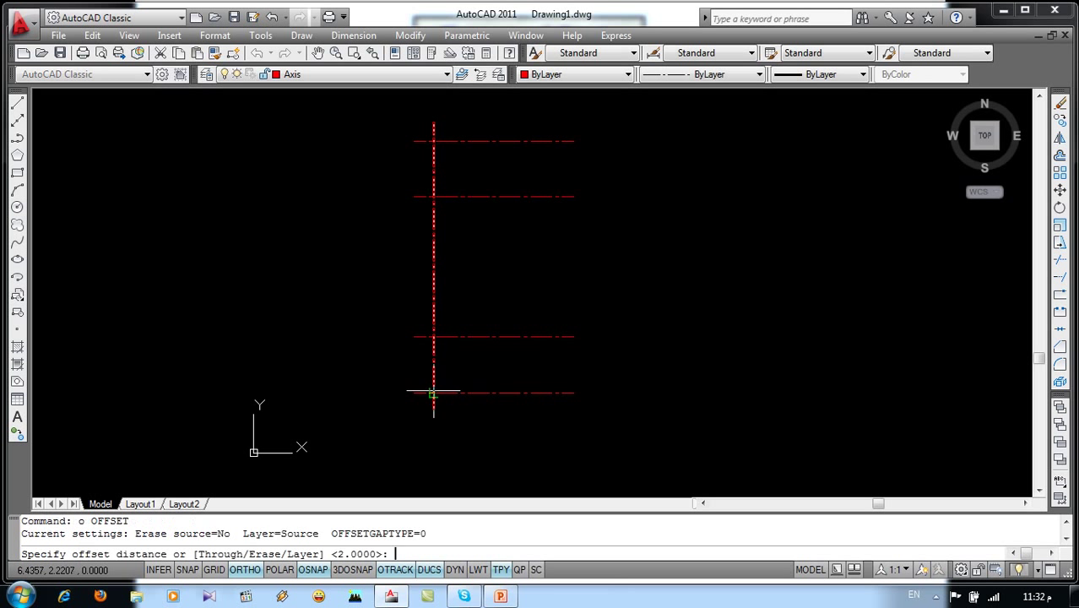
pyautogui.press('Return')
pyautogui.click(434, 357)
pyautogui.click(501, 368)
pyautogui.press('Return')
pyautogui.press('Return')
pyautogui.write('2.7')
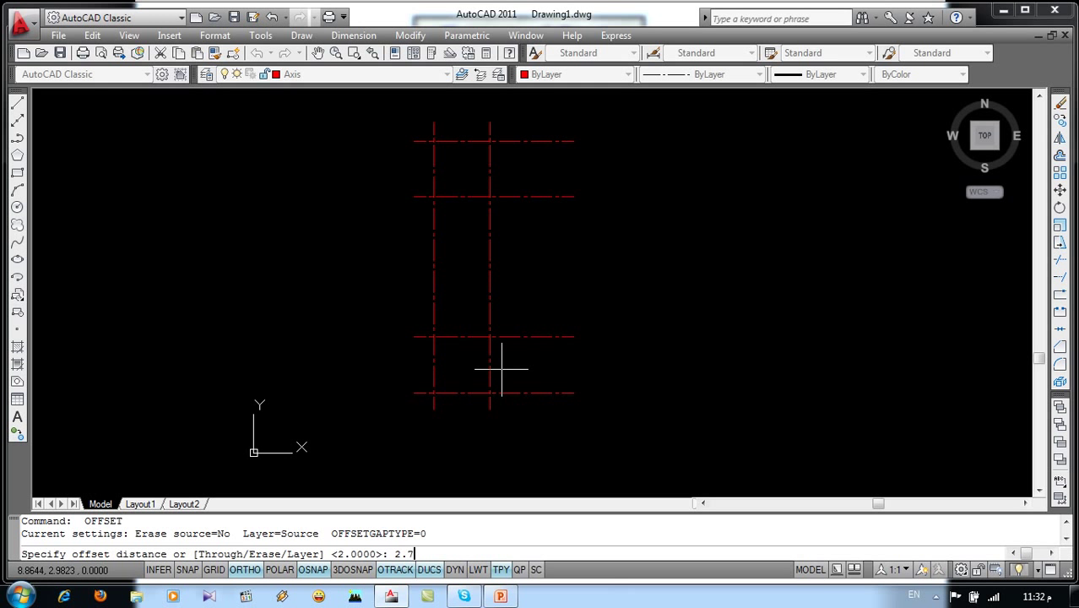
pyautogui.press('Return')
pyautogui.click(489, 317)
pyautogui.click(545, 299)
pyautogui.press('Return')
pyautogui.press('Return')
pyautogui.press('Return')
pyautogui.click(563, 287)
pyautogui.click(646, 284)
pyautogui.press('Return')
# Step: After checking the stairs reference slide, extend the horizontal axes to the rightmost vertical line
pyautogui.click(502, 595)
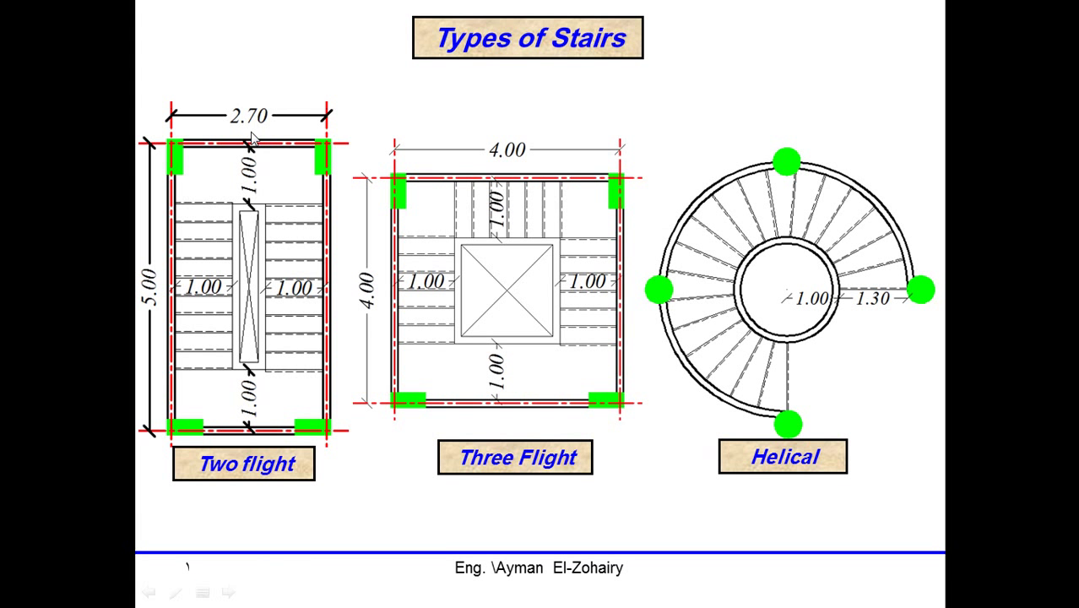
pyautogui.hotkey('alt', 'Tab')
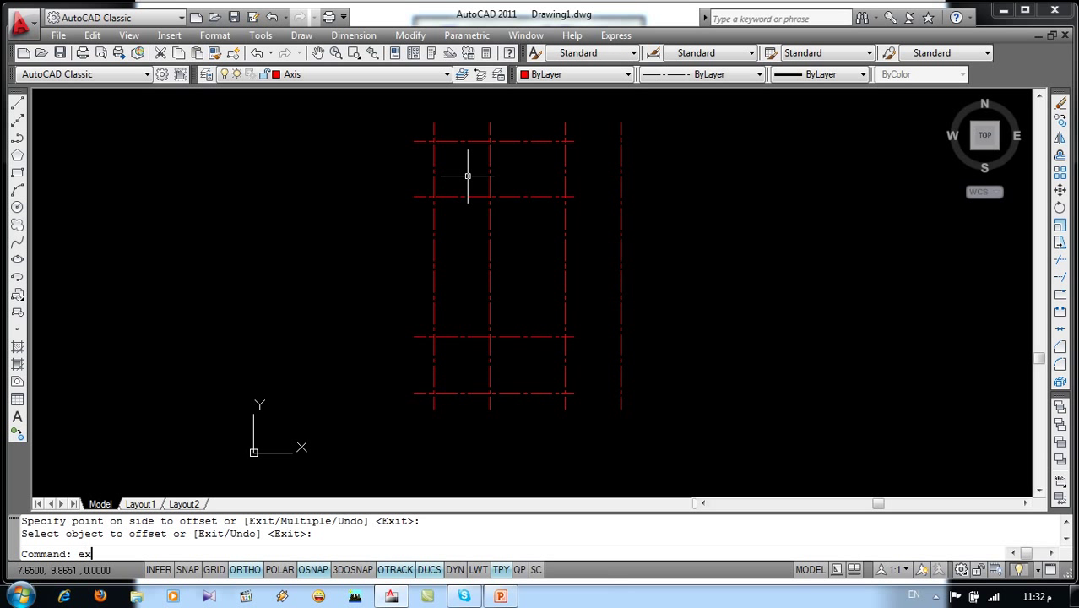
pyautogui.press('Return')
pyautogui.press('Return')
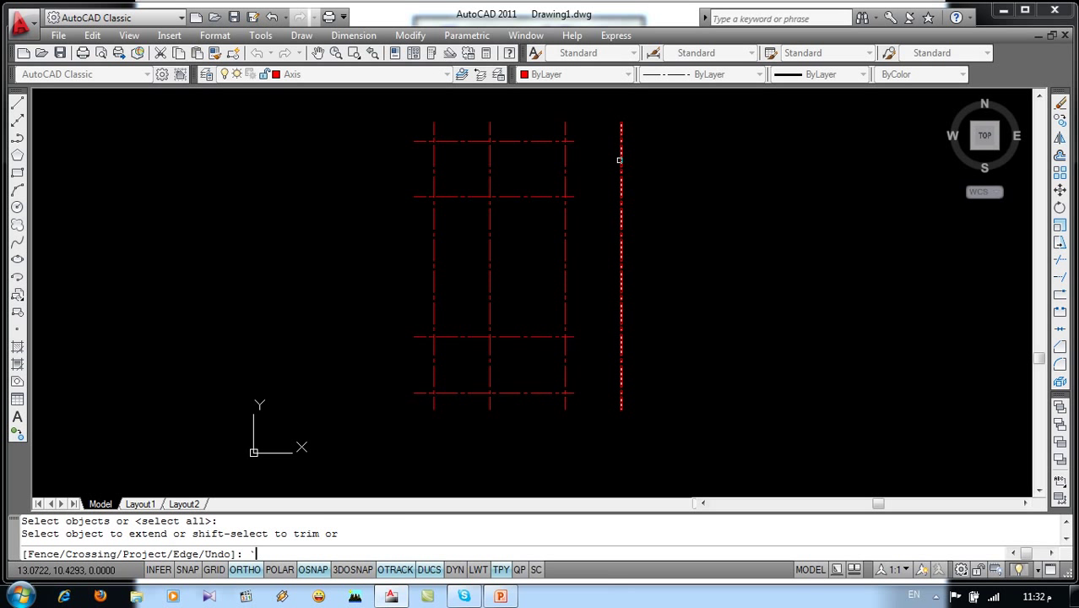
pyautogui.press('Escape')
pyautogui.press('Escape')
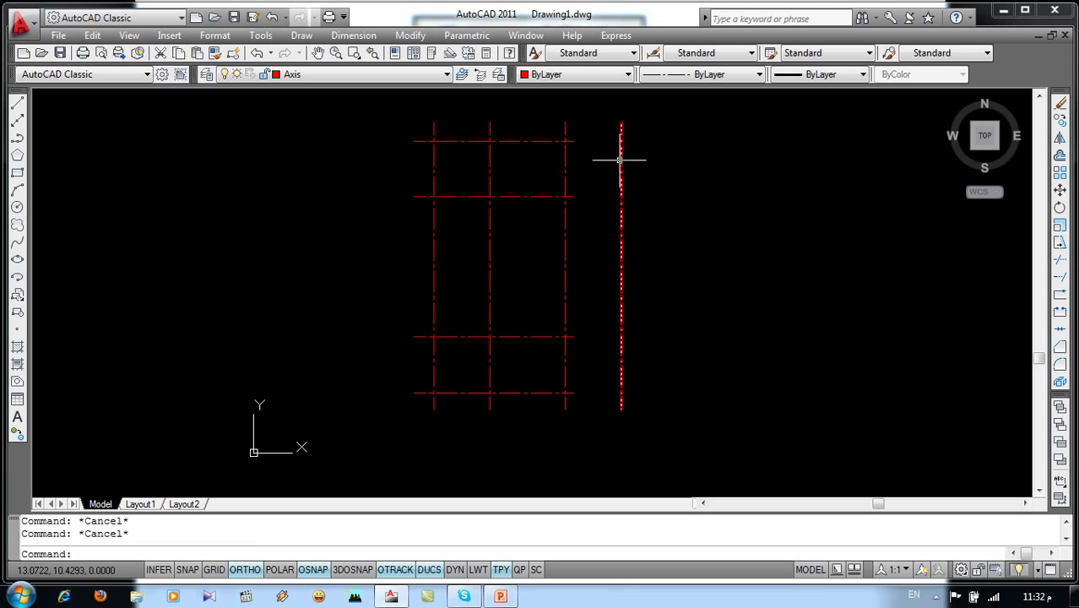
pyautogui.write('e')
pyautogui.press('Escape')
pyautogui.press('Return')
pyautogui.click(567, 149)
pyautogui.press('Return')
pyautogui.click(581, 137)
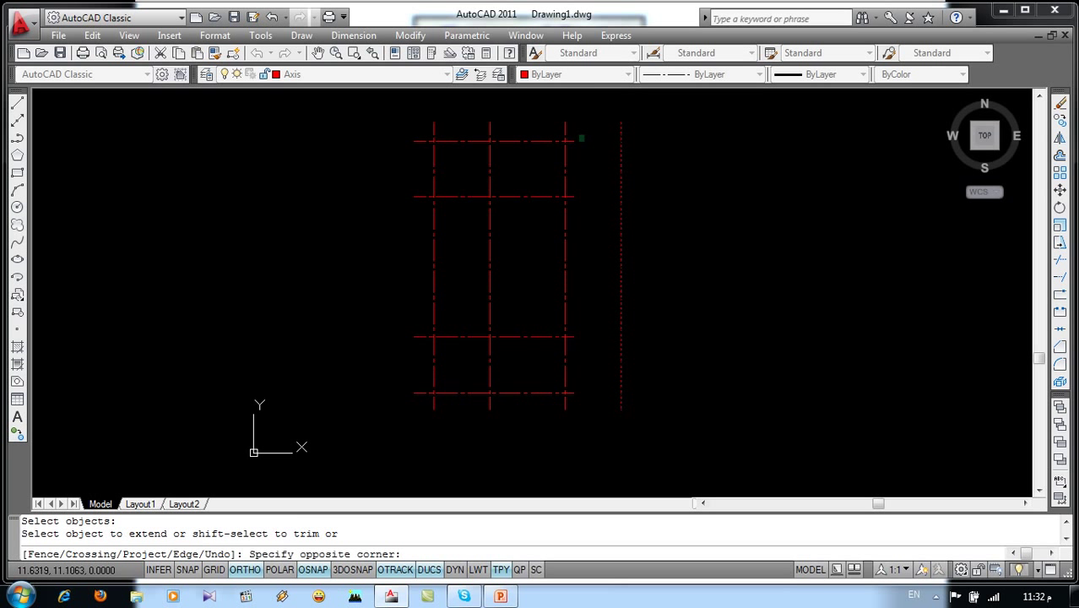
pyautogui.click(568, 403)
pyautogui.press('Return')
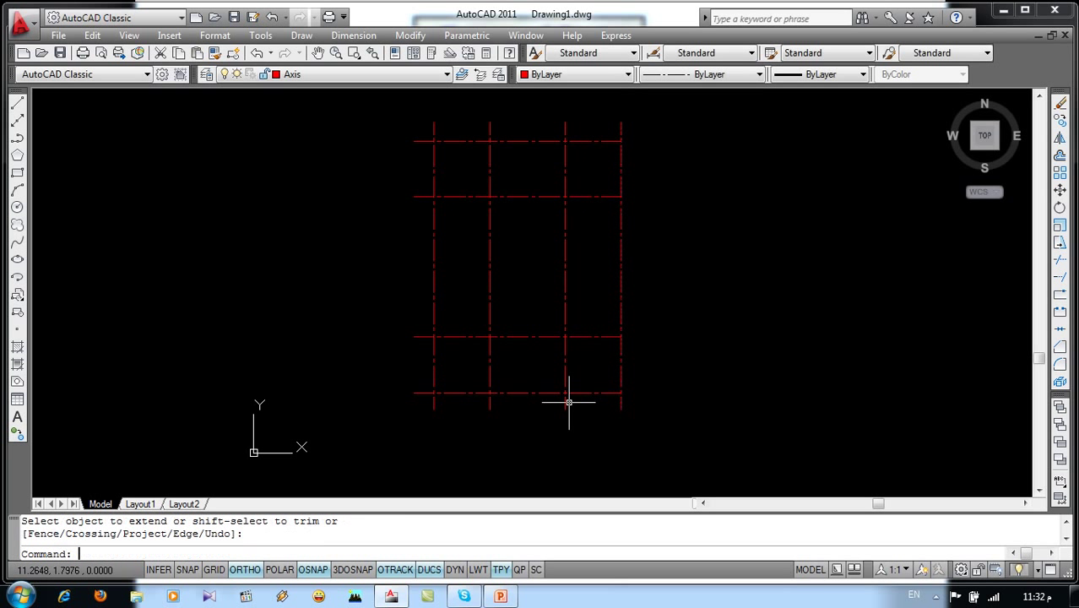
pyautogui.write('tr')
# Step: Trim the axis overhangs above the top, on the left, and at the bottom
pyautogui.press('Return')
pyautogui.press('Return')
pyautogui.click(647, 109)
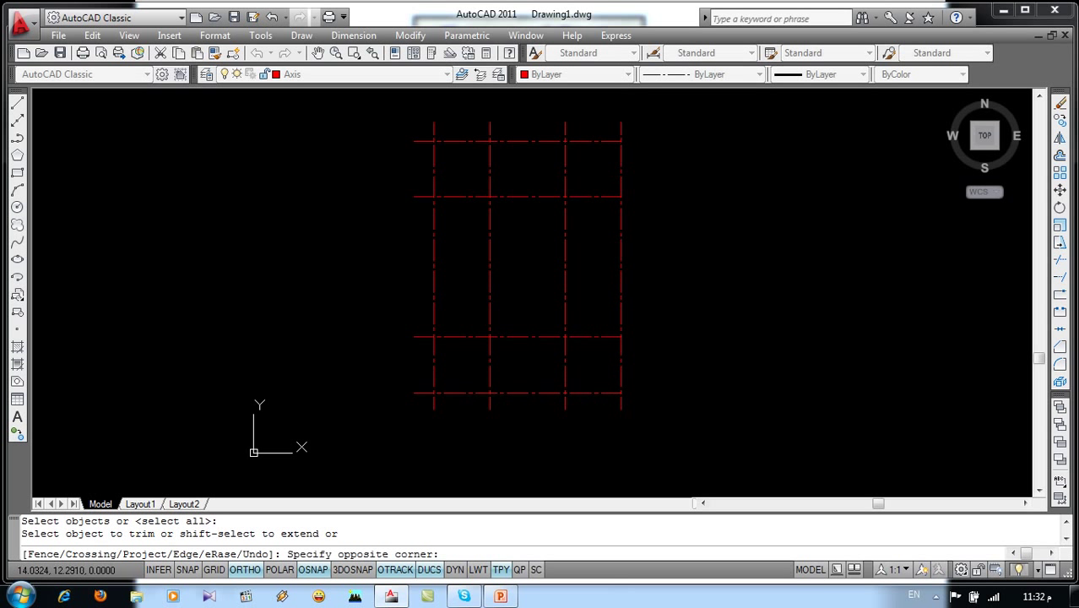
pyautogui.click(417, 132)
pyautogui.click(416, 132)
pyautogui.click(377, 434)
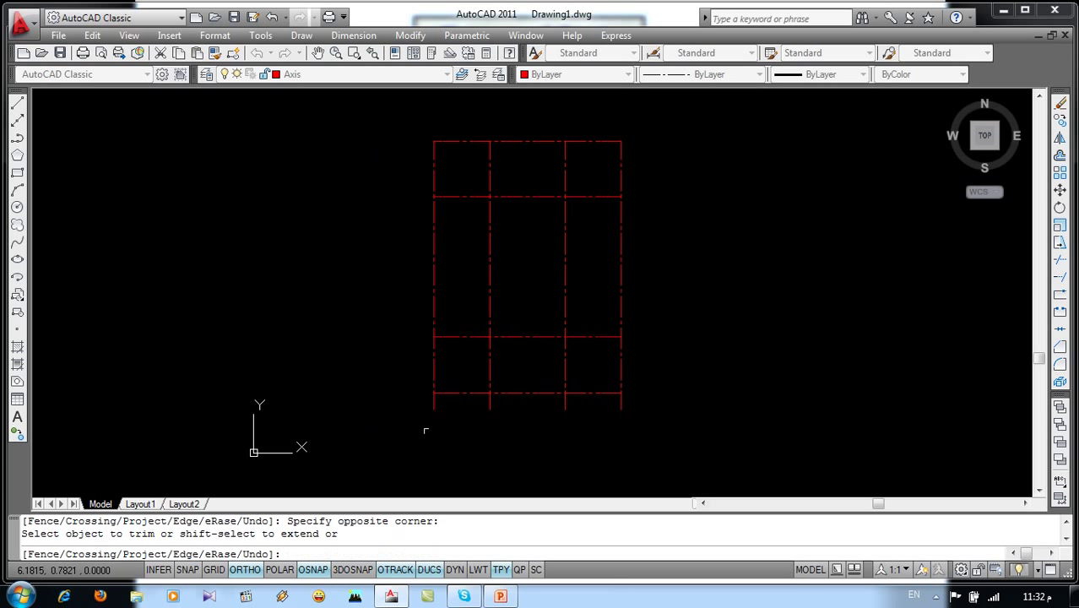
pyautogui.click(650, 399)
pyautogui.click(406, 443)
pyautogui.press('Return')
# Step: Delete the four outer axis lines, leaving a two-by-two axis rectangle
pyautogui.click(462, 385)
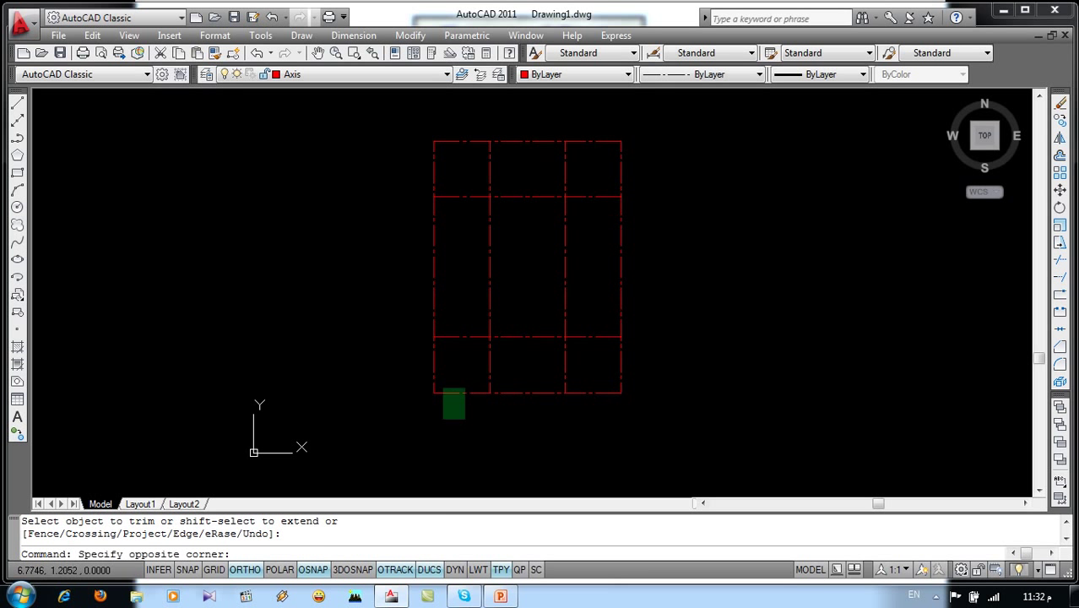
pyautogui.click(439, 414)
pyautogui.click(443, 290)
pyautogui.click(387, 309)
pyautogui.click(529, 132)
pyautogui.click(515, 169)
pyautogui.click(650, 257)
pyautogui.click(613, 284)
pyautogui.press('Delete')
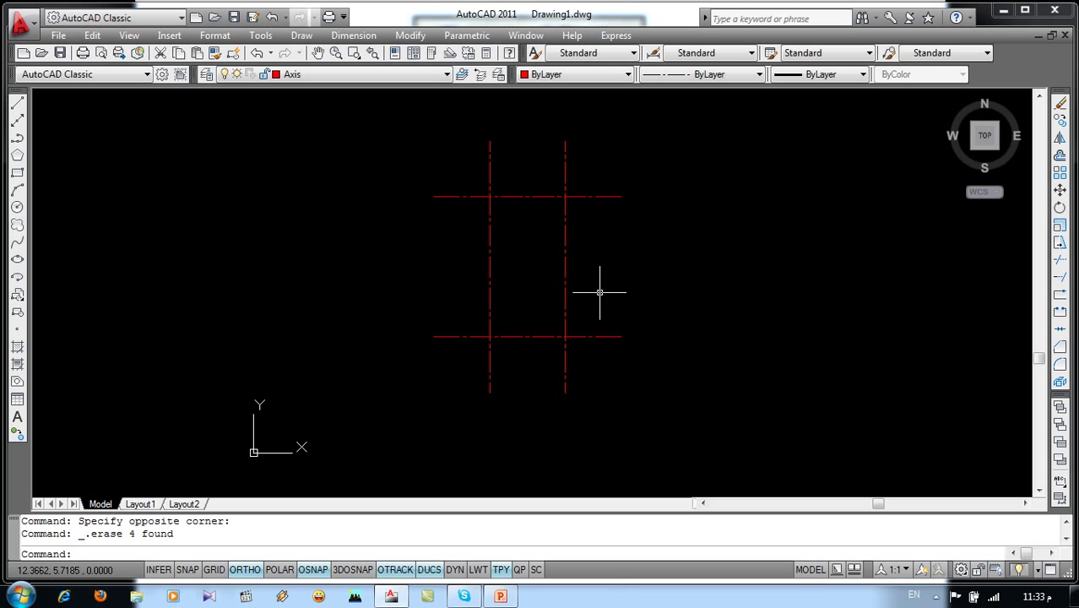
pyautogui.scroll(2, 600, 247)
pyautogui.moveTo(595, 252); pyautogui.dragTo(564, 283, button='middle')
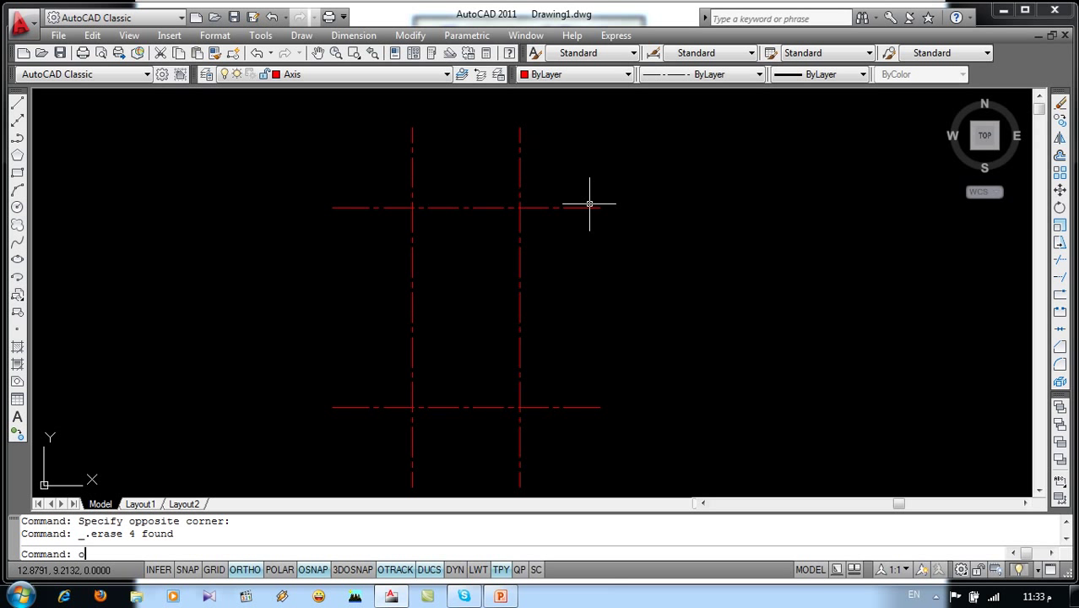
# Step: Offset each of the four remaining axes 0.5 outward
pyautogui.press('Return')
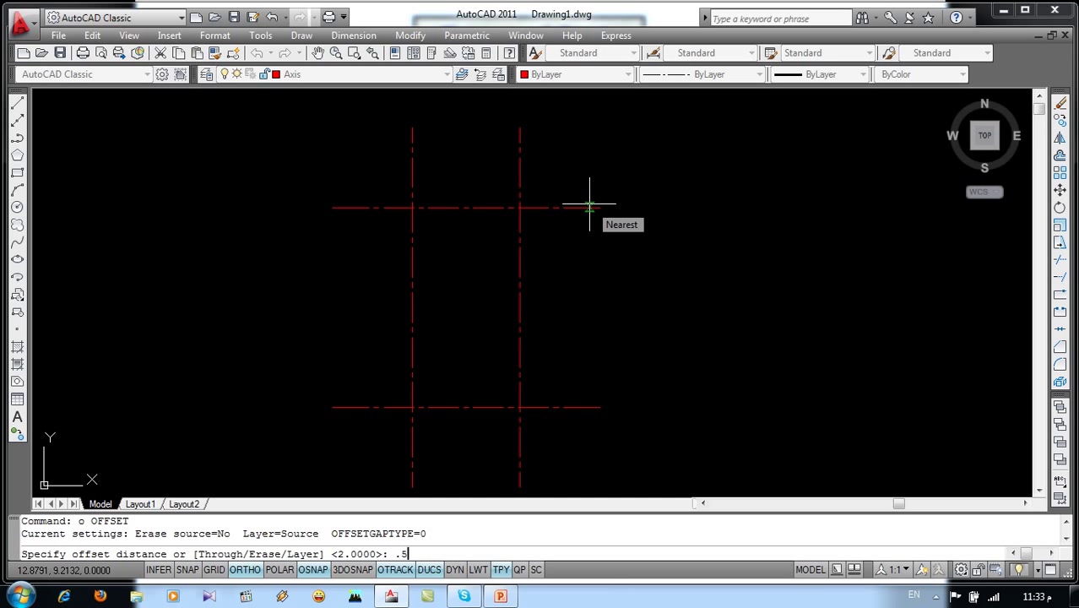
pyautogui.press('Return')
pyautogui.click(520, 224)
pyautogui.click(565, 238)
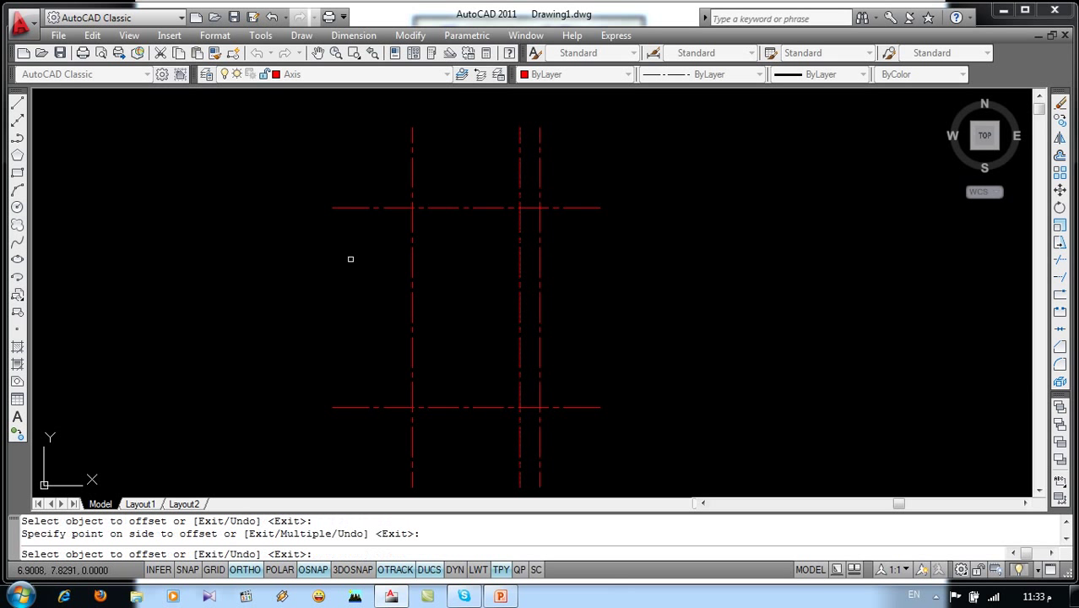
pyautogui.click(414, 236)
pyautogui.click(313, 246)
pyautogui.click(474, 207)
pyautogui.click(476, 162)
pyautogui.click(497, 407)
pyautogui.click(495, 446)
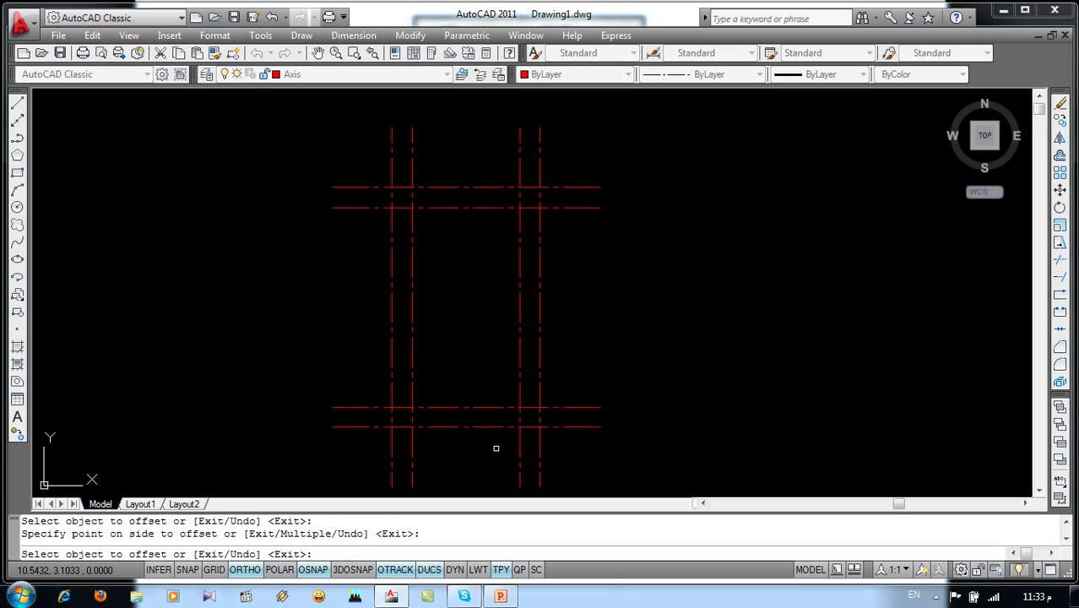
pyautogui.press('Return')
pyautogui.write('te')
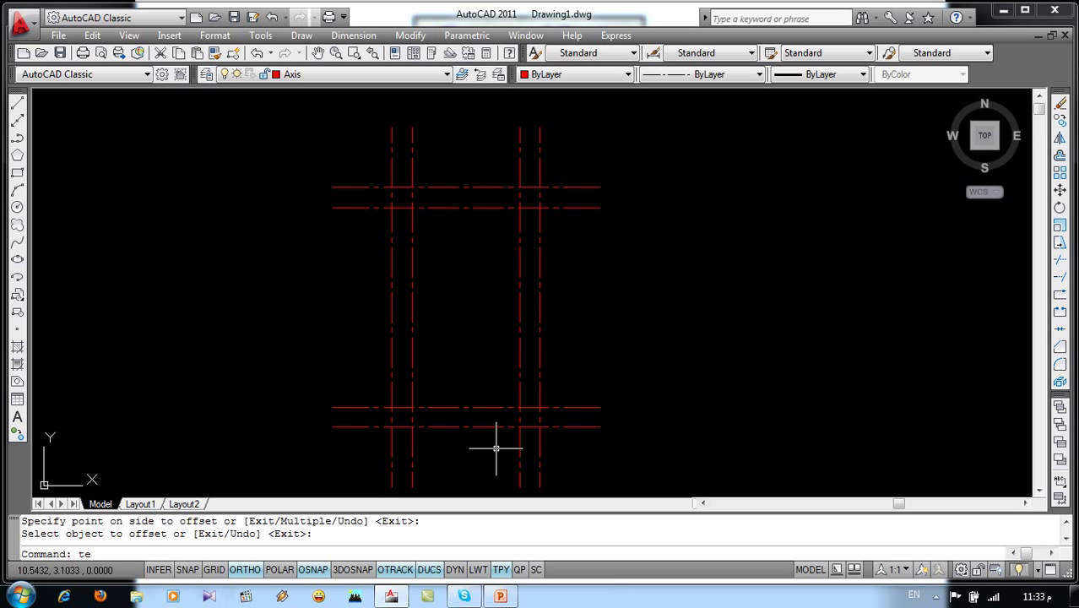
# Step: Trim the axis ends back to the 0.5 offset lines on all four sides
pyautogui.press('Escape')
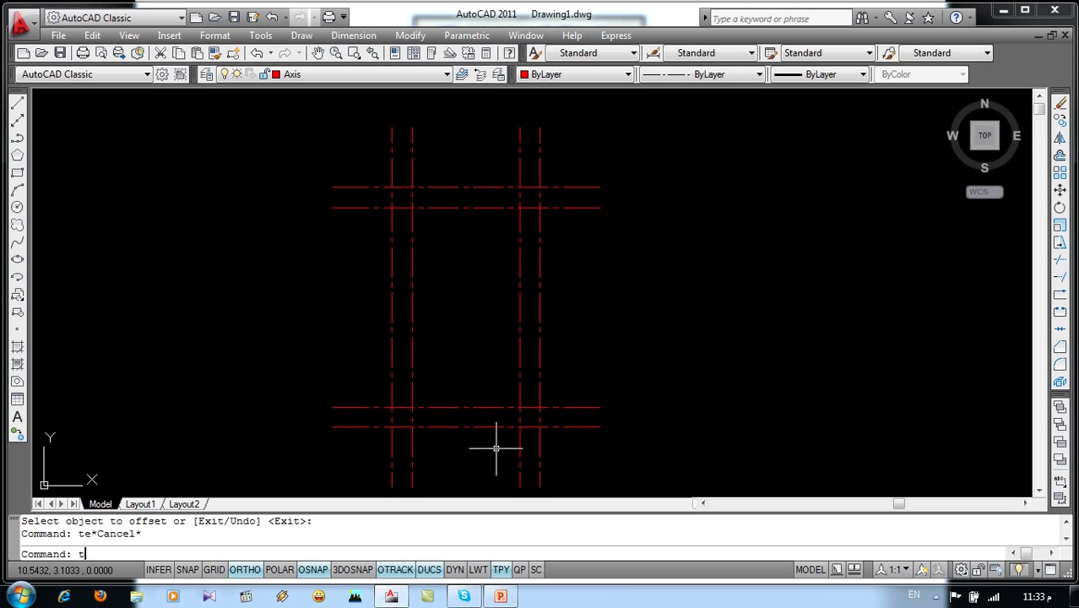
pyautogui.write('r')
pyautogui.press('Return')
pyautogui.press('Return')
pyautogui.click(574, 149)
pyautogui.click(355, 178)
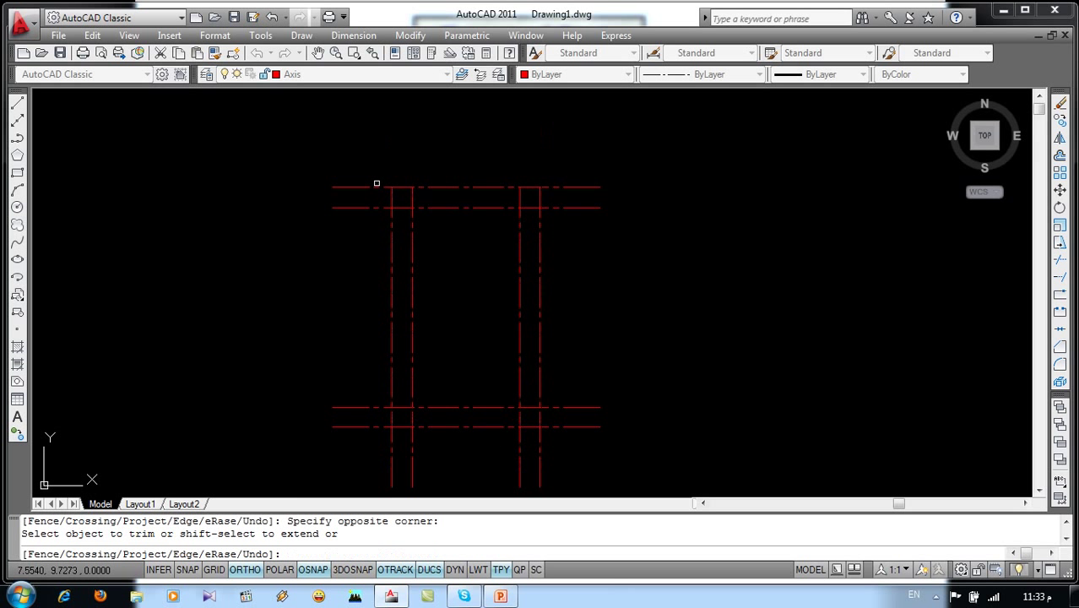
pyautogui.click(383, 176)
pyautogui.click(294, 444)
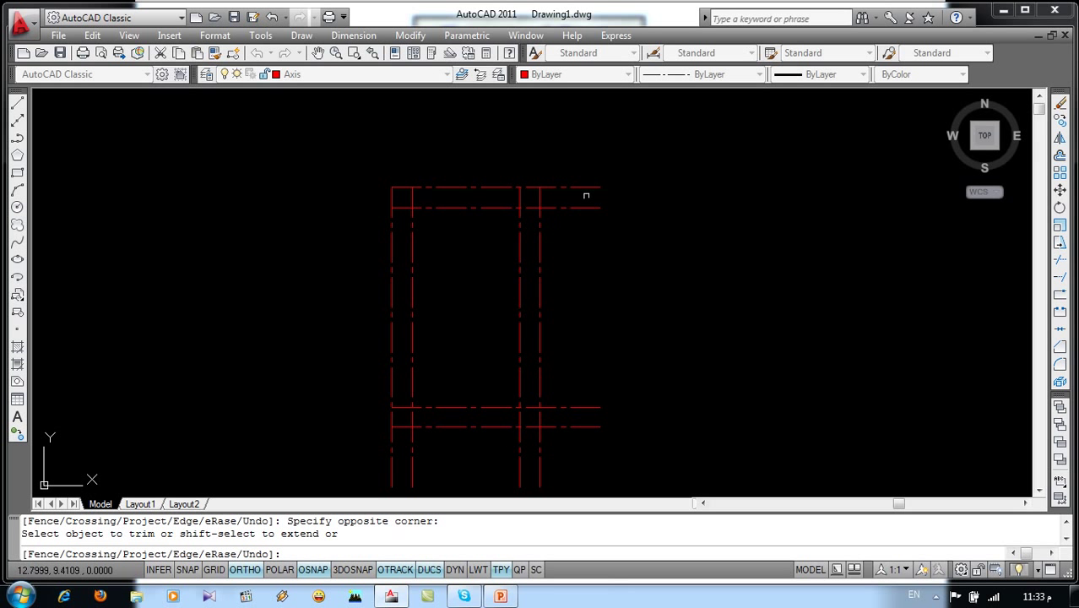
pyautogui.click(604, 163)
pyautogui.click(542, 466)
pyautogui.click(561, 427)
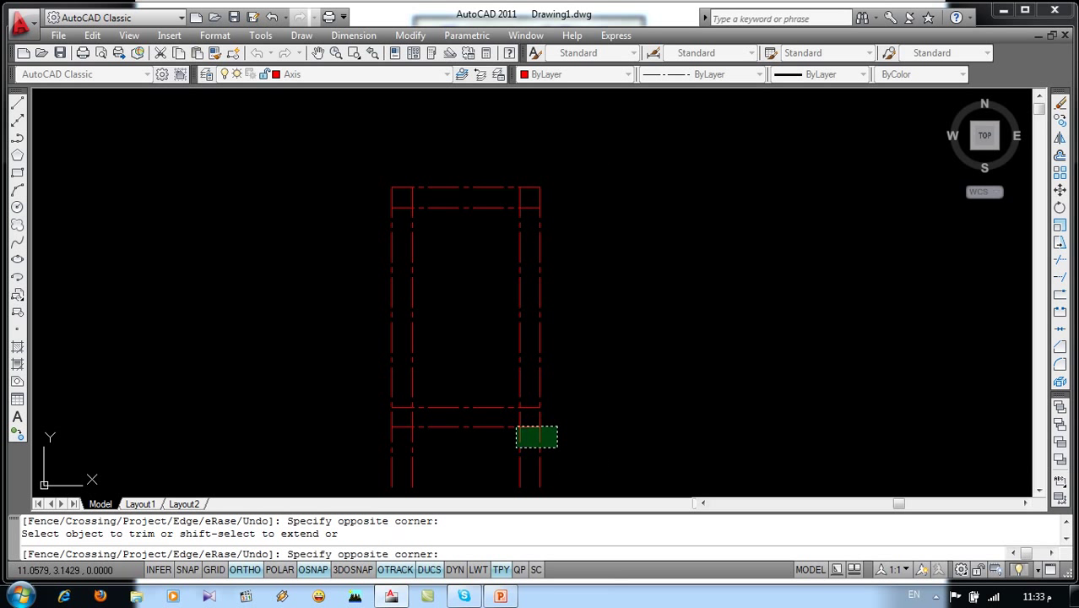
pyautogui.click(558, 449)
pyautogui.click(559, 433)
pyautogui.click(375, 480)
pyautogui.press('Return')
# Step: Delete the four outer offset lines so the axes end just past the corners
pyautogui.click(456, 427)
pyautogui.click(390, 346)
pyautogui.click(419, 240)
pyautogui.click(466, 186)
pyautogui.click(538, 301)
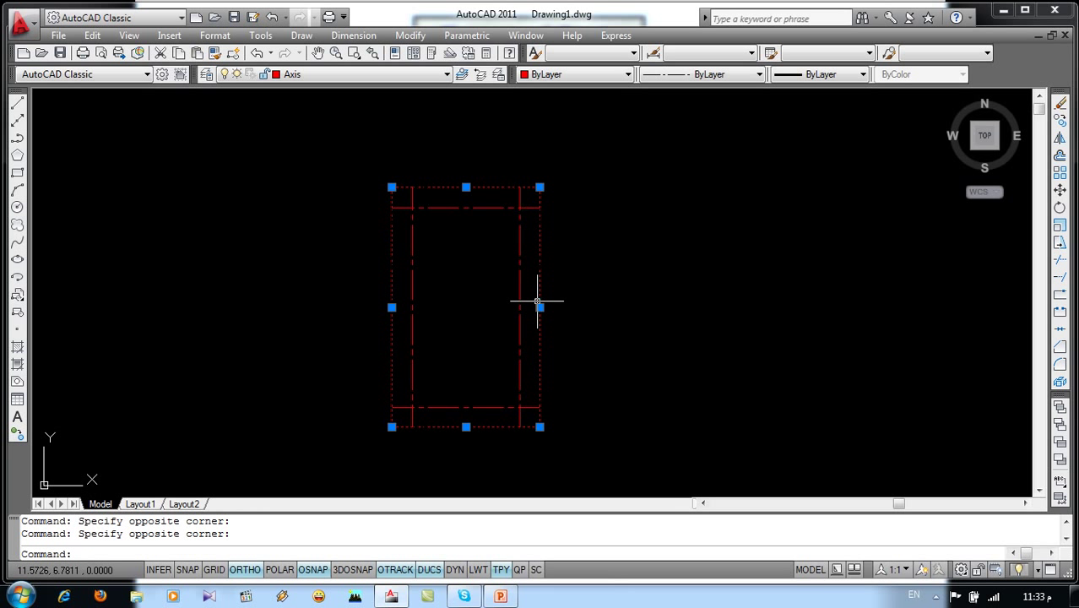
pyautogui.press('Delete')
pyautogui.scroll(2, 537, 302)
pyautogui.moveTo(517, 302); pyautogui.dragTo(528, 297, button='middle')
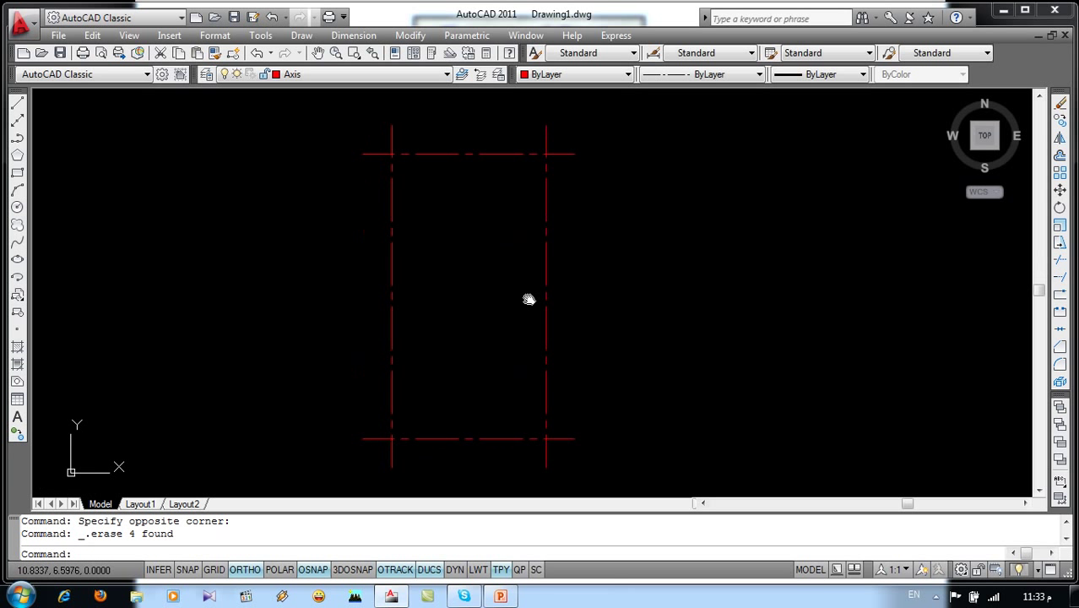
pyautogui.click(427, 78)
# Step: On the Wall layer, draw a closed multiline with zero justification and scale 0.125 around the grid rectangle
pyautogui.click(336, 126)
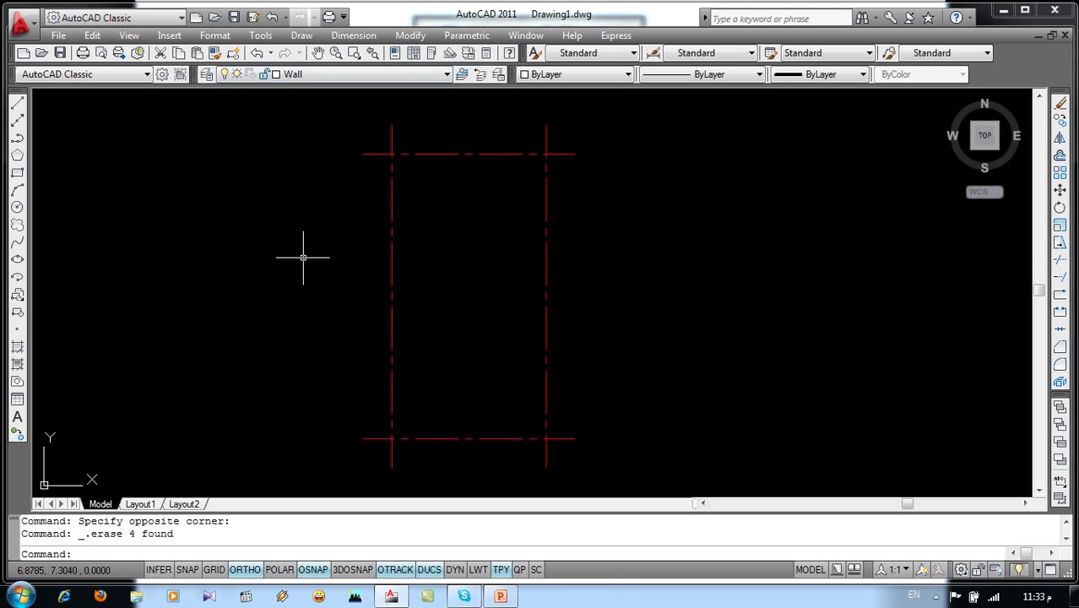
pyautogui.write('ml')
pyautogui.press('Return')
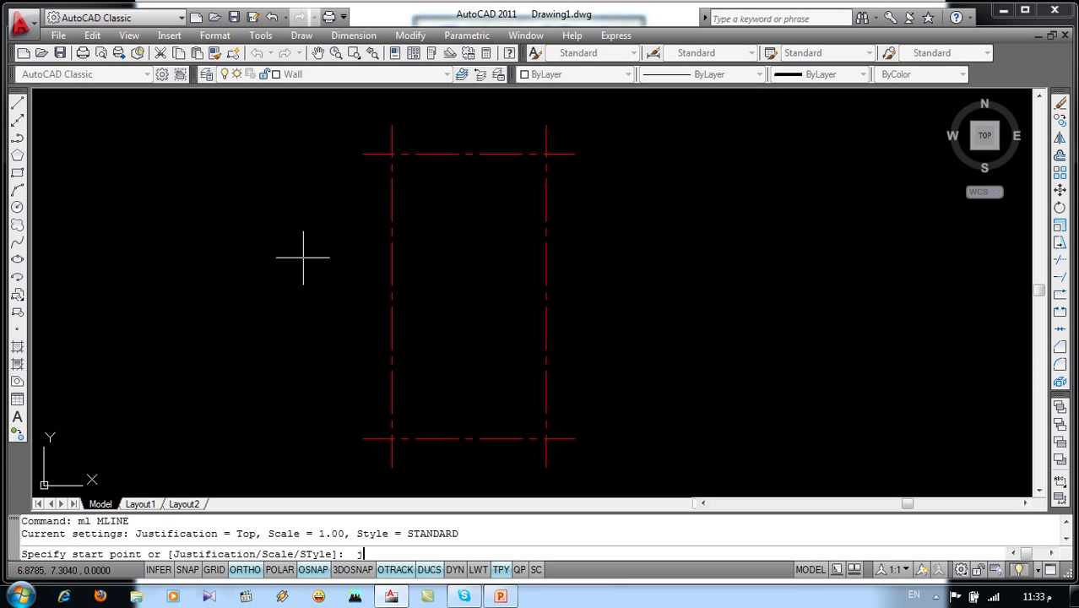
pyautogui.press('Return')
pyautogui.press('Return')
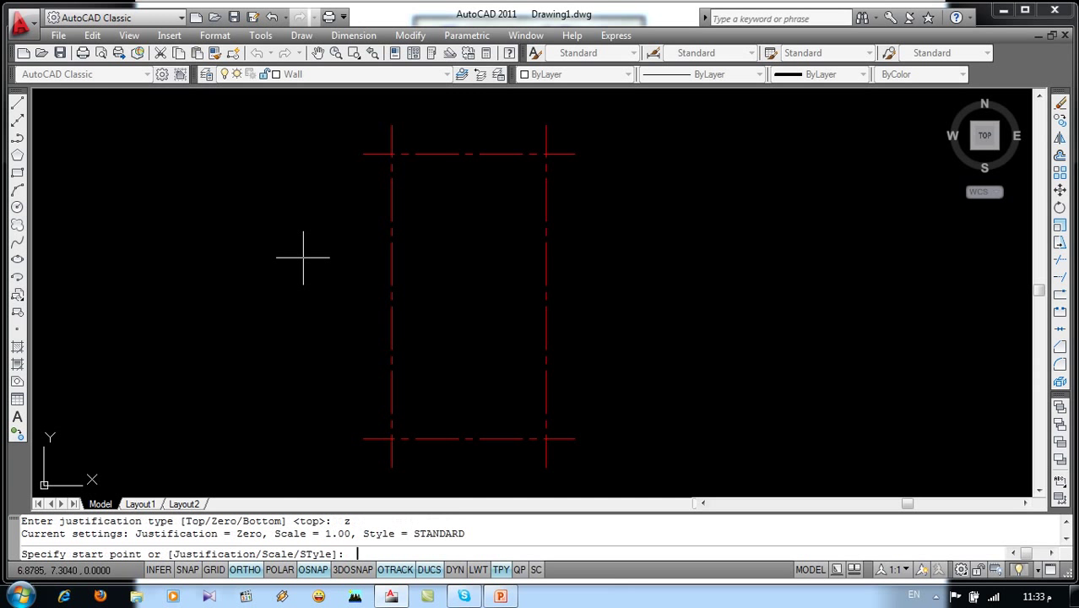
pyautogui.write('s')
pyautogui.press('Return')
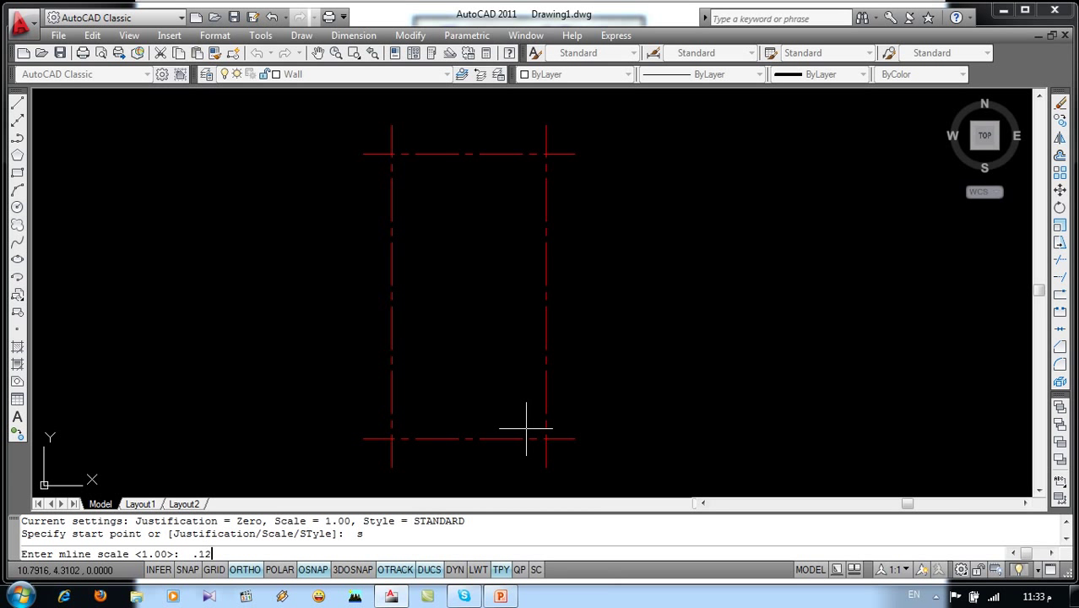
pyautogui.press('Return')
pyautogui.click(392, 438)
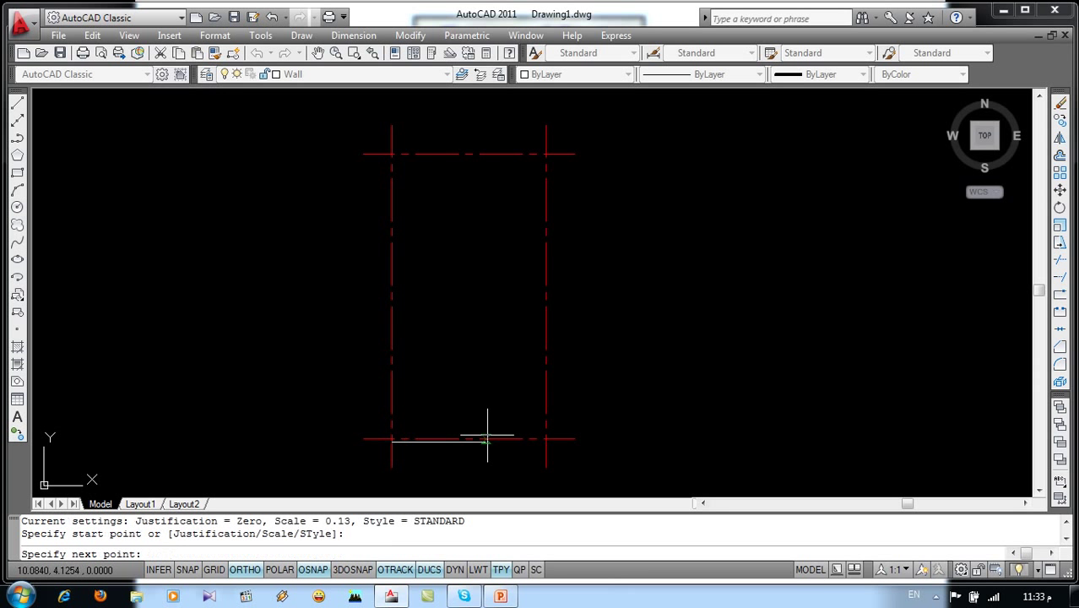
pyautogui.click(546, 438)
pyautogui.click(546, 154)
pyautogui.click(392, 154)
pyautogui.click(392, 439)
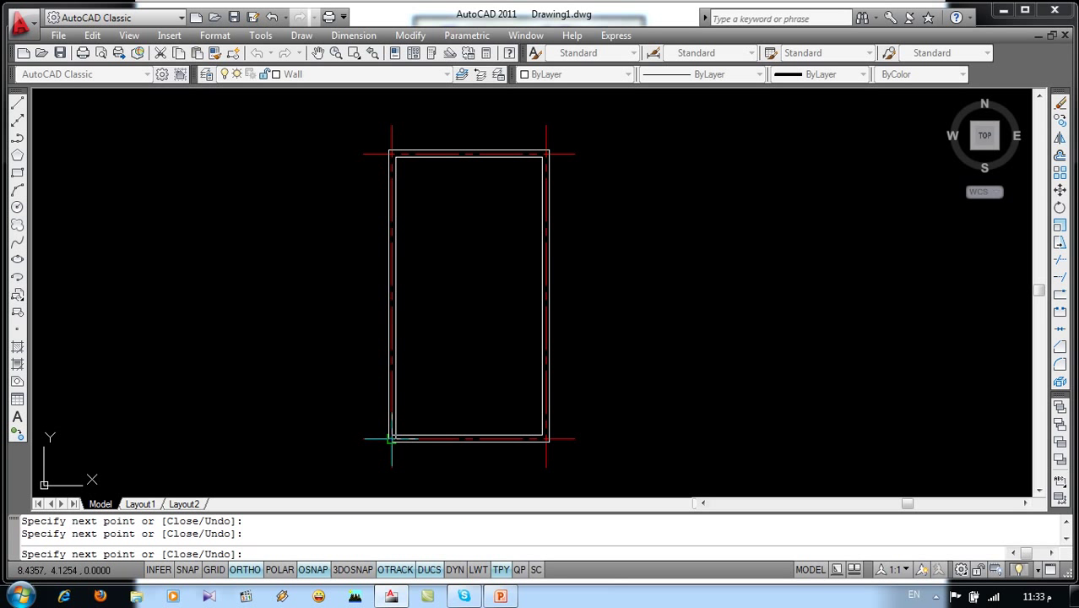
pyautogui.press('Escape')
# Step: Try a multiline joint edit on the wall, then explode it into separate lines
pyautogui.doubleClick(393, 426)
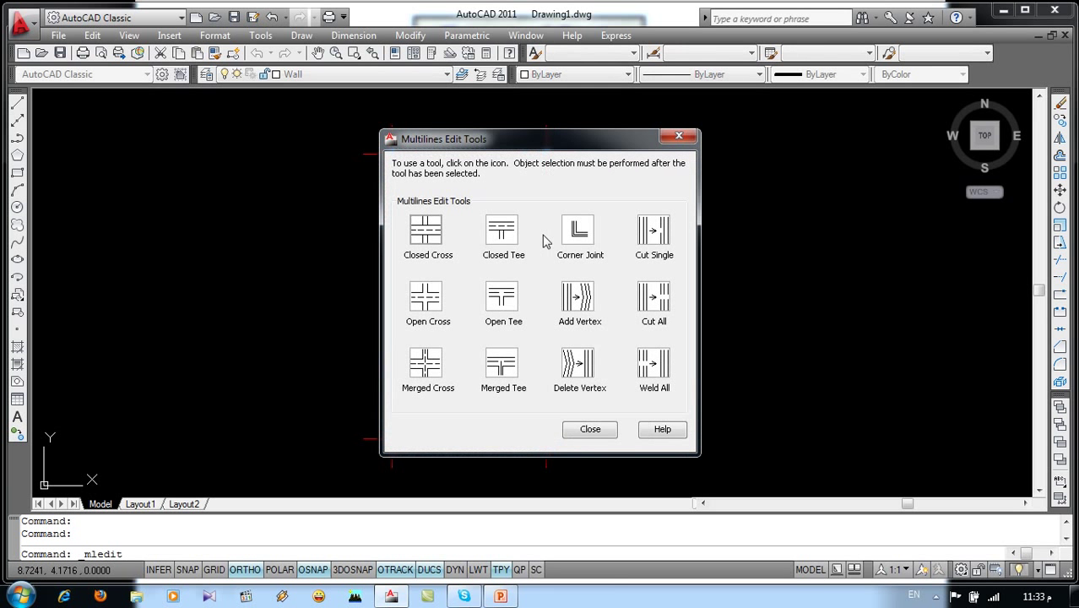
pyautogui.click(571, 235)
pyautogui.click(398, 427)
pyautogui.click(395, 423)
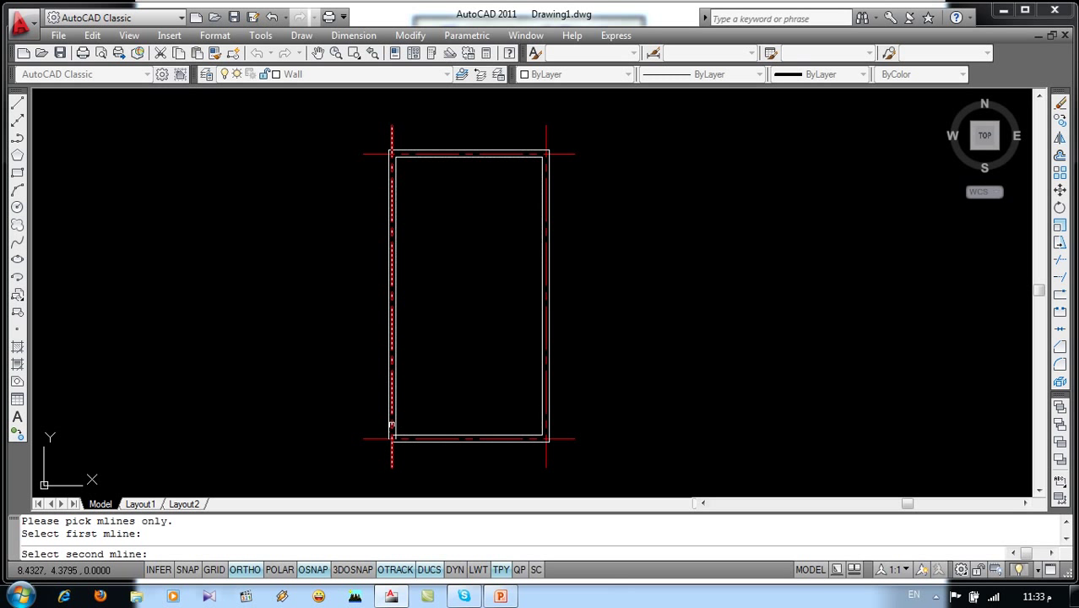
pyautogui.click(410, 435)
pyautogui.press('Escape')
pyautogui.click(410, 435)
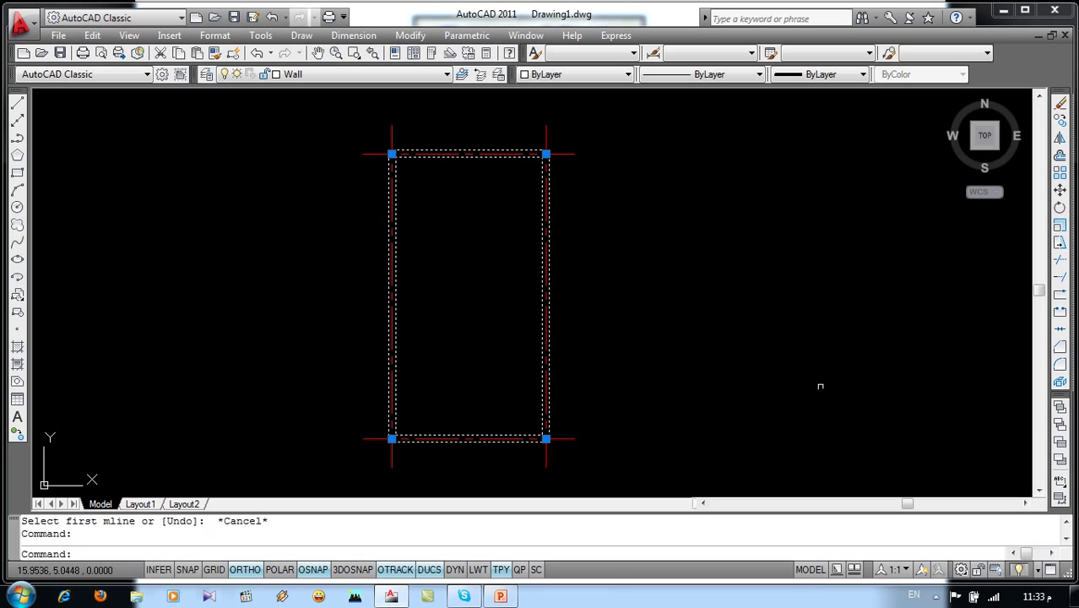
pyautogui.click(1061, 384)
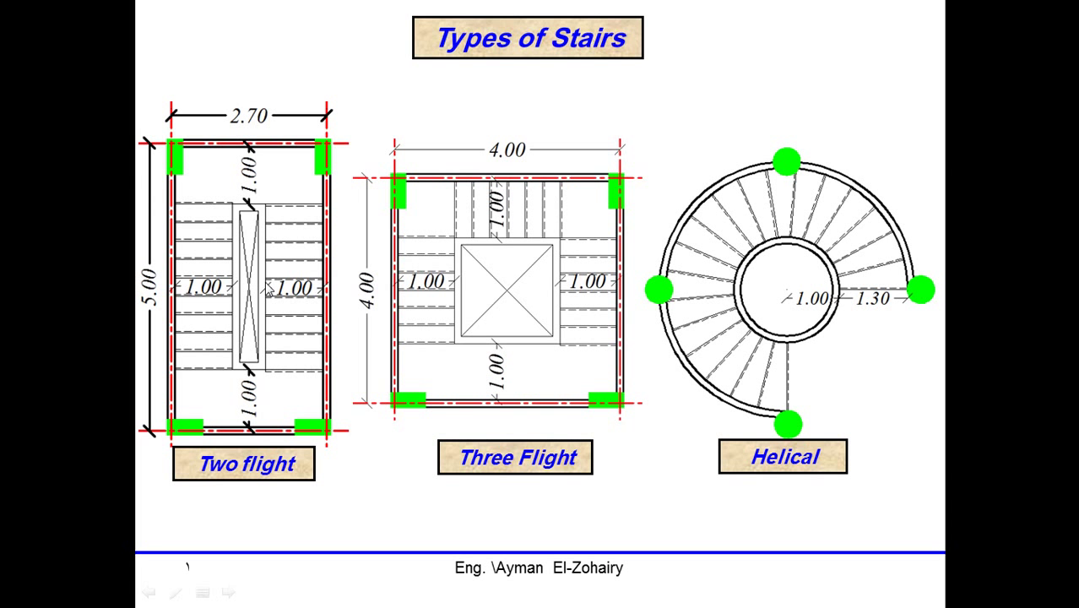
pyautogui.hotkey('alt', 'Tab')
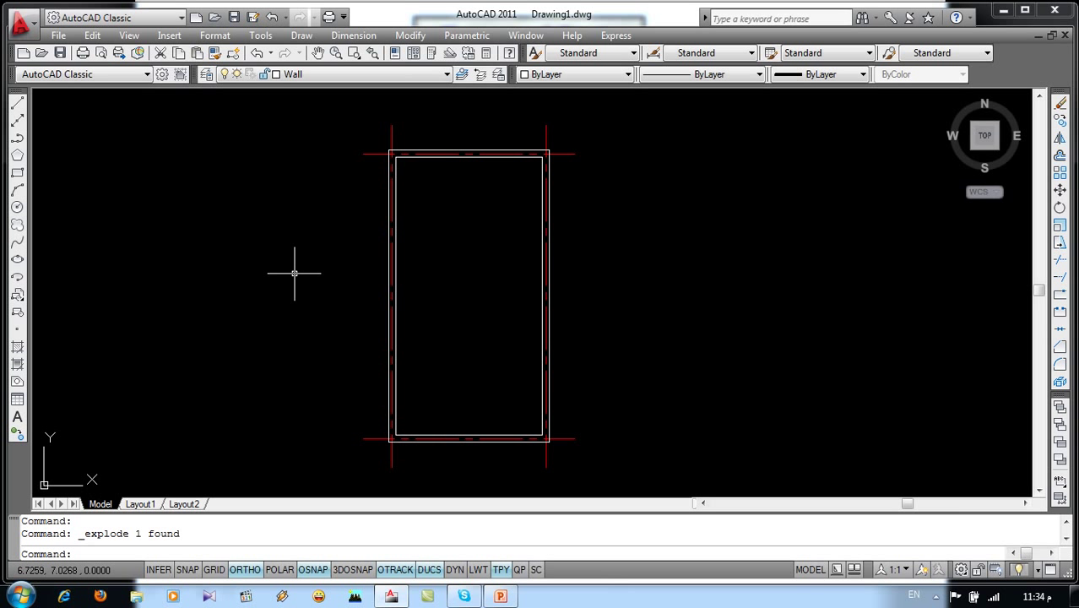
# Step: Offset the left, right, top and bottom inner wall lines 1 unit inward
pyautogui.write('o')
pyautogui.press('Return')
pyautogui.write('1')
pyautogui.press('Return')
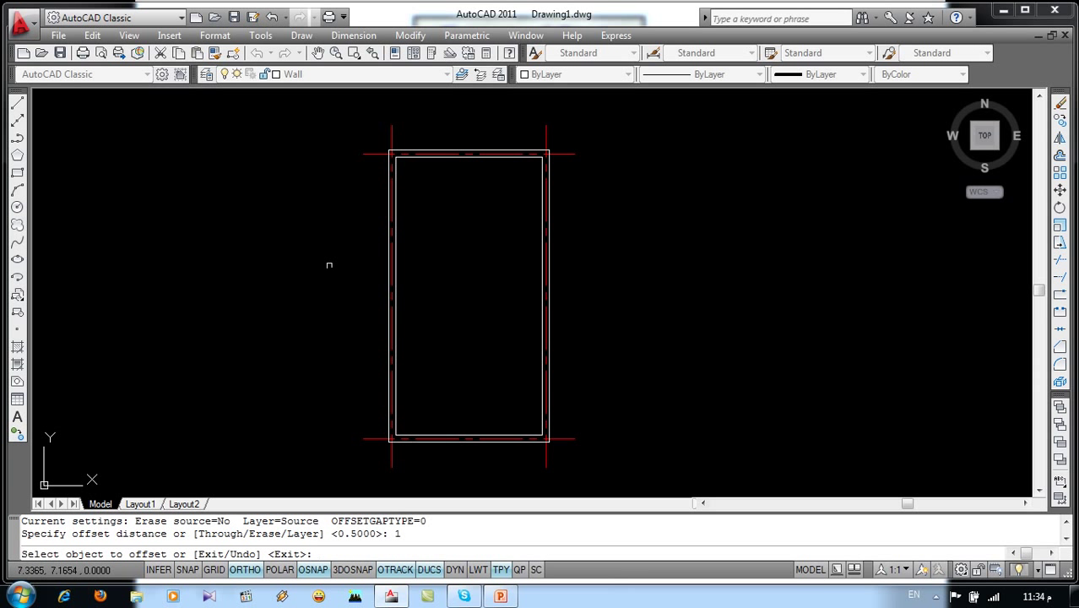
pyautogui.click(391, 285)
pyautogui.click(472, 296)
pyautogui.click(503, 157)
pyautogui.click(502, 252)
pyautogui.click(542, 264)
pyautogui.click(489, 298)
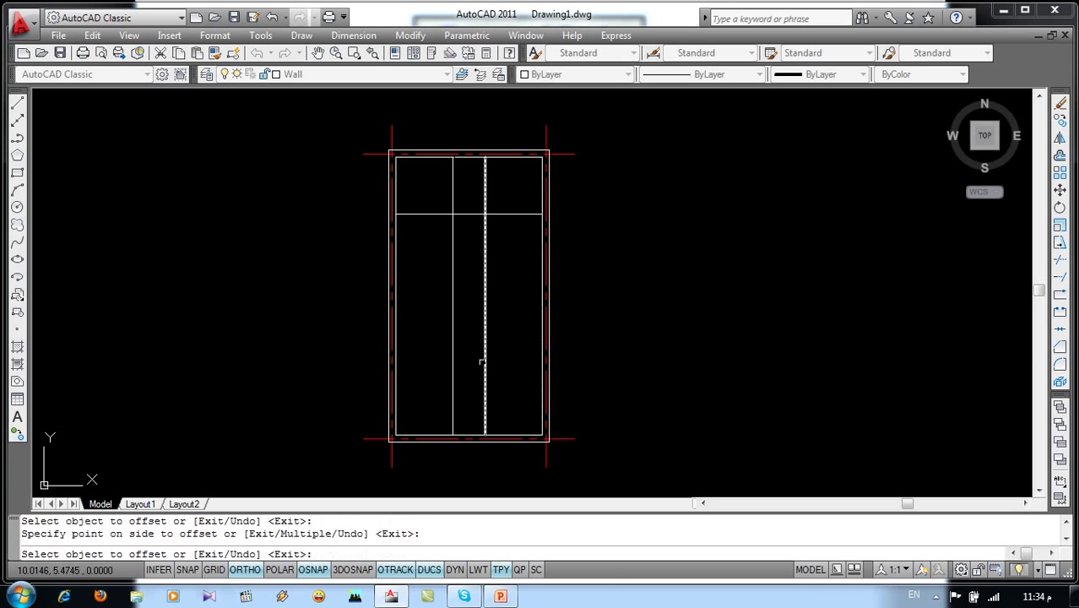
pyautogui.click(478, 434)
pyautogui.click(461, 363)
pyautogui.press('Return')
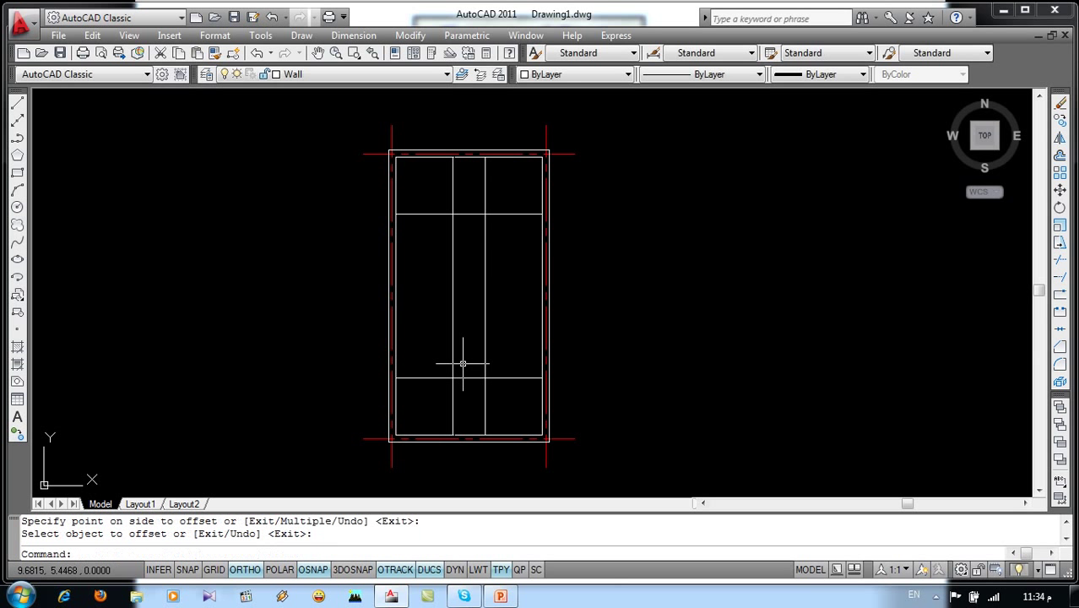
pyautogui.write('tr')
# Step: Trim the vertical lines out of the top and bottom landings, leaving the central well pair
pyautogui.press('Return')
pyautogui.press('Return')
pyautogui.click(501, 395)
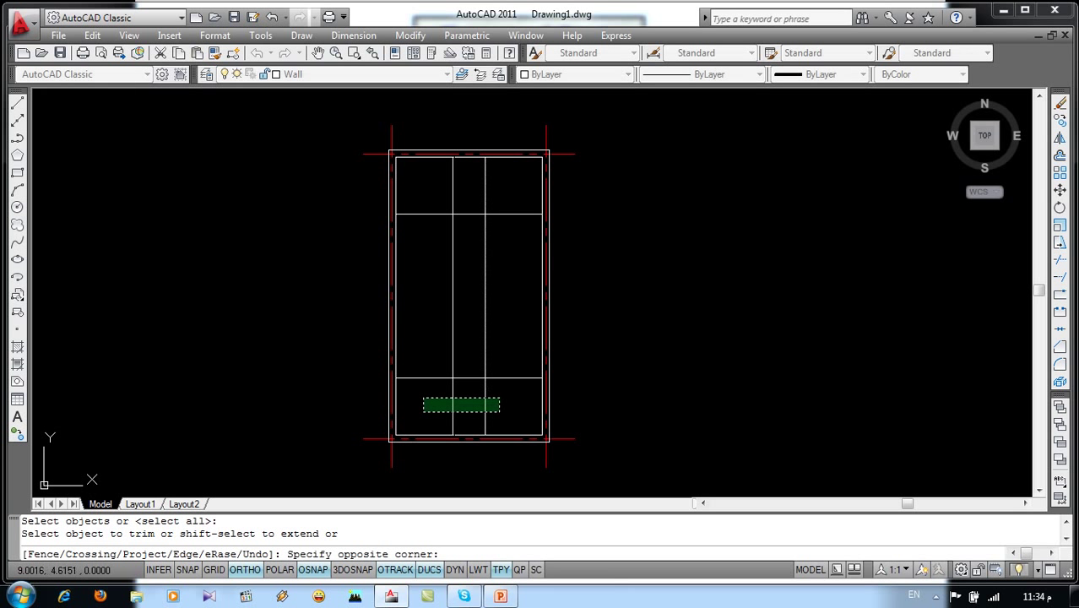
pyautogui.click(420, 412)
pyautogui.click(427, 195)
pyautogui.press('Return')
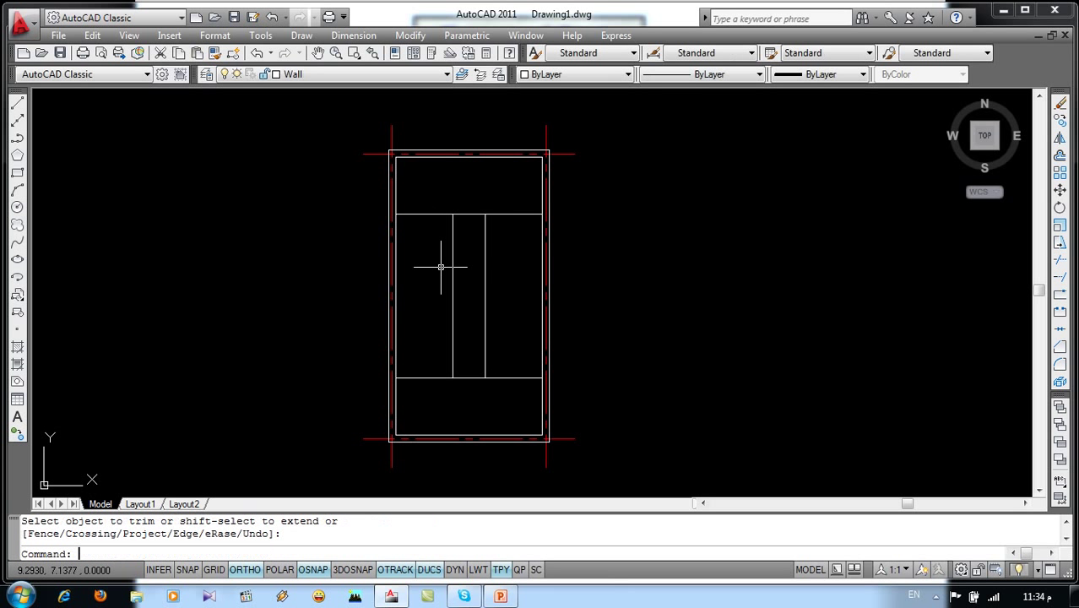
pyautogui.scroll(2, 446, 273)
pyautogui.moveTo(445, 273); pyautogui.dragTo(416, 285, button='middle')
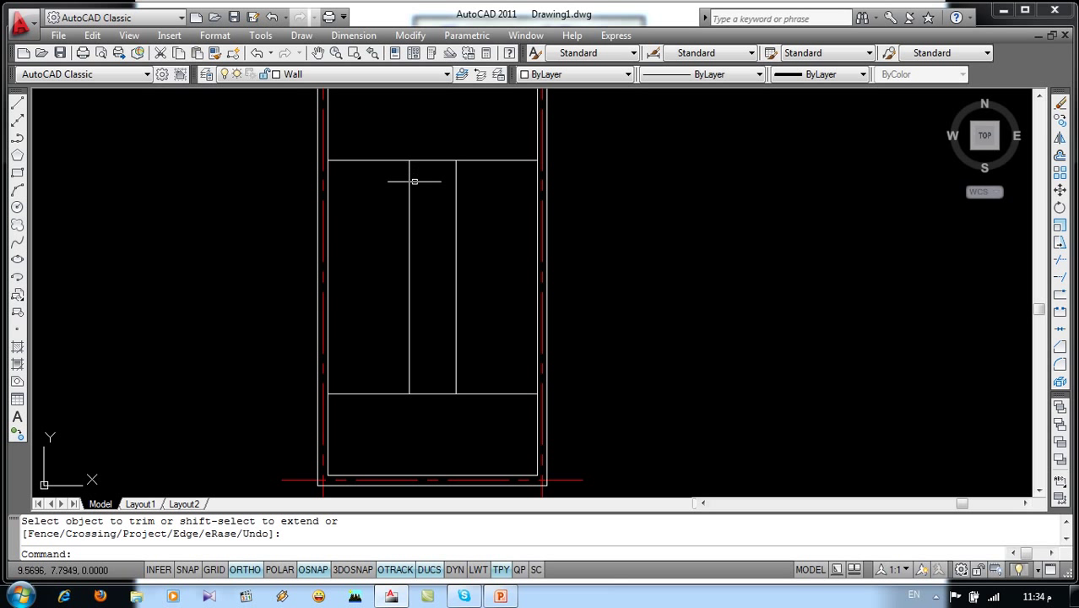
# Step: Offset the well's left, right, top and bottom lines 0.125 inward
pyautogui.moveTo(420, 282); pyautogui.dragTo(419, 288, button='middle')
pyautogui.write('o')
pyautogui.press('Return')
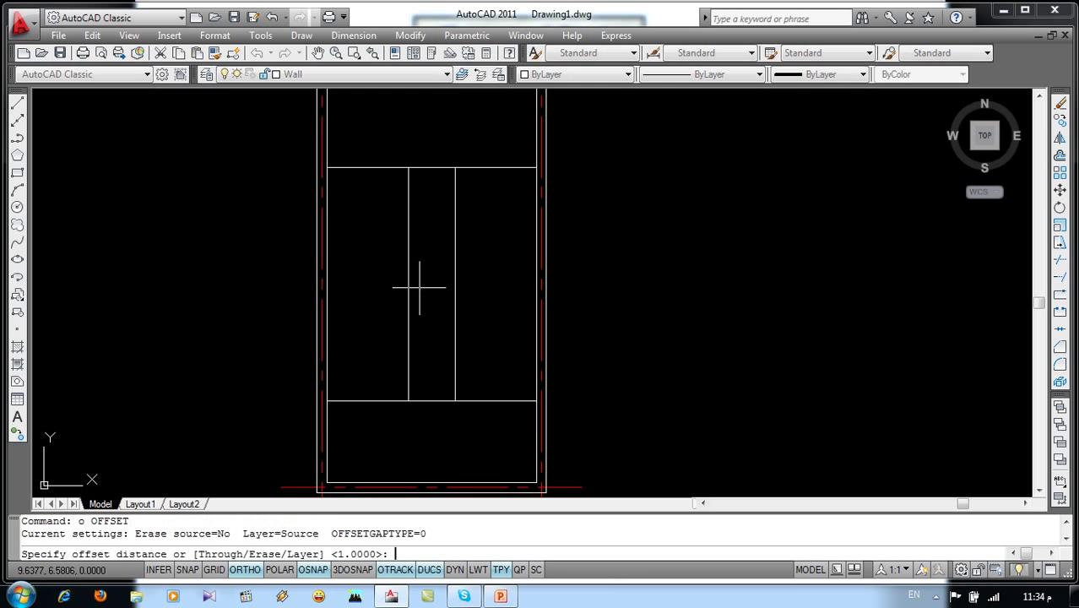
pyautogui.write('.125')
pyautogui.press('Return')
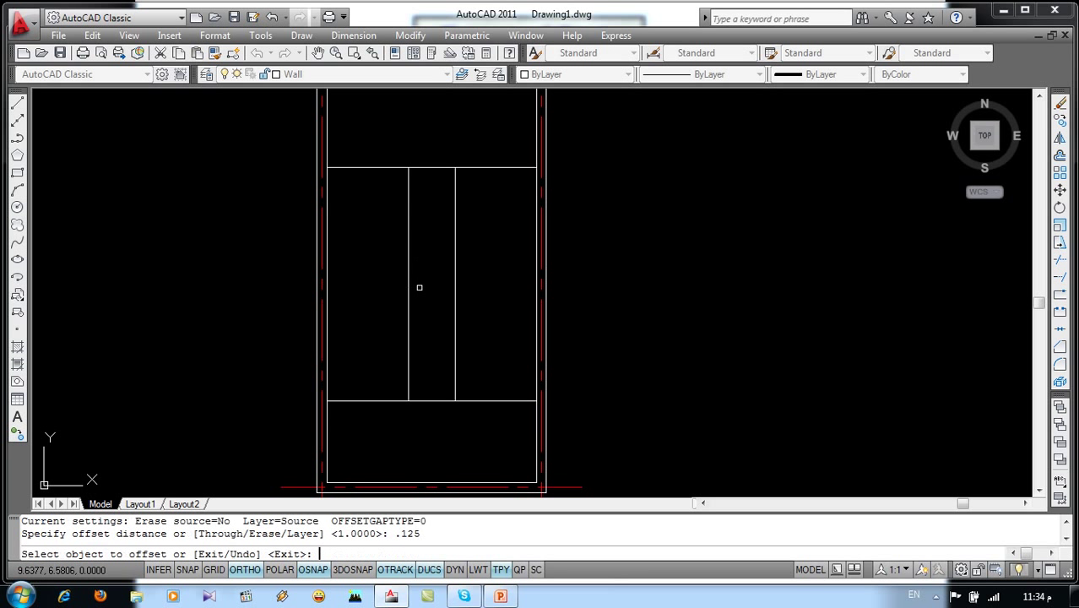
pyautogui.click(408, 217)
pyautogui.click(443, 229)
pyautogui.click(454, 227)
pyautogui.click(438, 211)
pyautogui.click(434, 168)
pyautogui.click(436, 225)
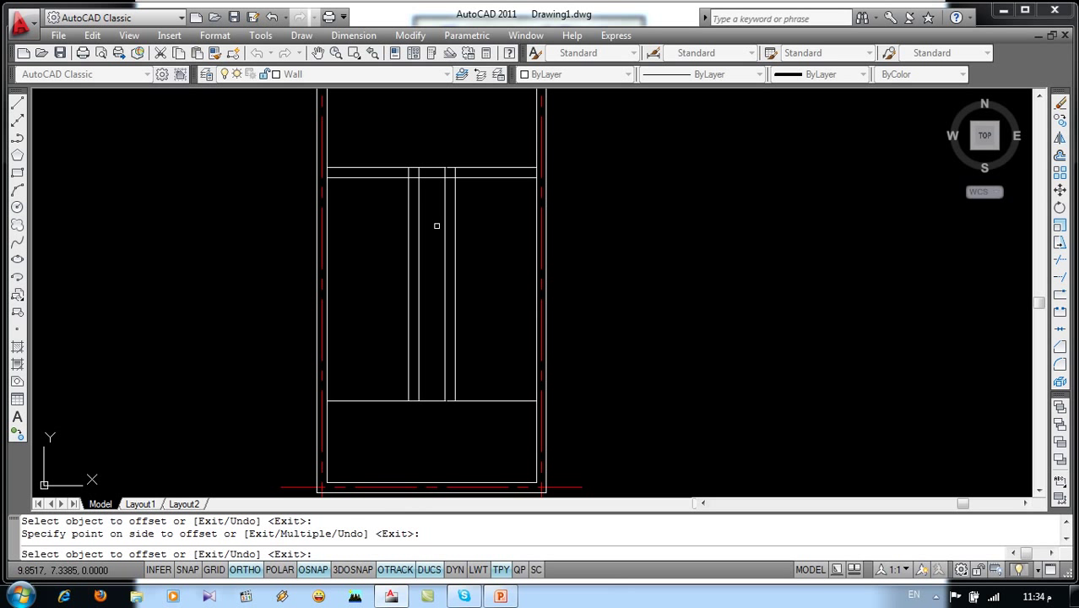
pyautogui.click(430, 401)
pyautogui.click(421, 336)
pyautogui.press('Return')
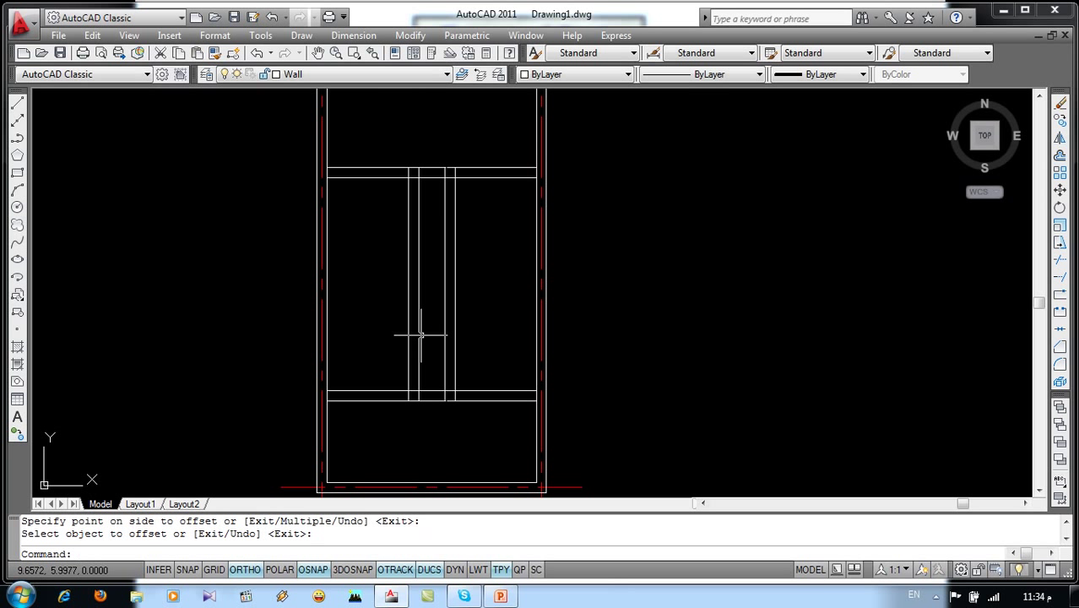
pyautogui.write('cha')
# Step: Close the four corners of the inset rectangle with zero-distance chamfers
pyautogui.press('Return')
pyautogui.click(445, 371)
pyautogui.click(426, 391)
pyautogui.press('Return')
pyautogui.click(444, 279)
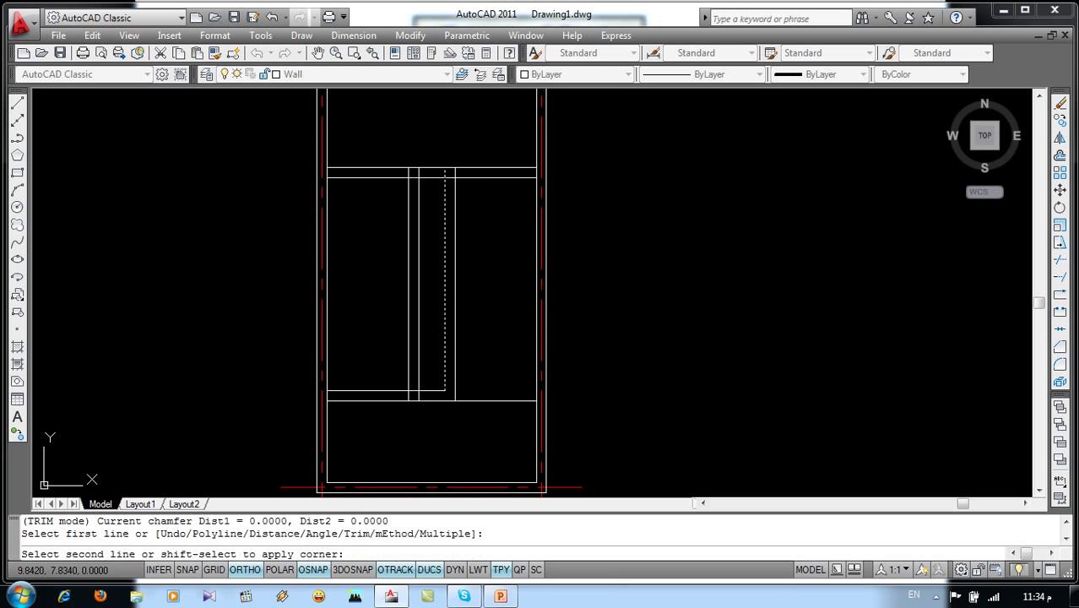
pyautogui.click(435, 179)
pyautogui.press('Return')
pyautogui.click(429, 178)
pyautogui.click(422, 328)
pyautogui.press('Return')
pyautogui.click(420, 355)
pyautogui.click(431, 390)
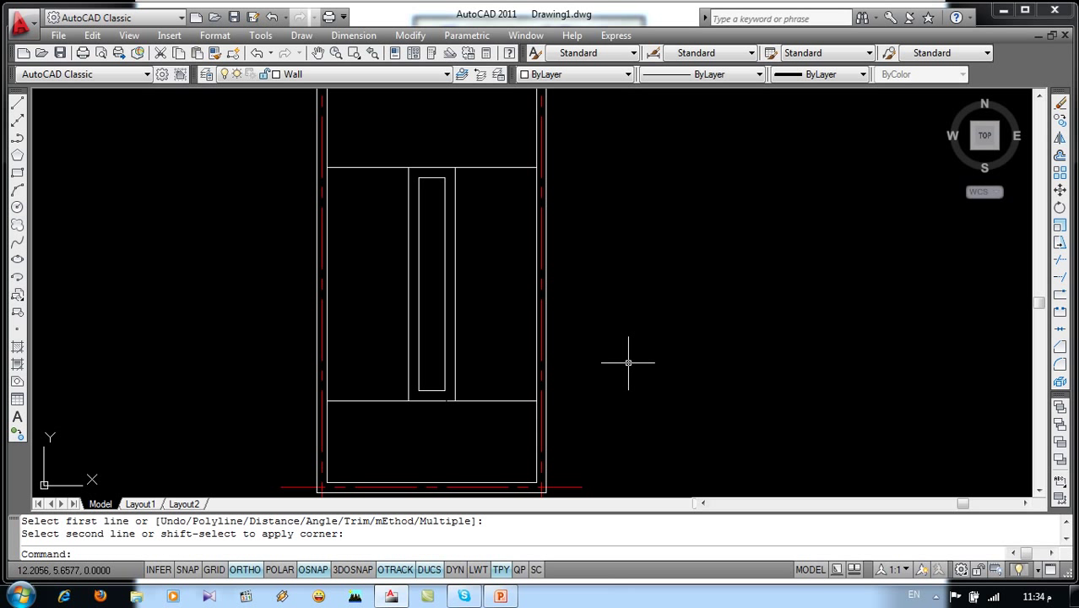
pyautogui.write('l')
# Step: Draw two corner-to-corner diagonals across the inset rectangle, forming an X
pyautogui.press('Return')
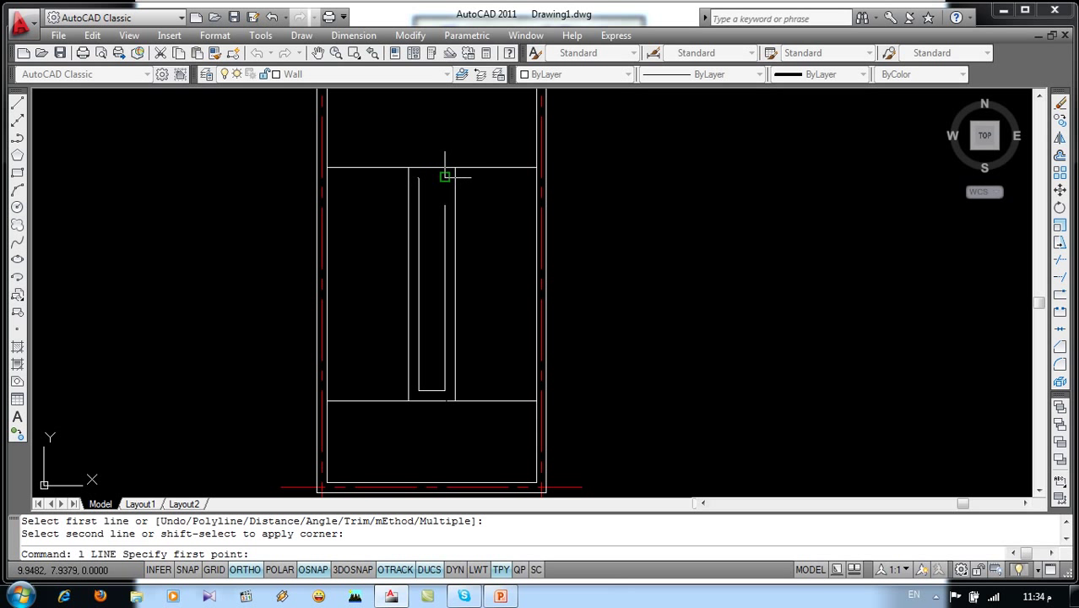
pyautogui.click(445, 176)
pyautogui.click(418, 377)
pyautogui.press('Return')
pyautogui.click(418, 378)
pyautogui.click(419, 381)
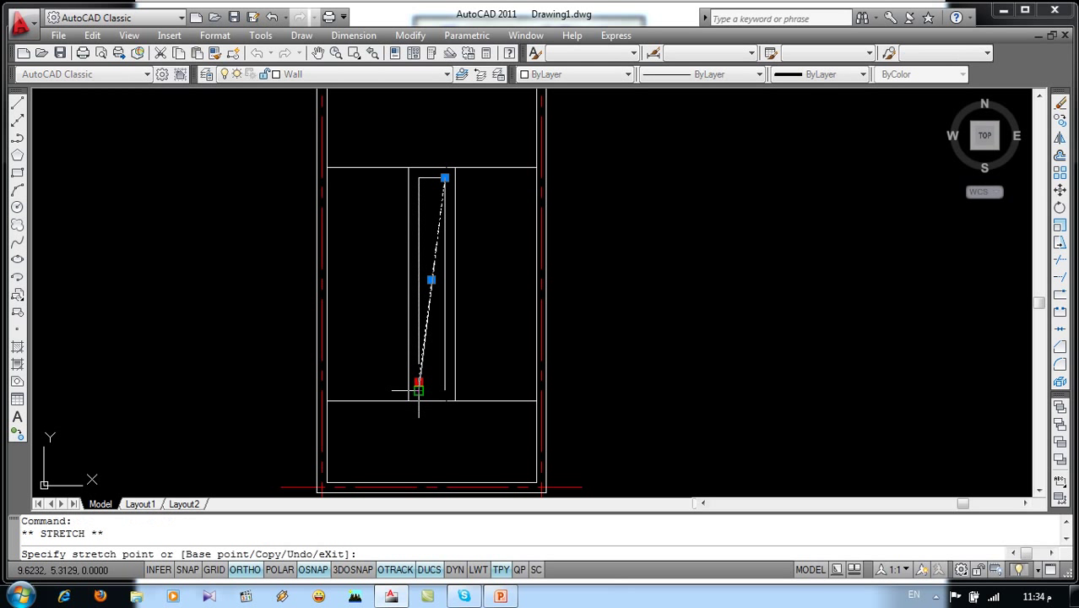
pyautogui.press('Escape')
pyautogui.press('Escape')
pyautogui.write('l')
pyautogui.press('Return')
pyautogui.click(418, 177)
pyautogui.click(445, 390)
pyautogui.press('Return')
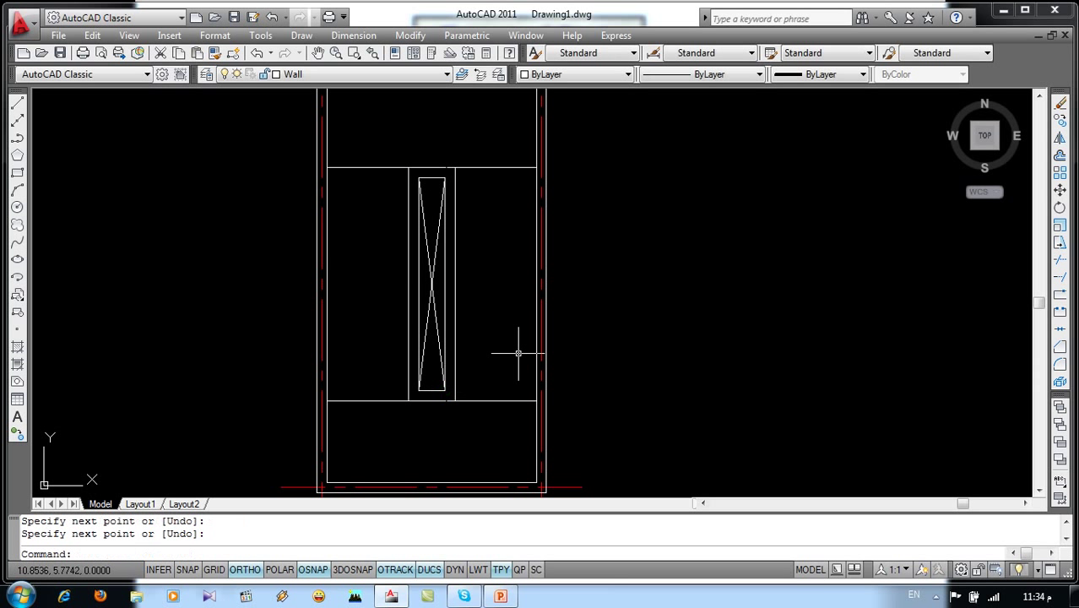
# Step: Add a 2.8750 linear dimension along the stair flight, placed left of the wall
pyautogui.click(353, 35)
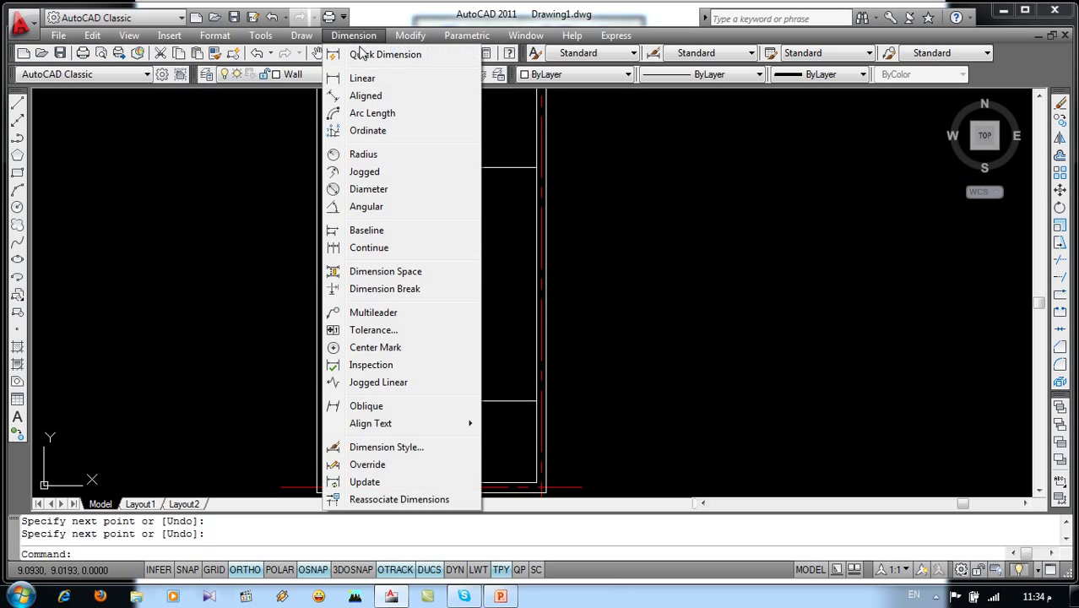
pyautogui.click(362, 84)
pyautogui.click(322, 165)
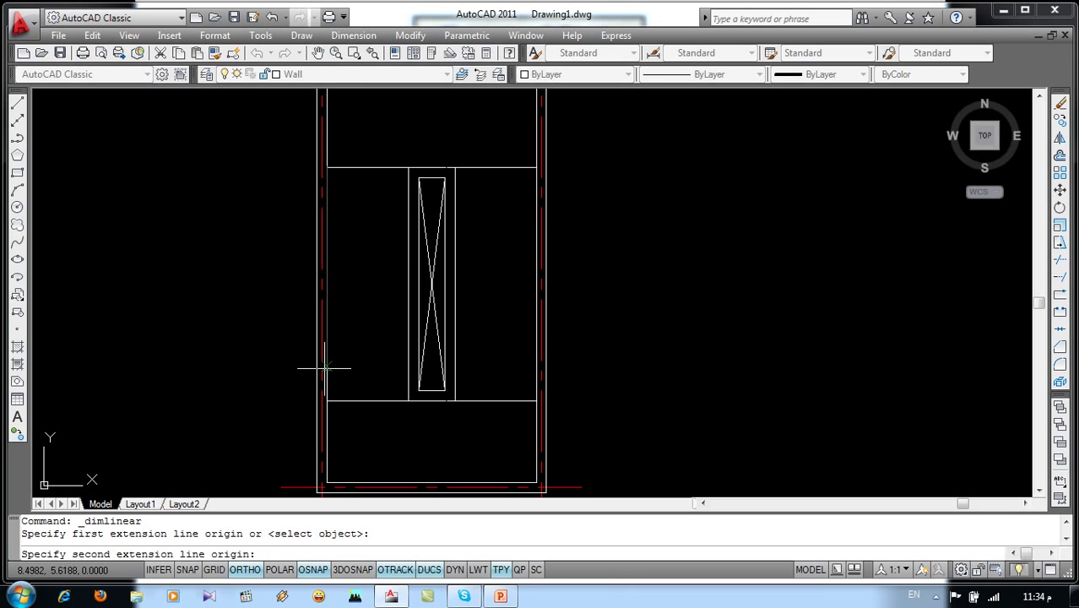
pyautogui.click(327, 396)
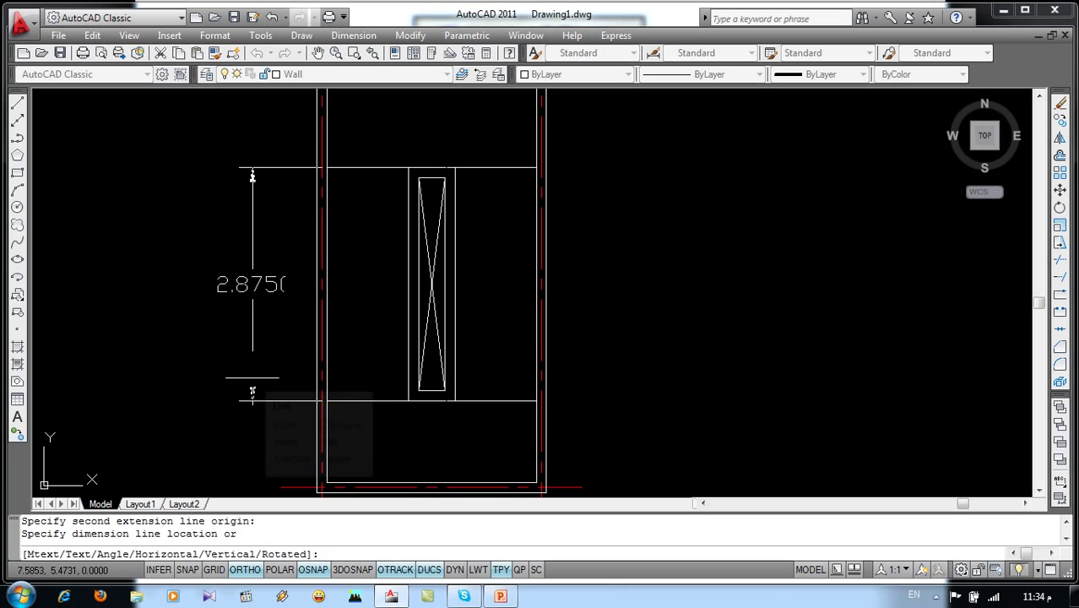
pyautogui.click(234, 378)
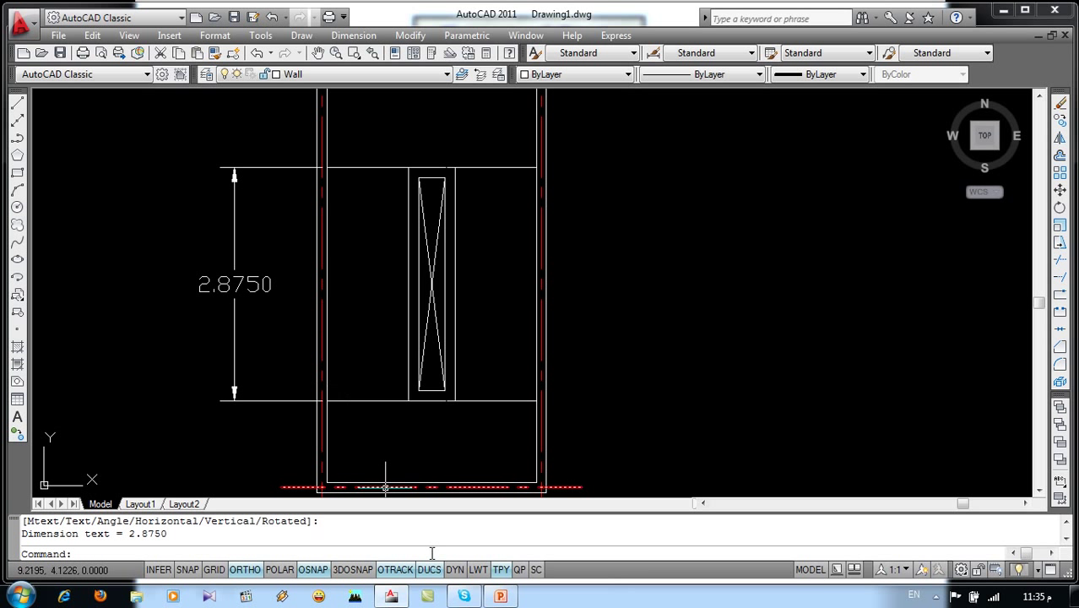
# Step: Check the Types of Stairs slide, return to AutoCAD, and launch Windows Calculator
pyautogui.click(493, 597)
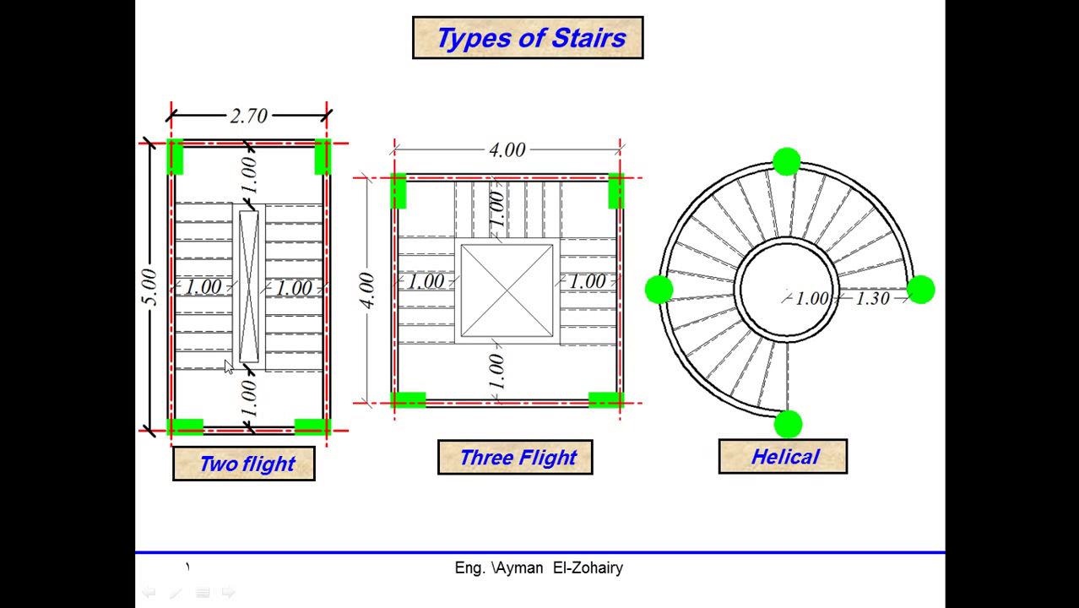
pyautogui.hotkey('alt', 'Tab')
pyautogui.click(19, 596)
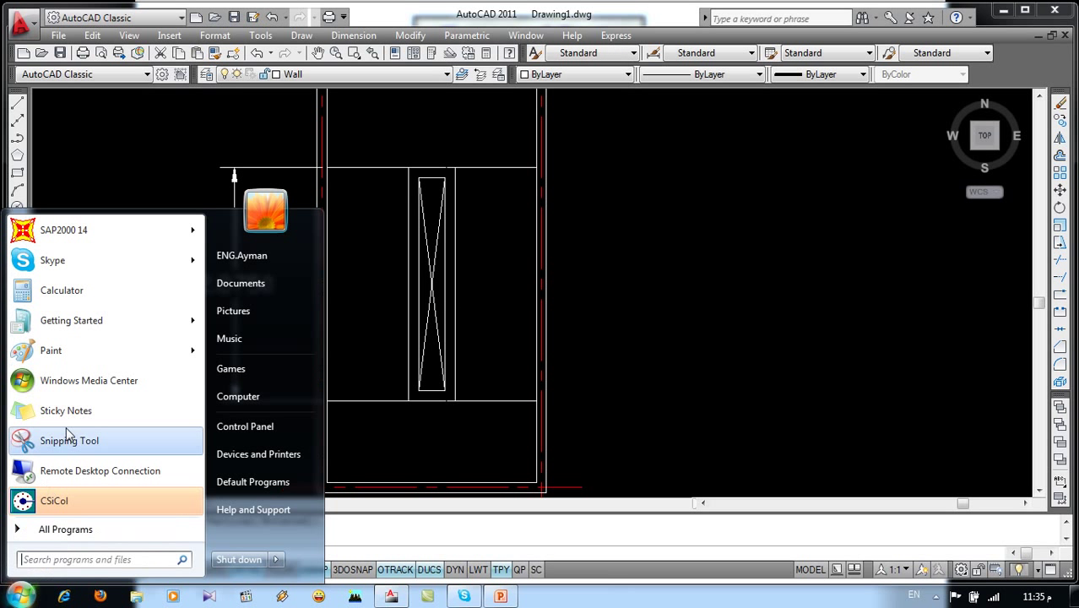
pyautogui.click(73, 294)
pyautogui.write('2.87')
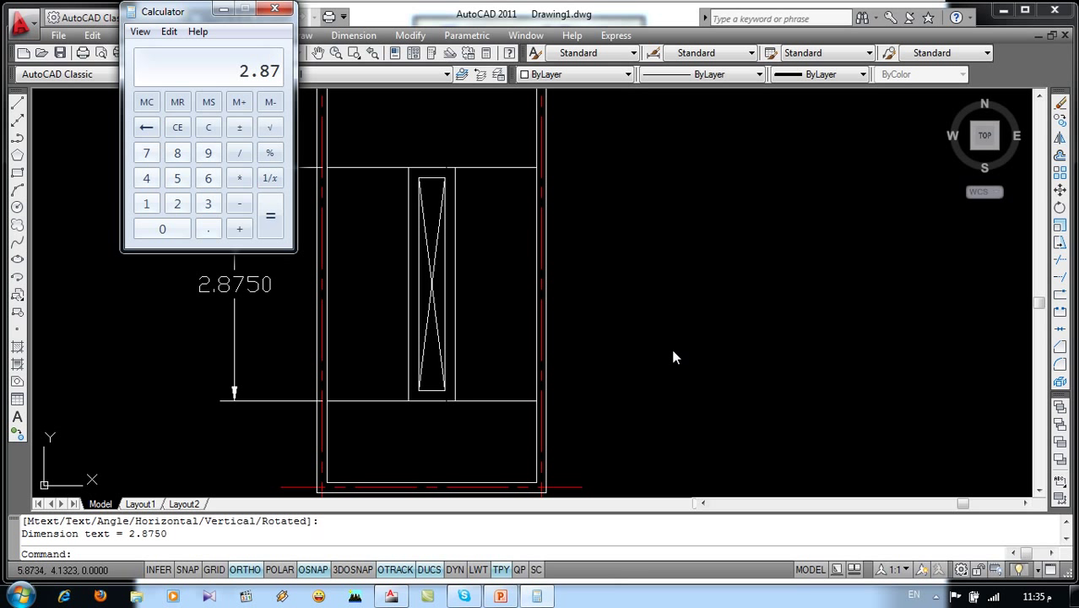
# Step: Compute 2.875 ÷ 9 = 0.3194 in Calculator, then minimize it
pyautogui.write('5')
pyautogui.write('9')
pyautogui.write('9')
pyautogui.press('BackSpace')
pyautogui.press('BackSpace')
pyautogui.click(244, 157)
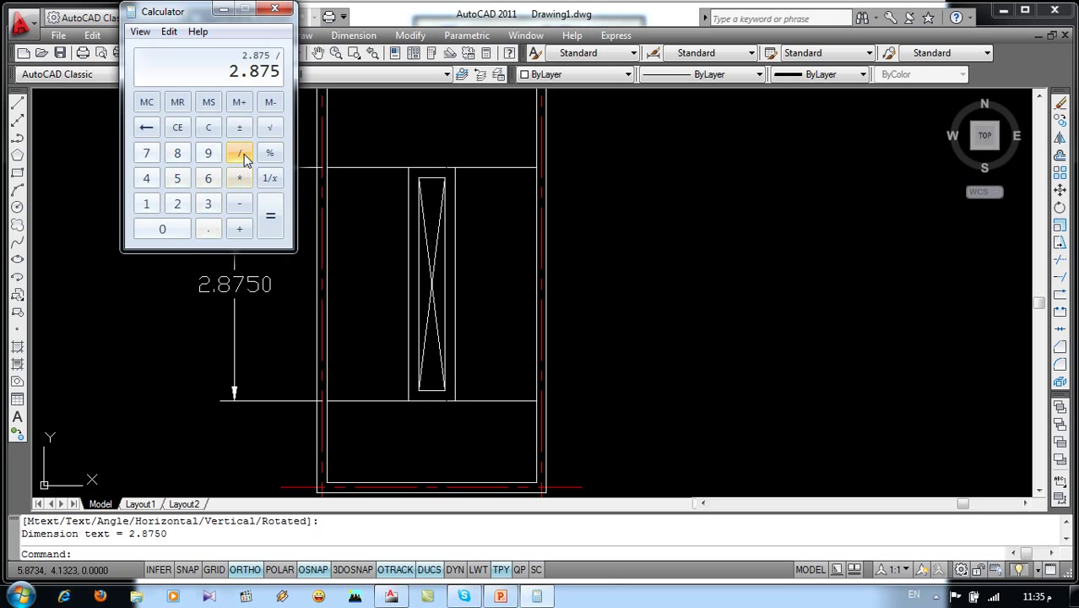
pyautogui.press('Return')
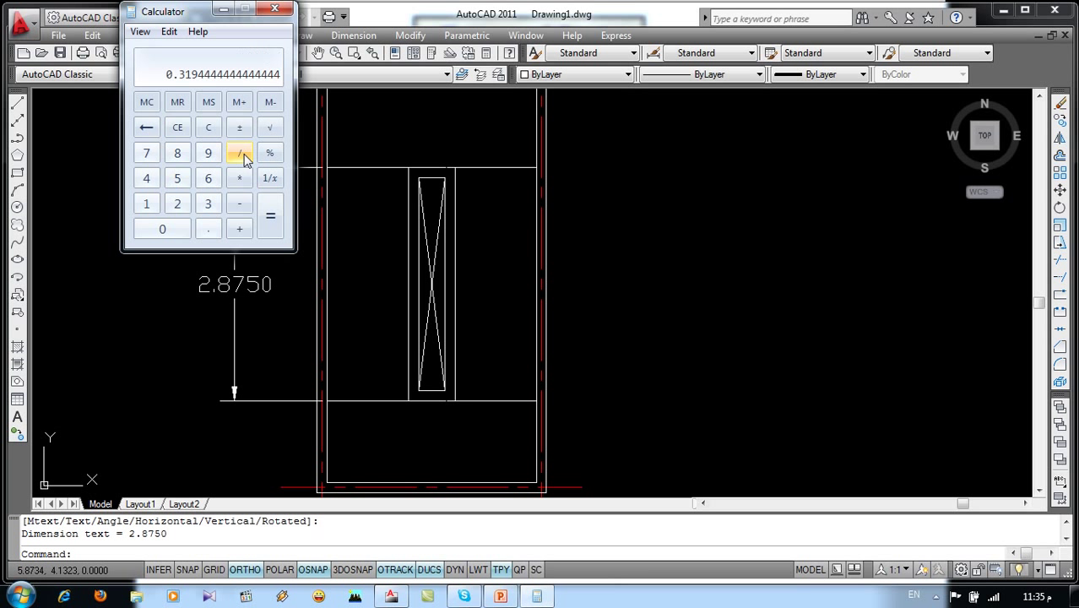
pyautogui.click(223, 10)
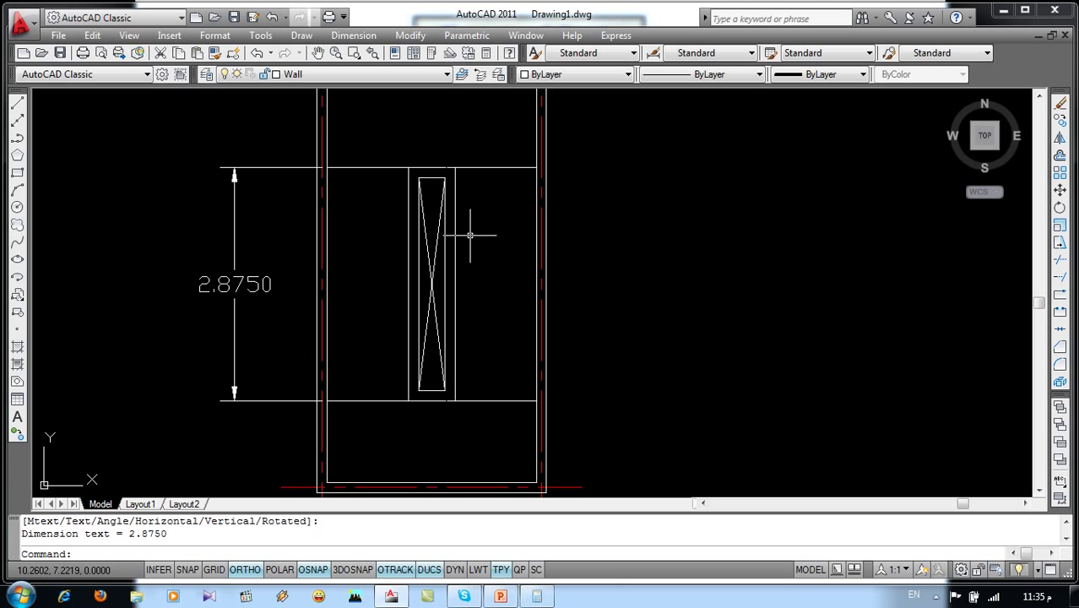
pyautogui.click(541, 553)
pyautogui.write('o')
# Step: Offset eight tread lines 0.319 apart down from the top line, then select the 2.8750 dimension
pyautogui.press('Return')
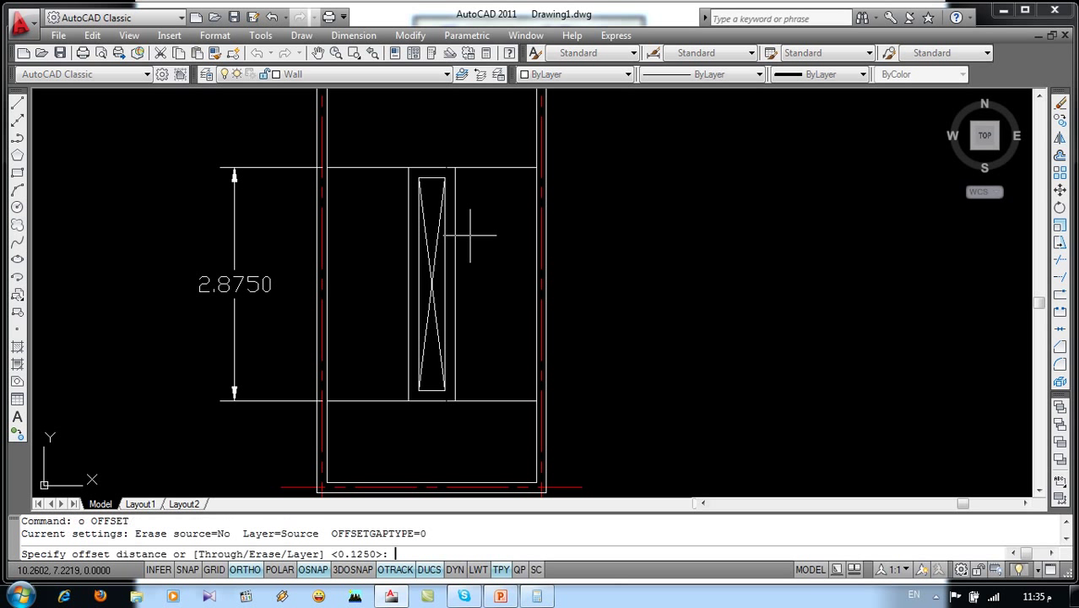
pyautogui.write('.319')
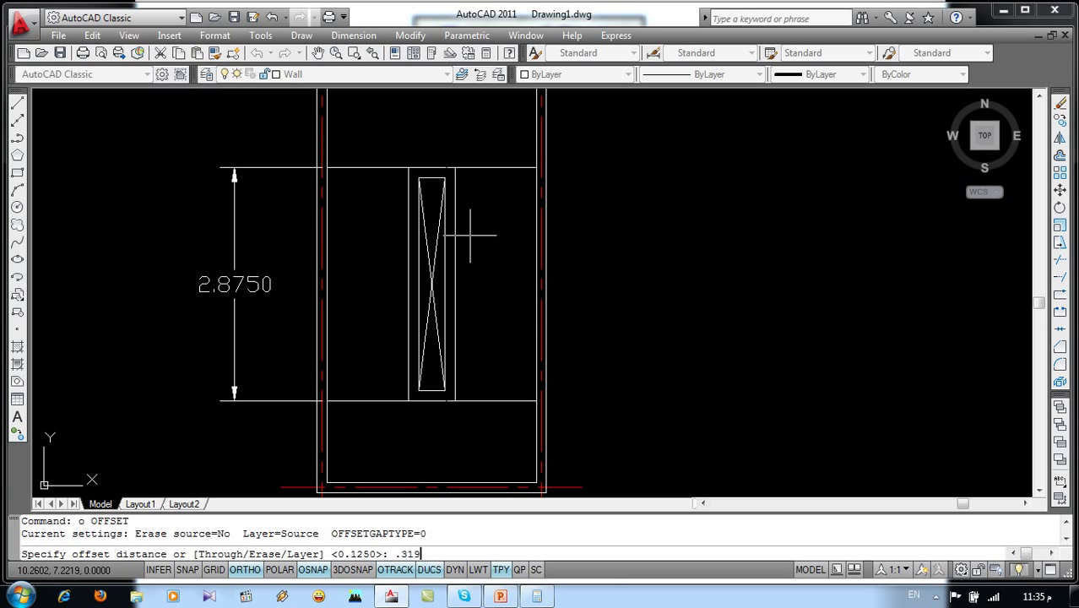
pyautogui.press('Return')
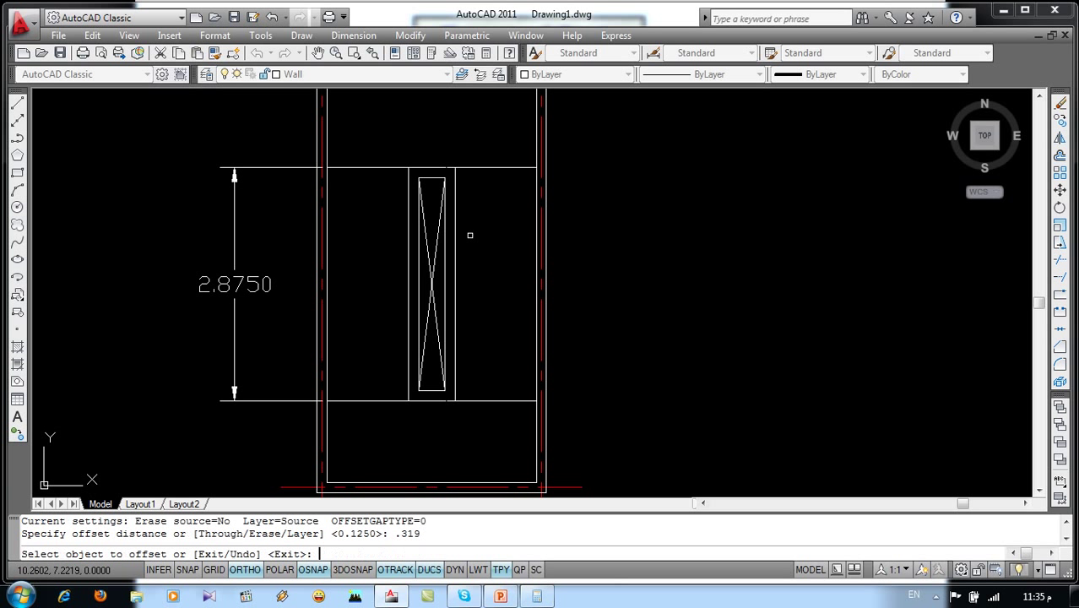
pyautogui.click(487, 167)
pyautogui.click(485, 241)
pyautogui.click(498, 194)
pyautogui.click(505, 270)
pyautogui.click(511, 219)
pyautogui.click(511, 232)
pyautogui.click(509, 245)
pyautogui.click(509, 289)
pyautogui.click(509, 271)
pyautogui.click(506, 329)
pyautogui.click(506, 297)
pyautogui.click(518, 353)
pyautogui.click(520, 324)
pyautogui.click(511, 357)
pyautogui.click(519, 349)
pyautogui.click(515, 397)
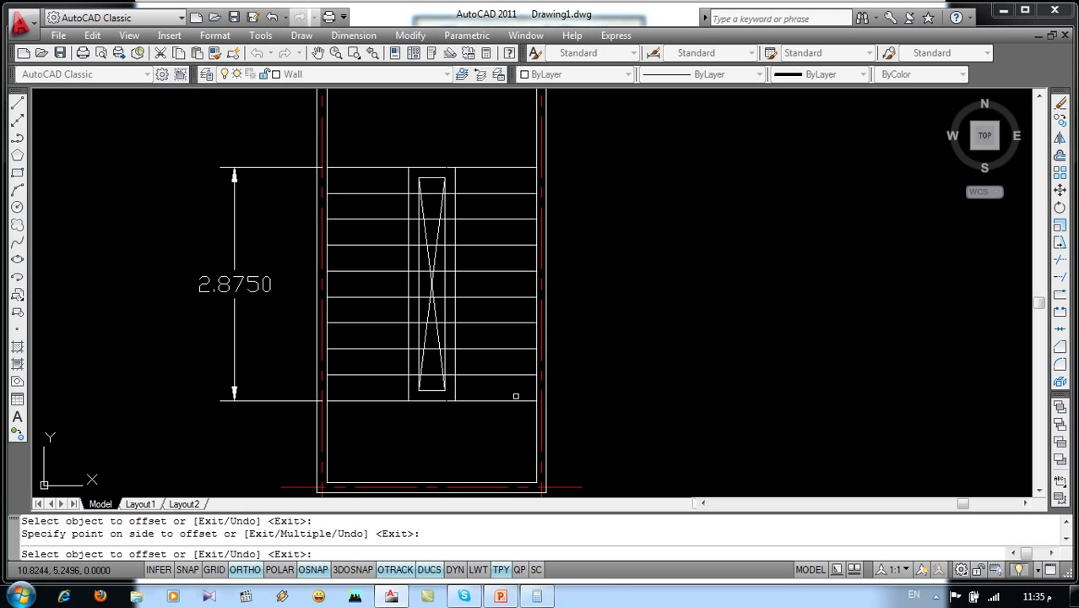
pyautogui.press('Escape')
pyautogui.click(278, 380)
pyautogui.click(146, 370)
# Step: Delete the 2.8750 dimension and trim the tread lines back to the well edges
pyautogui.press('Delete')
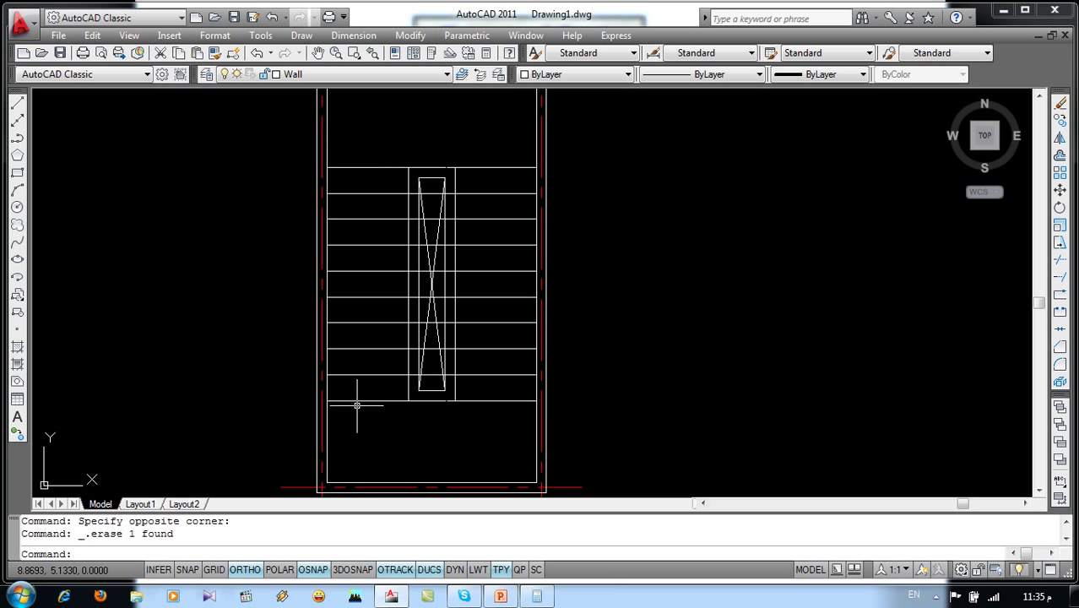
pyautogui.write('tr')
pyautogui.press('Return')
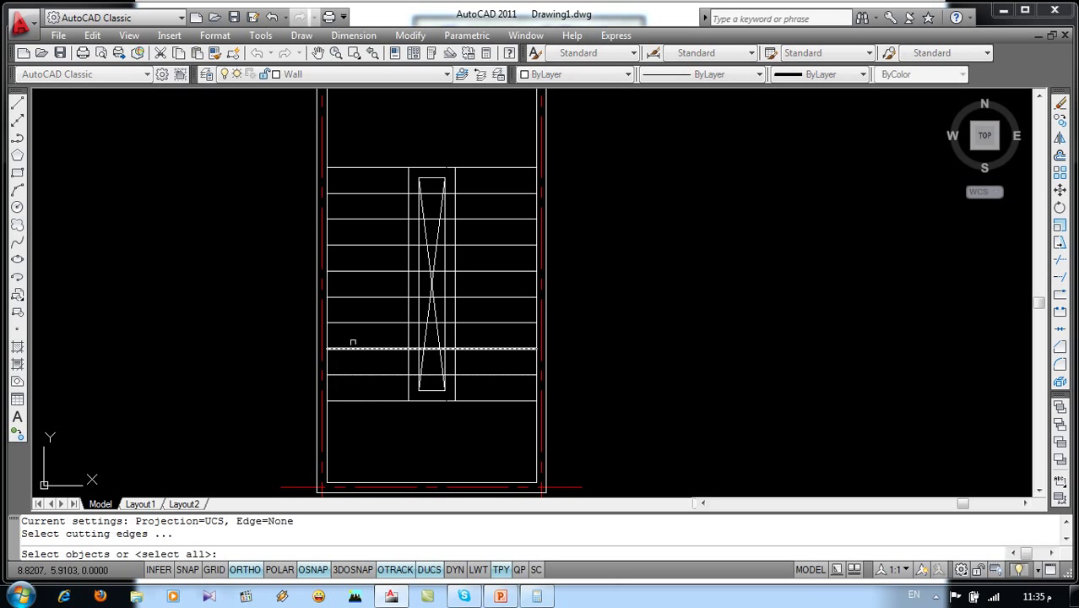
pyautogui.click(455, 279)
pyautogui.click(456, 281)
pyautogui.press('Return')
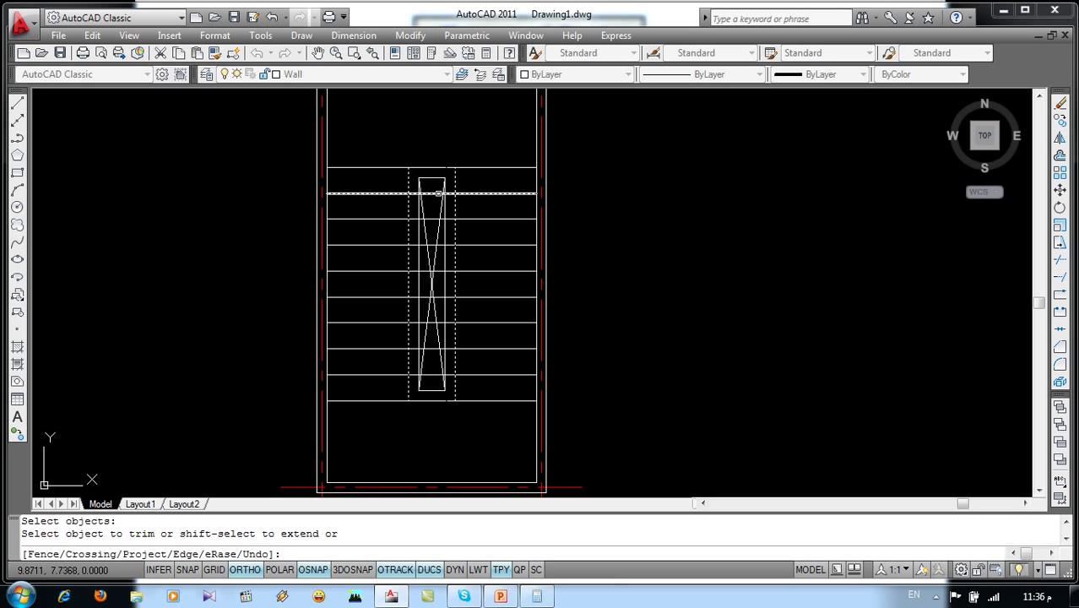
pyautogui.click(438, 194)
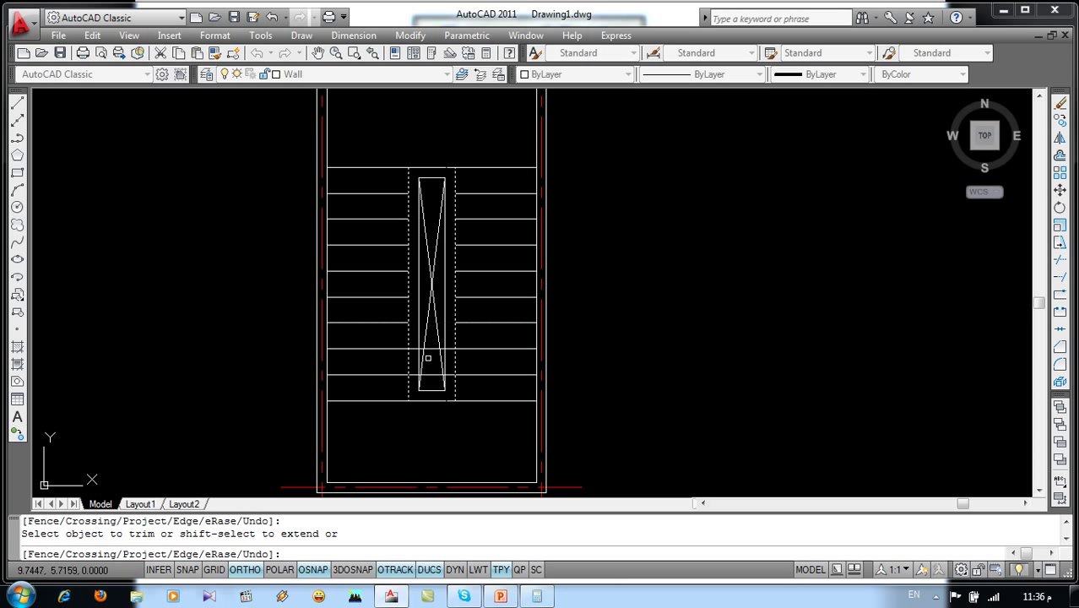
pyautogui.click(432, 374)
pyautogui.press('Return')
# Step: Recentre the view on the stair plan and check the stair types reference slide
pyautogui.scroll(-2, 405, 346)
pyautogui.moveTo(405, 300); pyautogui.dragTo(349, 282, button='middle')
pyautogui.scroll(1, 350, 283)
pyautogui.scroll(1, 348, 270)
pyautogui.scroll(1, 344, 256)
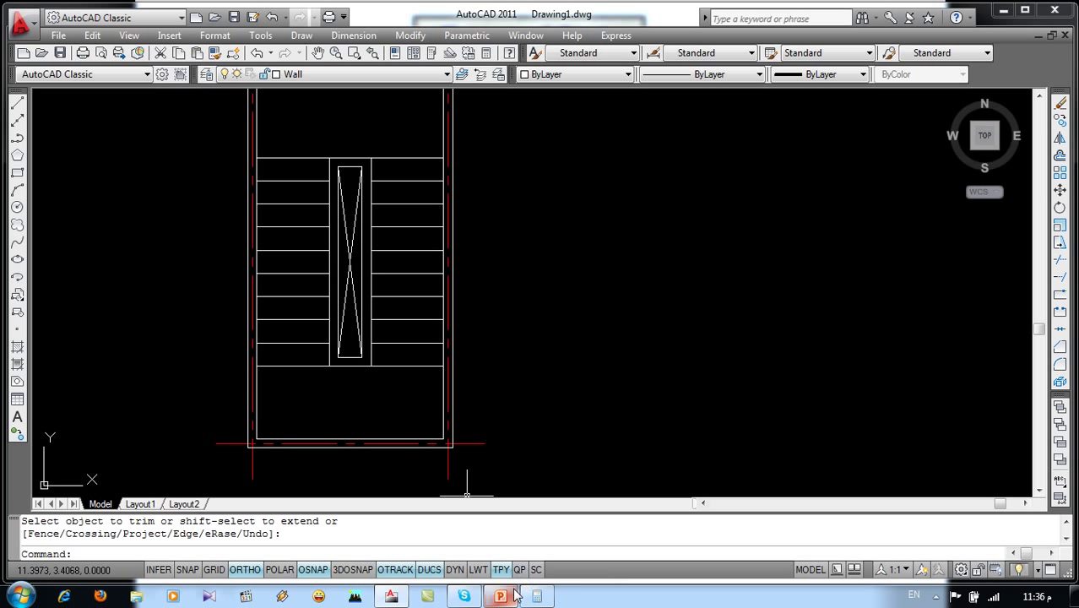
pyautogui.click(500, 596)
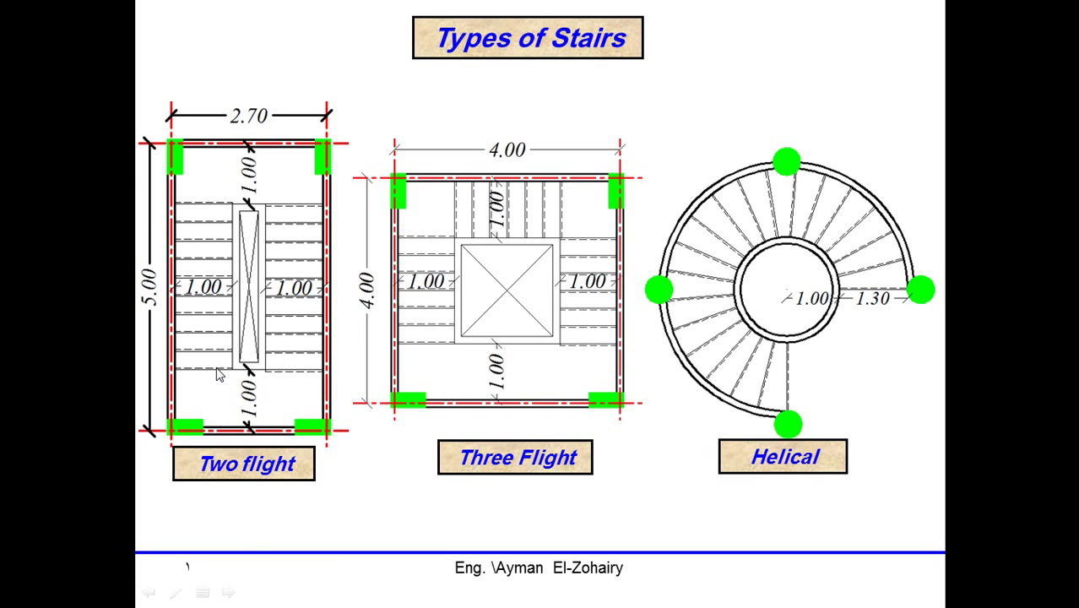
pyautogui.hotkey('alt', 'Tab')
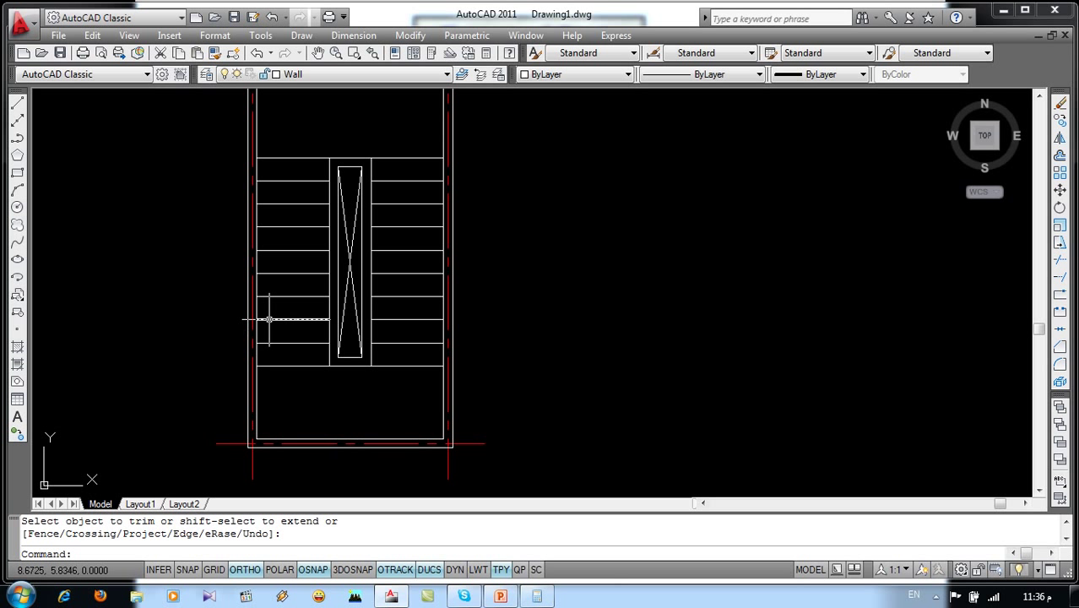
# Step: Give the nine left-flight stair lines parallel copies 0.03 away
pyautogui.write('o')
pyautogui.press('Return')
pyautogui.write('.03')
pyautogui.press('Return')
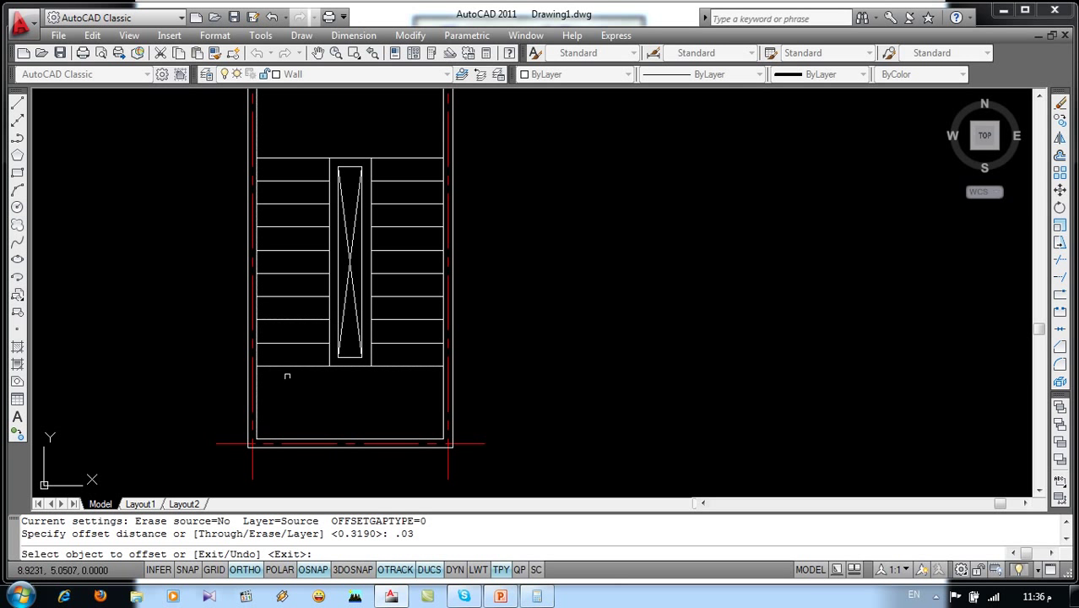
pyautogui.click(293, 366)
pyautogui.click(289, 338)
pyautogui.click(293, 343)
pyautogui.click(296, 311)
pyautogui.click(301, 319)
pyautogui.click(303, 309)
pyautogui.click(309, 295)
pyautogui.click(306, 278)
pyautogui.click(313, 273)
pyautogui.click(314, 257)
pyautogui.click(313, 249)
pyautogui.click(312, 239)
pyautogui.click(312, 226)
pyautogui.click(311, 207)
pyautogui.click(313, 203)
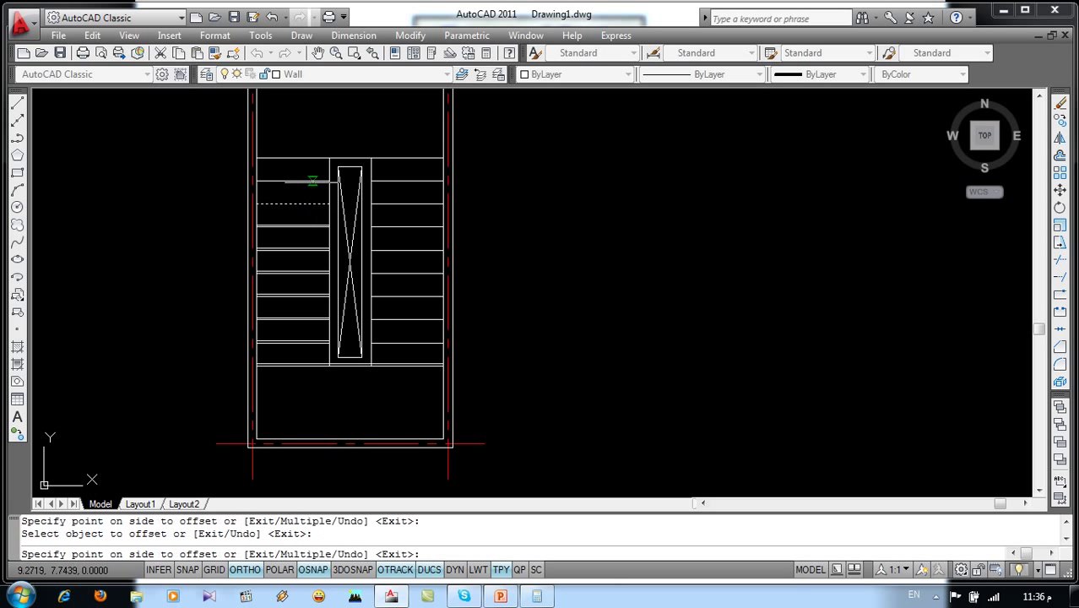
pyautogui.click(313, 176)
pyautogui.click(309, 158)
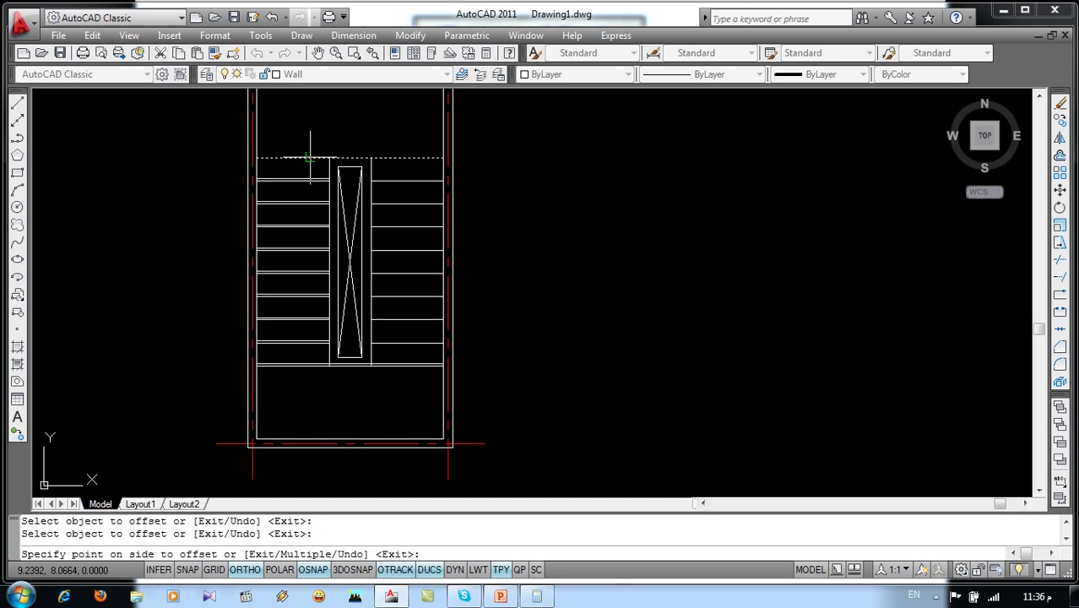
pyautogui.click(312, 149)
pyautogui.press('Return')
# Step: Join two lines at a corner with CHAMFER to close it
pyautogui.scroll(5, 350, 155)
pyautogui.write('ch')
pyautogui.press('Return')
pyautogui.click(289, 179)
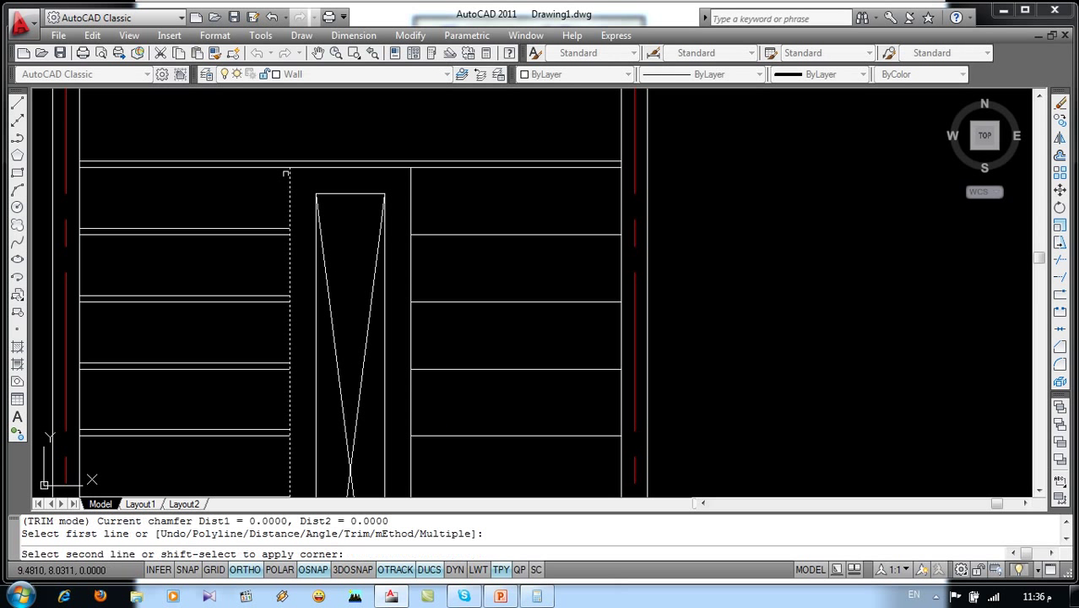
pyautogui.click(284, 161)
pyautogui.scroll(-2, 295, 118)
pyautogui.scroll(2, 279, 338)
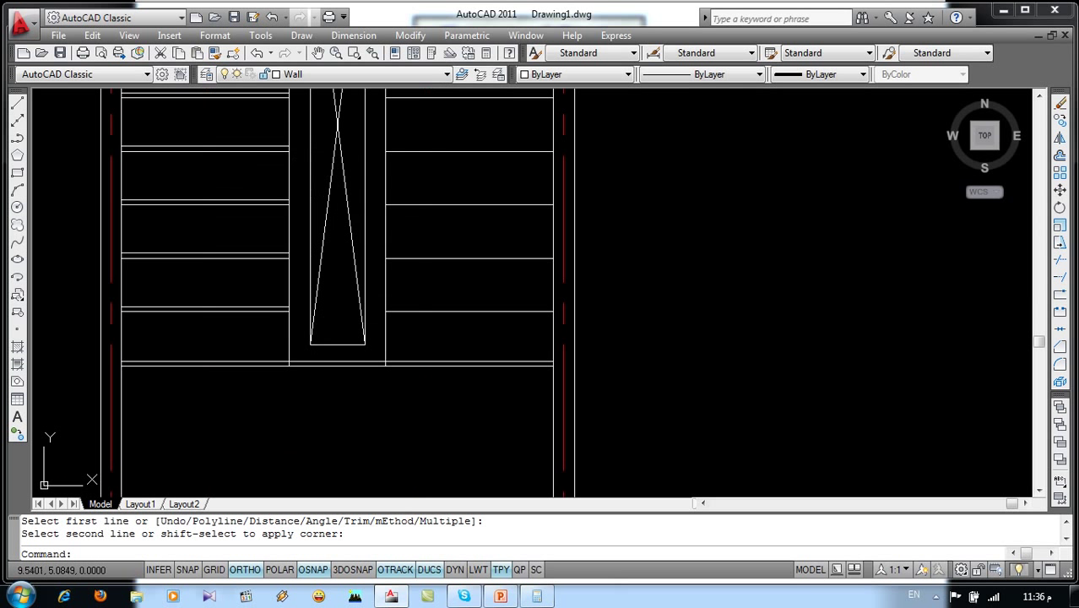
pyautogui.scroll(2, 298, 382)
# Step: Trim the overshooting horizontal line segment back to its window-selected boundaries
pyautogui.press('Return')
pyautogui.click(282, 329)
pyautogui.click(296, 341)
pyautogui.press('Return')
pyautogui.click(298, 349)
pyautogui.press('Return')
pyautogui.scroll(-2, 298, 352)
pyautogui.moveTo(298, 352); pyautogui.dragTo(357, 376, button='middle')
# Step: Add a new layer named Dash in the Layer Properties Manager
pyautogui.rightClick(311, 386)
pyautogui.press('Escape')
pyautogui.click(209, 74)
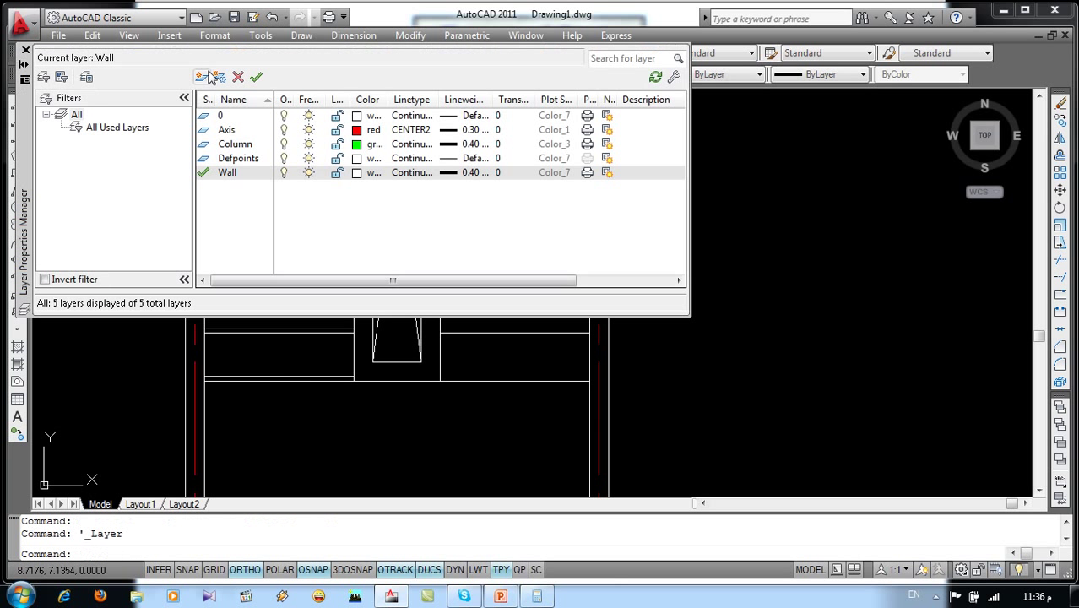
pyautogui.click(200, 77)
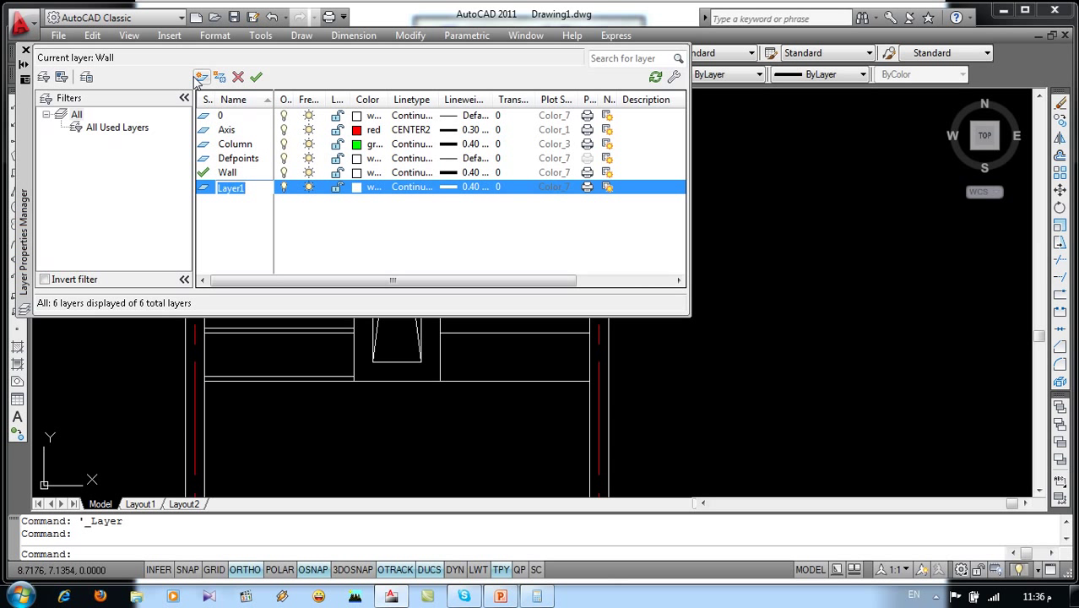
pyautogui.write('Dash')
pyautogui.press('Return')
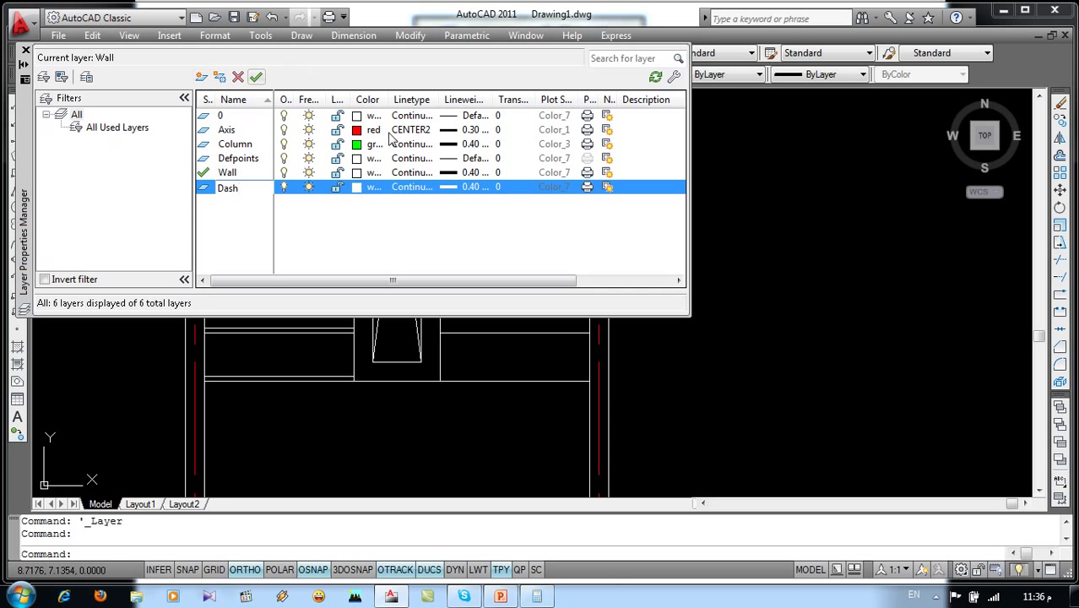
# Step: Load the DASHED2 linetype and assign it to the Dash layer
pyautogui.click(404, 187)
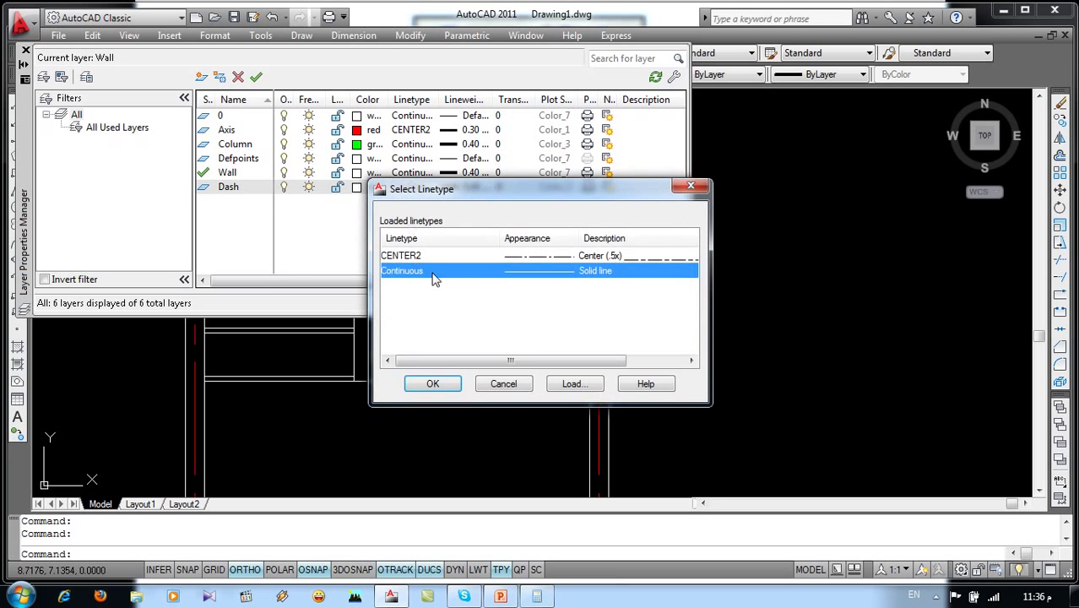
pyautogui.click(570, 383)
pyautogui.scroll(-1, 447, 321)
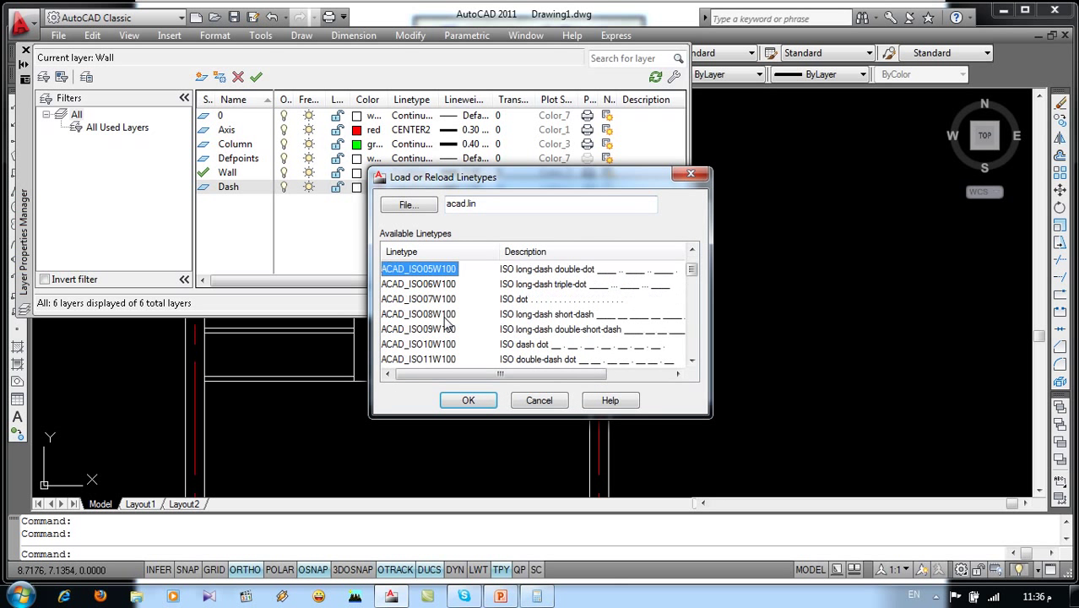
pyautogui.scroll(-2, 447, 321)
pyautogui.scroll(-2, 447, 324)
pyautogui.scroll(-2, 447, 323)
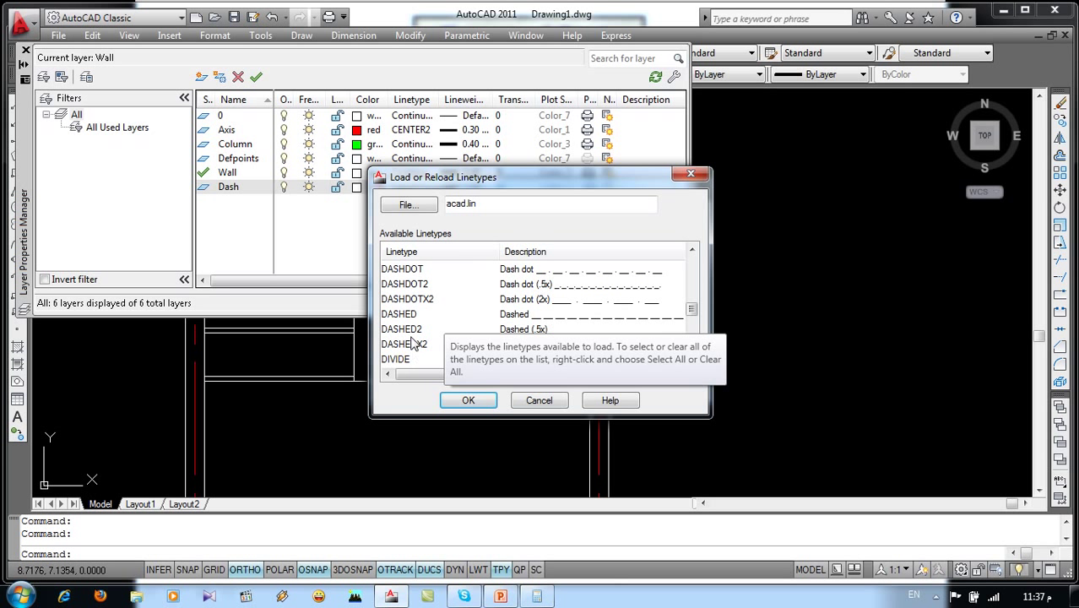
pyautogui.click(406, 329)
pyautogui.click(466, 400)
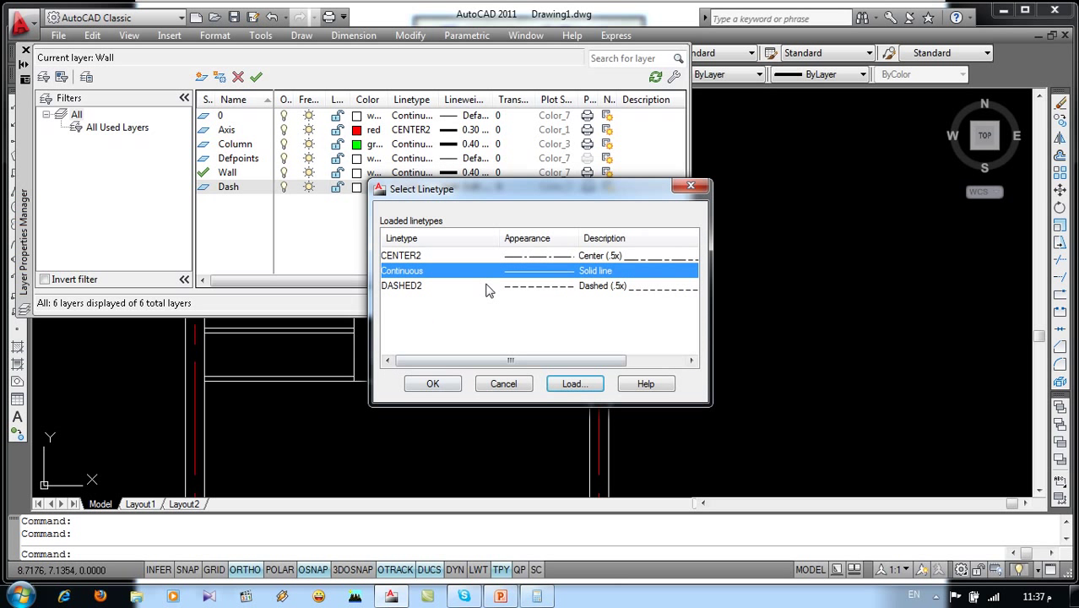
pyautogui.click(512, 288)
pyautogui.click(430, 385)
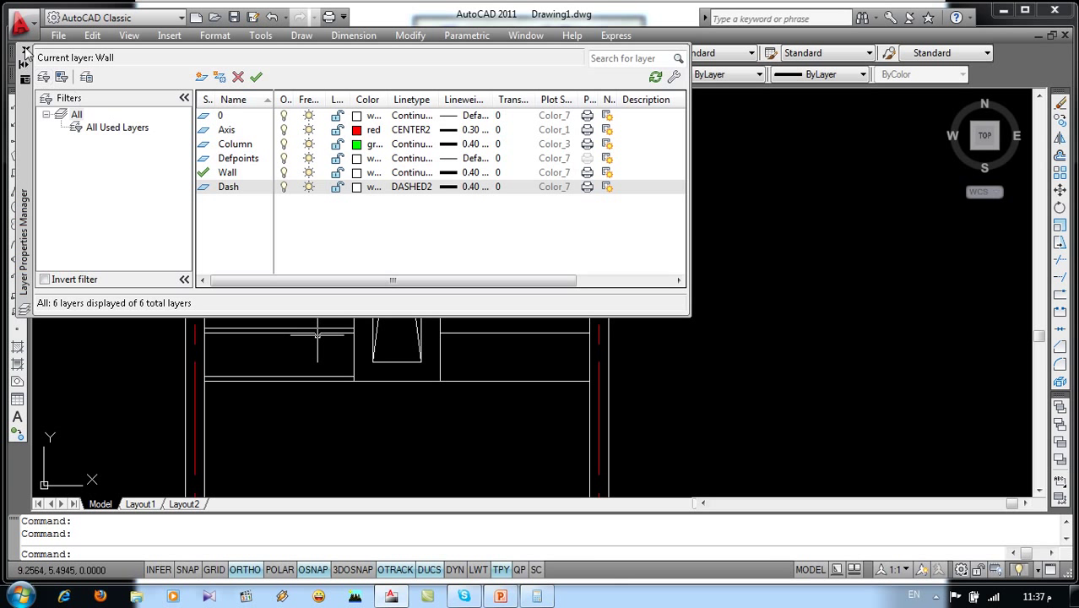
pyautogui.click(26, 51)
pyautogui.press('Escape')
pyautogui.press('Escape')
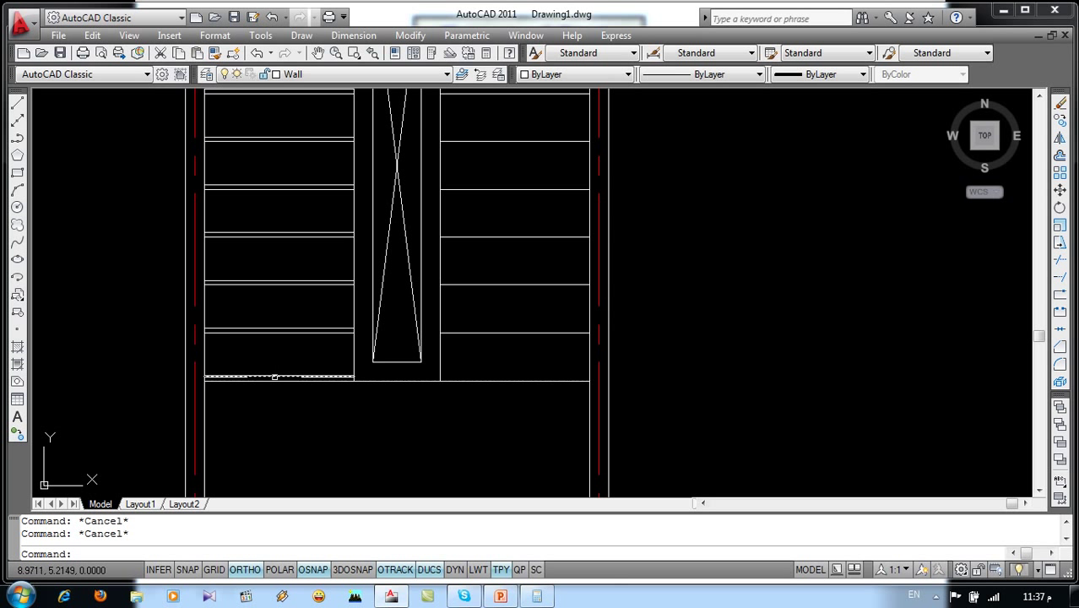
# Step: Move the bottom left-flight tread line to the Dash layer with linetype scale 0.5
pyautogui.click(279, 377)
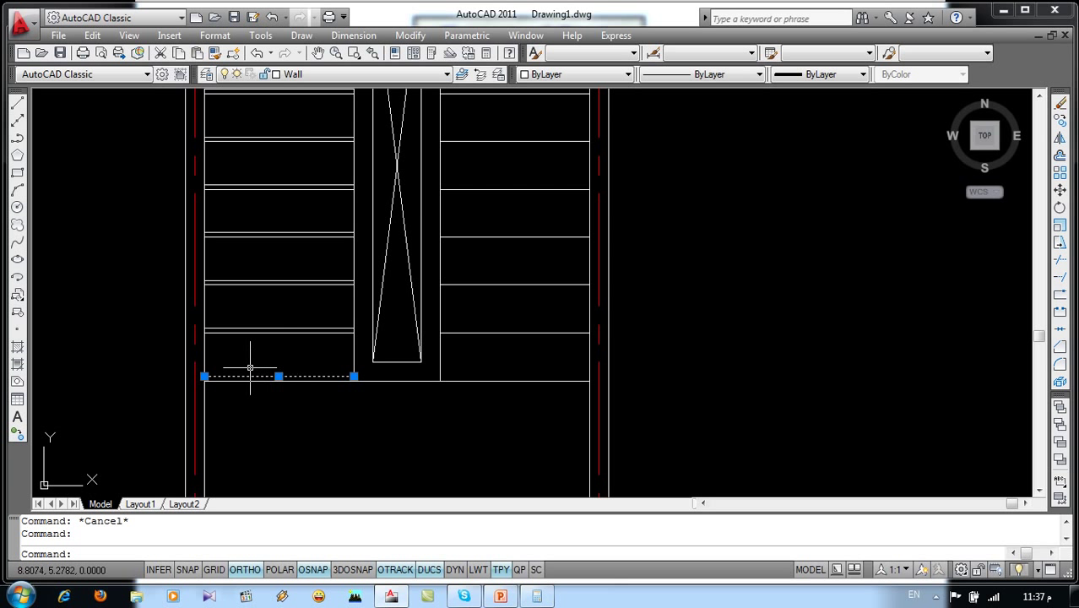
pyautogui.click(335, 75)
pyautogui.click(314, 128)
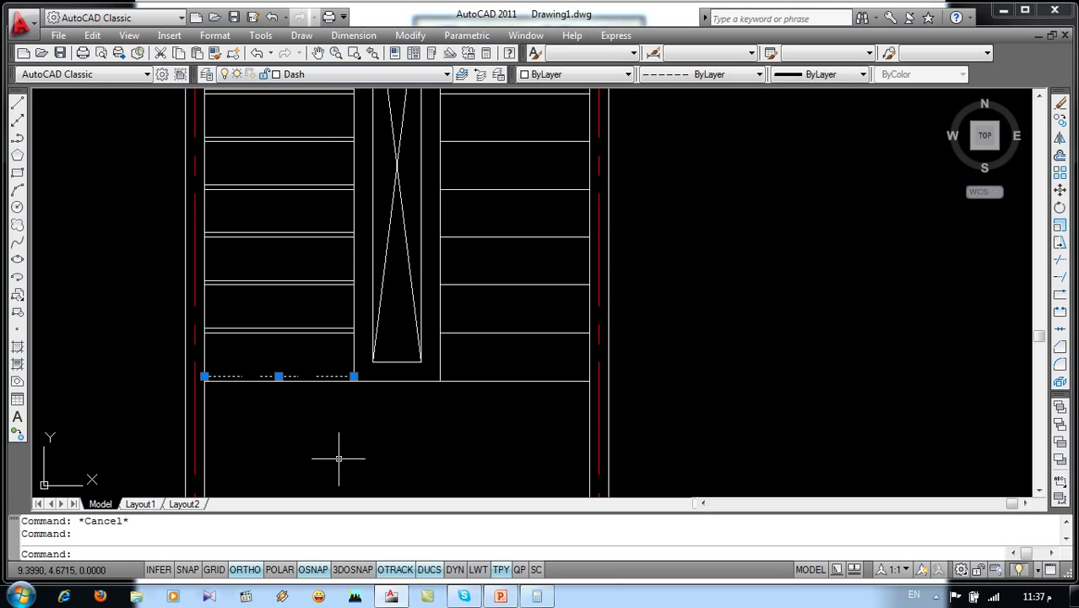
pyautogui.press('Escape')
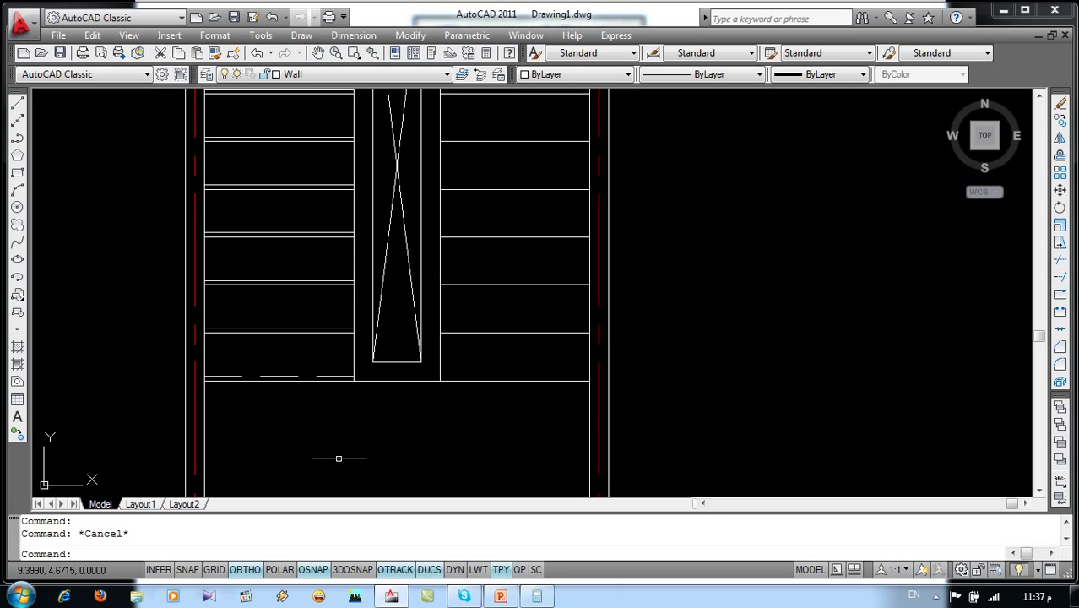
pyautogui.doubleClick(325, 376)
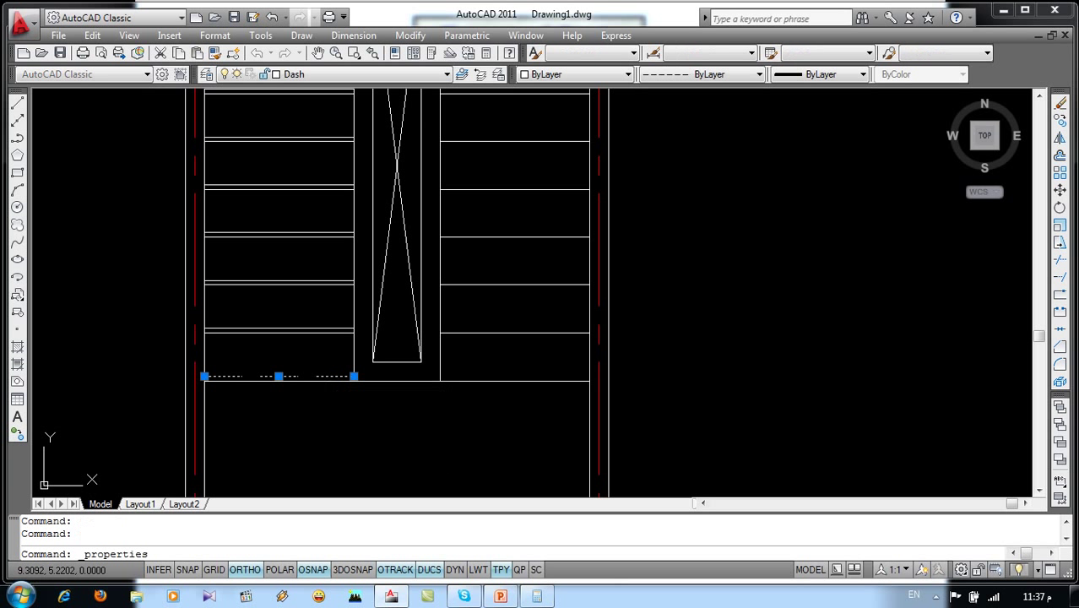
pyautogui.click(78, 147)
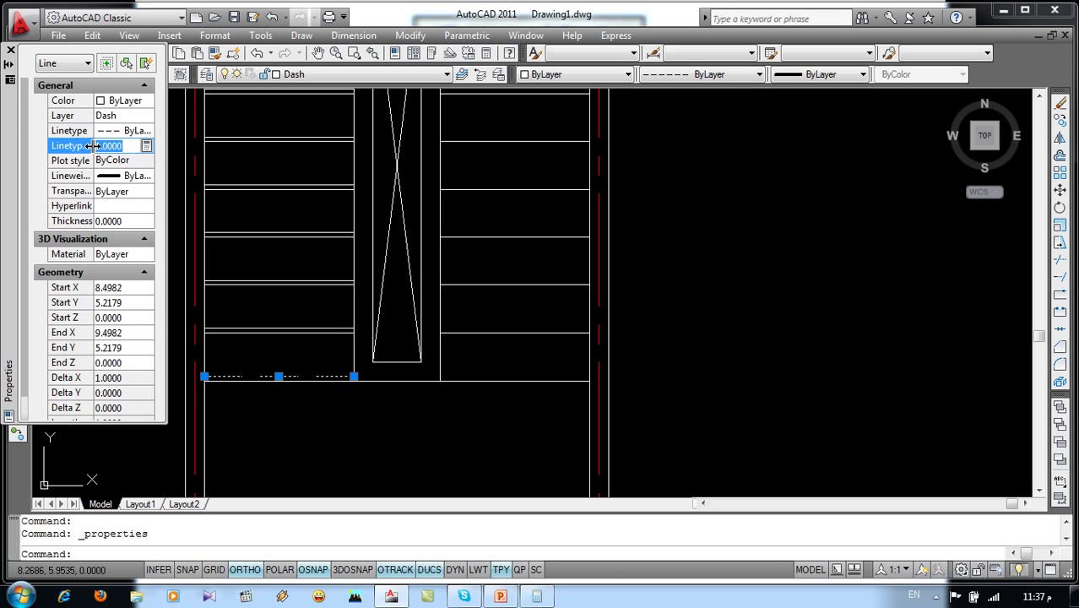
pyautogui.write('0.5000')
pyautogui.press('Return')
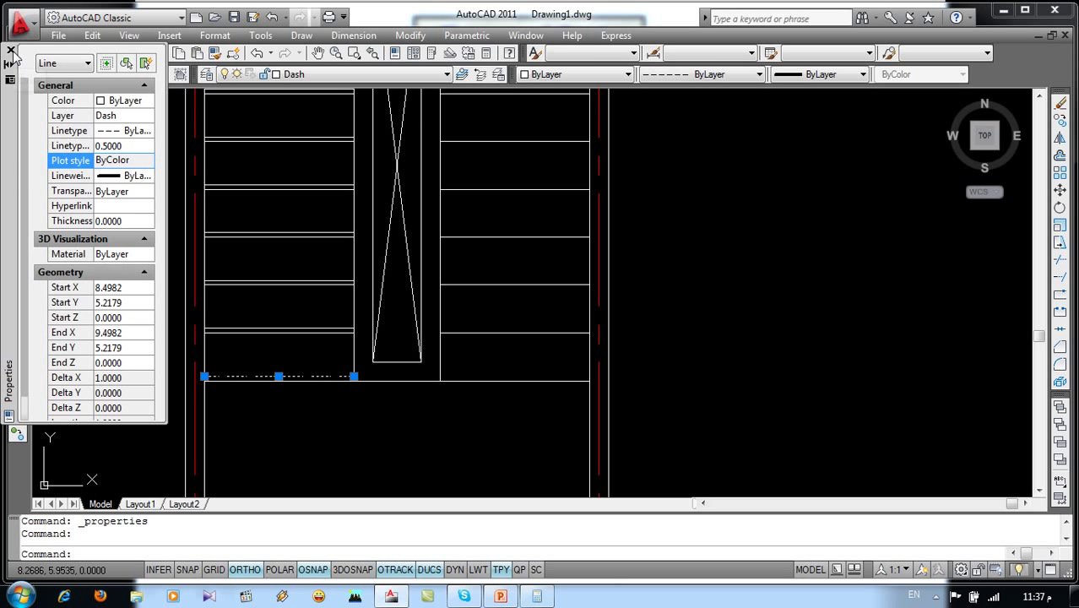
pyautogui.click(10, 51)
pyautogui.press('Escape')
pyautogui.press('Escape')
# Step: Match that dashed style onto the remaining left-flight tread lines up to the top tread
pyautogui.moveTo(313, 434); pyautogui.dragTo(336, 485, button='middle')
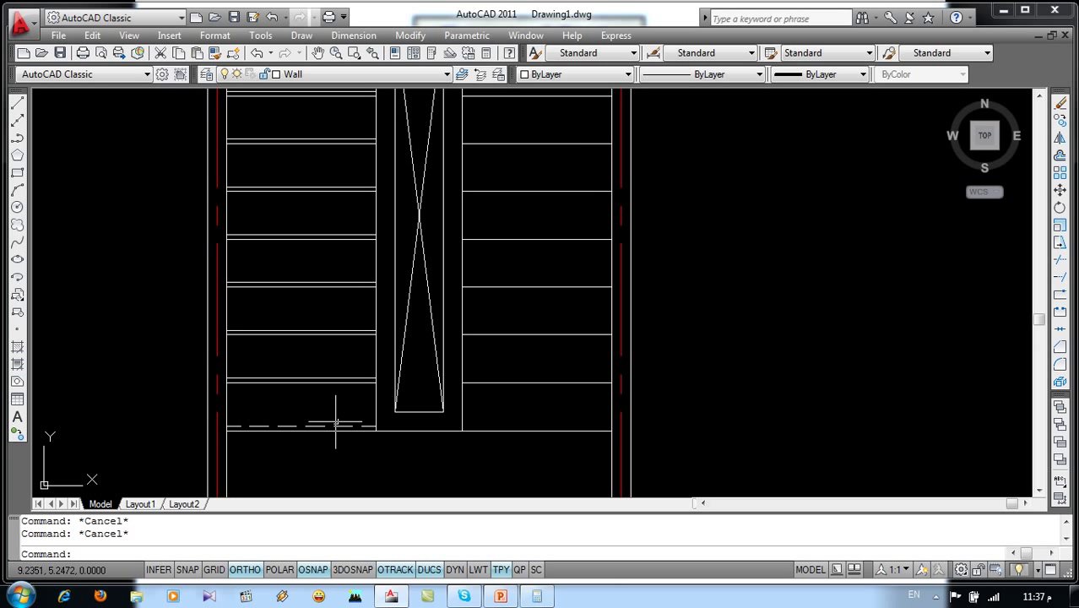
pyautogui.click(348, 426)
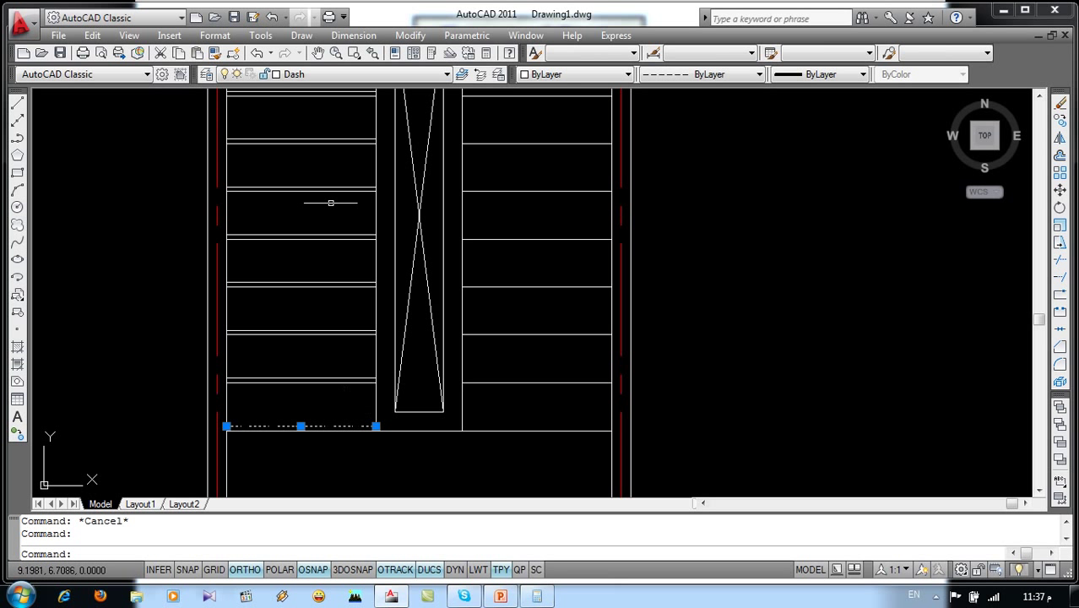
pyautogui.click(216, 54)
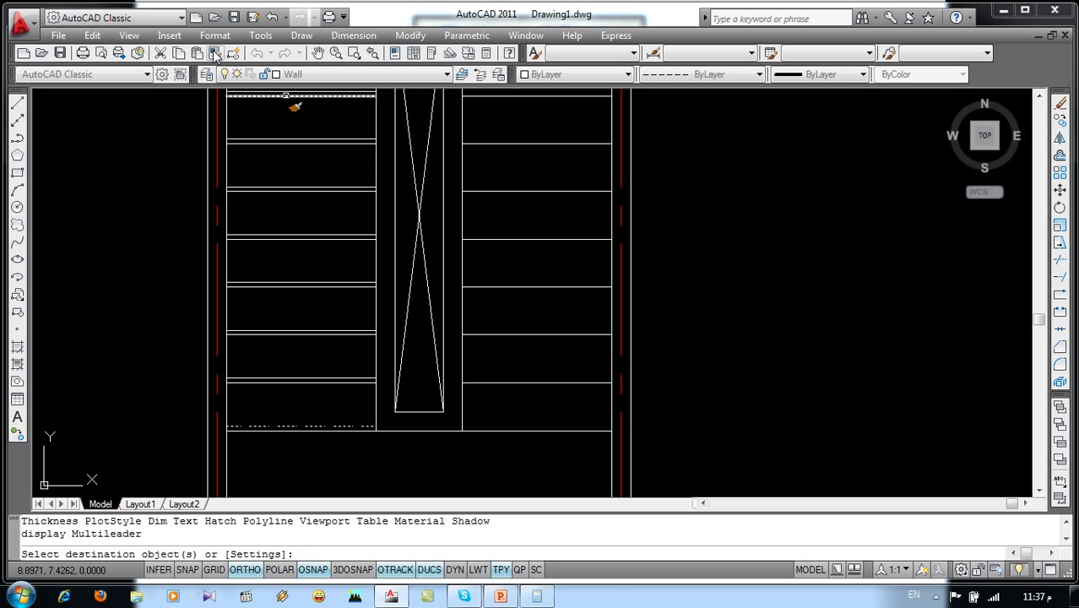
pyautogui.click(346, 378)
pyautogui.click(325, 331)
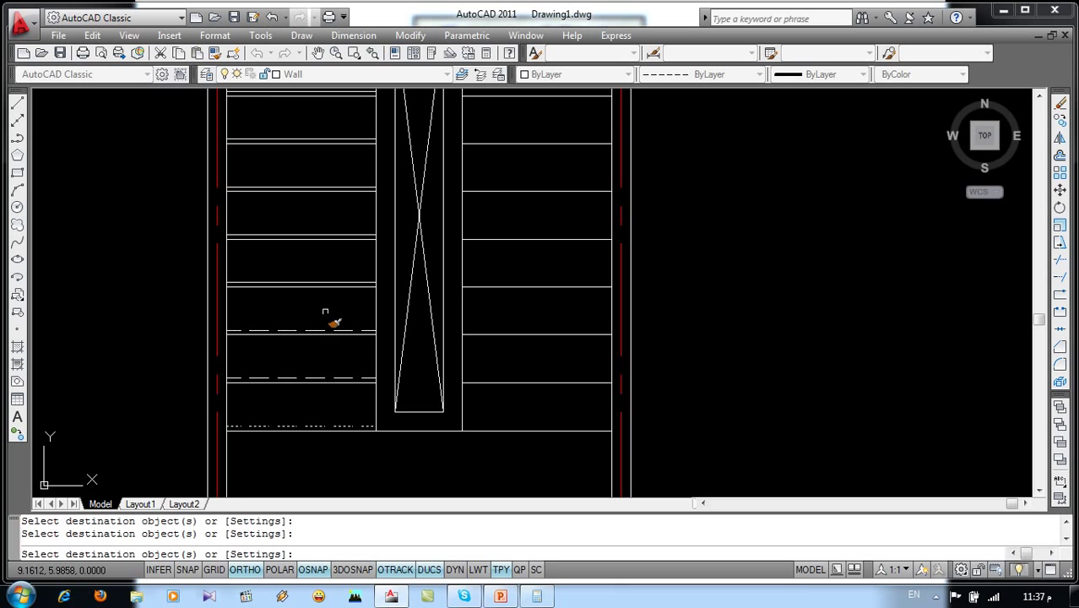
pyautogui.click(331, 283)
pyautogui.moveTo(340, 256); pyautogui.dragTo(356, 385, button='middle')
pyautogui.click(365, 364)
pyautogui.click(368, 269)
pyautogui.click(371, 221)
pyautogui.click(372, 174)
pyautogui.click(372, 125)
pyautogui.press('Escape')
pyautogui.scroll(-3, 372, 125)
pyautogui.scroll(1, 381, 227)
pyautogui.scroll(3, 381, 227)
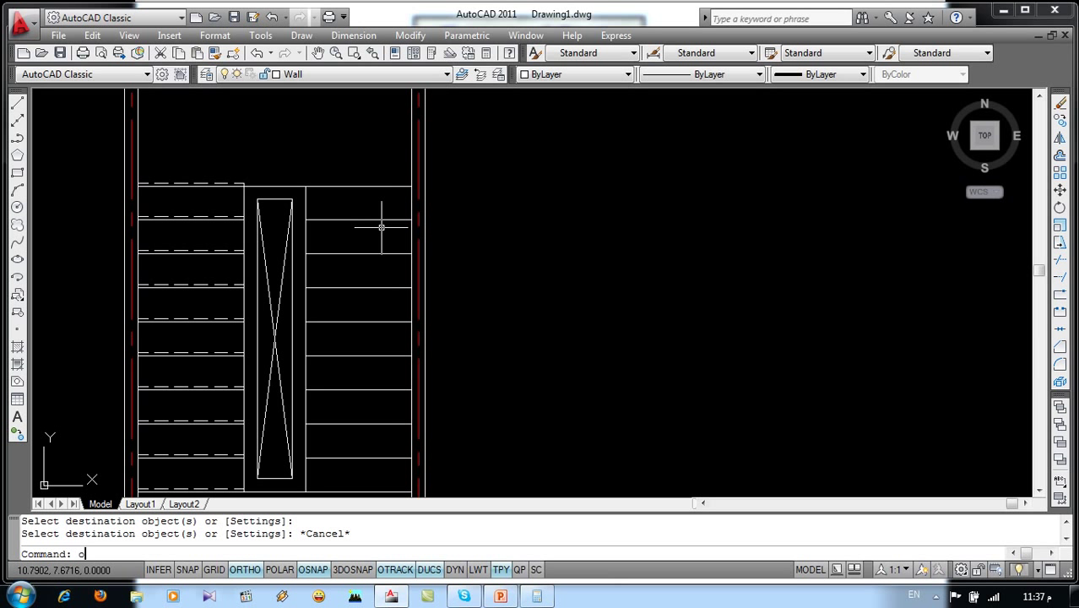
# Step: Offset each right-flight tread line 0.03 downward to double it
pyautogui.press('Return')
pyautogui.press('Return')
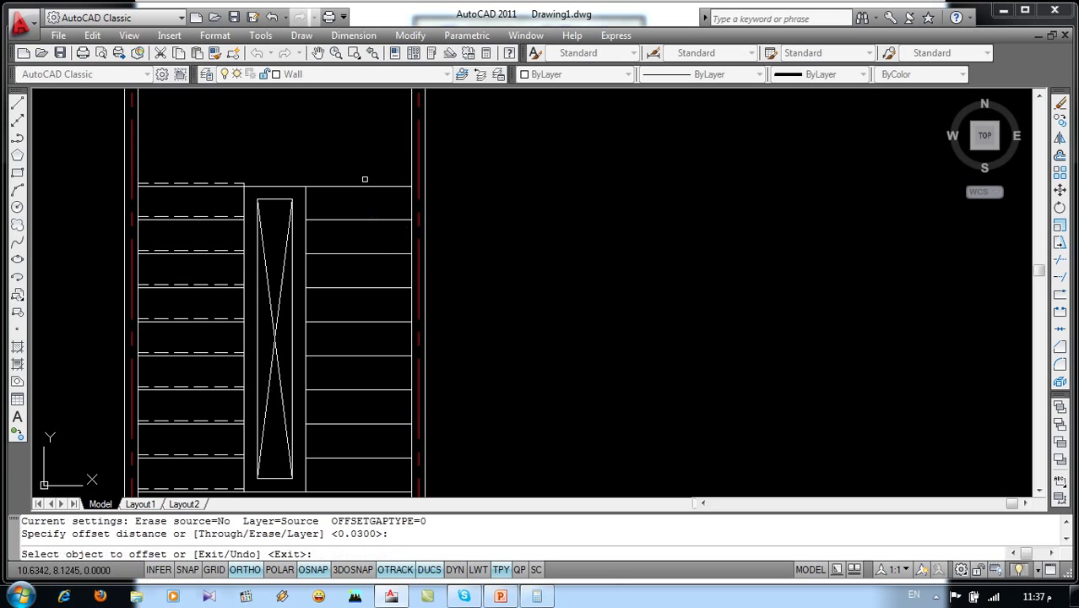
pyautogui.click(367, 184)
pyautogui.click(368, 203)
pyautogui.click(369, 220)
pyautogui.click(365, 254)
pyautogui.click(371, 254)
pyautogui.click(371, 278)
pyautogui.click(372, 287)
pyautogui.click(371, 312)
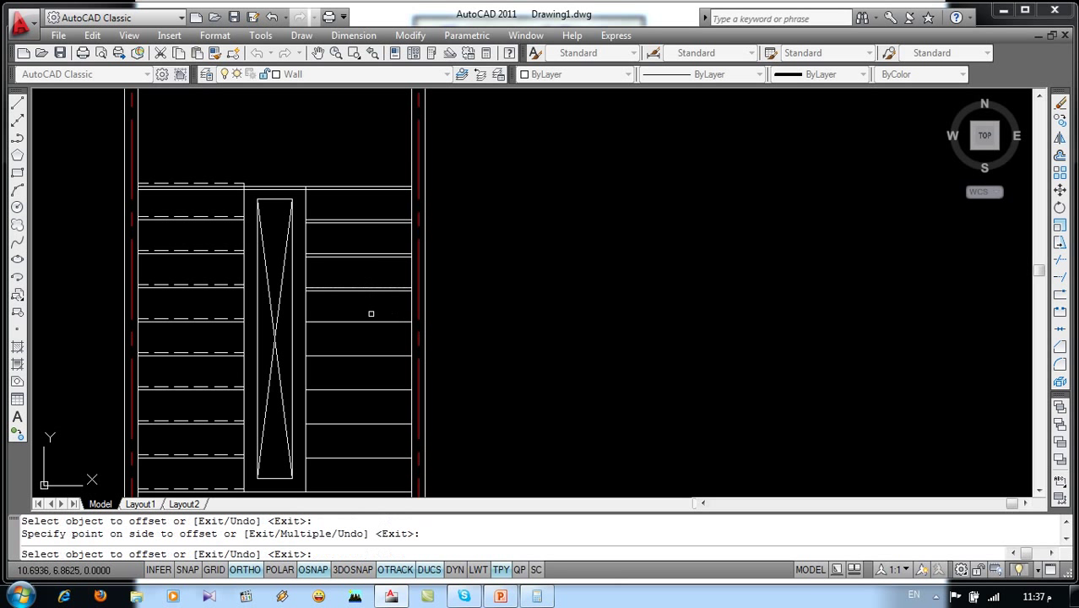
pyautogui.click(382, 323)
pyautogui.click(370, 357)
pyautogui.click(385, 357)
pyautogui.click(385, 386)
pyautogui.click(384, 389)
pyautogui.click(386, 423)
pyautogui.click(387, 424)
pyautogui.click(386, 437)
pyautogui.click(387, 457)
pyautogui.click(389, 473)
pyautogui.moveTo(390, 477); pyautogui.dragTo(410, 366, button='middle')
pyautogui.click(402, 378)
pyautogui.click(397, 384)
pyautogui.click(384, 406)
pyautogui.press('Return')
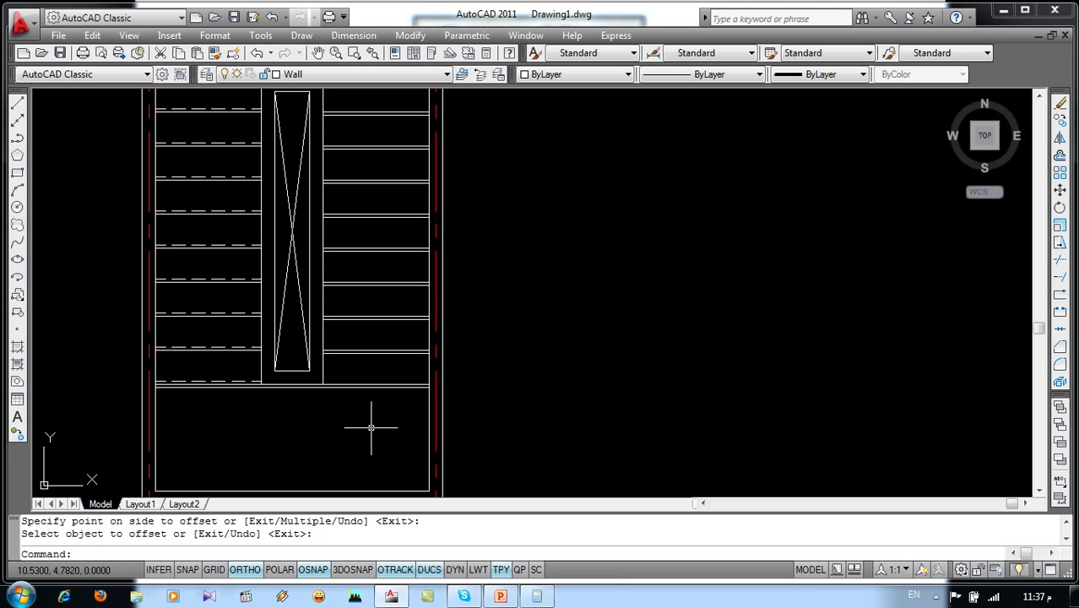
pyautogui.write('cha')
# Step: Chamfer two lines together to close a landing corner
pyautogui.press('Return')
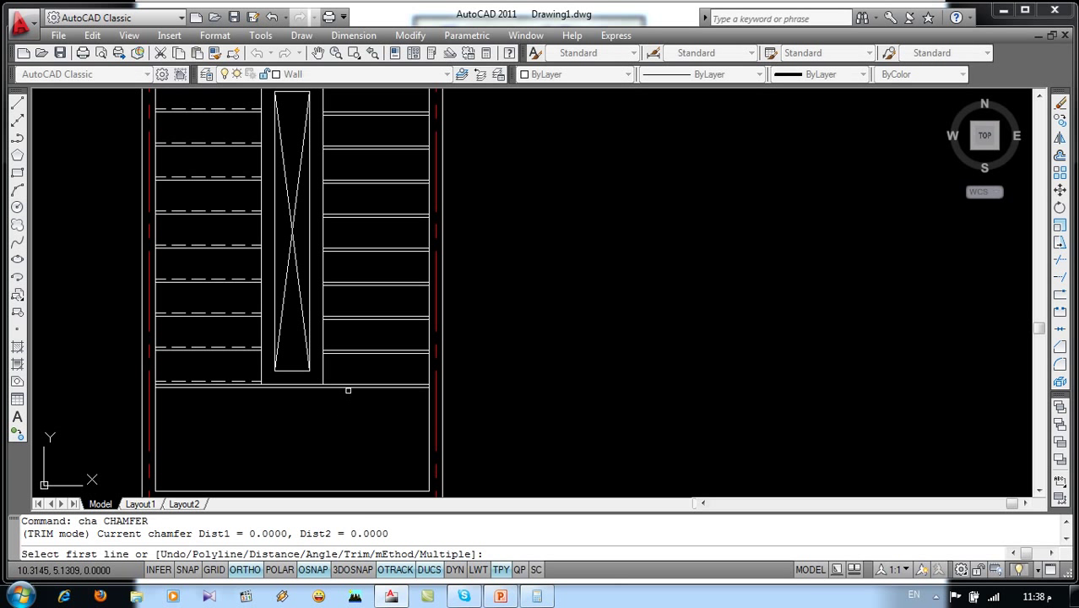
pyautogui.click(348, 388)
pyautogui.click(322, 364)
pyautogui.scroll(-1, 348, 372)
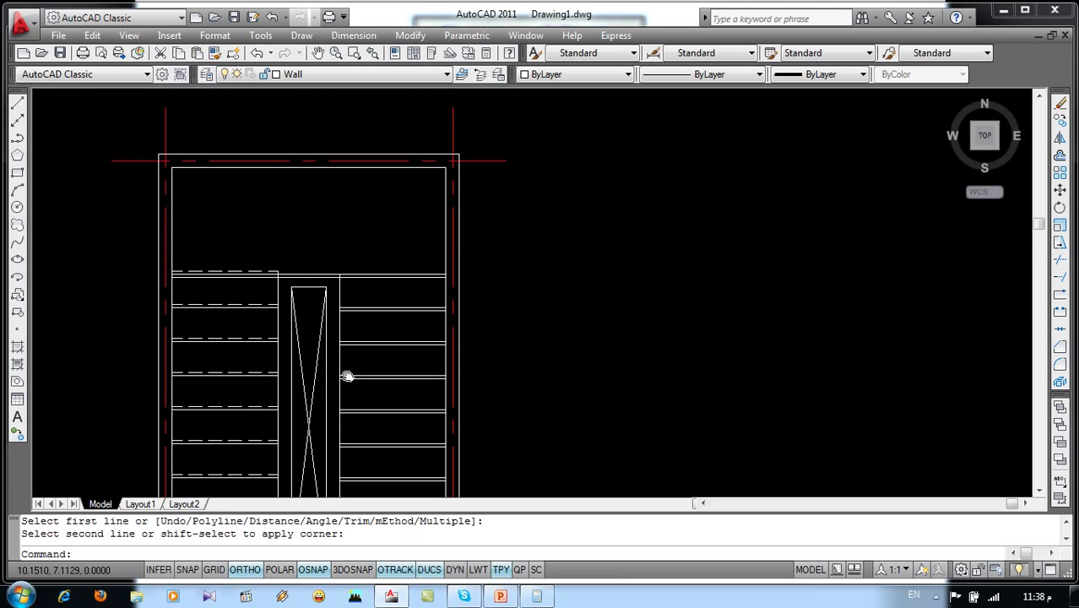
pyautogui.scroll(4, 325, 279)
# Step: Trim off the overhanging line end near the right flight
pyautogui.press('Return')
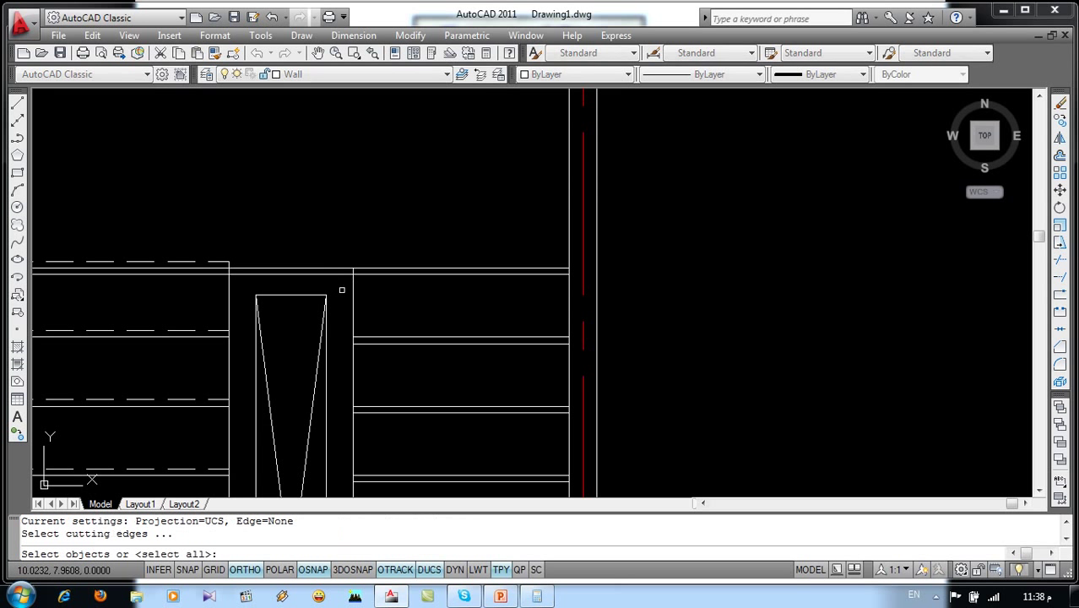
pyautogui.click(352, 287)
pyautogui.press('Return')
pyautogui.click(343, 272)
pyautogui.press('Return')
pyautogui.scroll(-2, 349, 277)
pyautogui.scroll(3, 348, 279)
pyautogui.scroll(2, 342, 232)
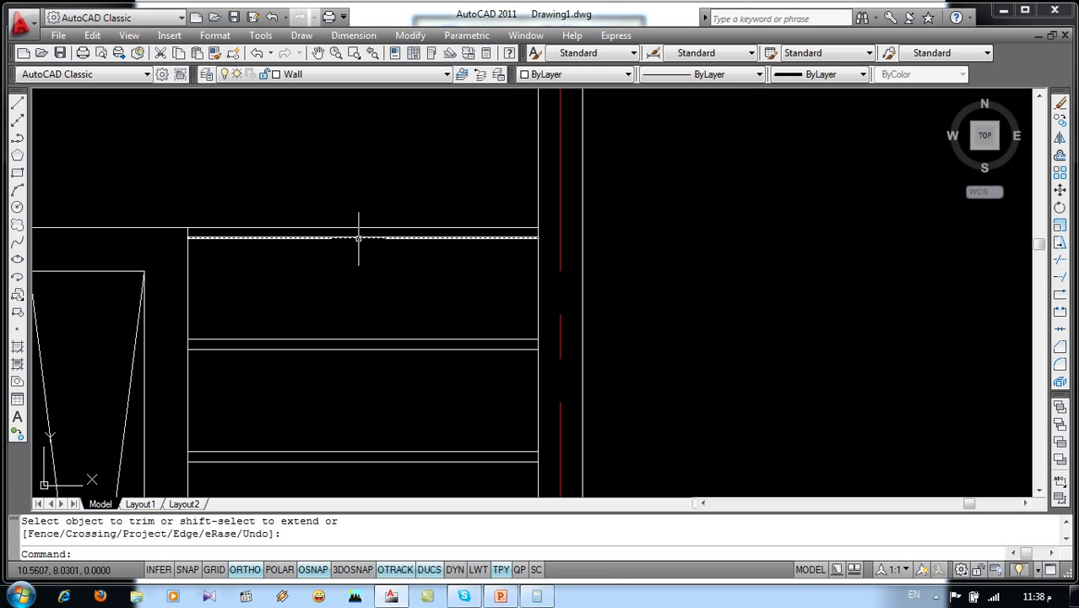
# Step: Put the top right-flight tread line on the Dash layer with linetype scale 0.5
pyautogui.click(356, 237)
pyautogui.click(344, 245)
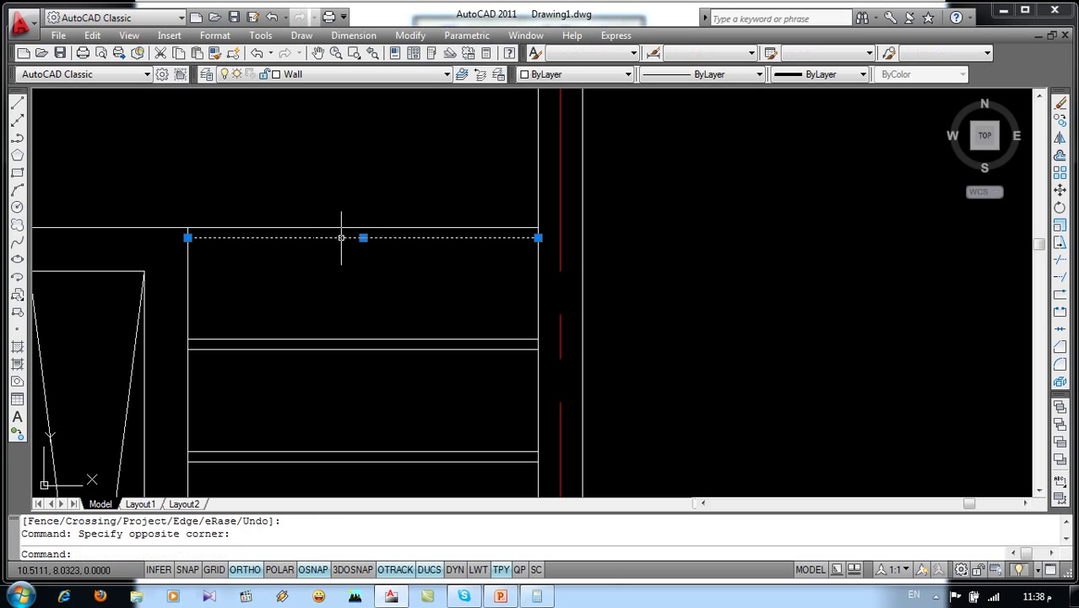
pyautogui.click(349, 73)
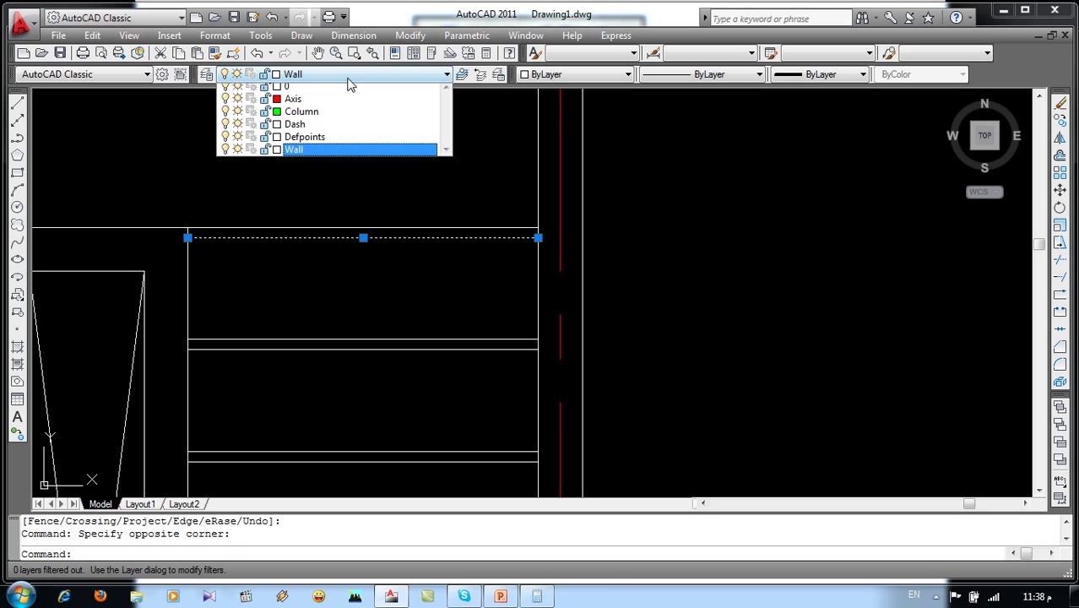
pyautogui.click(325, 125)
pyautogui.press('Escape')
pyautogui.press('Escape')
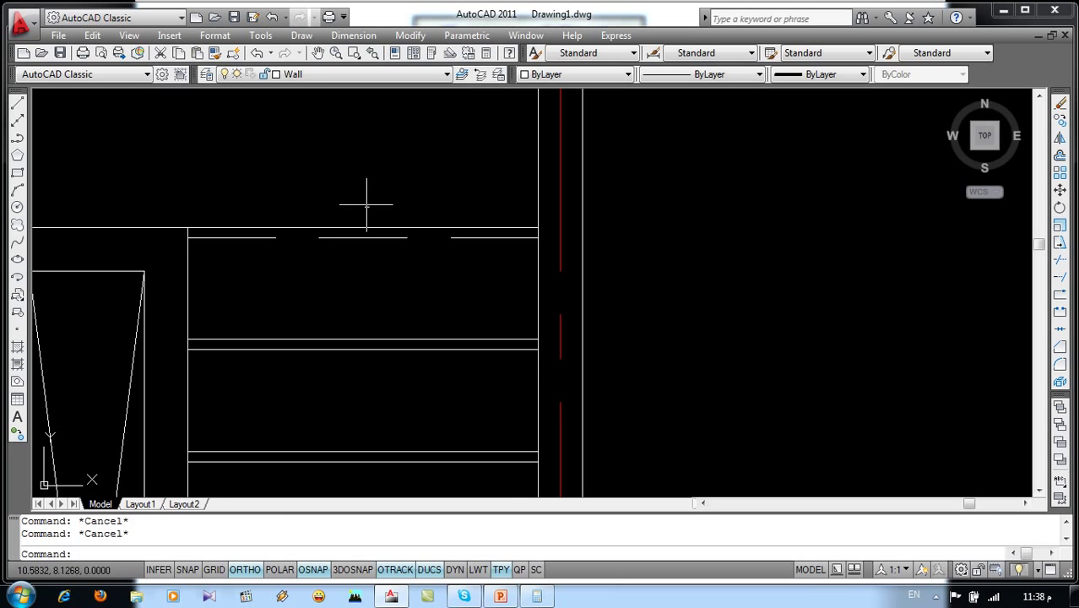
pyautogui.doubleClick(351, 238)
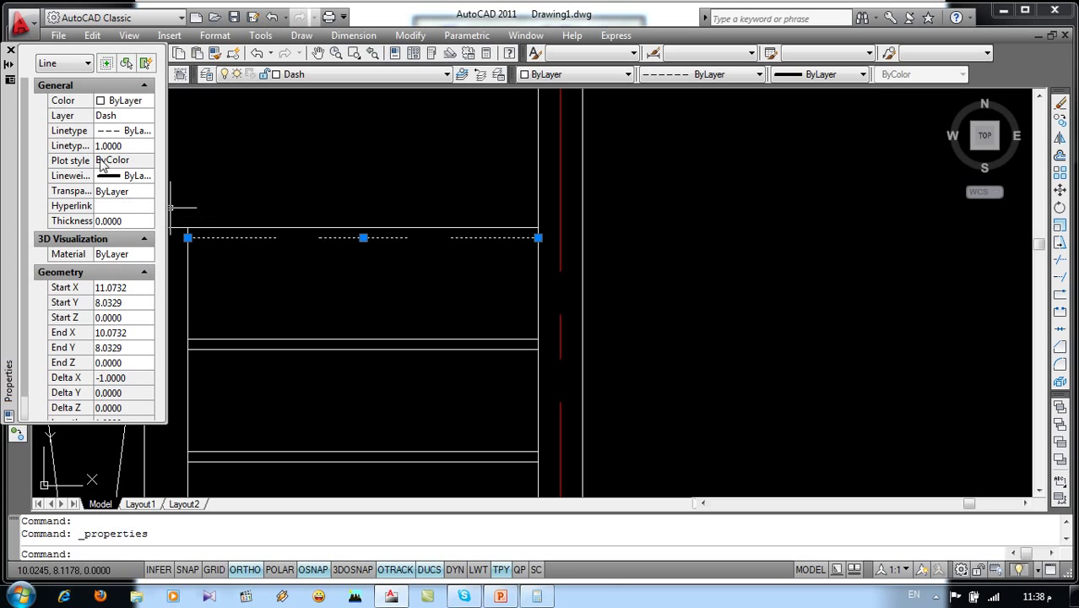
pyautogui.click(123, 145)
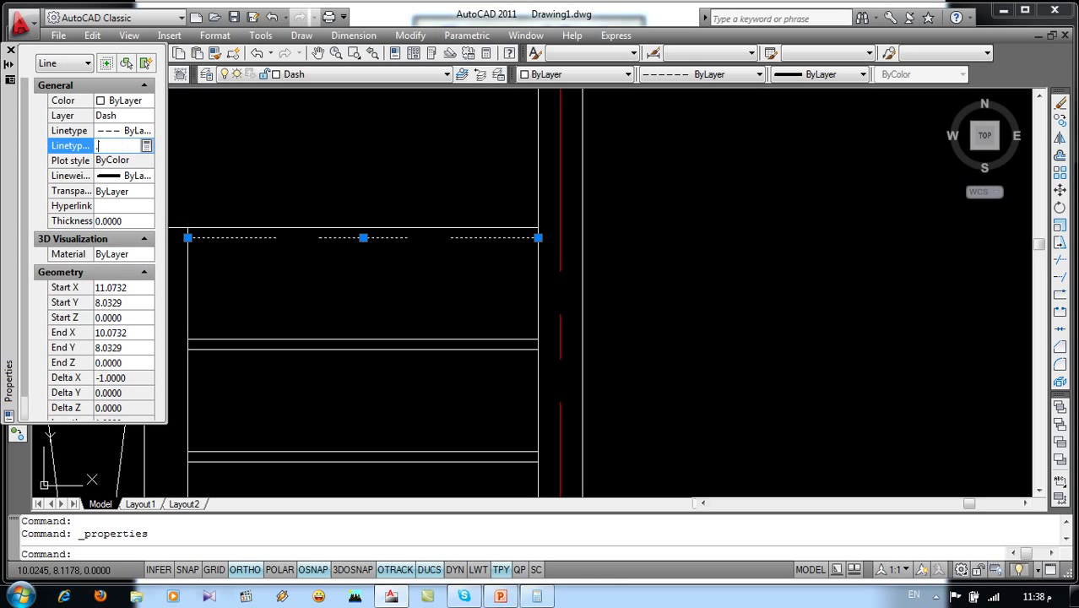
pyautogui.write('.5')
pyautogui.press('Return')
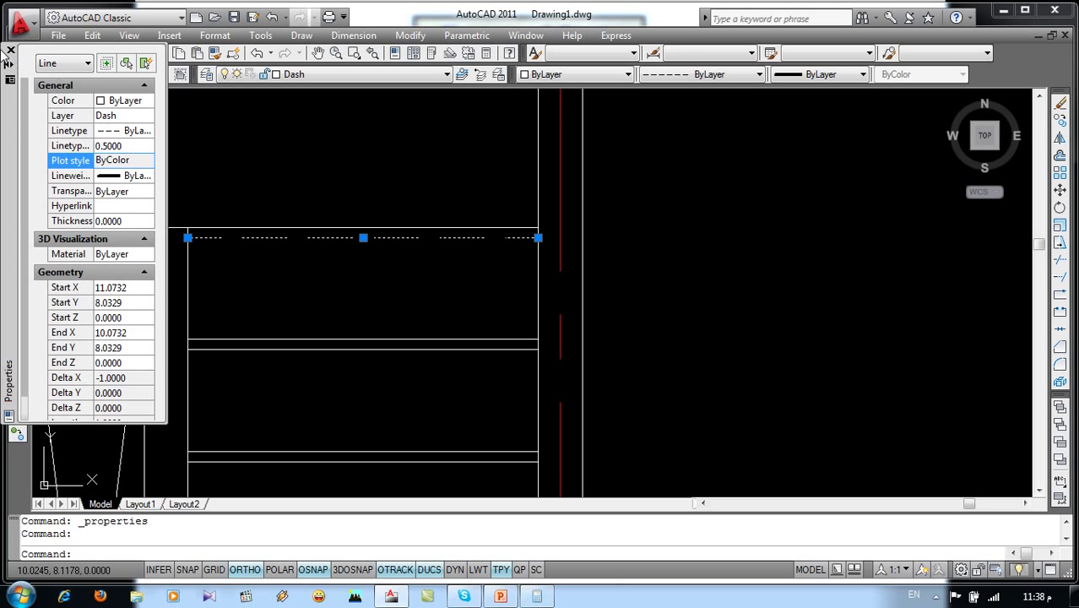
pyautogui.click(10, 51)
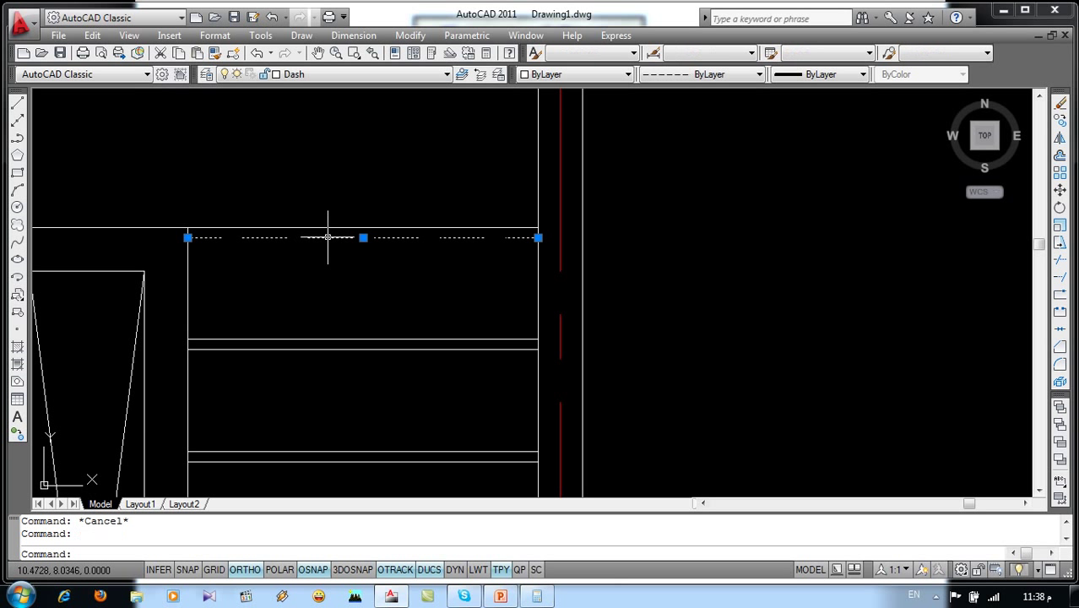
# Step: Match the dashed tread style onto the other right-flight tread lines
pyautogui.click(216, 56)
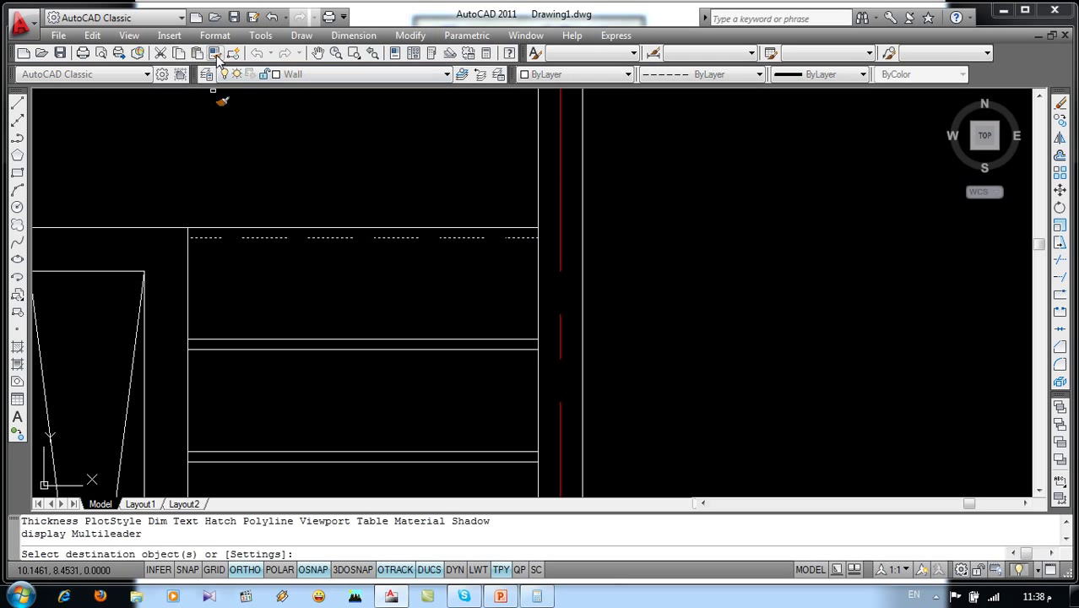
pyautogui.click(356, 345)
pyautogui.moveTo(381, 436)
pyautogui.mouseDown(button='middle')
pyautogui.moveTo(376, 281)
pyautogui.moveTo(437, 276)
pyautogui.mouseUp(button='middle')
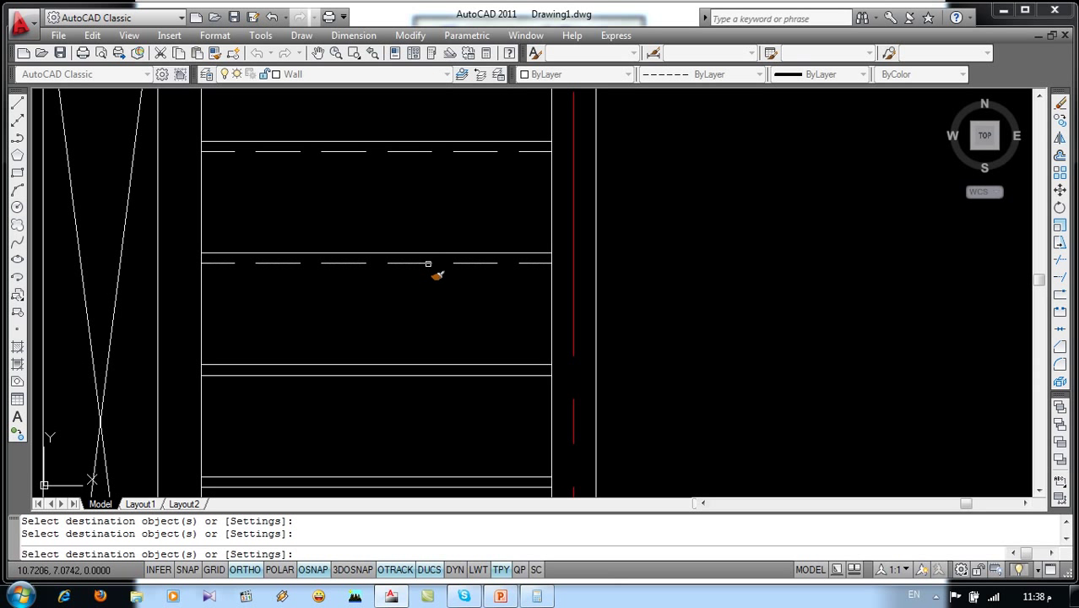
pyautogui.moveTo(433, 381); pyautogui.dragTo(457, 376, button='middle')
pyautogui.click(464, 252)
pyautogui.click(454, 361)
pyautogui.click(444, 432)
pyautogui.moveTo(439, 329); pyautogui.dragTo(457, 292, button='middle')
pyautogui.click(464, 328)
pyautogui.moveTo(473, 329); pyautogui.dragTo(516, 275, button='middle')
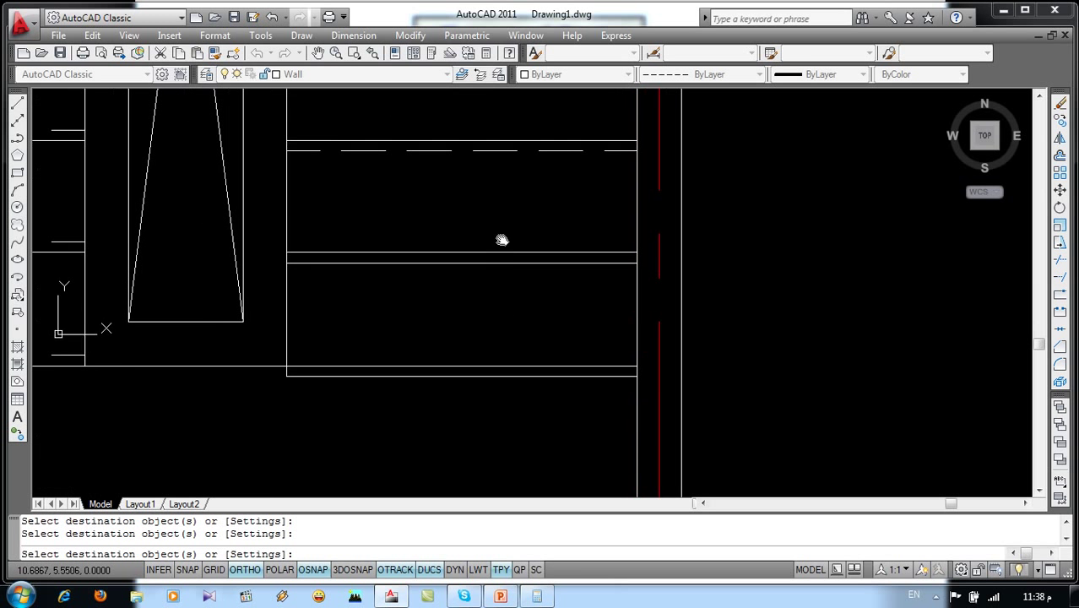
pyautogui.click(497, 372)
pyautogui.click(477, 399)
pyautogui.press('Escape')
# Step: Compare the finished staircase with the reference stair-types slide in PowerPoint
pyautogui.scroll(-8, 432, 323)
pyautogui.scroll(-2, 427, 321)
pyautogui.scroll(2, 422, 319)
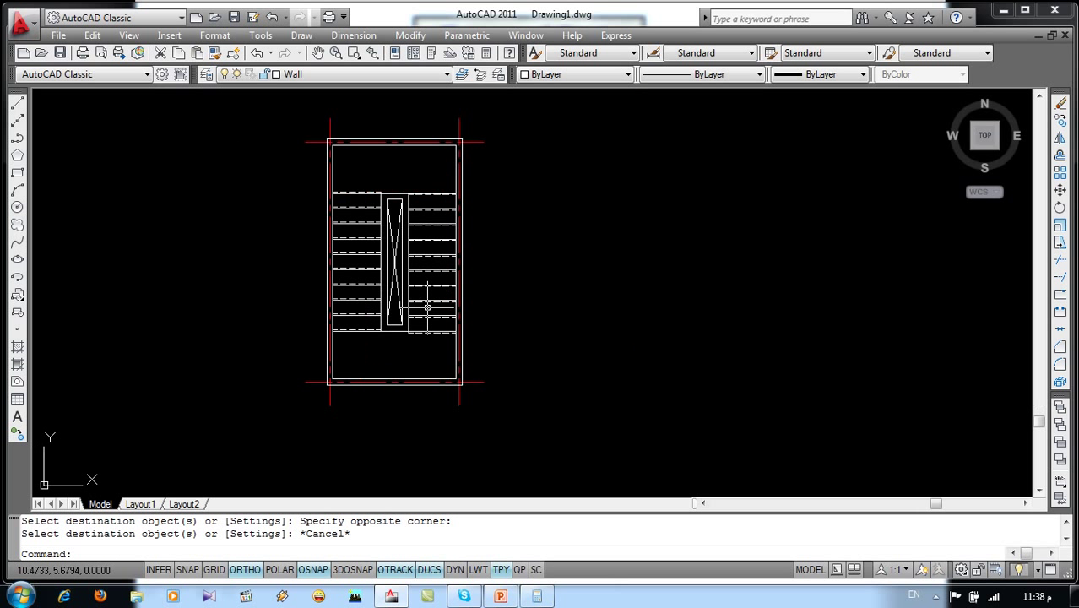
pyautogui.click(532, 596)
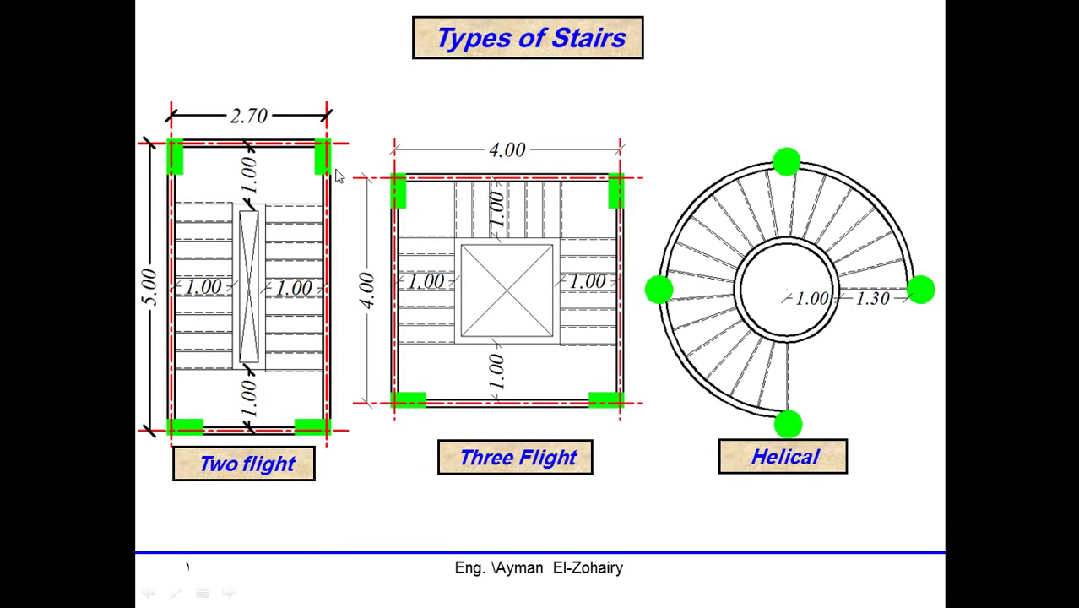
pyautogui.hotkey('alt', 'Tab')
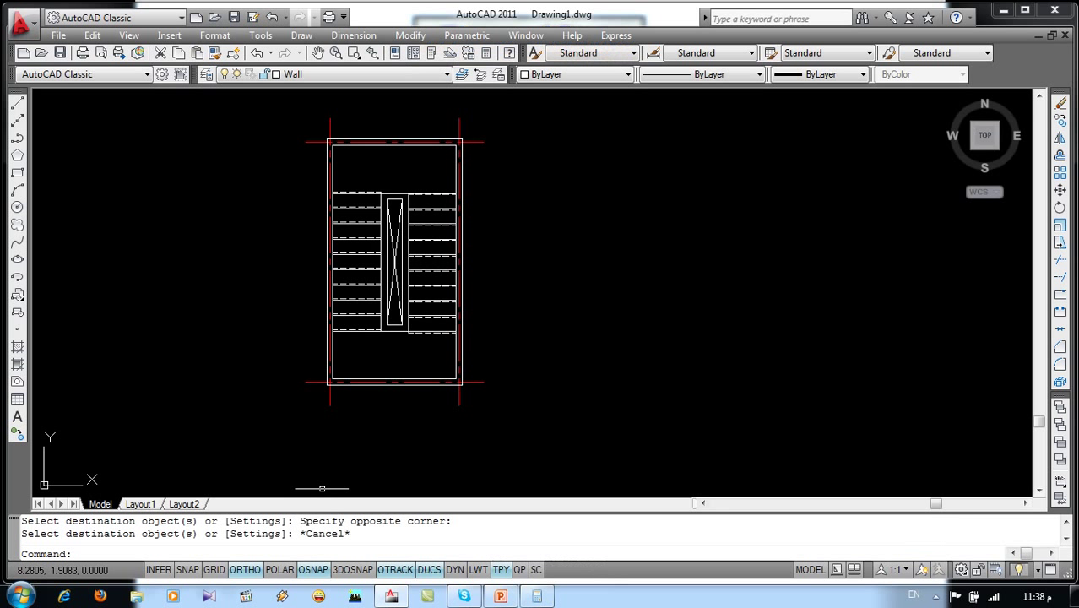
# Step: Draw a 0.6 × 0.25 rectangle on the Column layer beside the stairs
pyautogui.click(308, 74)
pyautogui.click(308, 113)
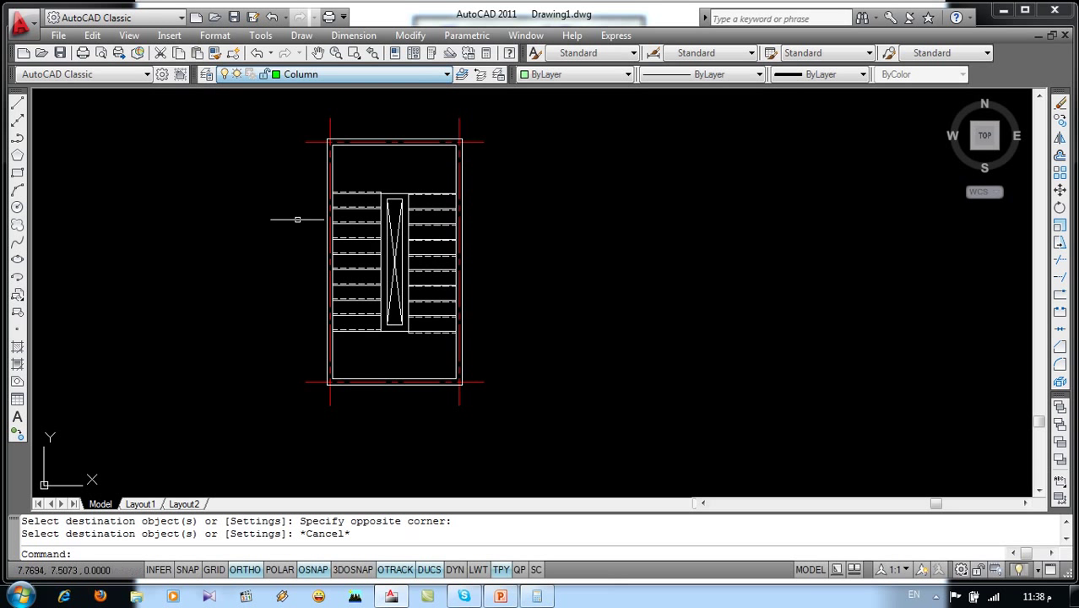
pyautogui.scroll(4, 293, 233)
pyautogui.write('c')
pyautogui.press('Return')
pyautogui.click(174, 271)
pyautogui.write('@.6,.25')
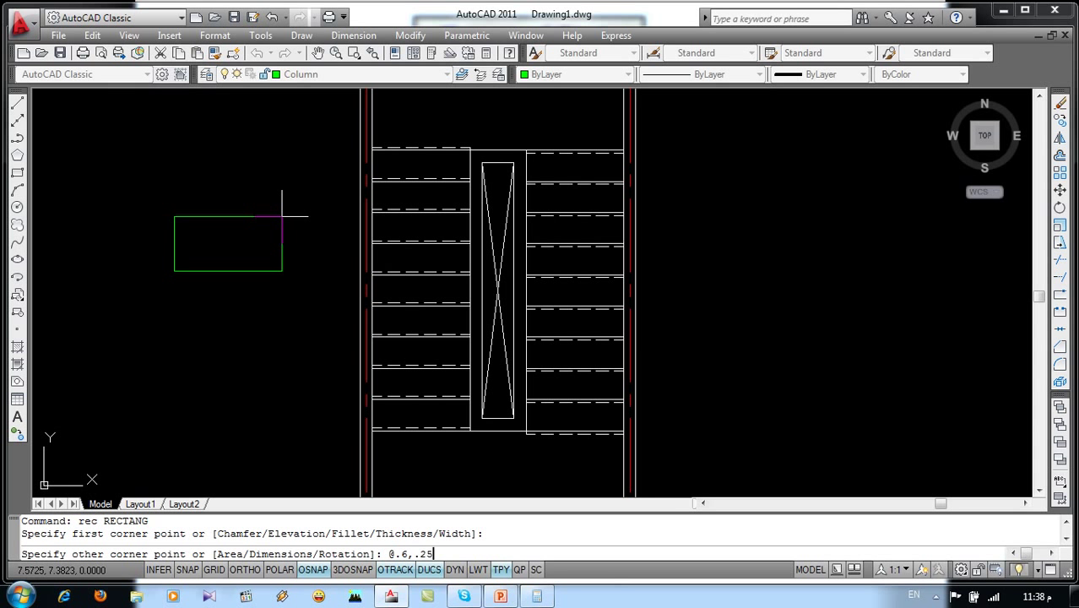
pyautogui.press('Return')
# Step: Fill the rectangle with the SOLID hatch pattern
pyautogui.write('h')
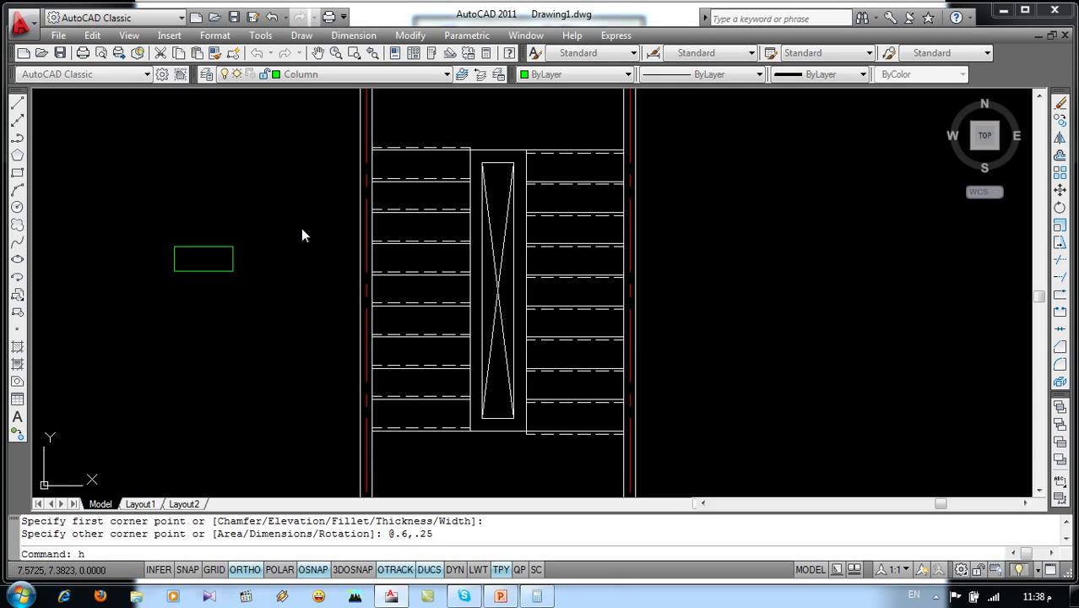
pyautogui.press('Return')
pyautogui.click(556, 59)
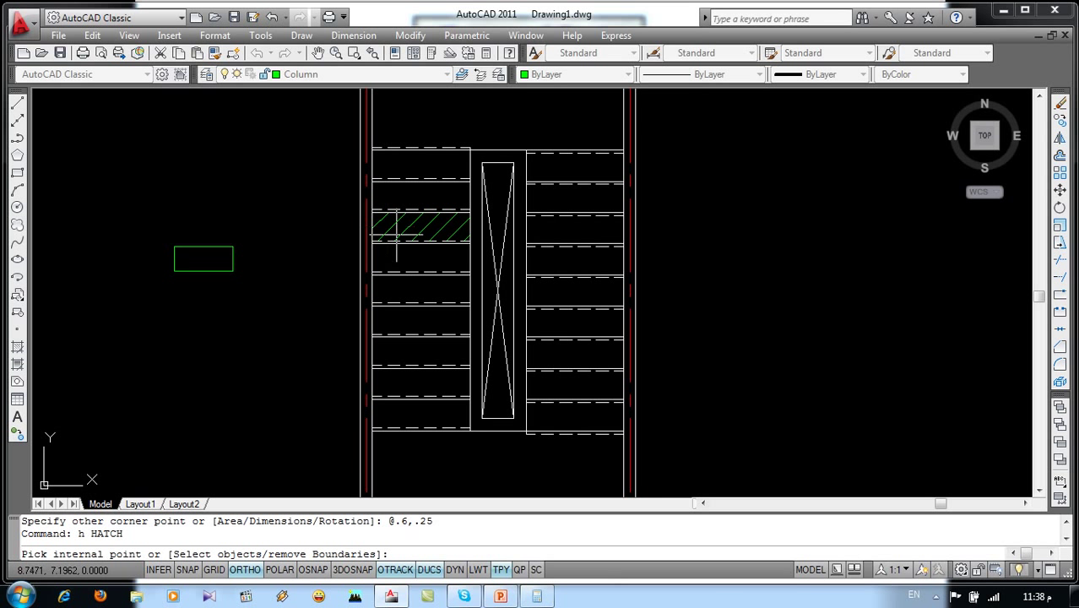
pyautogui.press('Return')
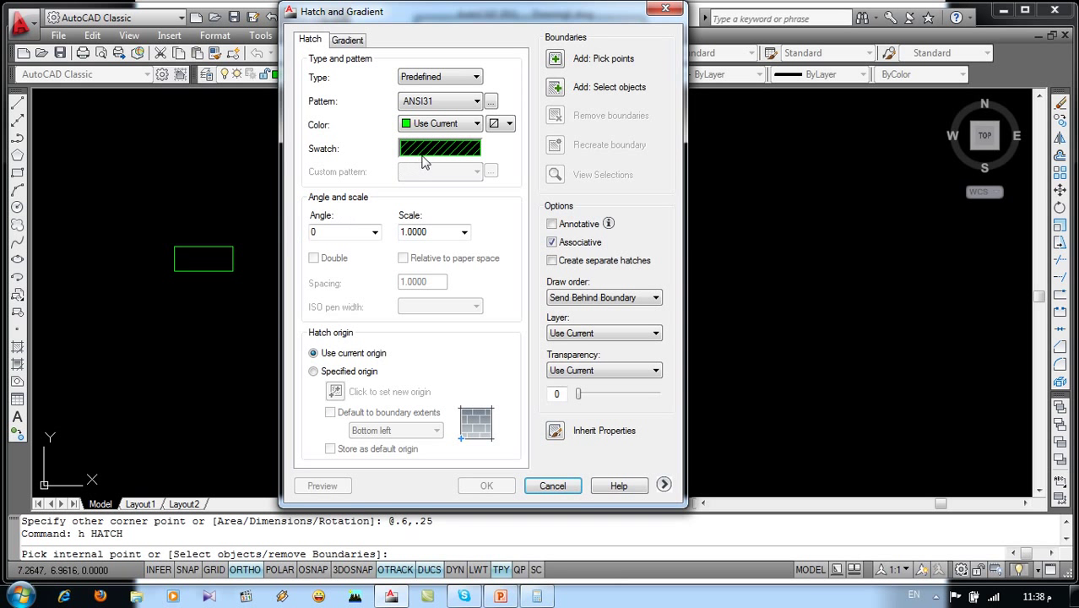
pyautogui.click(424, 155)
pyautogui.click(504, 157)
pyautogui.click(442, 185)
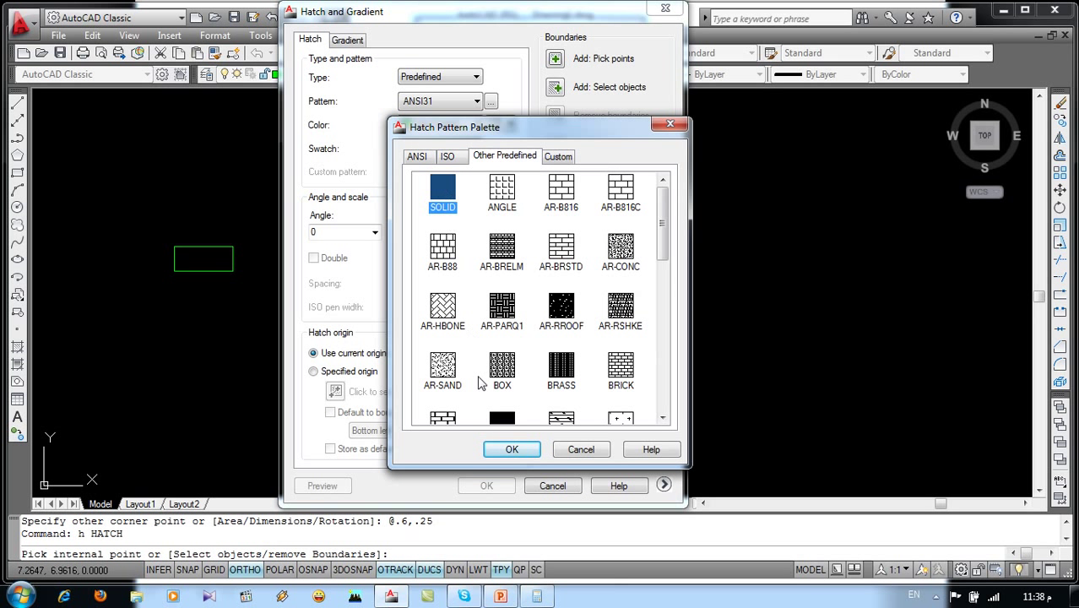
pyautogui.click(511, 449)
pyautogui.click(559, 58)
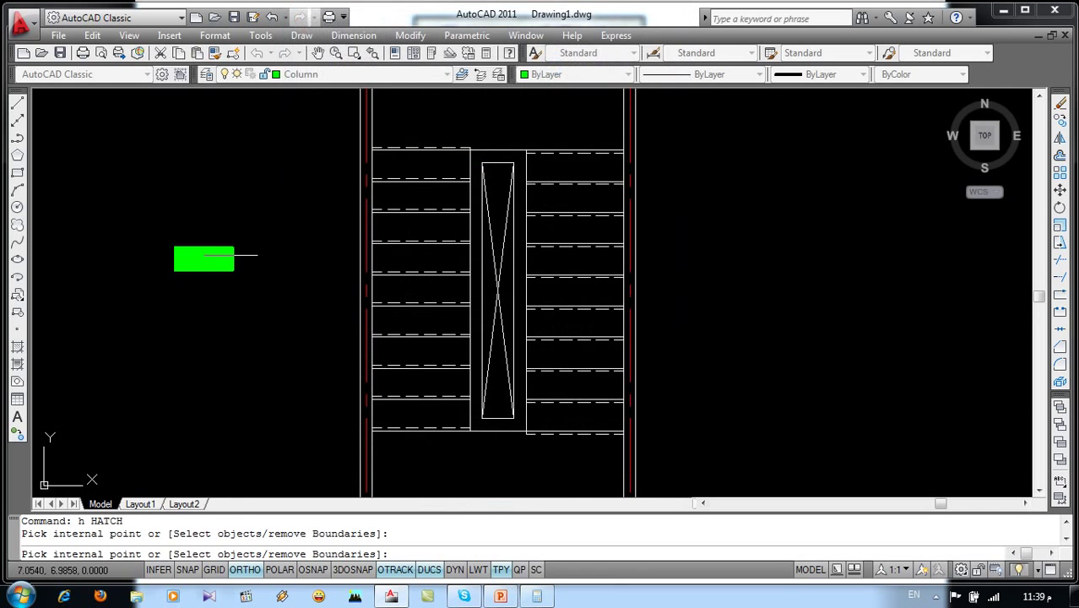
pyautogui.click(216, 260)
pyautogui.press('Return')
# Step: Apply the solid green fill and copy the filled column to its right
pyautogui.click(484, 485)
pyautogui.write('o')
pyautogui.press('Return')
pyautogui.click(257, 291)
pyautogui.click(203, 253)
pyautogui.press('Return')
pyautogui.click(171, 317)
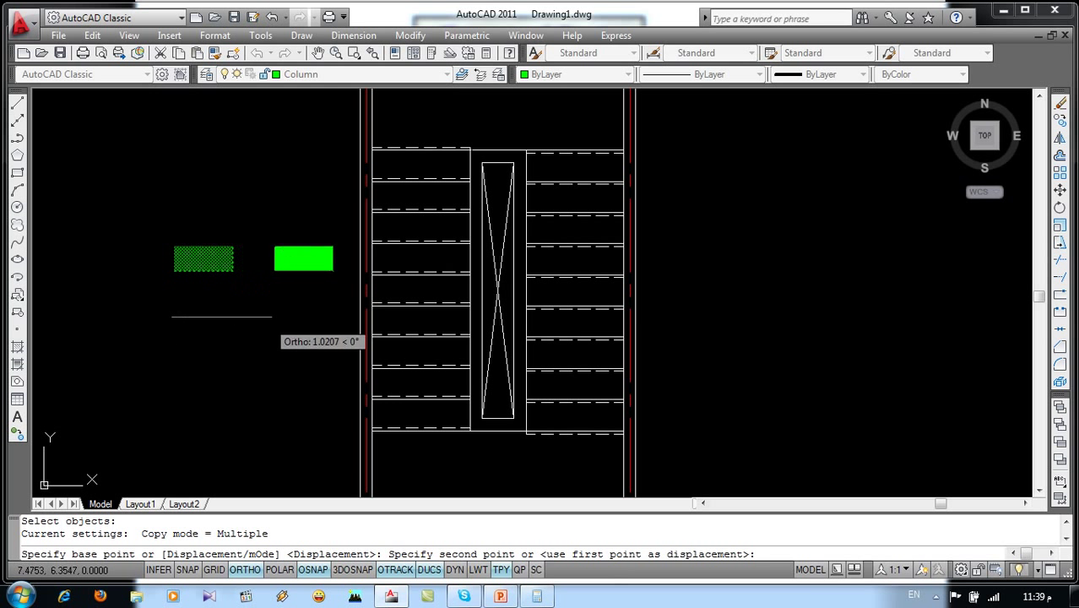
pyautogui.click(273, 321)
pyautogui.press('Return')
# Step: Rotate the copied column 90° so it stands upright
pyautogui.press('Return')
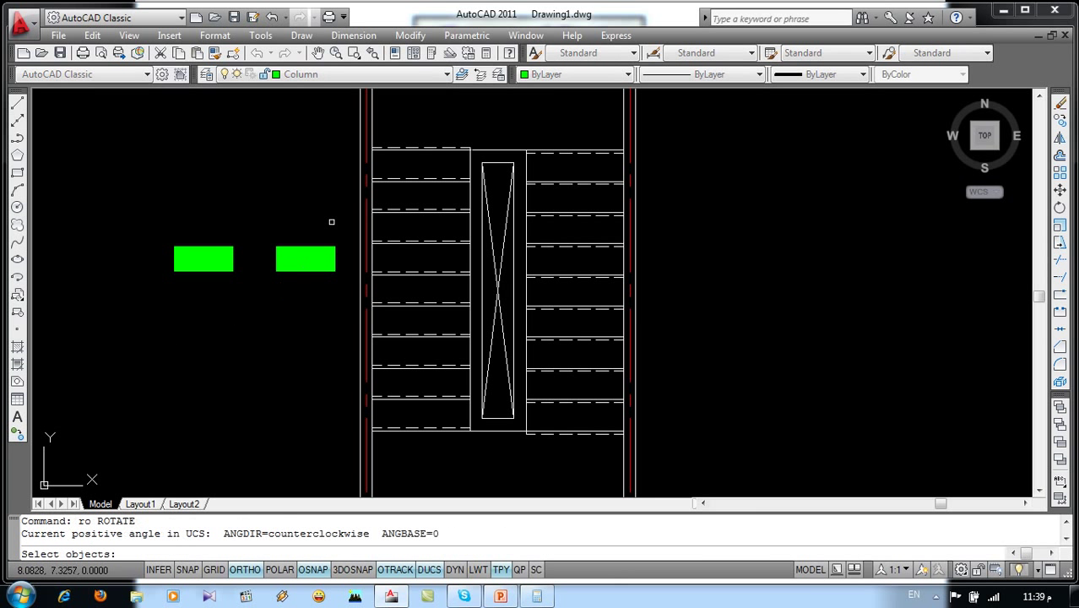
pyautogui.click(330, 222)
pyautogui.click(273, 291)
pyautogui.press('Return')
pyautogui.click(275, 271)
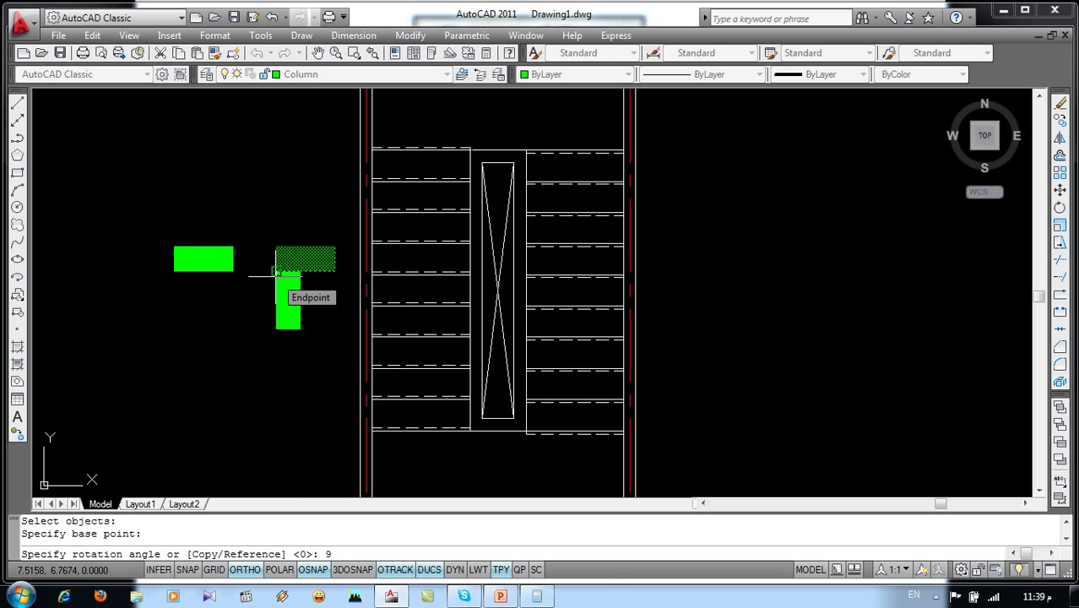
pyautogui.write('0')
pyautogui.press('Return')
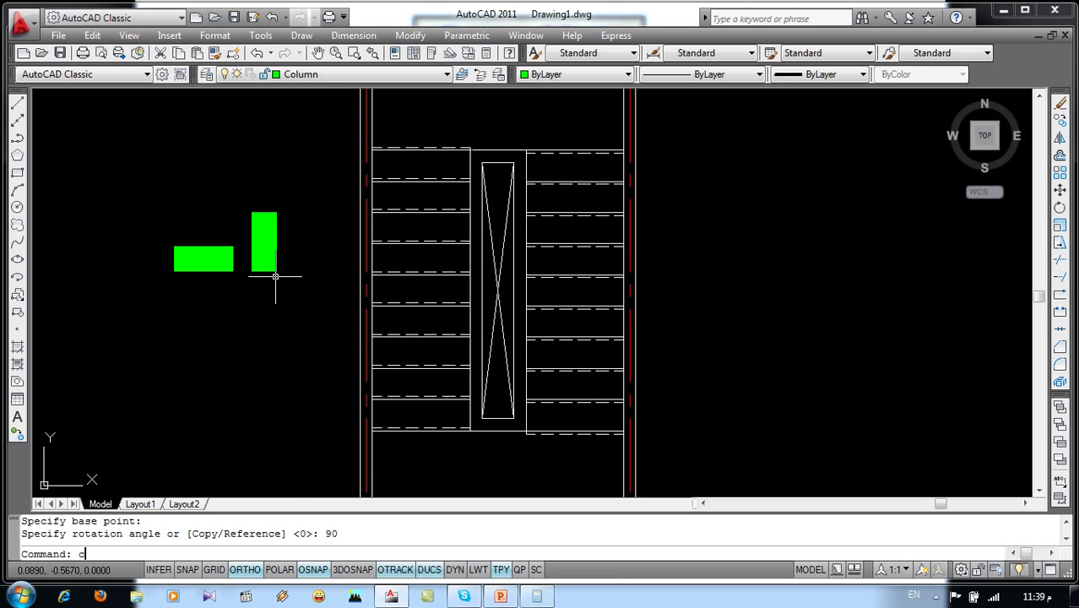
# Step: Copy the horizontal column to the stair frame's top-left and top-right corners
pyautogui.press('Return')
pyautogui.click(234, 211)
pyautogui.click(154, 290)
pyautogui.press('Return')
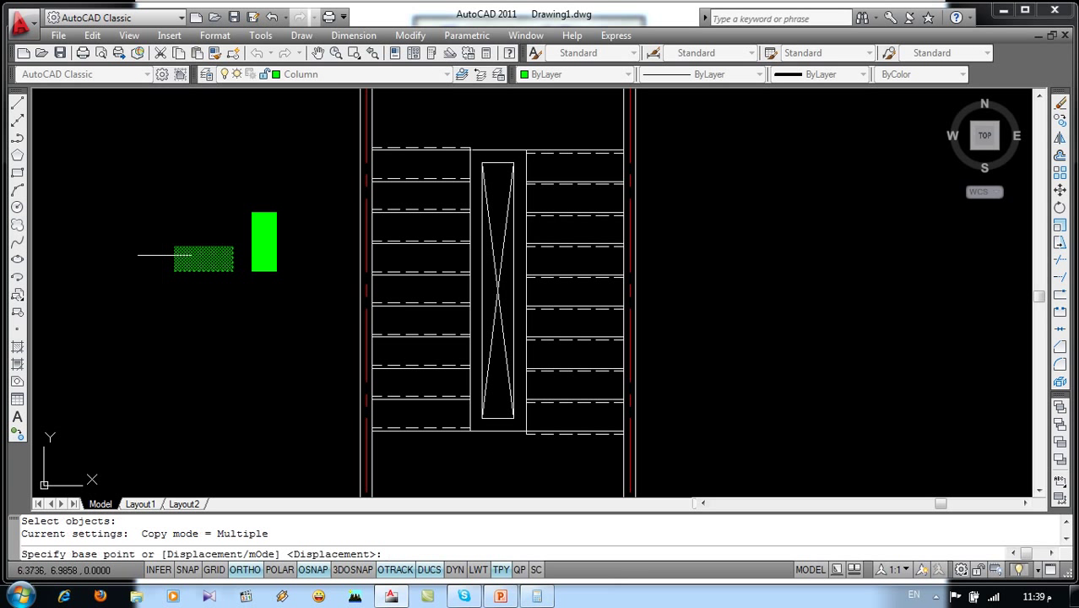
pyautogui.click(174, 247)
pyautogui.moveTo(304, 245); pyautogui.dragTo(333, 375, button='middle')
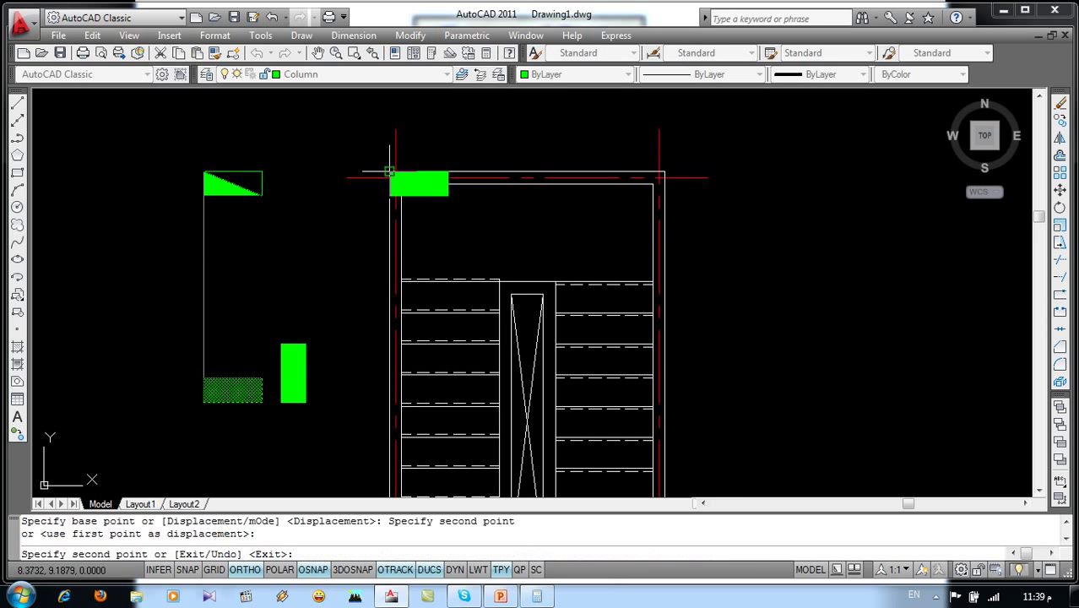
pyautogui.click(389, 171)
pyautogui.press('Return')
pyautogui.press('Return')
pyautogui.click(238, 341)
pyautogui.click(183, 410)
pyautogui.press('Return')
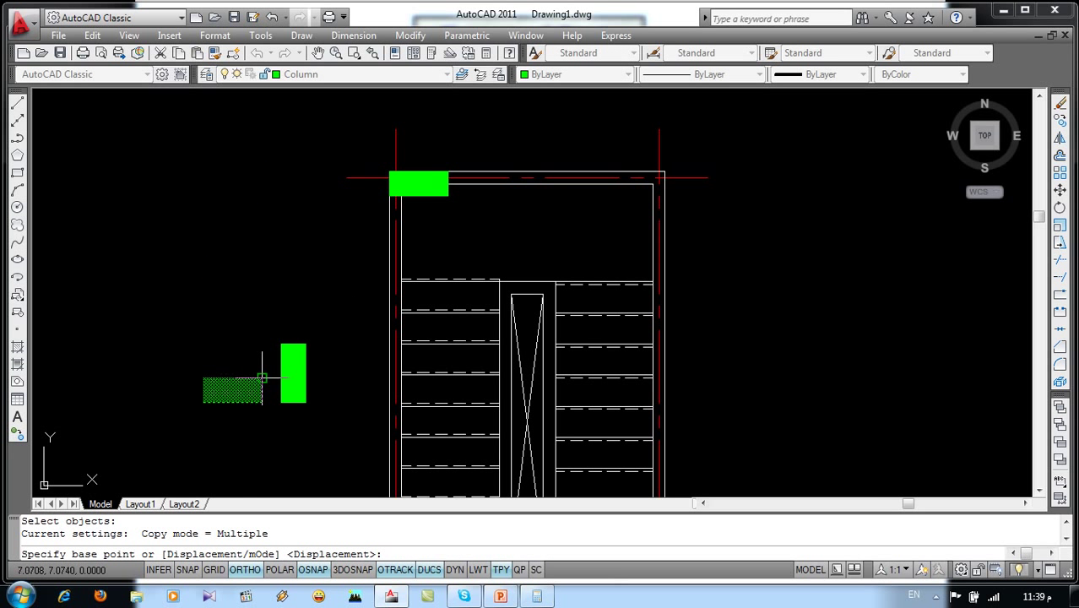
pyautogui.click(263, 377)
pyautogui.click(665, 172)
pyautogui.press('Return')
pyautogui.moveTo(487, 316); pyautogui.dragTo(529, 141, button='middle')
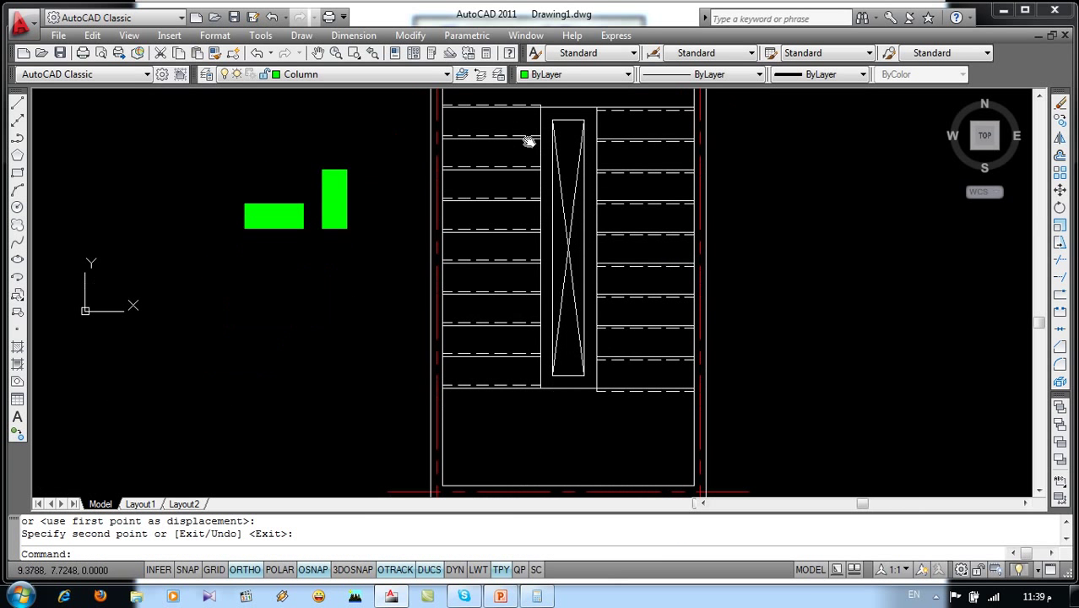
# Step: Copy the vertical column to the frame's lower-left and lower-right corners
pyautogui.press('Return')
pyautogui.click(332, 224)
pyautogui.press('Return')
pyautogui.click(322, 227)
pyautogui.moveTo(381, 371)
pyautogui.mouseDown(button='middle')
pyautogui.moveTo(407, 232)
pyautogui.moveTo(332, 318)
pyautogui.mouseUp(button='middle')
pyautogui.click(457, 346)
pyautogui.press('Return')
pyautogui.press('Return')
pyautogui.click(291, 194)
pyautogui.click(275, 140)
pyautogui.press('Return')
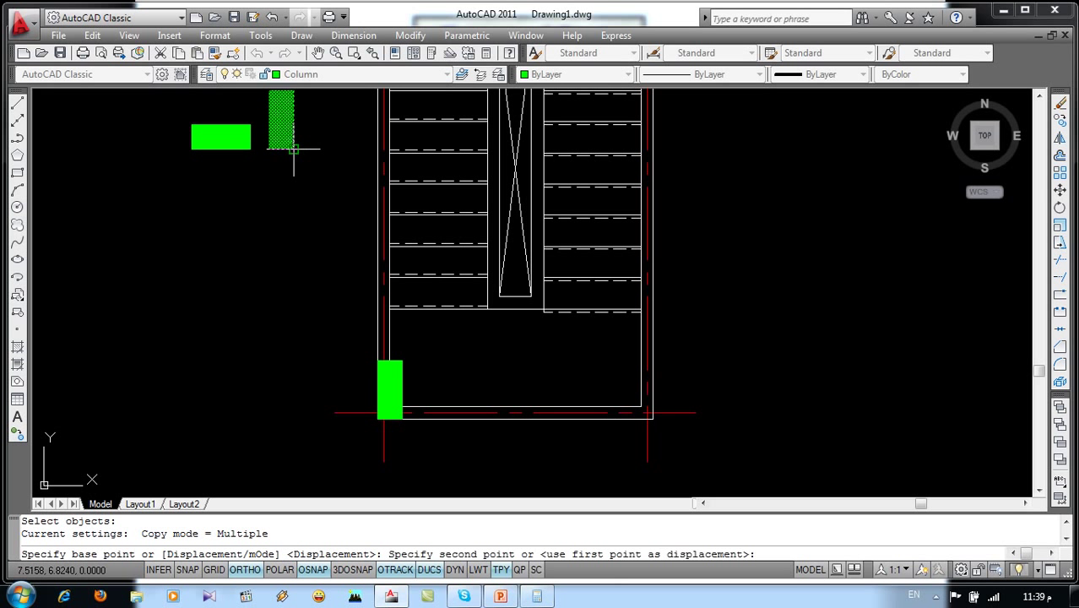
pyautogui.click(652, 418)
pyautogui.press('Return')
# Step: Zoom out and shift the drawing left, checking the stair-types reference slide
pyautogui.scroll(-2, 438, 353)
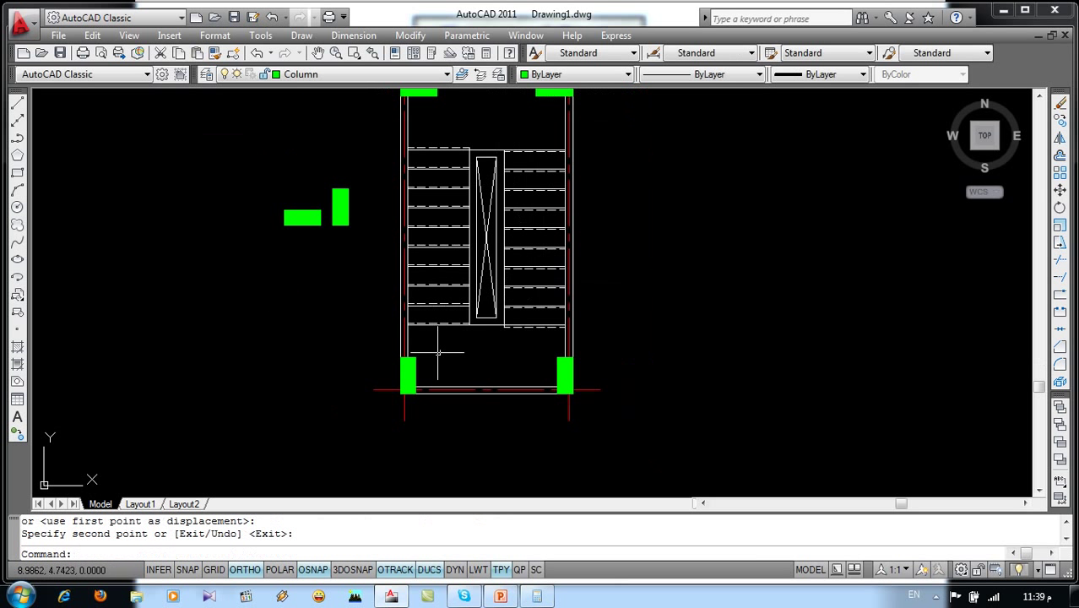
pyautogui.scroll(-2, 438, 353)
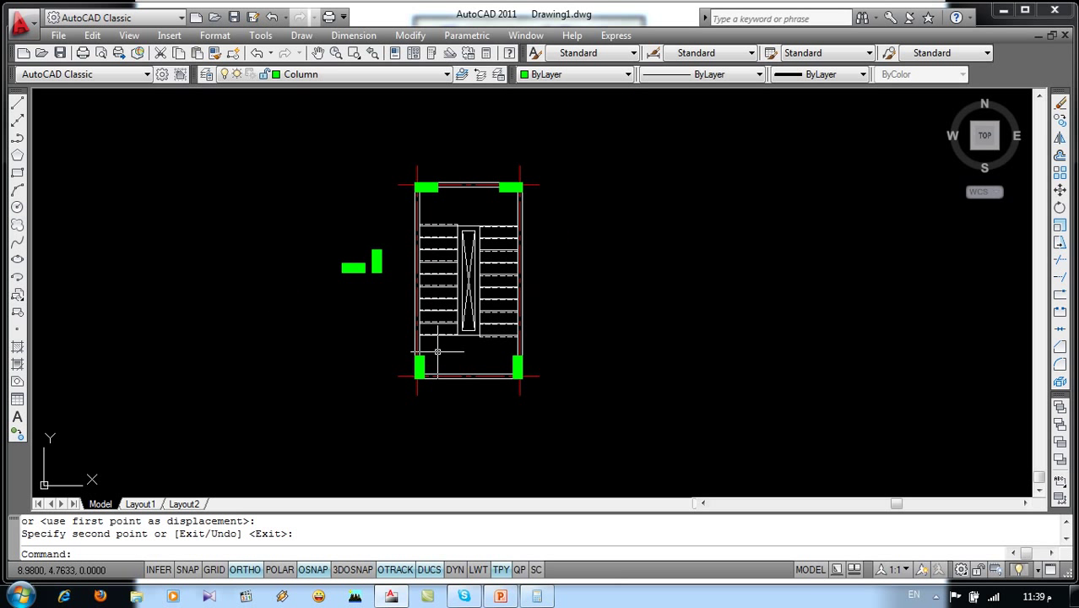
pyautogui.moveTo(479, 331); pyautogui.dragTo(274, 348, button='middle')
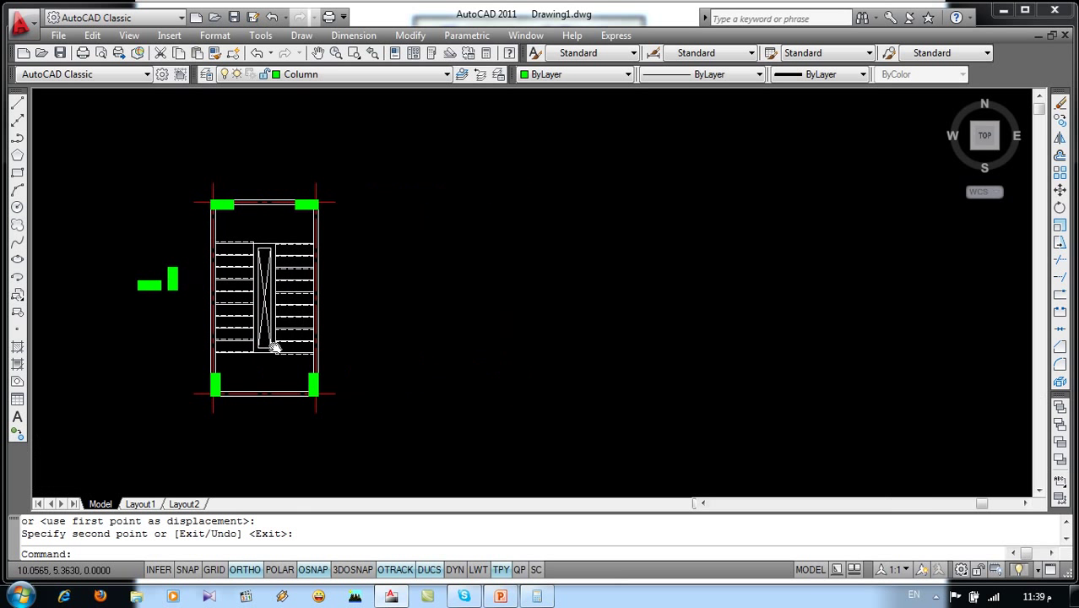
pyautogui.click(501, 596)
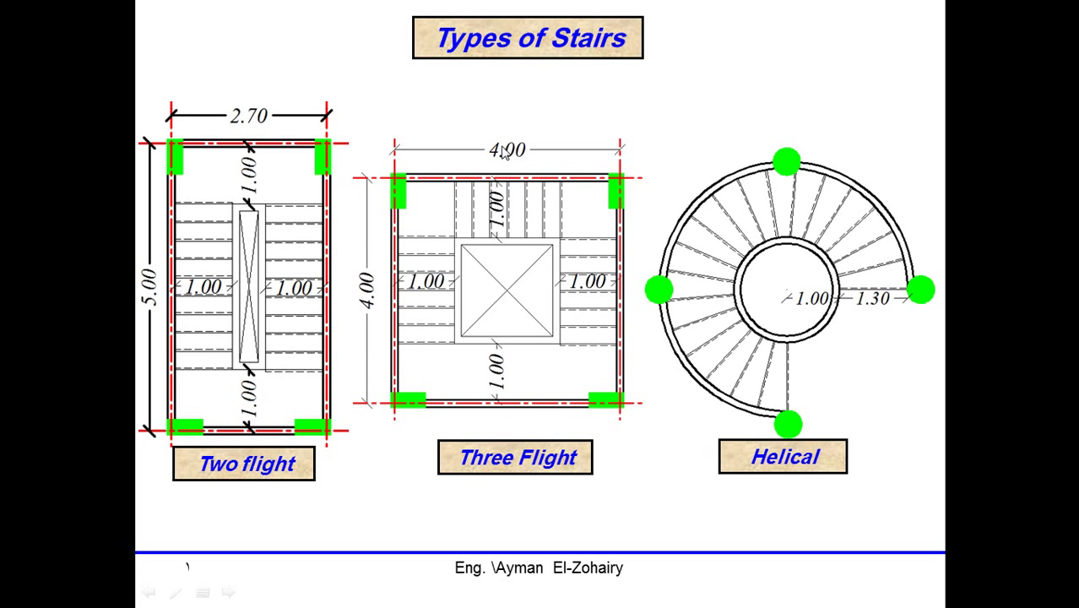
pyautogui.hotkey('alt', 'Tab')
pyautogui.moveTo(527, 216); pyautogui.dragTo(493, 241, button='middle')
# Step: Delete the stray green line and make Axis the current layer
pyautogui.write('l')
pyautogui.press('Return')
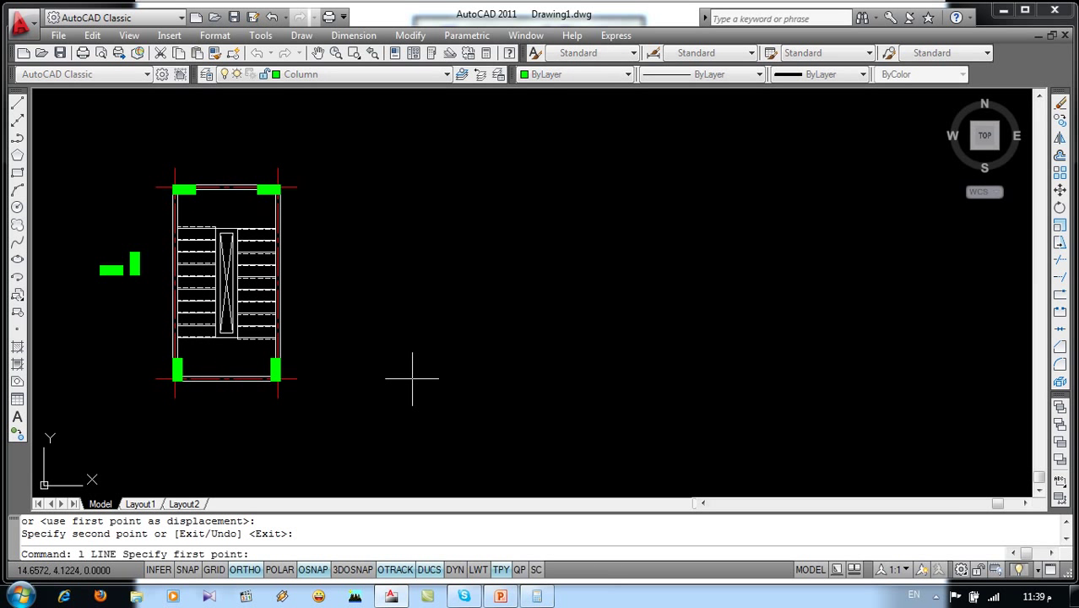
pyautogui.click(381, 368)
pyautogui.click(593, 364)
pyautogui.press('Return')
pyautogui.press('Escape')
pyautogui.moveTo(580, 358); pyautogui.dragTo(526, 408)
pyautogui.press('Delete')
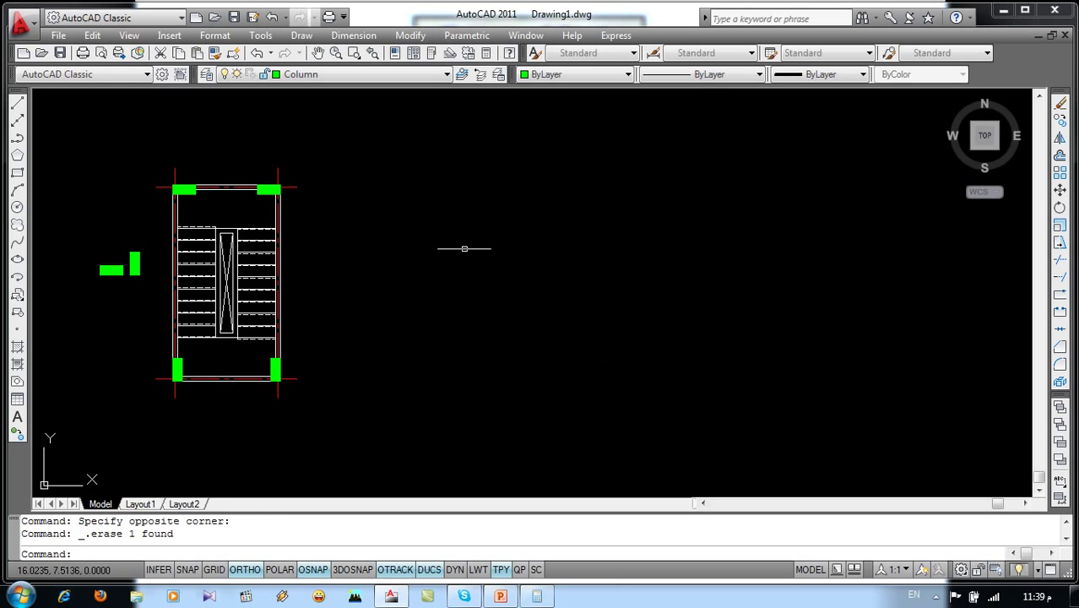
pyautogui.click(419, 74)
pyautogui.click(313, 101)
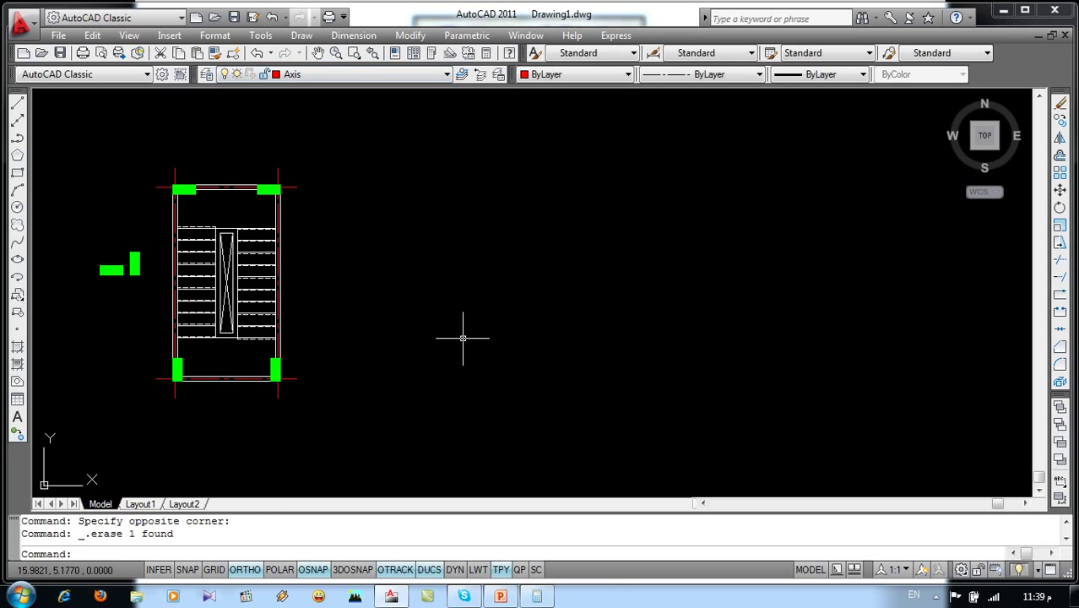
pyautogui.write('l')
# Step: Draw a horizontal axis line and offset parallel copies 0.5, 4 and 0.5 above it
pyautogui.press('Return')
pyautogui.click(382, 385)
pyautogui.click(573, 380)
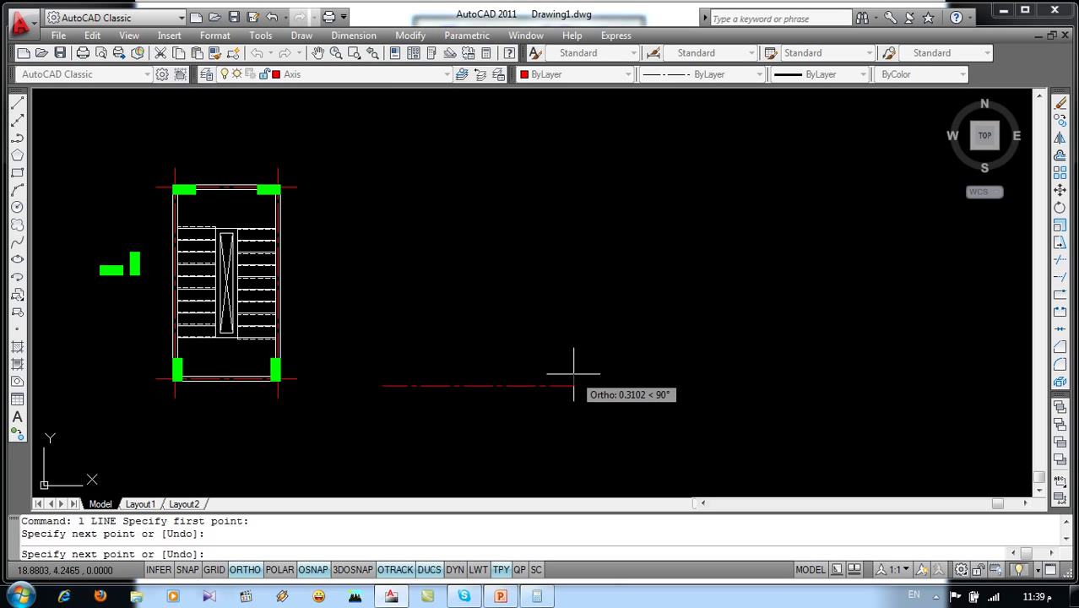
pyautogui.press('Return')
pyautogui.press('Return')
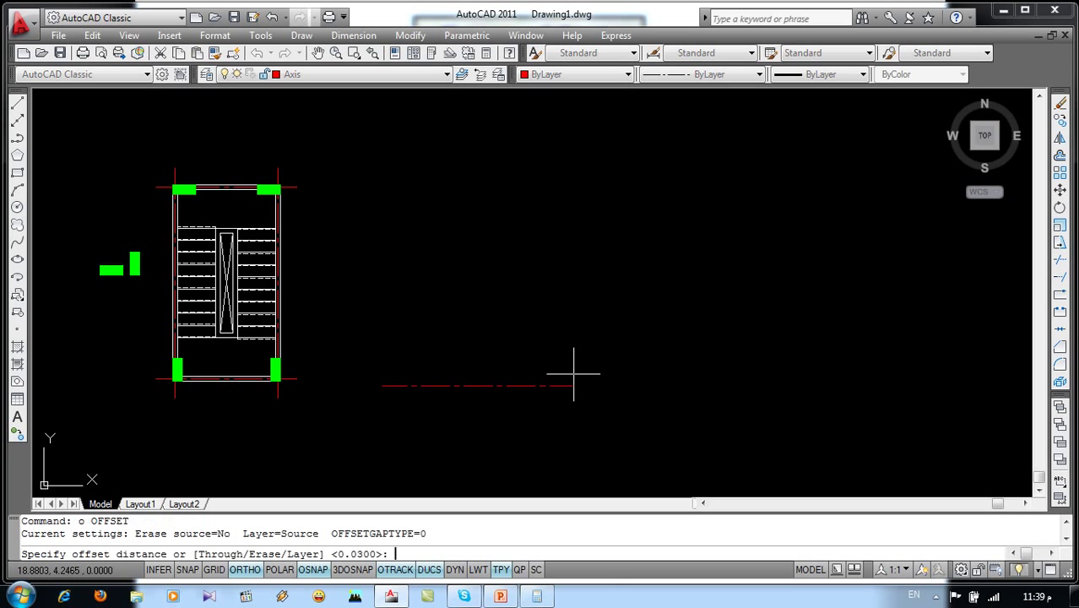
pyautogui.write('.5')
pyautogui.press('Return')
pyautogui.click(554, 384)
pyautogui.click(552, 336)
pyautogui.press('Return')
pyautogui.press('Return')
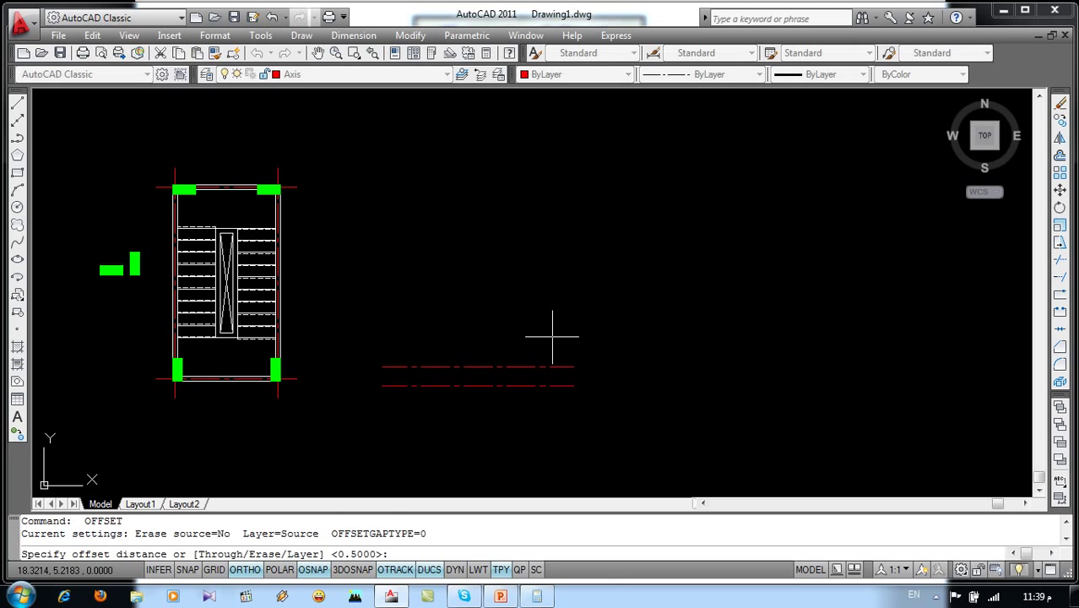
pyautogui.write('4')
pyautogui.press('Return')
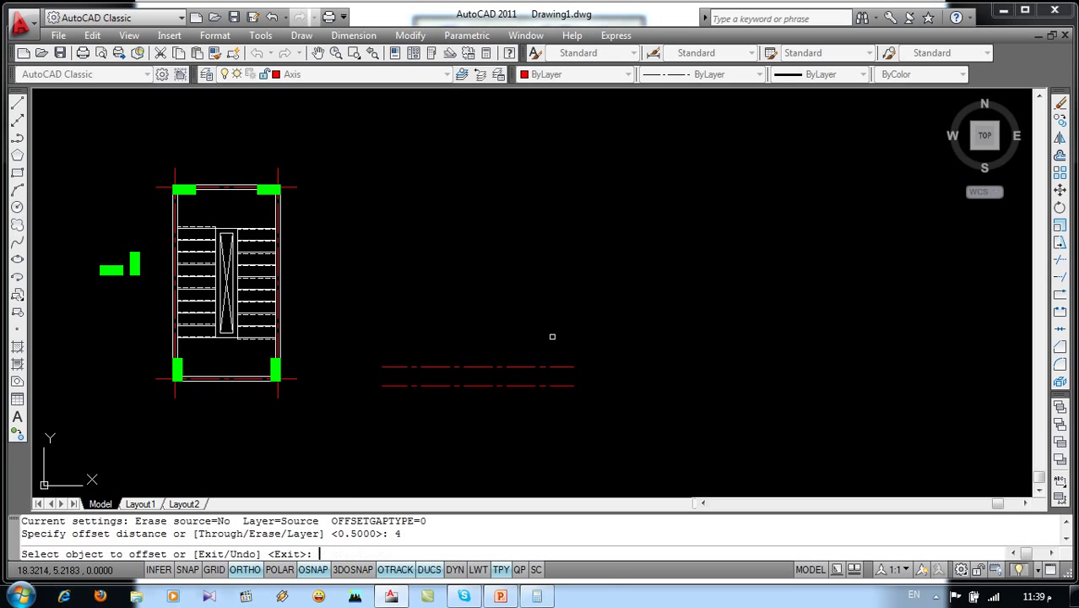
pyautogui.click(542, 366)
pyautogui.click(523, 279)
pyautogui.press('Return')
pyautogui.press('Return')
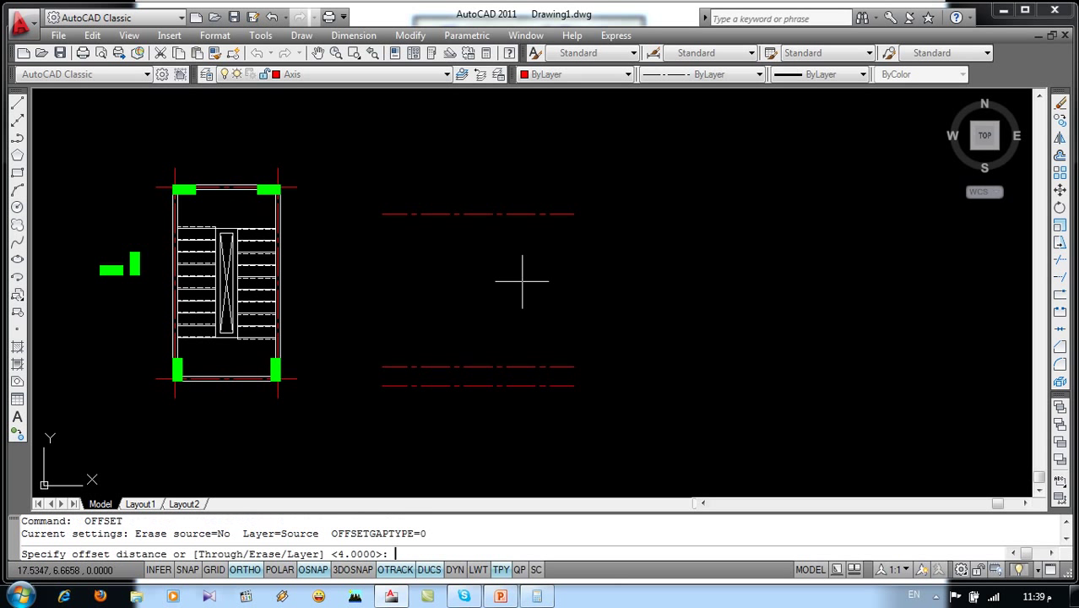
pyautogui.write('.5')
pyautogui.press('Return')
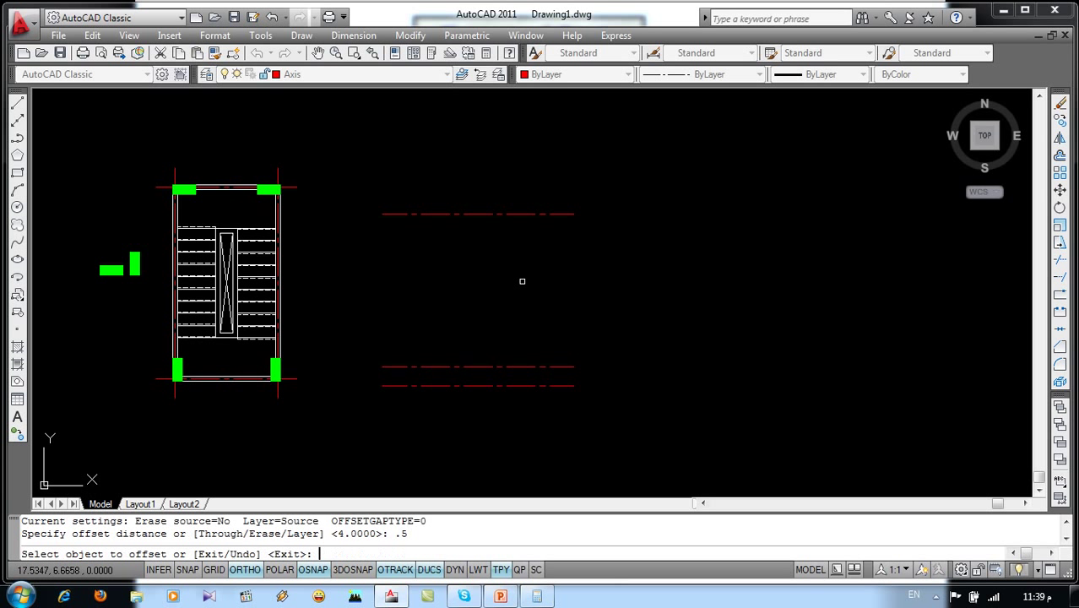
pyautogui.click(524, 219)
pyautogui.click(510, 150)
# Step: Draw a vertical axis line and offset copies 4 and 0.5 to its right
pyautogui.press('Return')
pyautogui.write('l')
pyautogui.press('Return')
pyautogui.click(401, 164)
pyautogui.click(401, 395)
pyautogui.press('Return')
pyautogui.write('o')
pyautogui.press('Return')
pyautogui.press('Return')
pyautogui.click(401, 346)
pyautogui.click(475, 306)
pyautogui.press('Return')
pyautogui.press('Return')
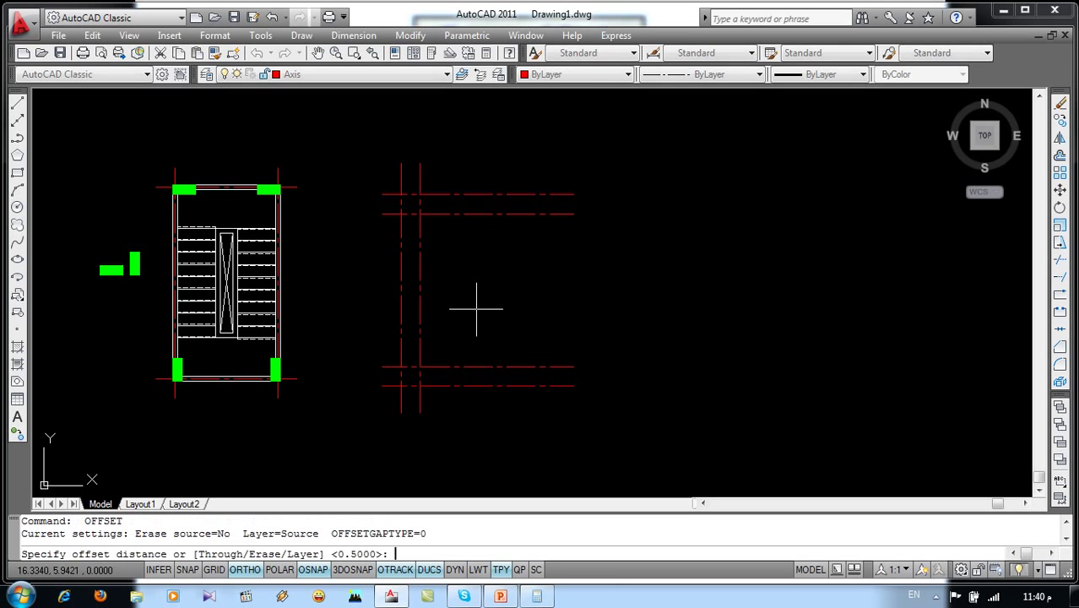
pyautogui.press('Return')
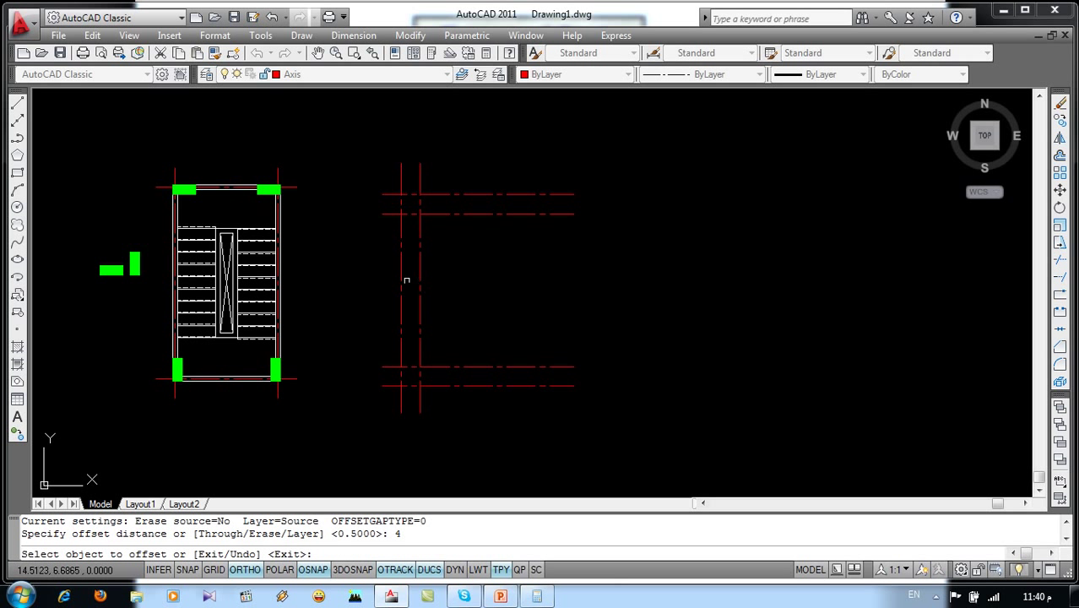
pyautogui.click(420, 279)
pyautogui.click(541, 289)
pyautogui.press('Return')
pyautogui.press('Return')
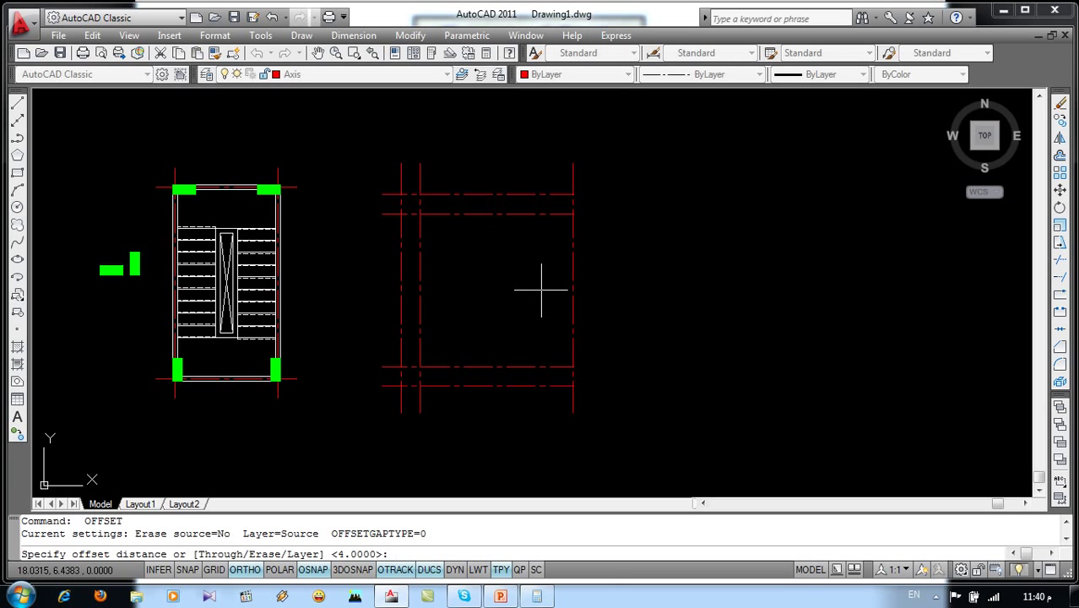
pyautogui.write('.5')
pyautogui.press('Return')
pyautogui.click(568, 276)
pyautogui.click(632, 260)
pyautogui.press('Return')
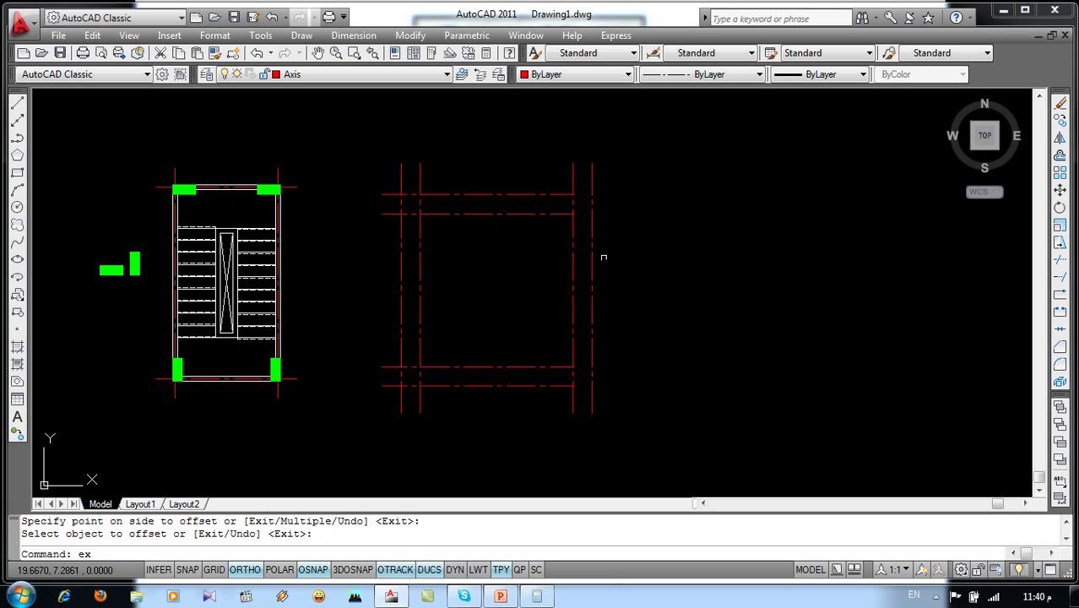
pyautogui.press('Return')
# Step: Extend the new right axis line and trim the axis ends into a clean square
pyautogui.press('Return')
pyautogui.click(558, 183)
pyautogui.click(517, 390)
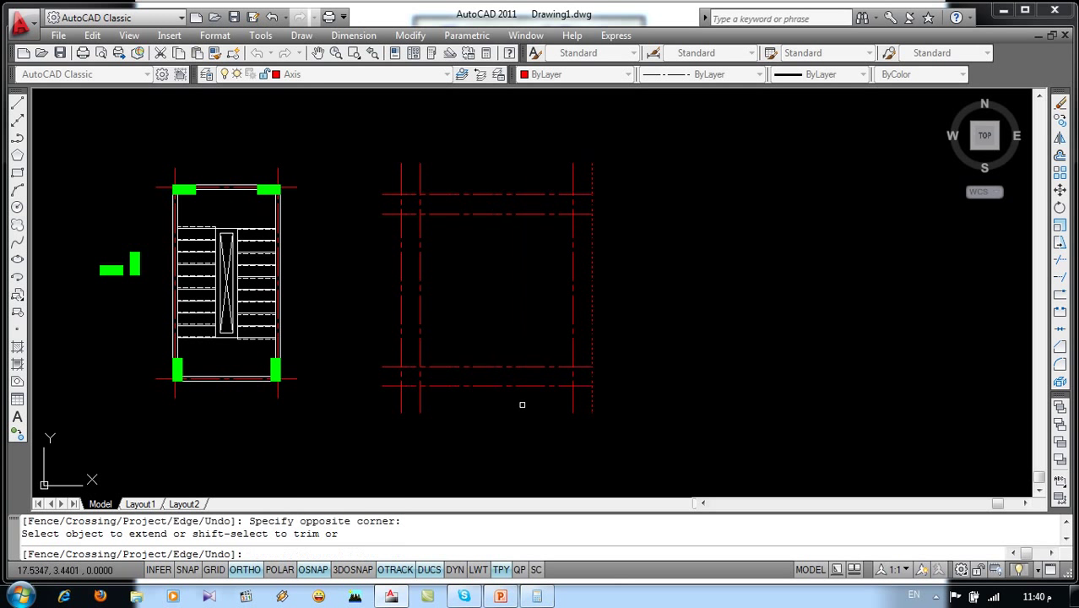
pyautogui.press('Return')
pyautogui.press('Return')
pyautogui.press('Return')
pyautogui.click(607, 400)
pyautogui.click(384, 424)
pyautogui.click(323, 411)
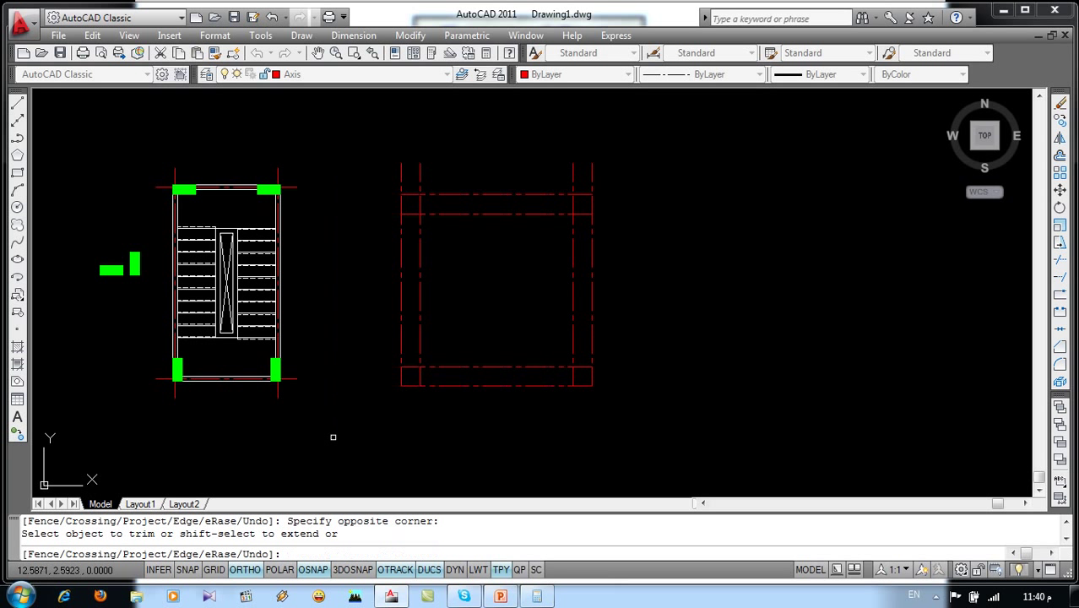
pyautogui.click(621, 155)
pyautogui.click(381, 173)
pyautogui.press('Return')
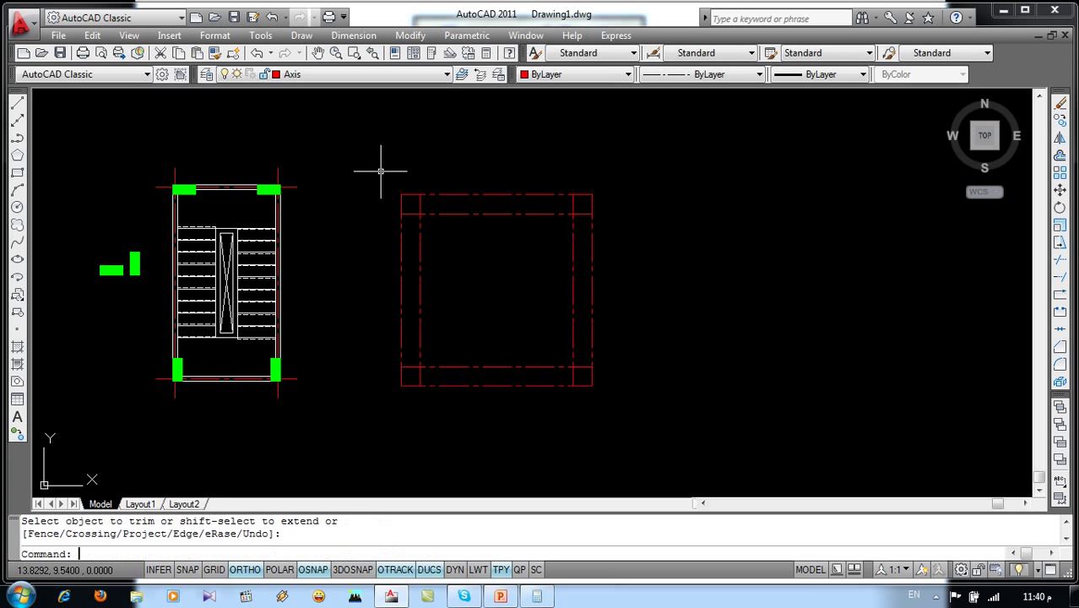
# Step: Erase the extra left vertical axis line and make Wall the current layer
pyautogui.click(405, 264)
pyautogui.click(356, 293)
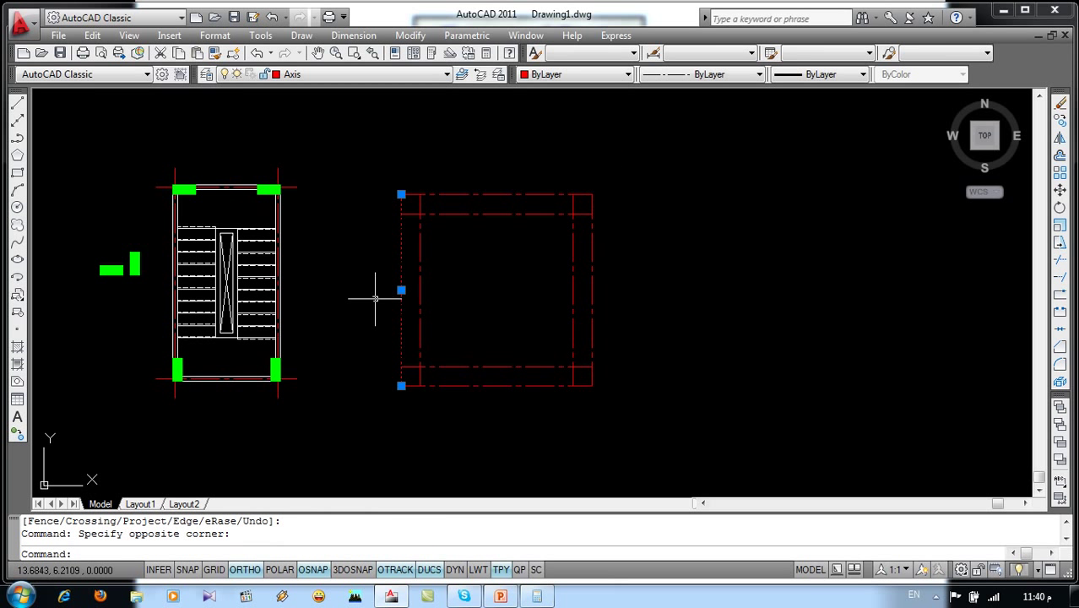
pyautogui.press('Delete')
pyautogui.click(611, 274)
pyautogui.click(588, 292)
pyautogui.moveTo(484, 382); pyautogui.dragTo(384, 370, button='middle')
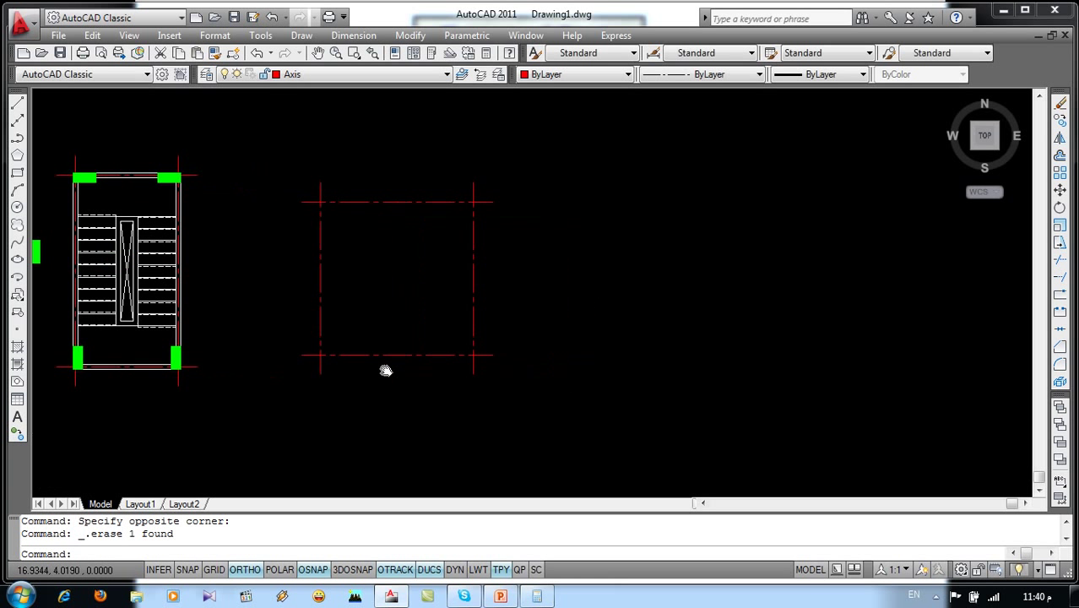
pyautogui.scroll(2, 406, 302)
pyautogui.click(372, 74)
pyautogui.click(342, 149)
pyautogui.write('ml')
# Step: Draw a closed multiline wall through the four axis corners
pyautogui.press('Return')
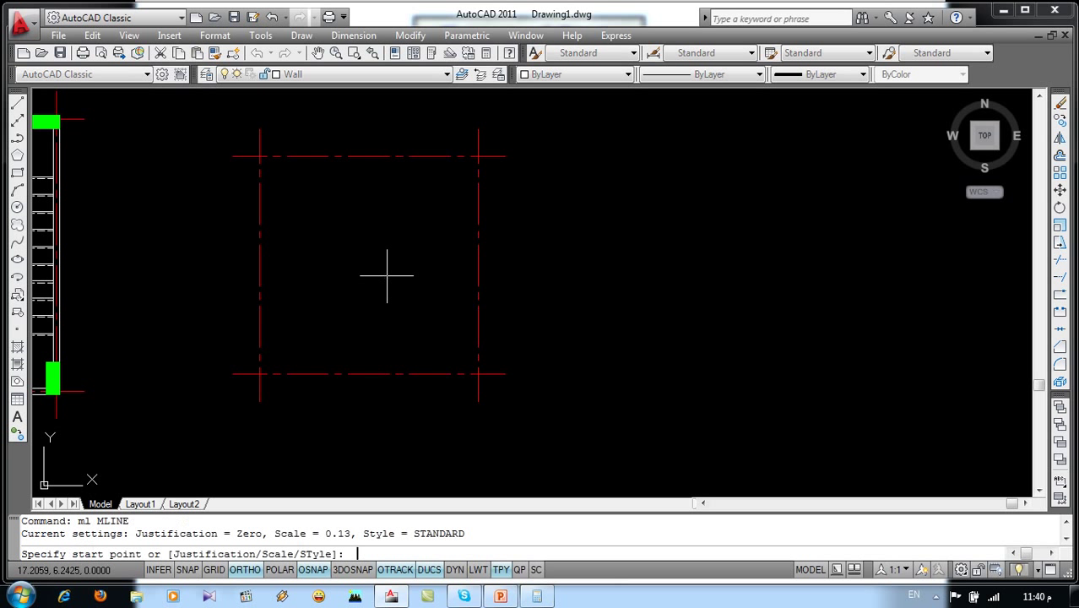
pyautogui.click(260, 373)
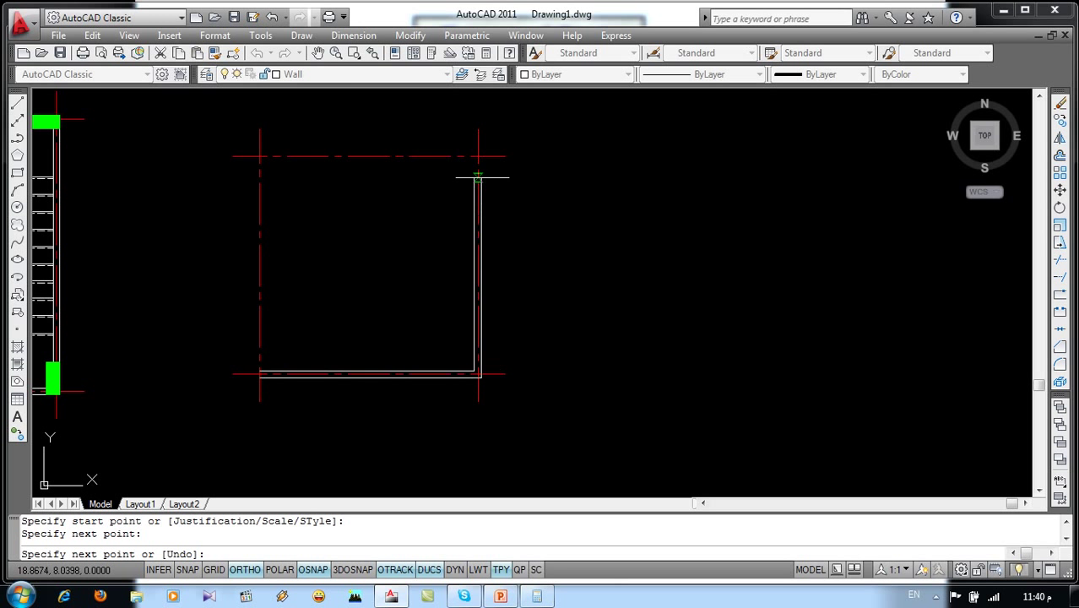
pyautogui.click(478, 155)
pyautogui.click(259, 155)
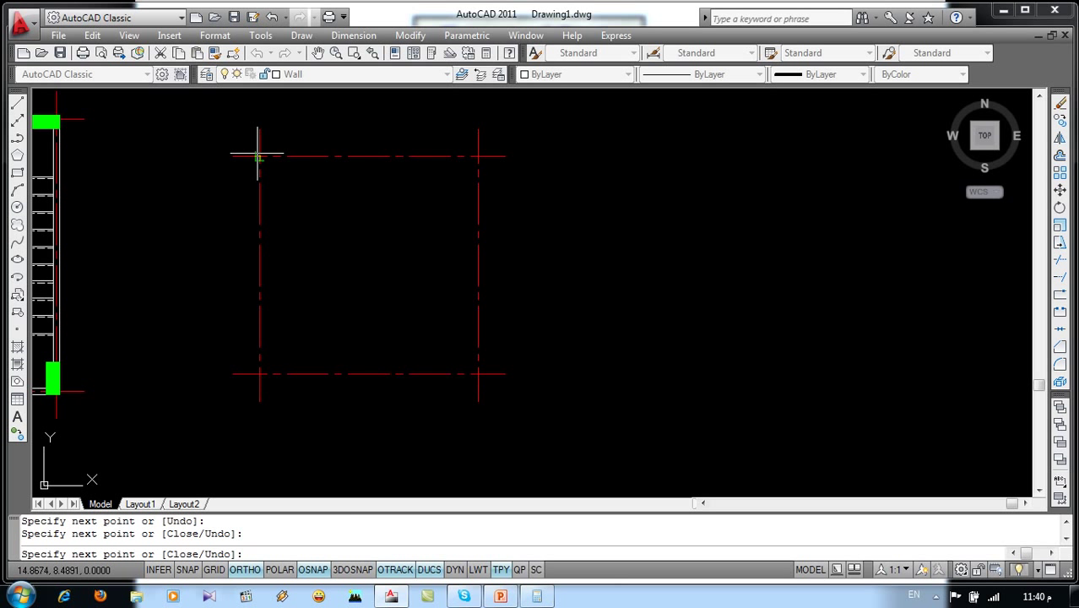
pyautogui.click(259, 373)
pyautogui.press('Return')
# Step: Try an MLEDIT Corner Joint on the wall segments, cancel it, then select the wall
pyautogui.doubleClick(283, 370)
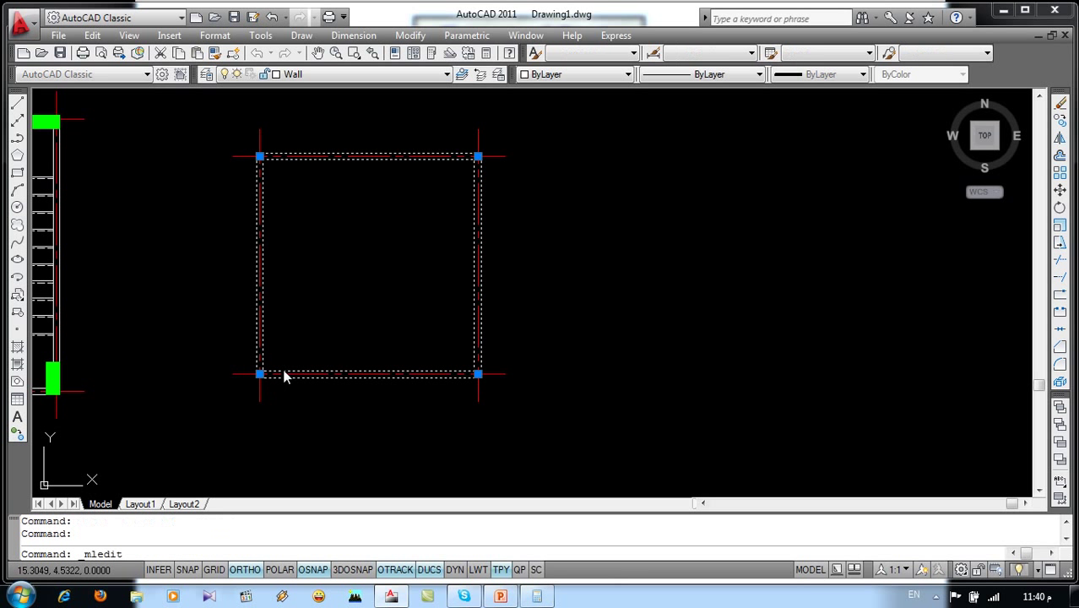
pyautogui.click(579, 229)
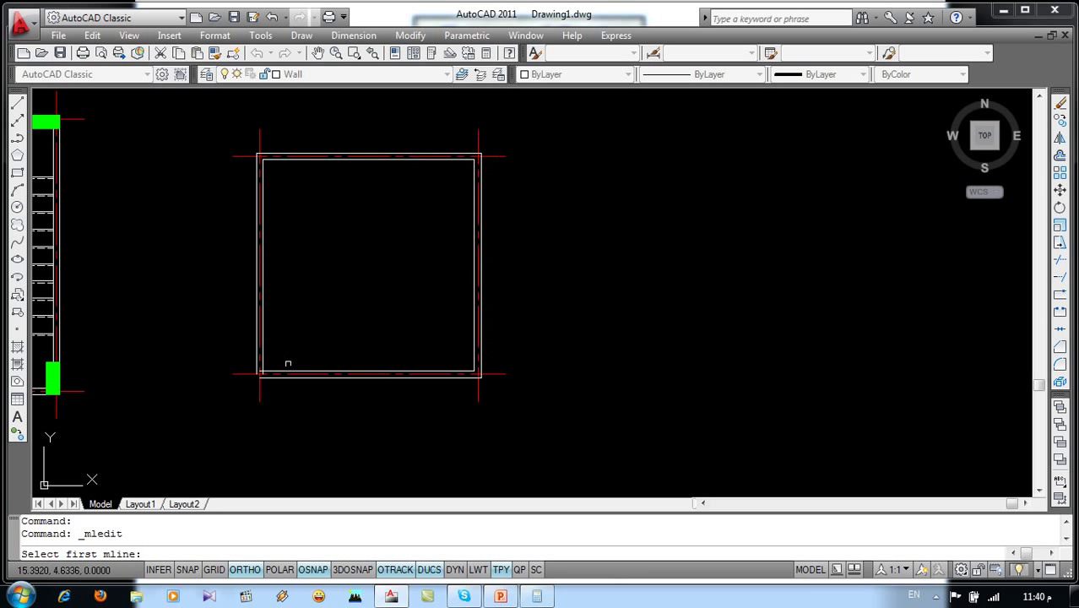
pyautogui.click(294, 372)
pyautogui.click(293, 369)
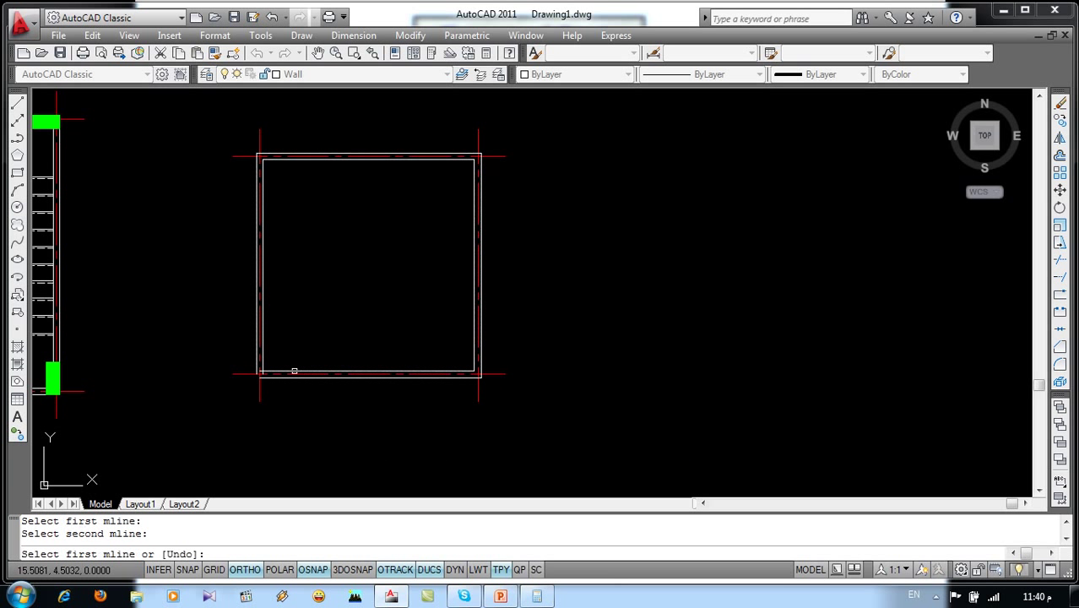
pyautogui.click(260, 358)
pyautogui.click(308, 372)
pyautogui.press('Escape')
pyautogui.moveTo(329, 335); pyautogui.dragTo(289, 366, button='middle')
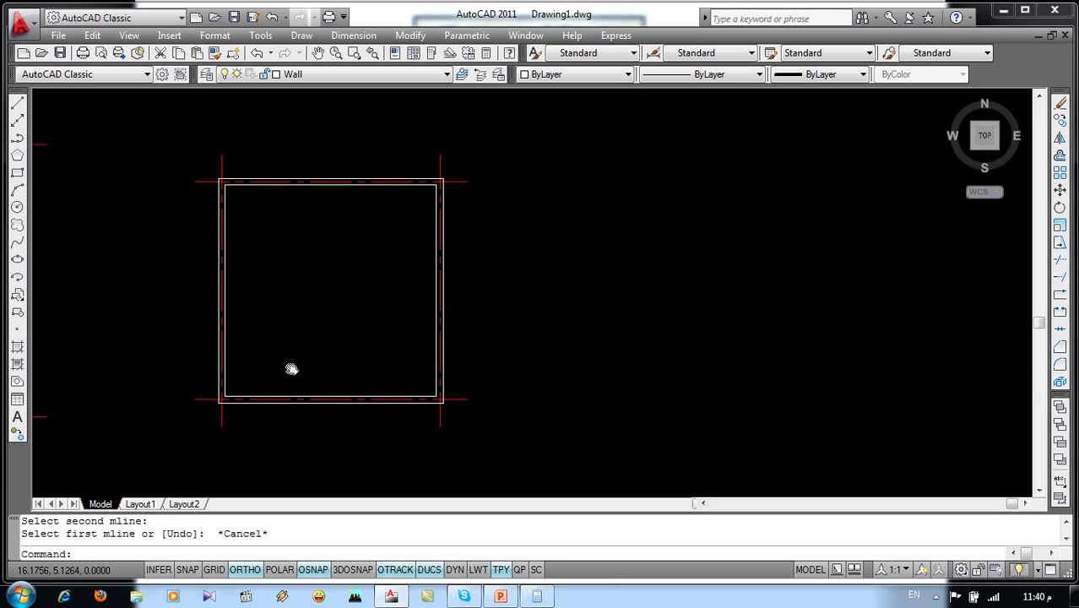
pyautogui.click(318, 404)
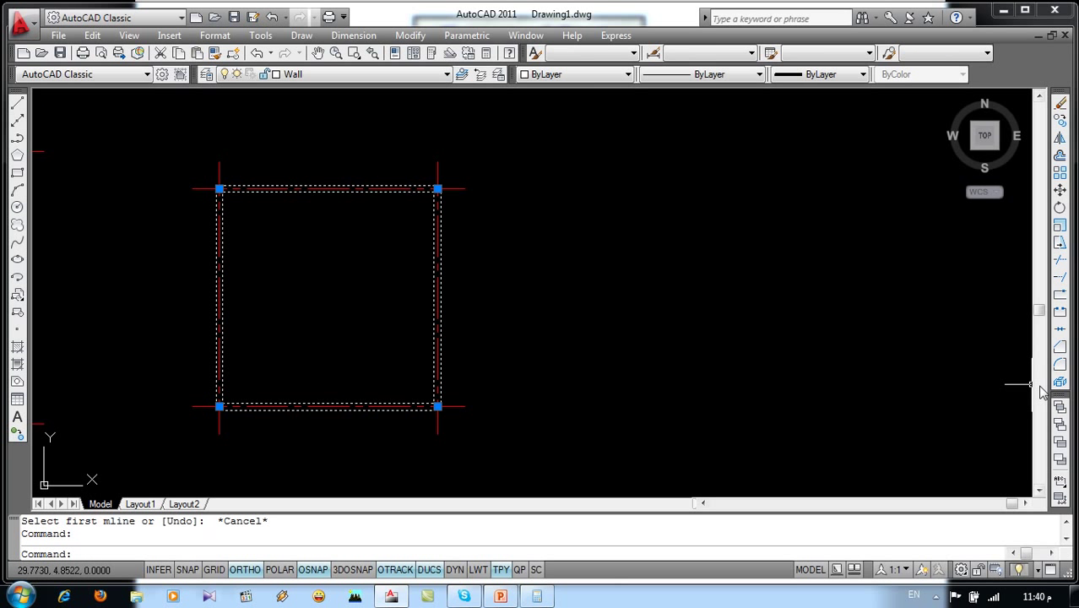
# Step: Explode the wall multiline and offset the right, top, left and bottom wall lines 1 unit inward
pyautogui.click(1060, 384)
pyautogui.press('Return')
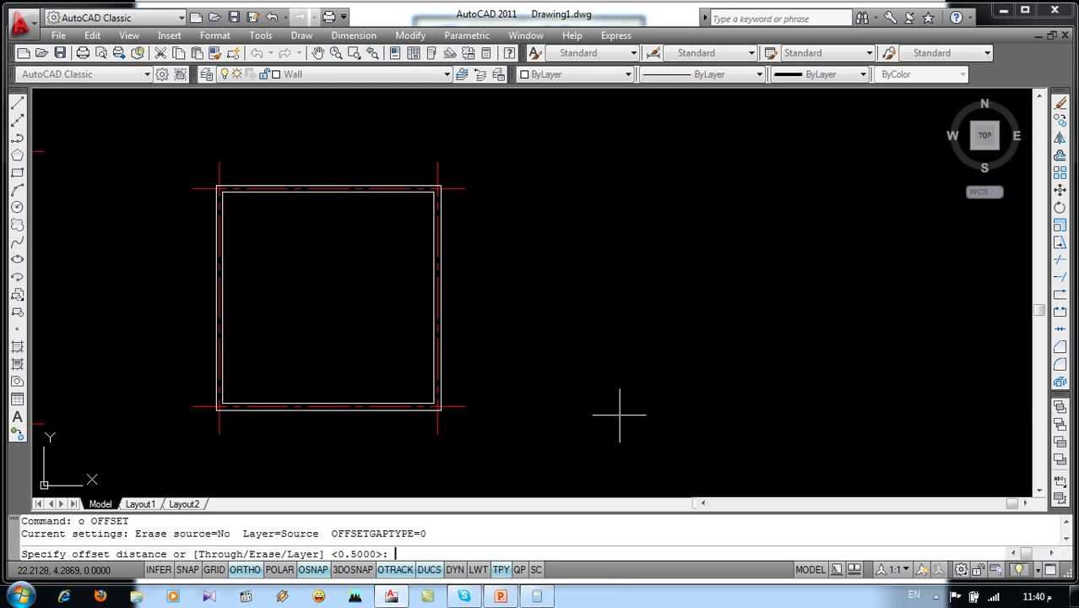
pyautogui.write('1')
pyautogui.press('Return')
pyautogui.click(438, 316)
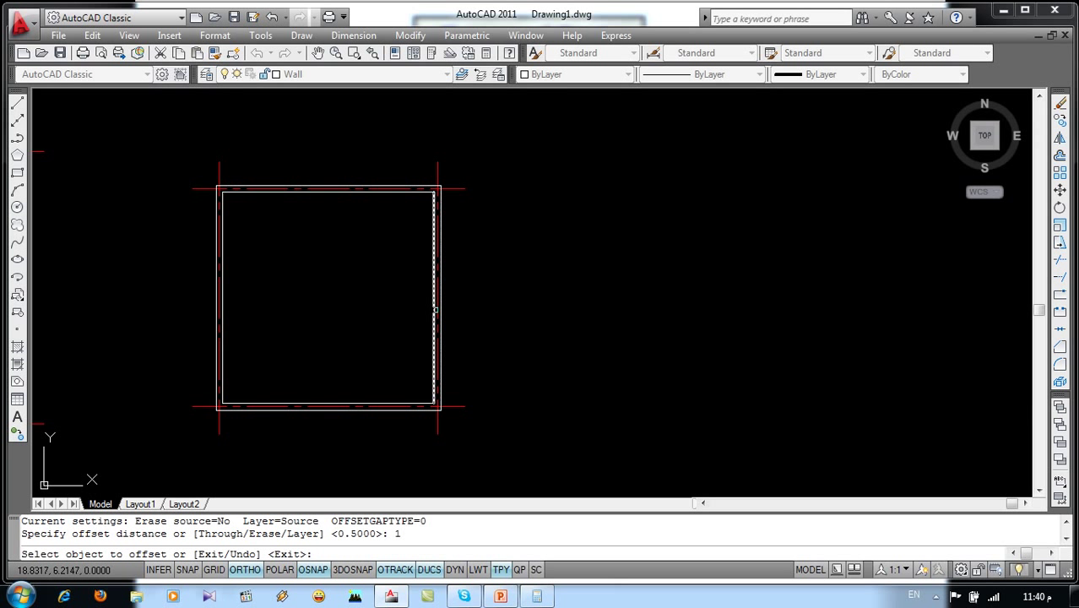
pyautogui.click(397, 304)
pyautogui.click(364, 196)
pyautogui.click(328, 263)
pyautogui.click(224, 299)
pyautogui.click(299, 379)
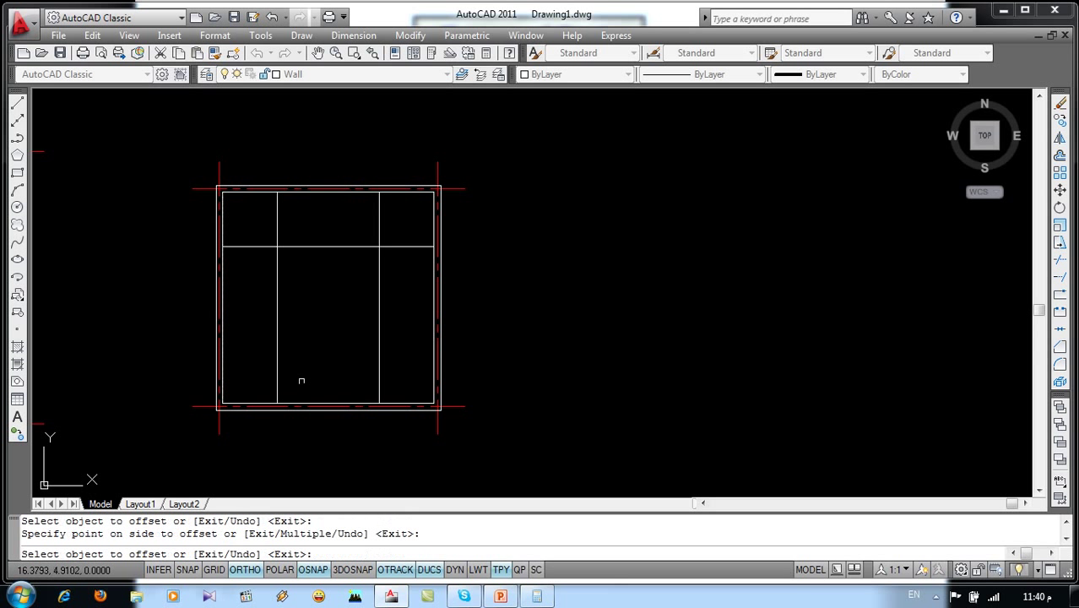
pyautogui.click(335, 404)
pyautogui.click(334, 342)
pyautogui.press('Return')
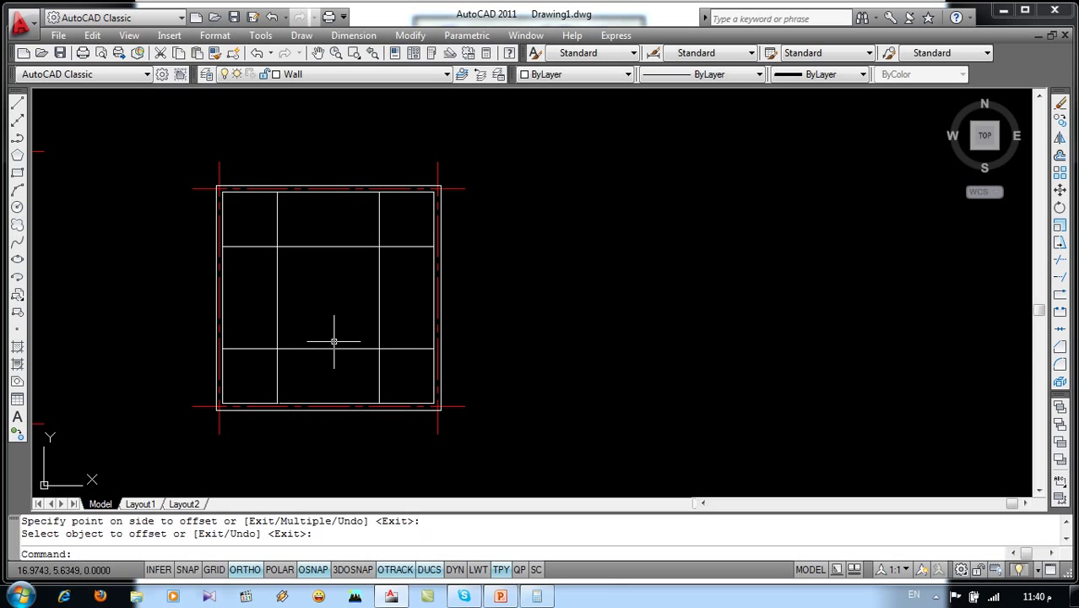
pyautogui.write('tr')
# Step: Trim the vertical lines out of the bottom strip
pyautogui.press('Return')
pyautogui.press('Return')
pyautogui.click(397, 361)
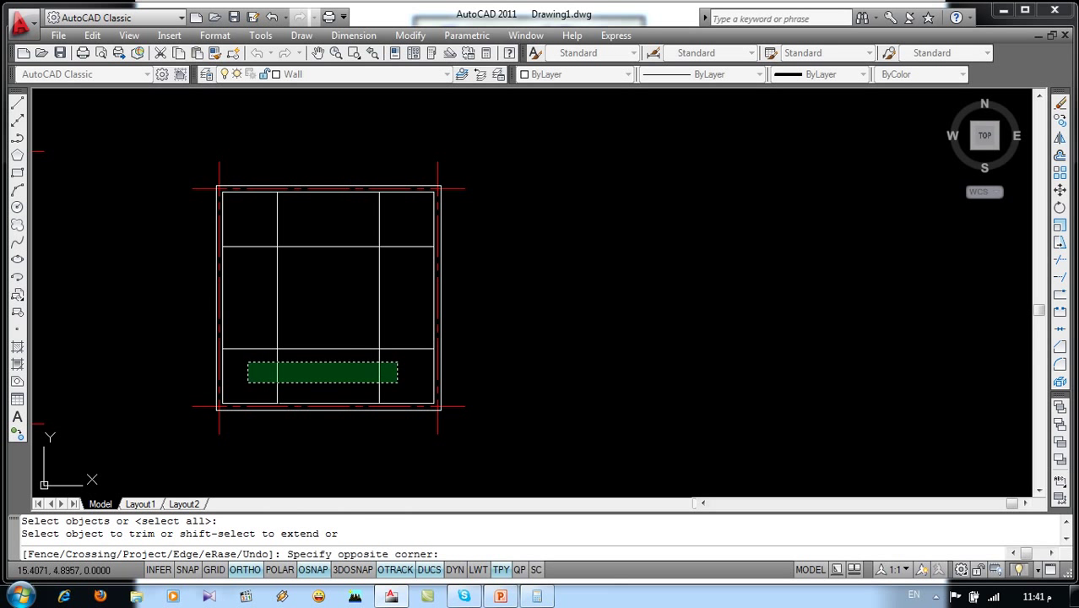
pyautogui.click(248, 381)
pyautogui.press('Return')
pyautogui.scroll(2, 314, 310)
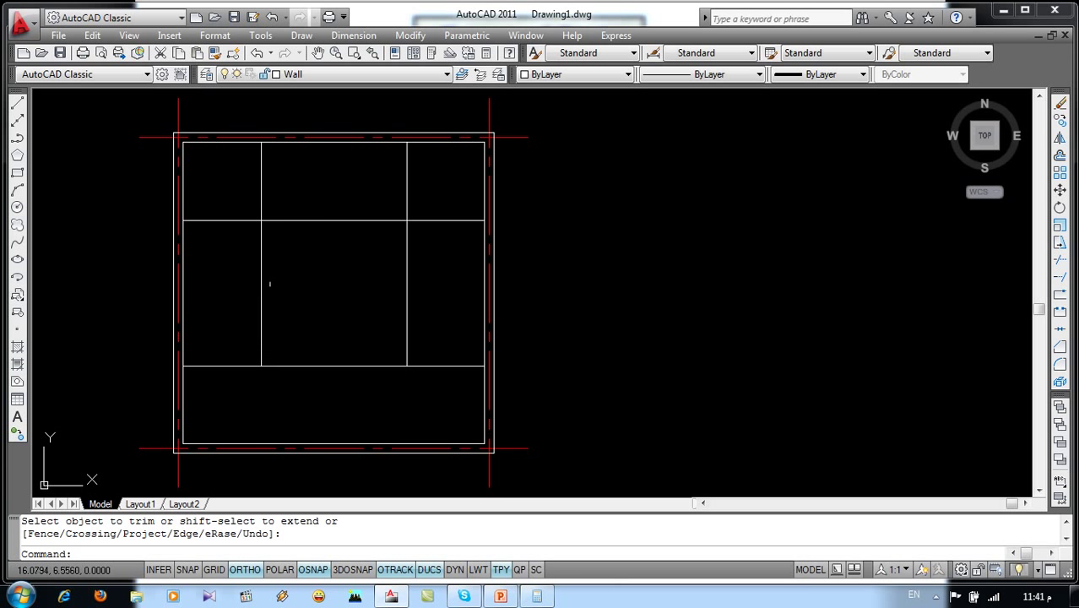
# Step: Offset the four inner lines 0.125 toward the centre of the well
pyautogui.write('o')
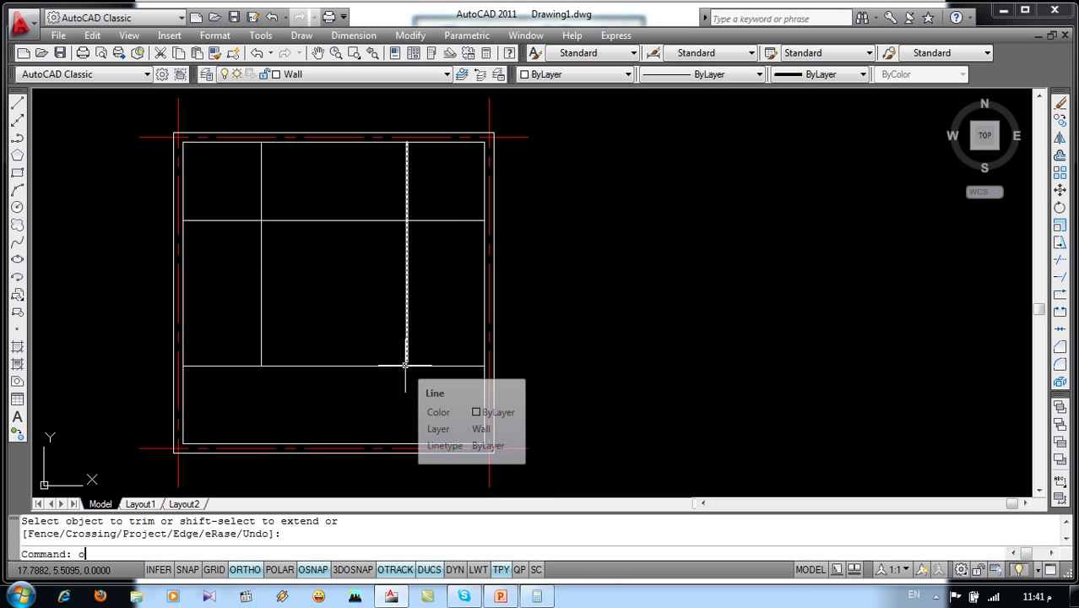
pyautogui.press('Return')
pyautogui.write('.125')
pyautogui.press('Return')
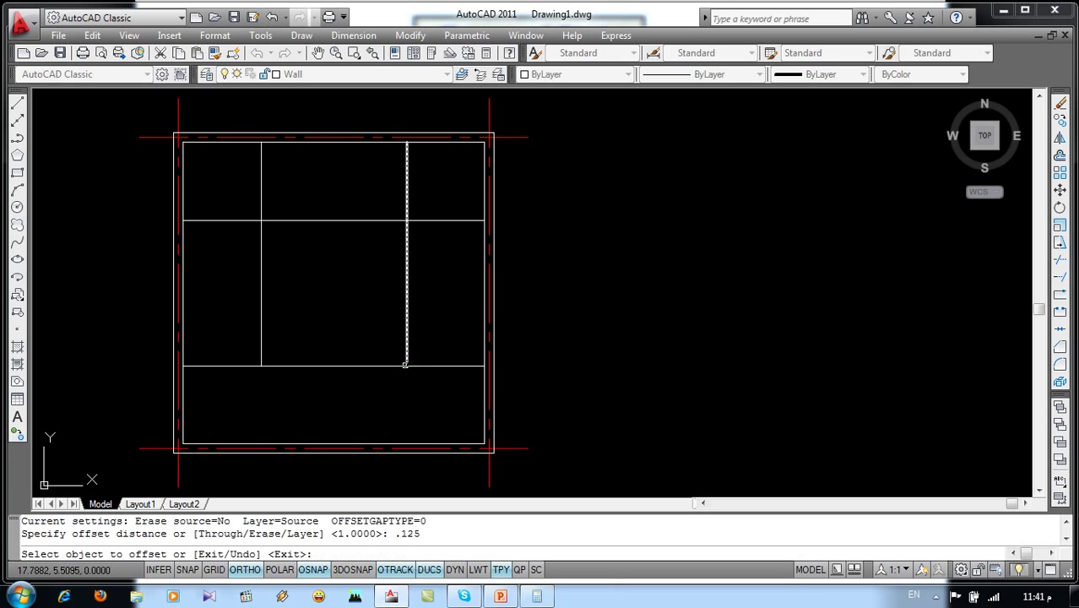
pyautogui.click(410, 286)
pyautogui.click(383, 287)
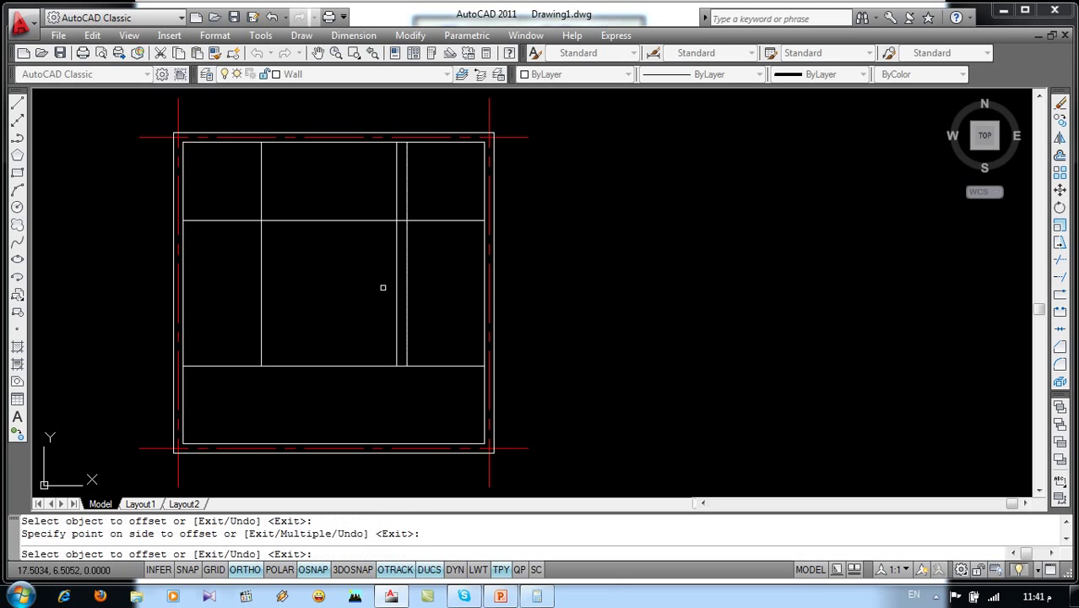
pyautogui.click(341, 255)
pyautogui.click(314, 221)
pyautogui.click(298, 302)
pyautogui.click(261, 302)
pyautogui.click(322, 307)
pyautogui.click(349, 369)
pyautogui.click(343, 314)
pyautogui.press('Return')
# Step: Chamfer the four corners of the offset lines to close the inner well square
pyautogui.write('ch')
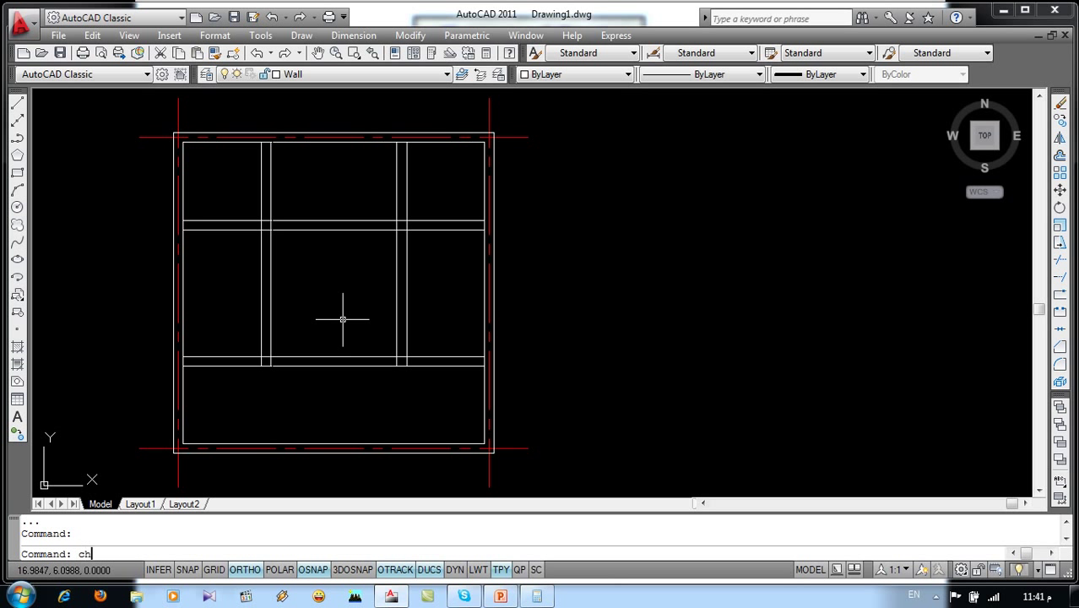
pyautogui.press('Return')
pyautogui.click(384, 358)
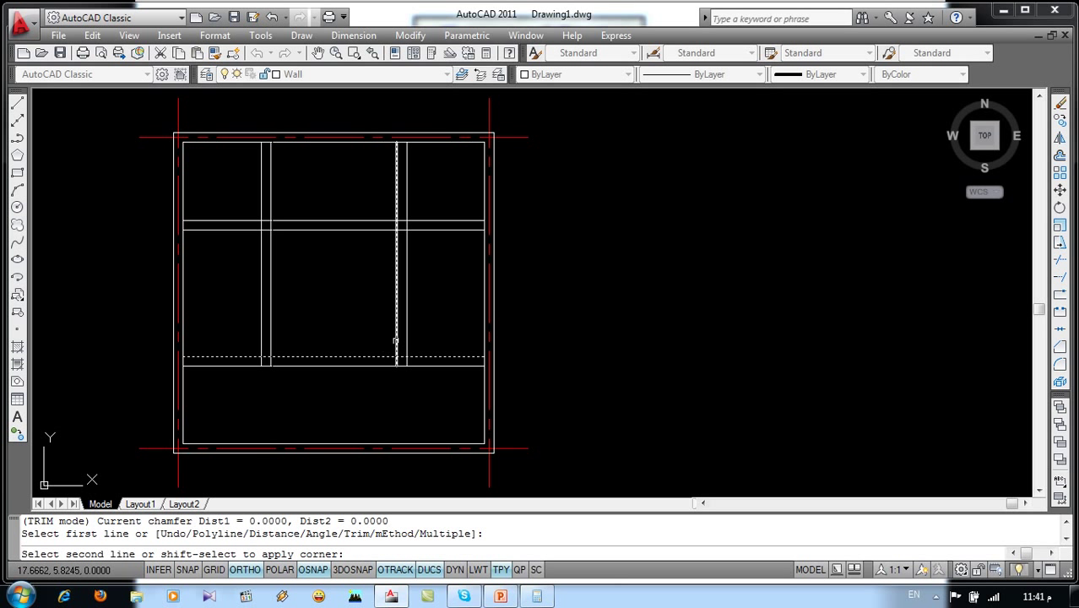
pyautogui.click(396, 337)
pyautogui.press('Return')
pyautogui.click(346, 228)
pyautogui.click(396, 270)
pyautogui.press('Return')
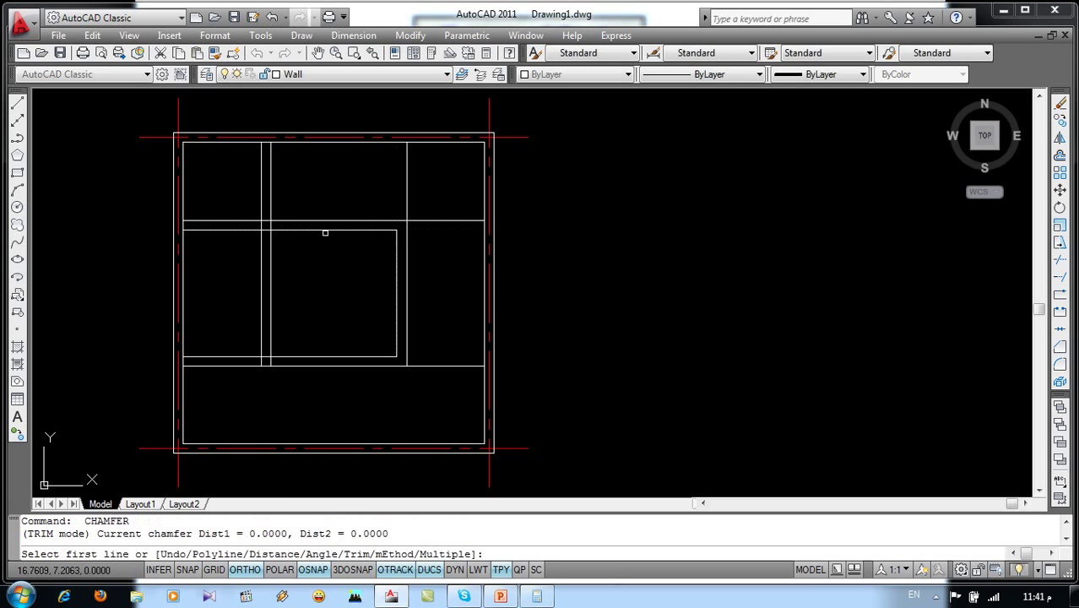
pyautogui.click(289, 233)
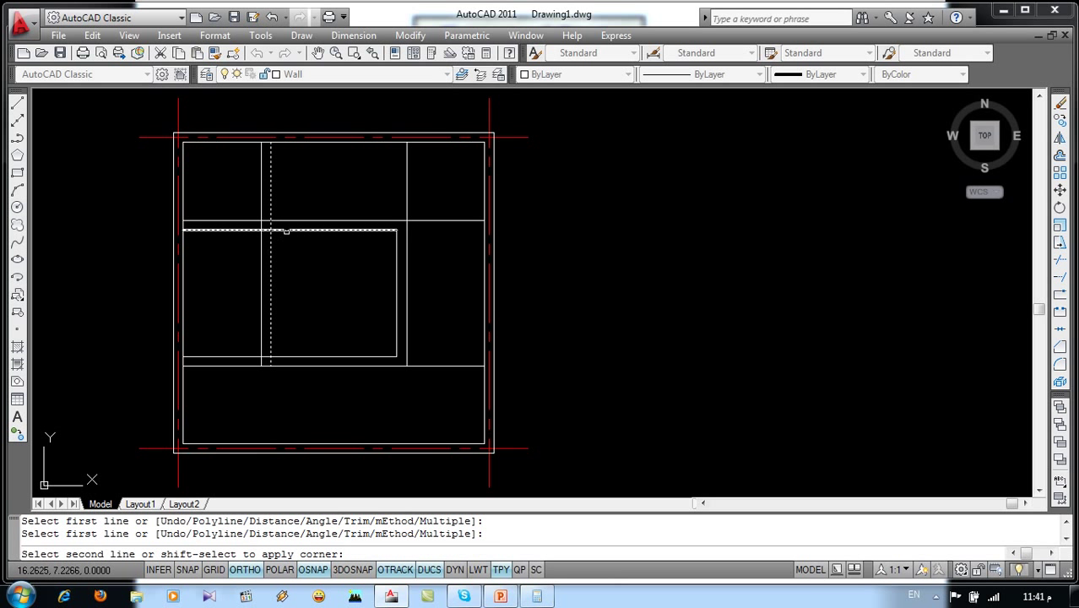
pyautogui.click(270, 253)
pyautogui.press('Return')
pyautogui.click(271, 290)
pyautogui.click(293, 358)
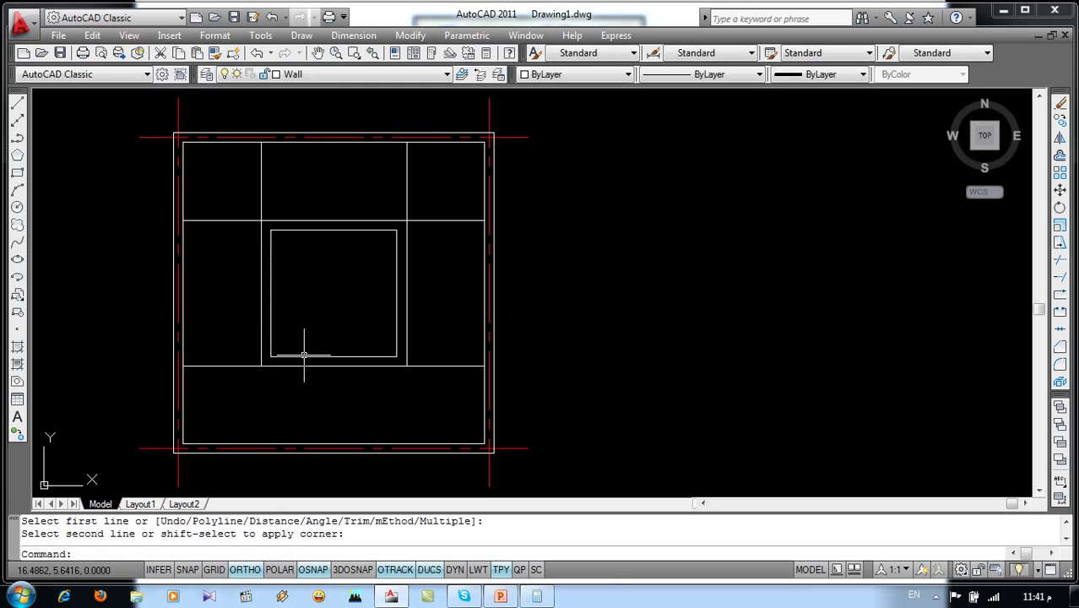
# Step: Draw both diagonal lines corner to corner across the well square
pyautogui.moveTo(384, 403); pyautogui.dragTo(425, 417, button='middle')
pyautogui.write('l')
pyautogui.press('Return')
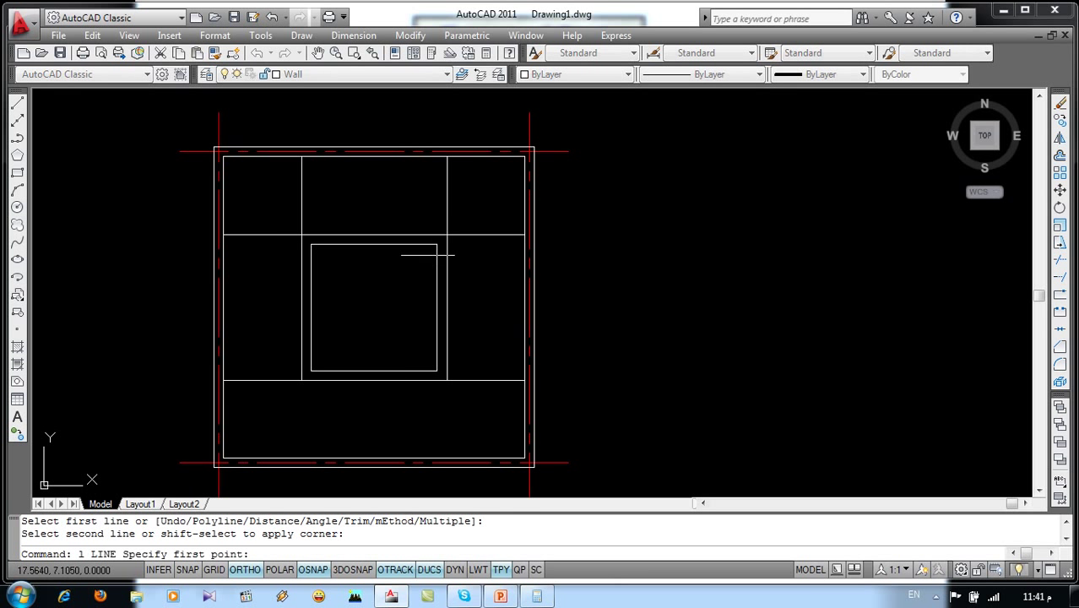
pyautogui.click(437, 244)
pyautogui.click(312, 369)
pyautogui.press('Return')
pyautogui.press('Return')
pyautogui.click(312, 245)
pyautogui.click(431, 369)
pyautogui.press('Return')
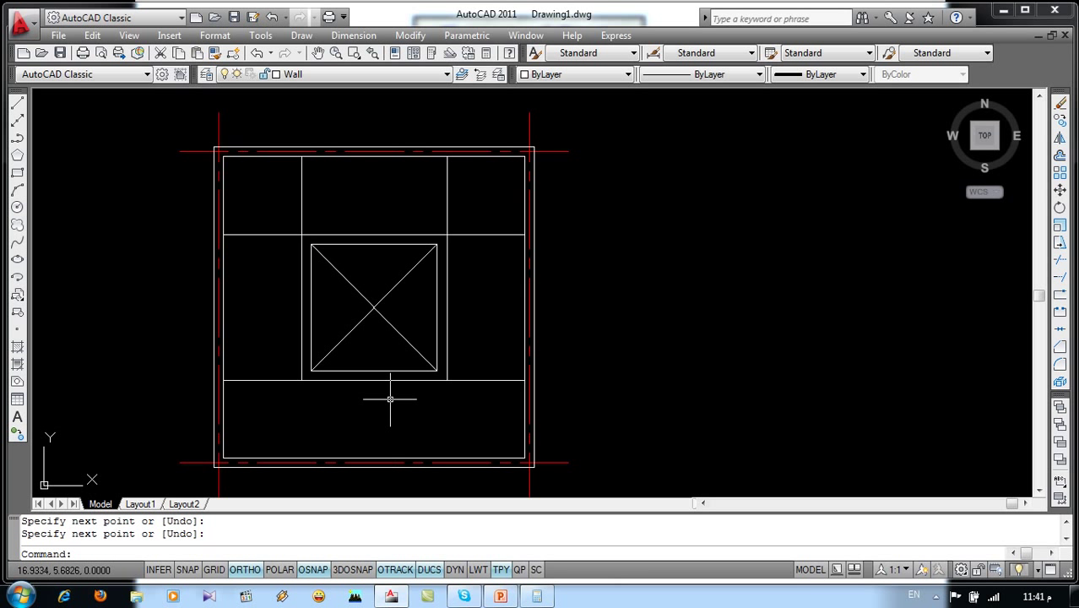
# Step: Add a vertical 1.8750 linear dimension for the left flight, placed left of the plan
pyautogui.click(353, 34)
pyautogui.click(358, 80)
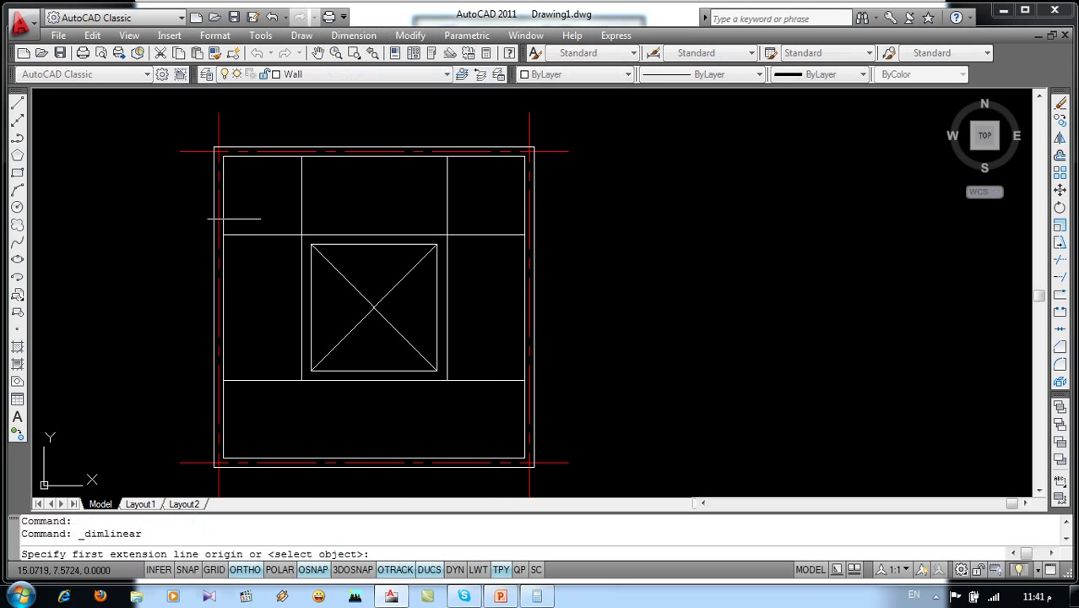
pyautogui.click(223, 234)
pyautogui.click(194, 372)
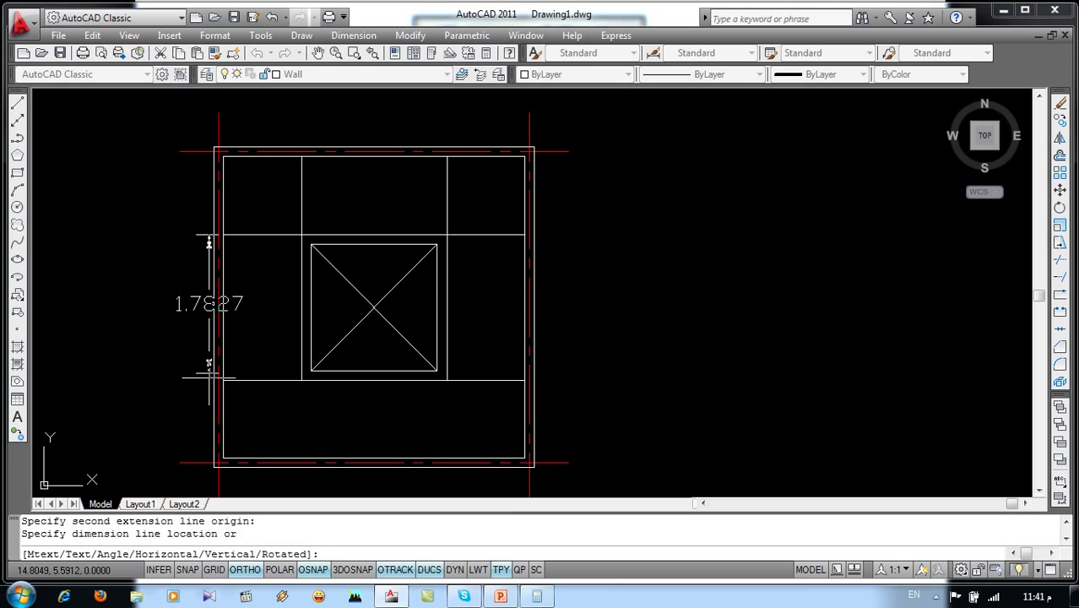
pyautogui.press('Escape')
pyautogui.press('Return')
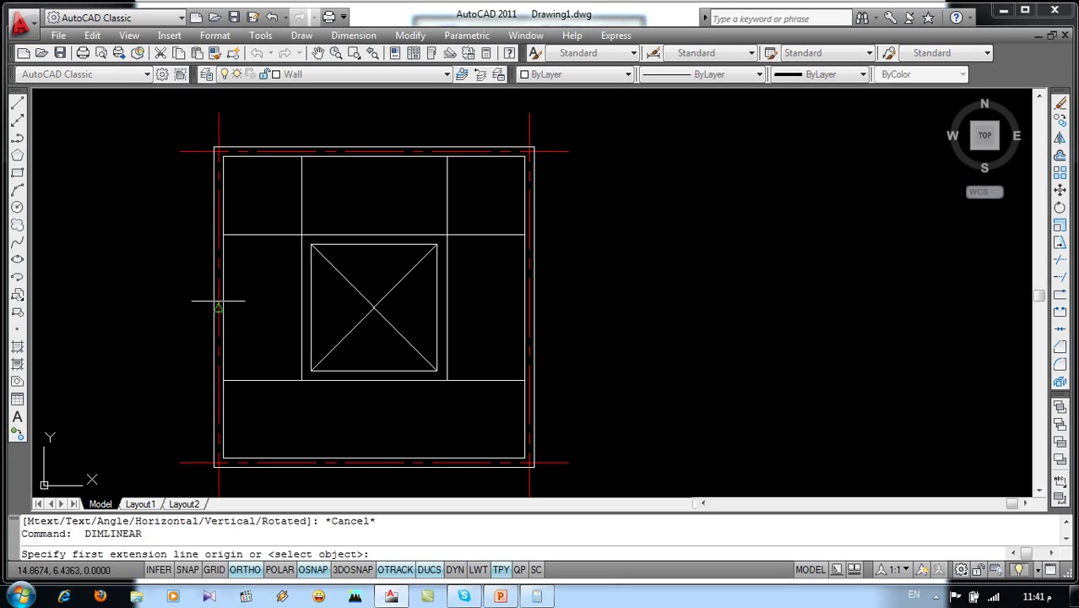
pyautogui.click(223, 234)
pyautogui.click(223, 379)
pyautogui.click(163, 304)
# Step: Add a horizontal 1.8750 linear dimension across the top flight, above the plan
pyautogui.press('Return')
pyautogui.click(302, 157)
pyautogui.click(447, 157)
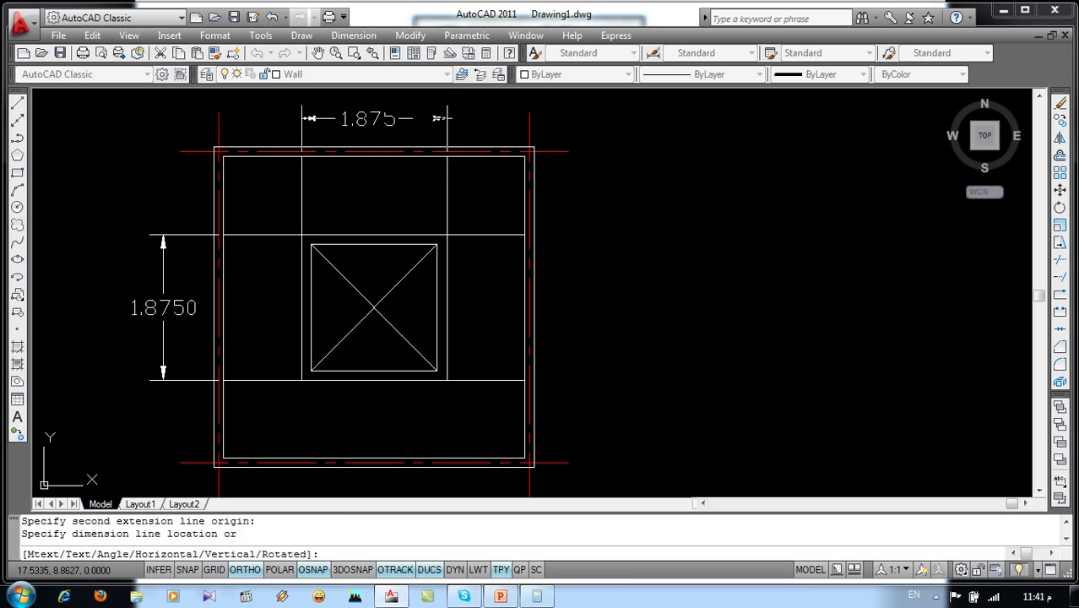
pyautogui.click(380, 114)
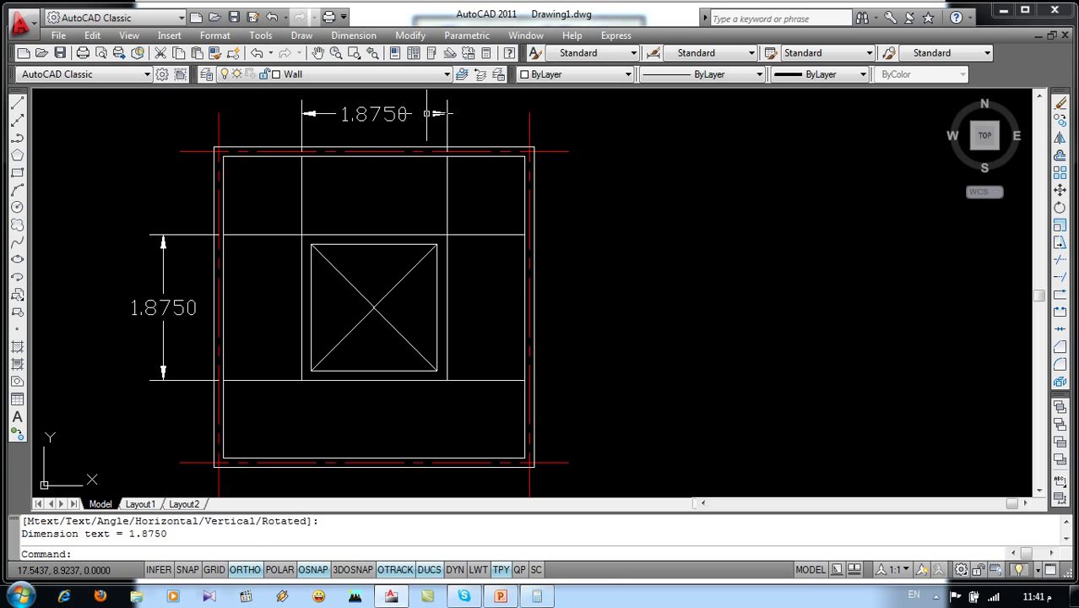
pyautogui.click(509, 596)
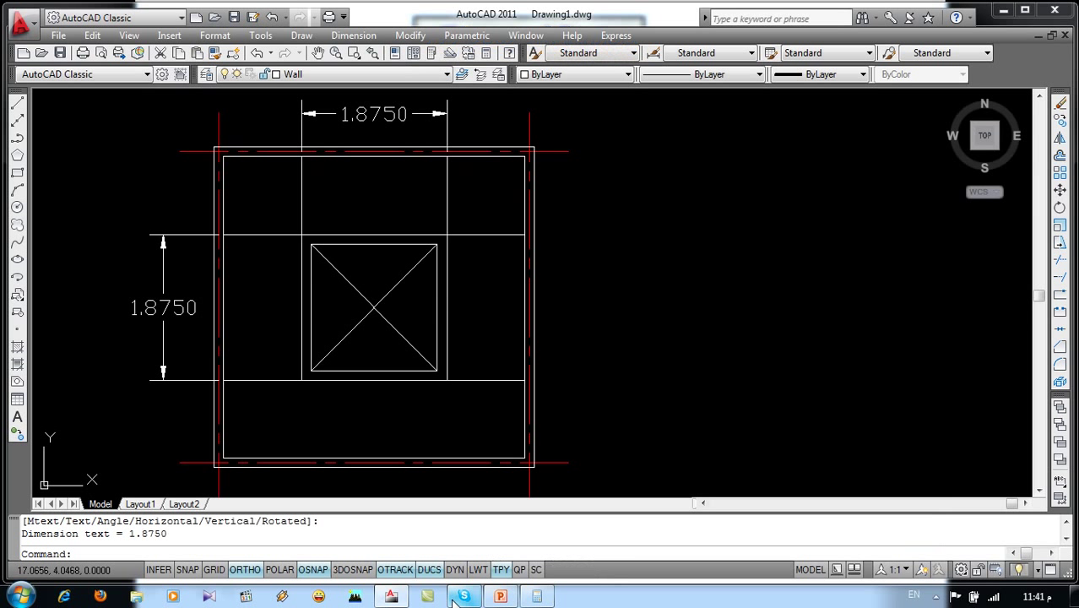
# Step: Divide 1.875 by 6 in Windows Calculator to get a 0.3125 tread spacing
pyautogui.click(536, 596)
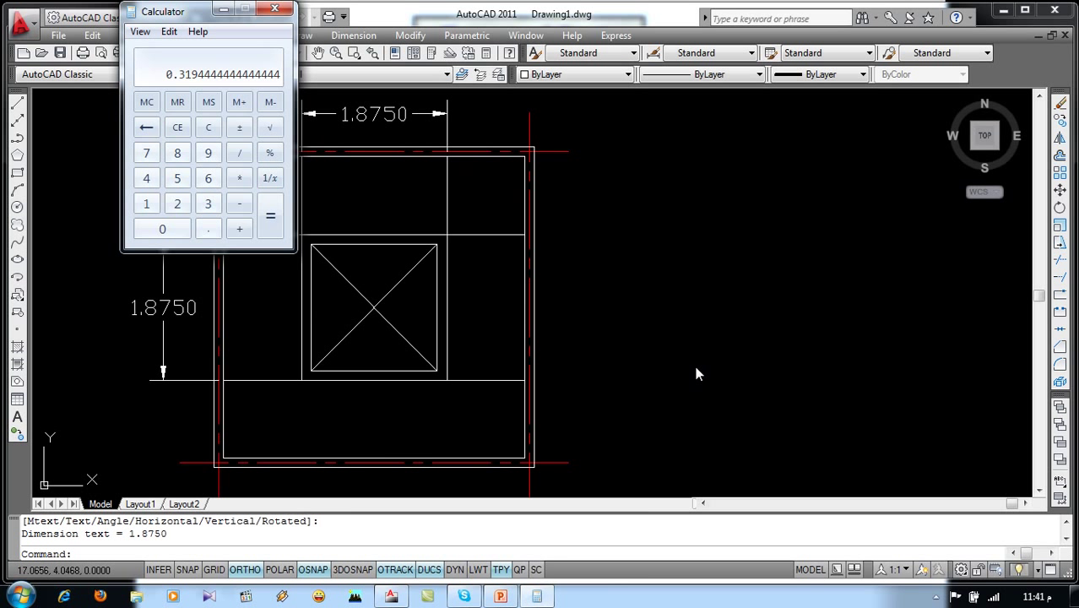
pyautogui.write('125')
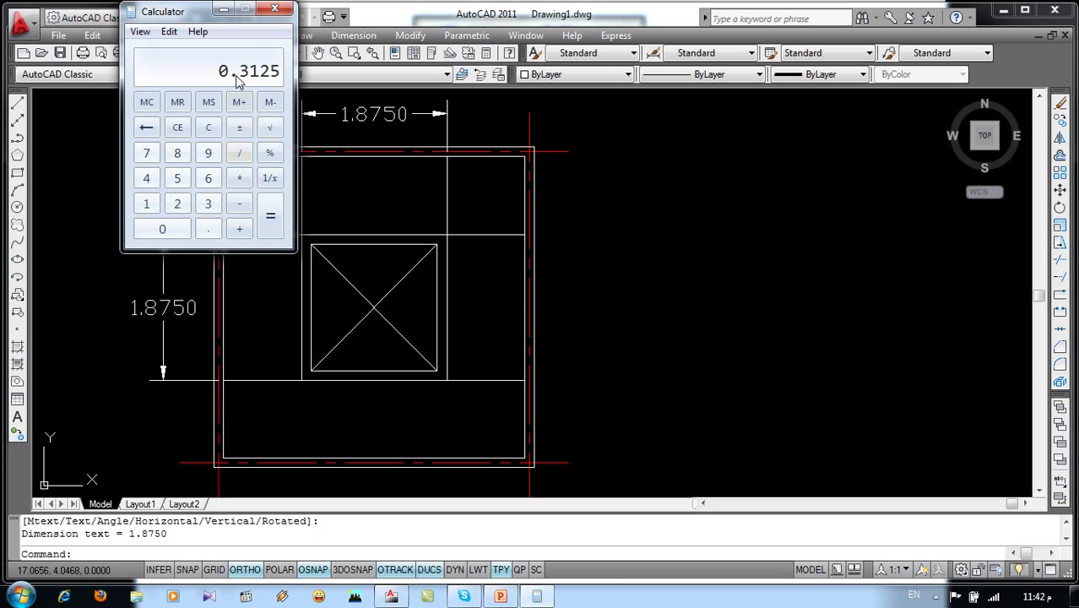
# Step: Offset five horizontal tread lines 0.3125 apart down the left flight
pyautogui.click(221, 11)
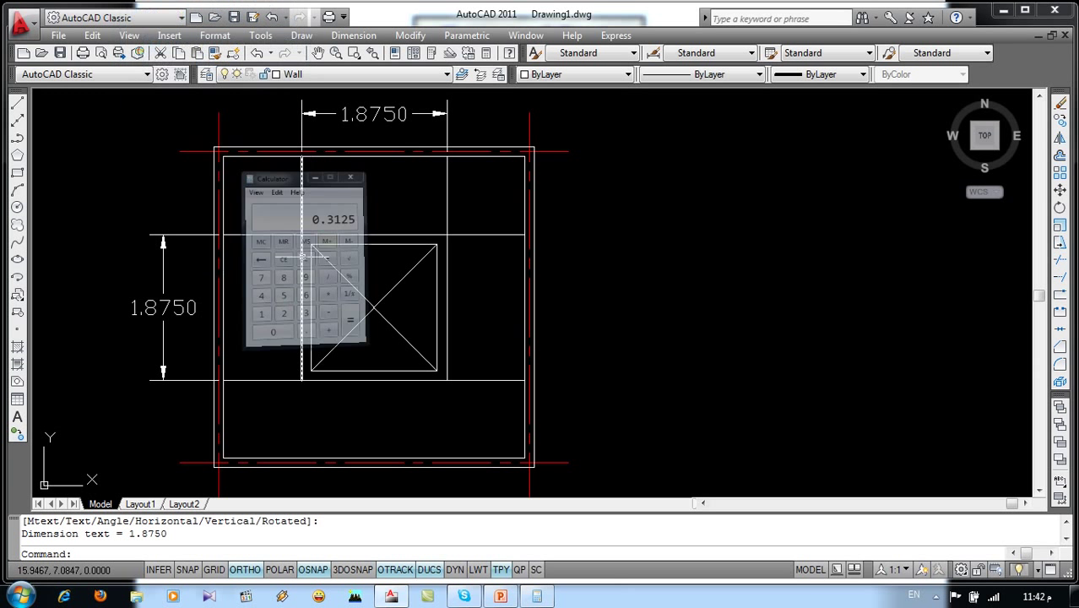
pyautogui.write('o')
pyautogui.press('Return')
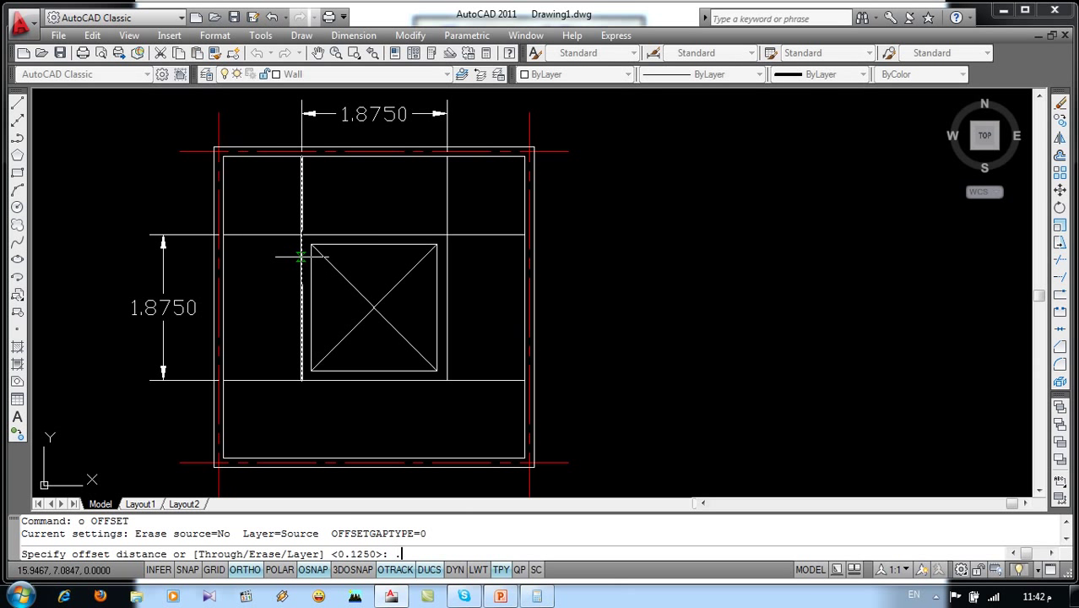
pyautogui.write('.')
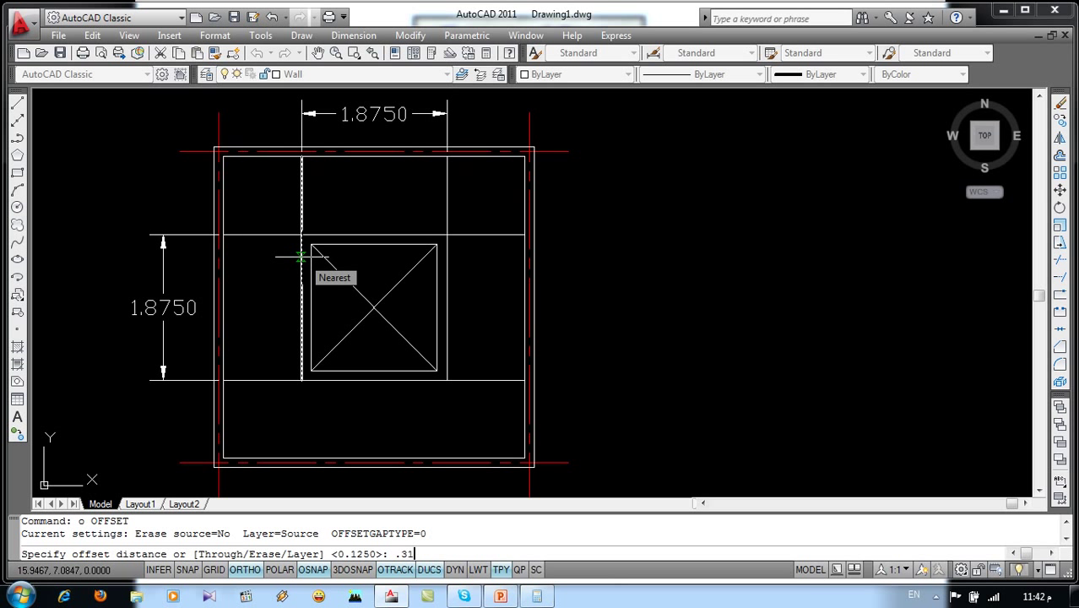
pyautogui.press('Return')
pyautogui.click(291, 234)
pyautogui.click(277, 308)
pyautogui.click(281, 258)
pyautogui.click(279, 291)
pyautogui.click(275, 282)
pyautogui.click(272, 305)
pyautogui.click(271, 307)
pyautogui.click(272, 350)
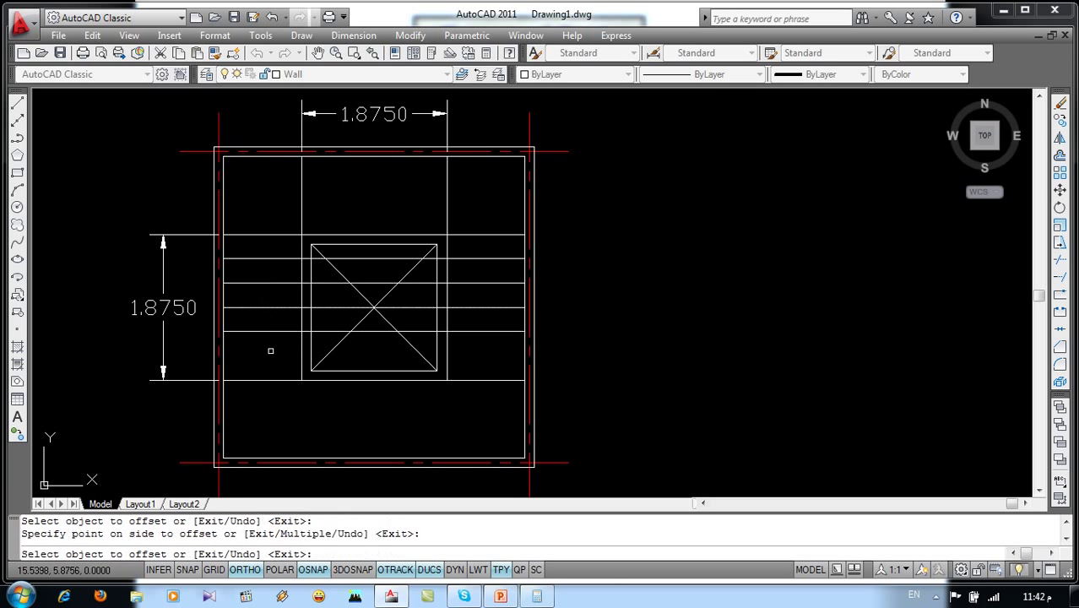
pyautogui.click(275, 331)
pyautogui.click(272, 365)
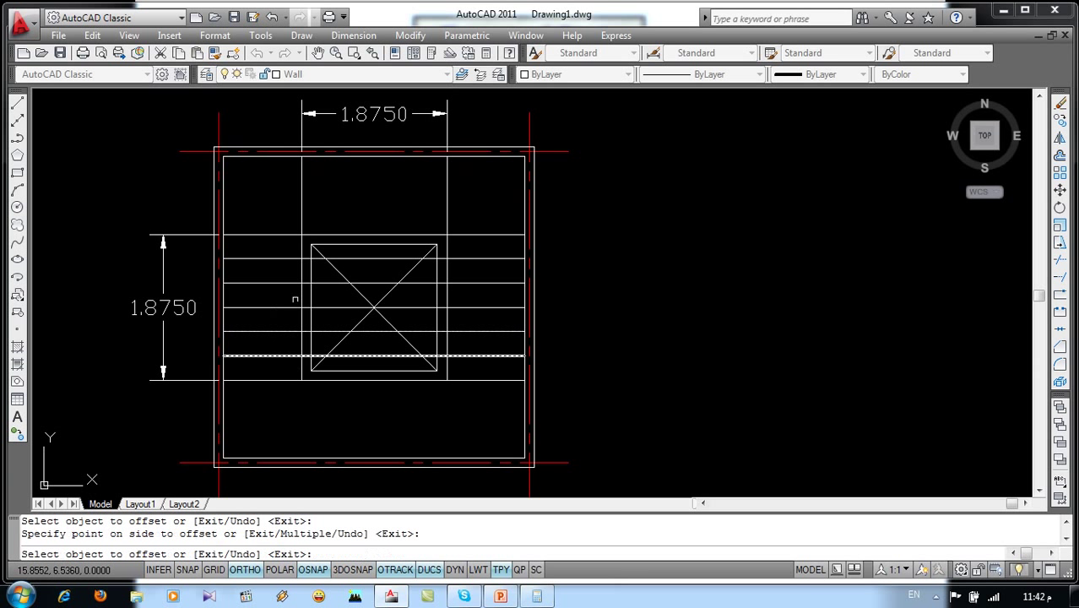
# Step: Offset five vertical tread lines 0.3125 apart across the top flight
pyautogui.click(300, 207)
pyautogui.click(349, 202)
pyautogui.click(326, 210)
pyautogui.click(355, 207)
pyautogui.click(350, 207)
pyautogui.click(389, 207)
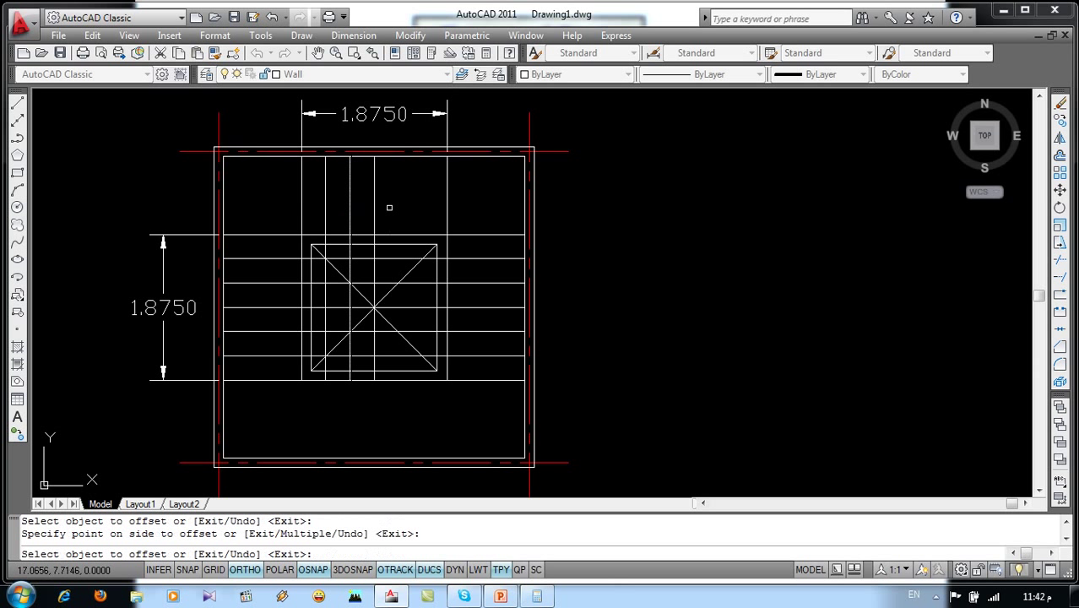
pyautogui.click(373, 211)
pyautogui.click(426, 203)
pyautogui.click(400, 210)
pyautogui.click(422, 211)
pyautogui.press('Return')
# Step: Delete the top and left 1.8750 dimensions
pyautogui.click(332, 127)
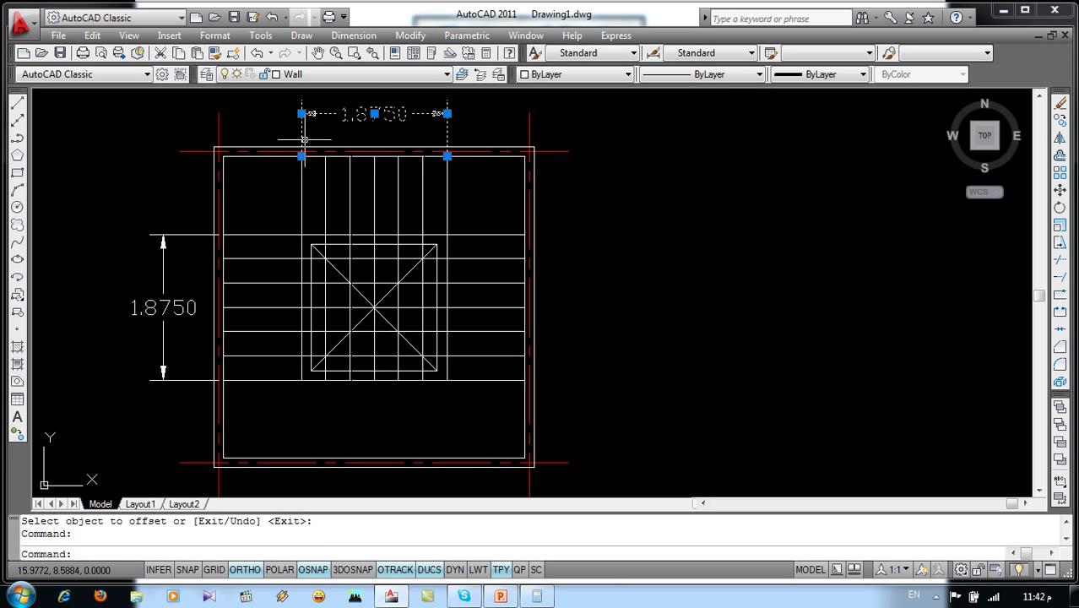
pyautogui.press('Delete')
pyautogui.click(189, 180)
pyautogui.click(90, 310)
pyautogui.press('Delete')
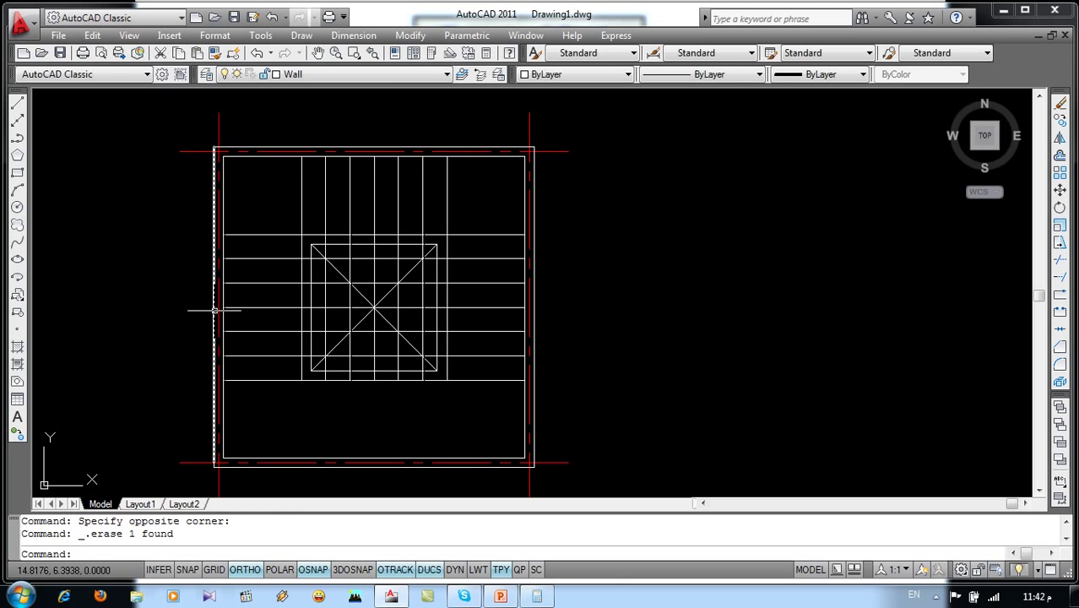
# Step: Trim the horizontal tread lines between the well's left and right vertical boundaries
pyautogui.write('tr')
pyautogui.press('Return')
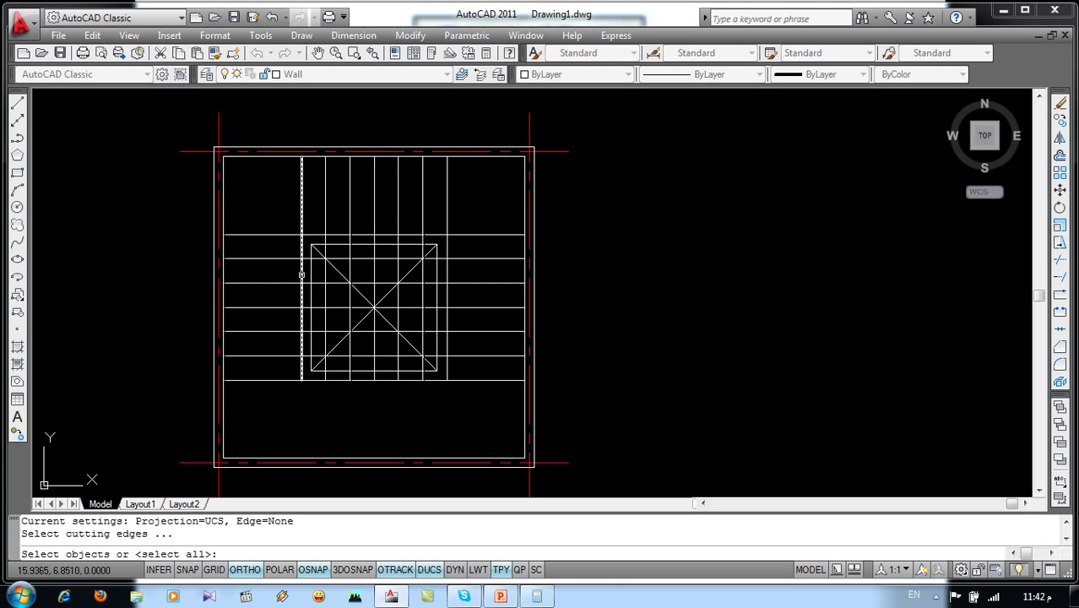
pyautogui.click(302, 274)
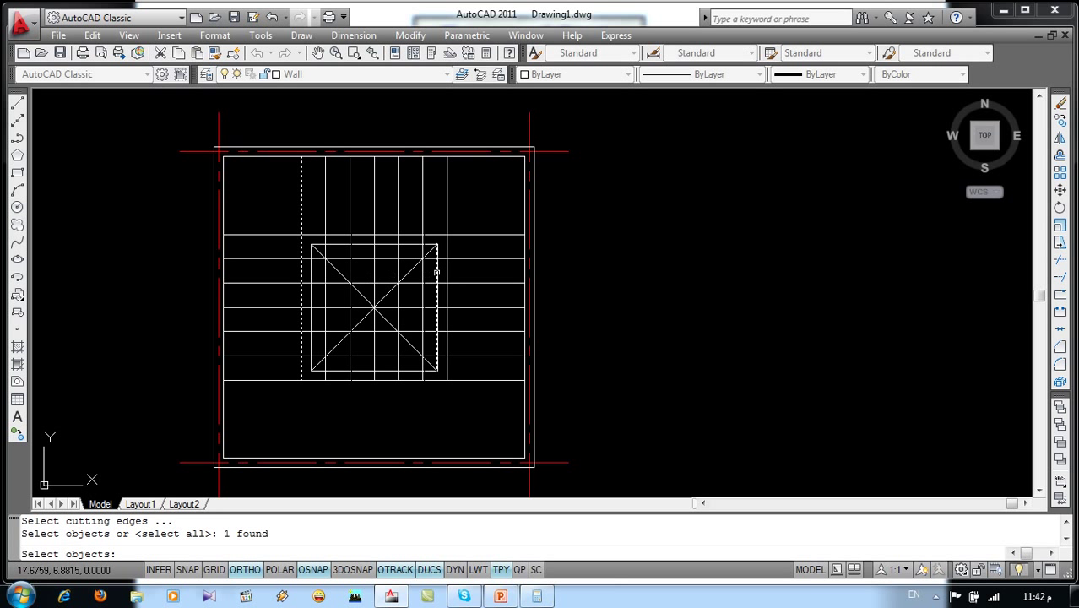
pyautogui.click(447, 271)
pyautogui.press('Return')
pyautogui.click(385, 251)
pyautogui.click(381, 287)
pyautogui.click(385, 306)
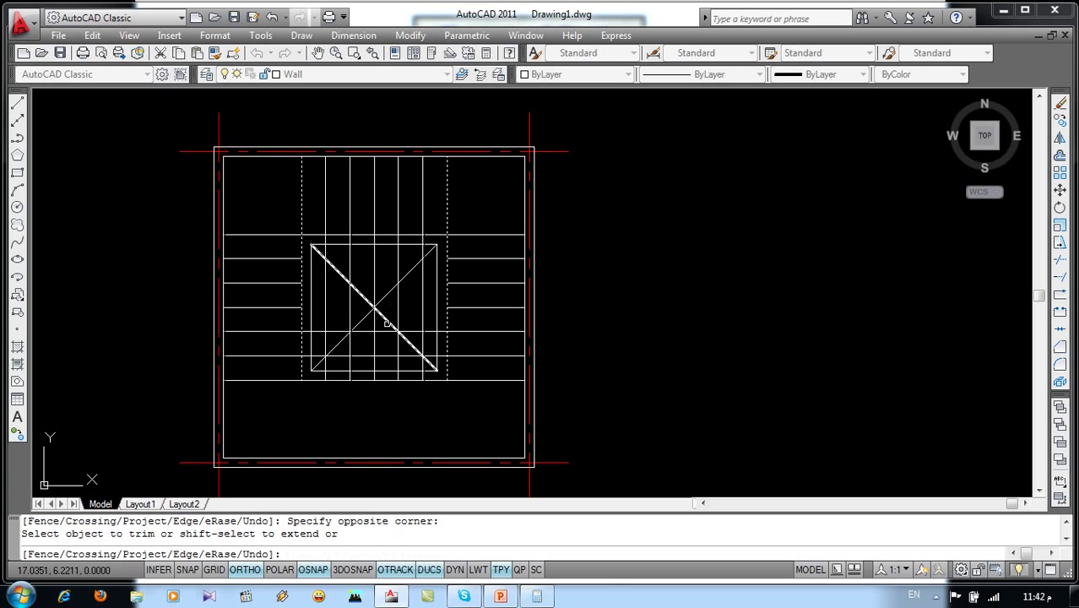
pyautogui.click(385, 330)
pyautogui.click(385, 344)
pyautogui.click(384, 361)
# Step: Trim the vertical tread lines inside the well, using the upper and lower boundaries as edges
pyautogui.press('Return')
pyautogui.press('Return')
pyautogui.click(378, 380)
pyautogui.click(379, 380)
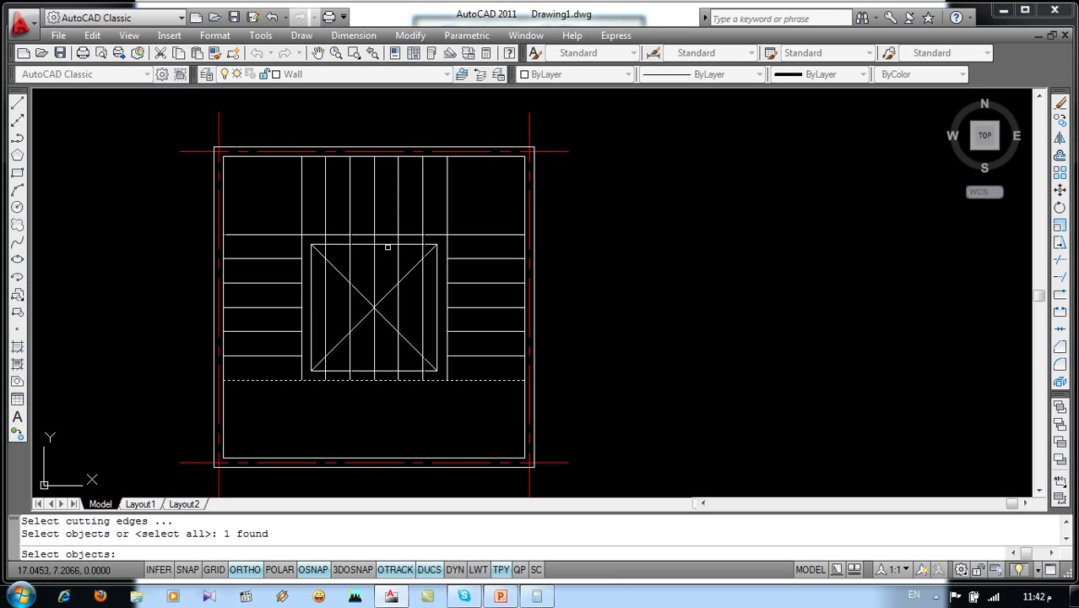
pyautogui.click(388, 233)
pyautogui.press('Return')
pyautogui.click(410, 253)
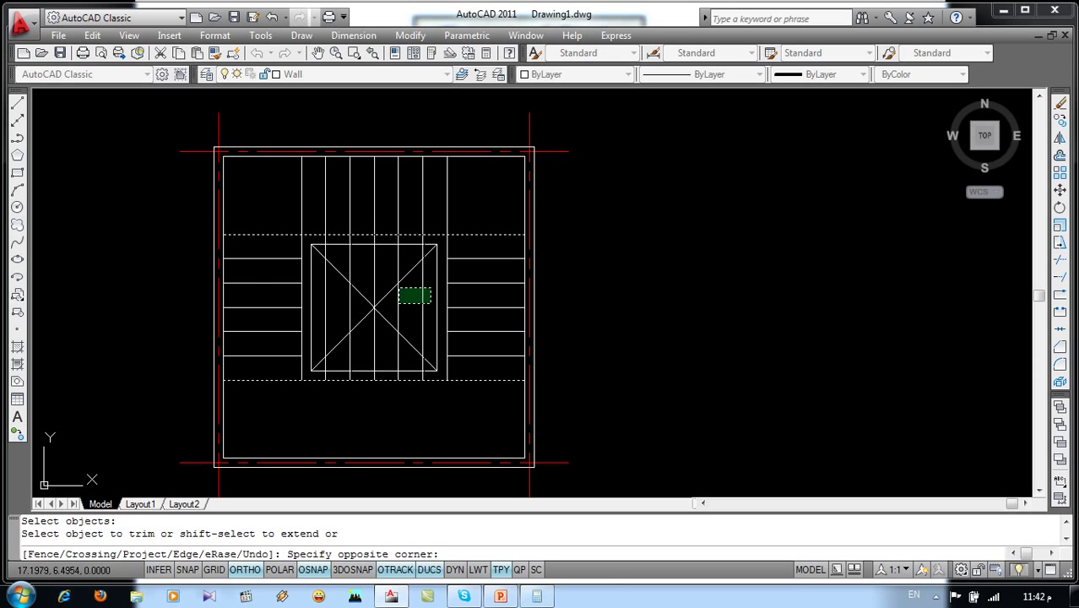
pyautogui.click(399, 289)
pyautogui.click(376, 274)
pyautogui.click(338, 271)
pyautogui.click(335, 279)
pyautogui.click(314, 299)
pyautogui.press('Return')
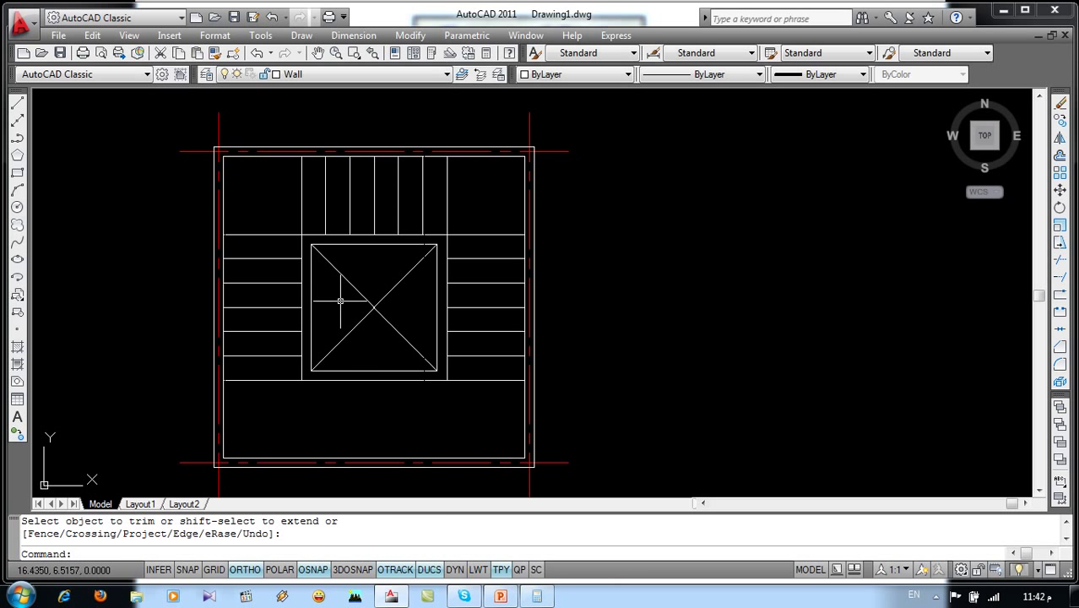
# Step: Offset each left-flight tread line and the full-width flight edge line by 0.03
pyautogui.moveTo(323, 346); pyautogui.dragTo(363, 348, button='middle')
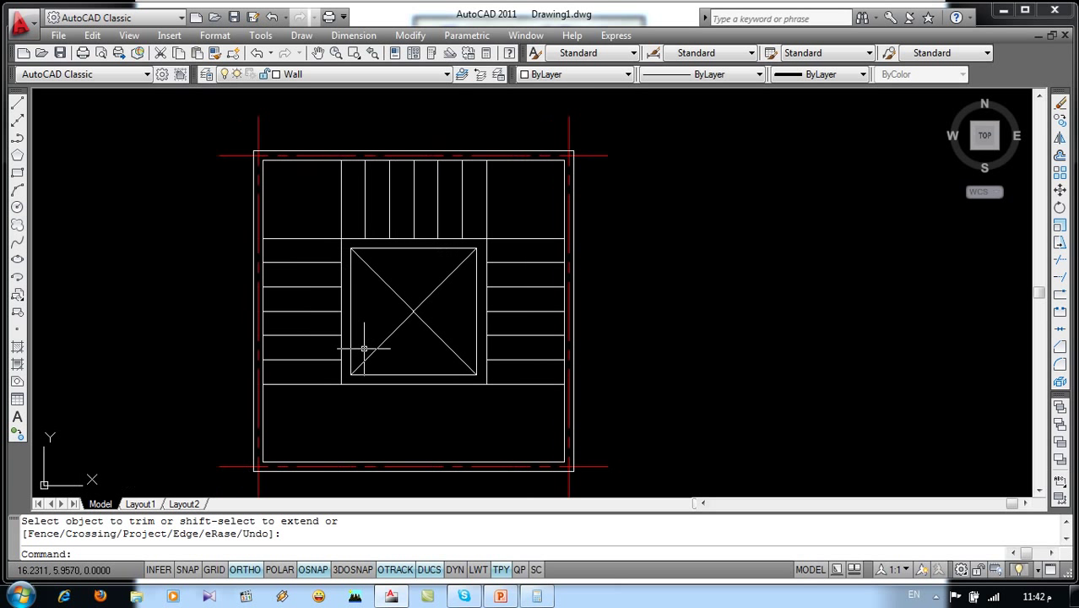
pyautogui.write('o')
pyautogui.press('Return')
pyautogui.write('.')
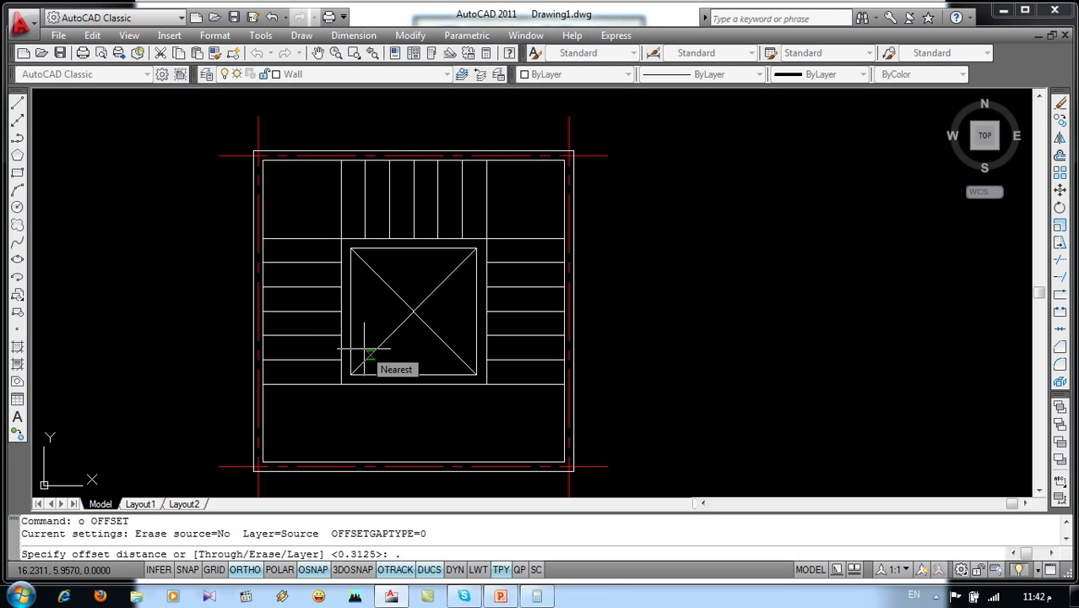
pyautogui.press('Return')
pyautogui.click(308, 384)
pyautogui.click(309, 375)
pyautogui.click(311, 360)
pyautogui.click(313, 339)
pyautogui.click(316, 335)
pyautogui.click(317, 311)
pyautogui.click(320, 312)
pyautogui.click(319, 282)
pyautogui.click(326, 286)
pyautogui.click(326, 275)
pyautogui.click(326, 263)
pyautogui.click(325, 249)
pyautogui.click(325, 239)
pyautogui.click(324, 216)
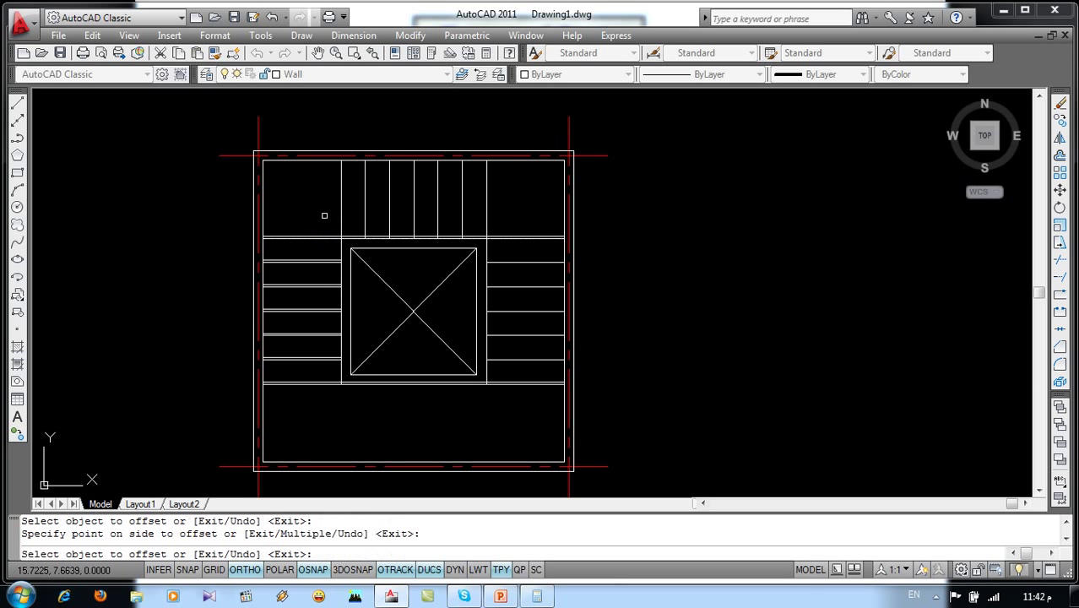
pyautogui.press('Return')
# Step: Trim the overshooting tread segment back to the vertical boundary line
pyautogui.write('r')
pyautogui.press('Return')
pyautogui.click(341, 211)
pyautogui.press('Return')
pyautogui.click(356, 236)
pyautogui.scroll(1, 333, 372)
pyautogui.scroll(1, 332, 373)
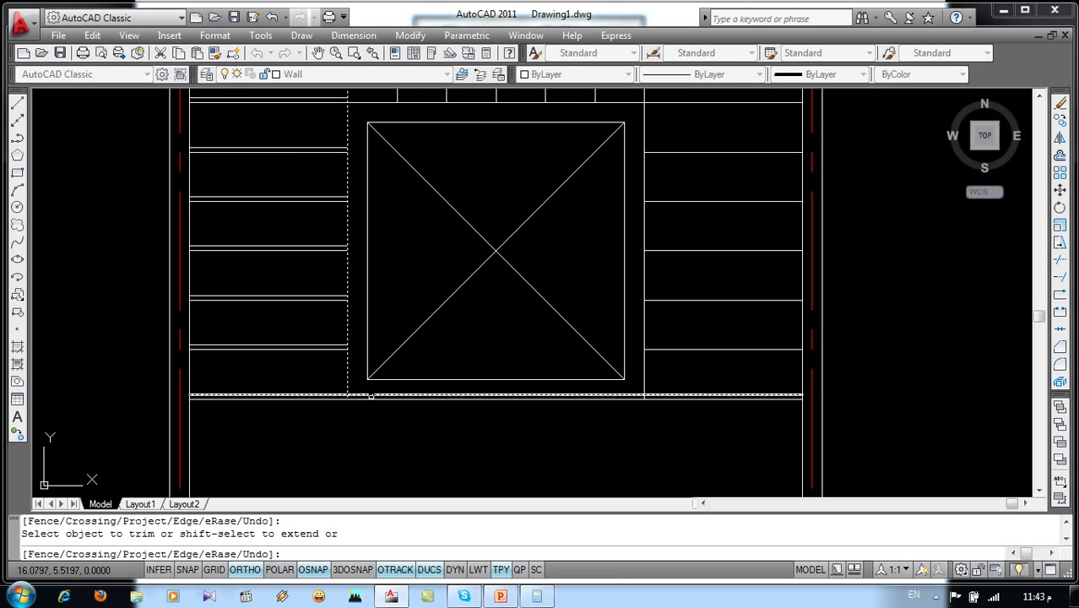
pyautogui.press('Return')
# Step: Move the left flight's bottom tread line onto the Dash layer
pyautogui.click(302, 393)
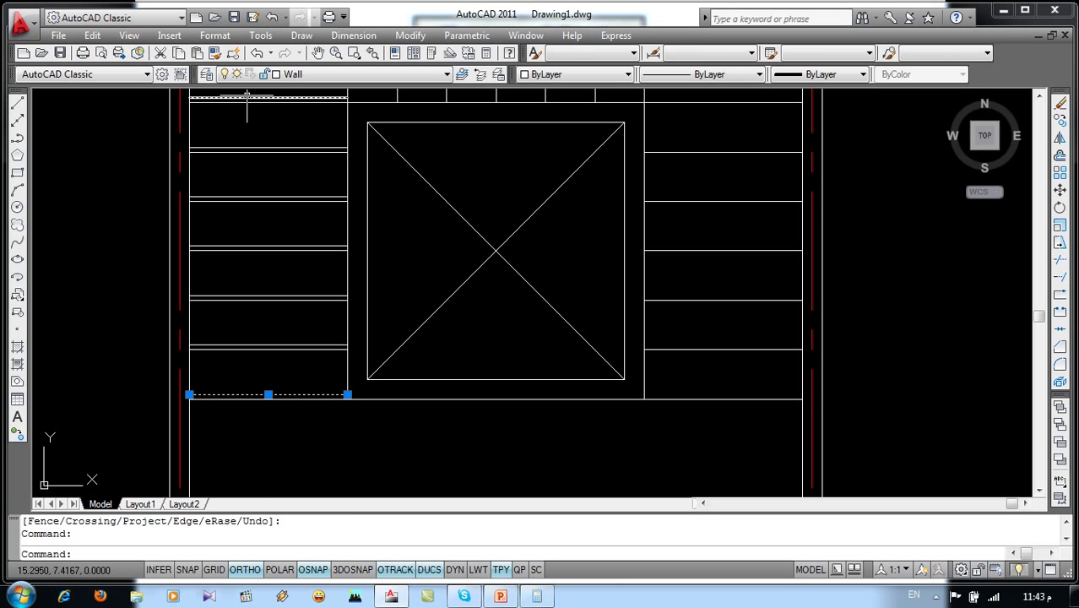
pyautogui.click(305, 75)
pyautogui.click(302, 116)
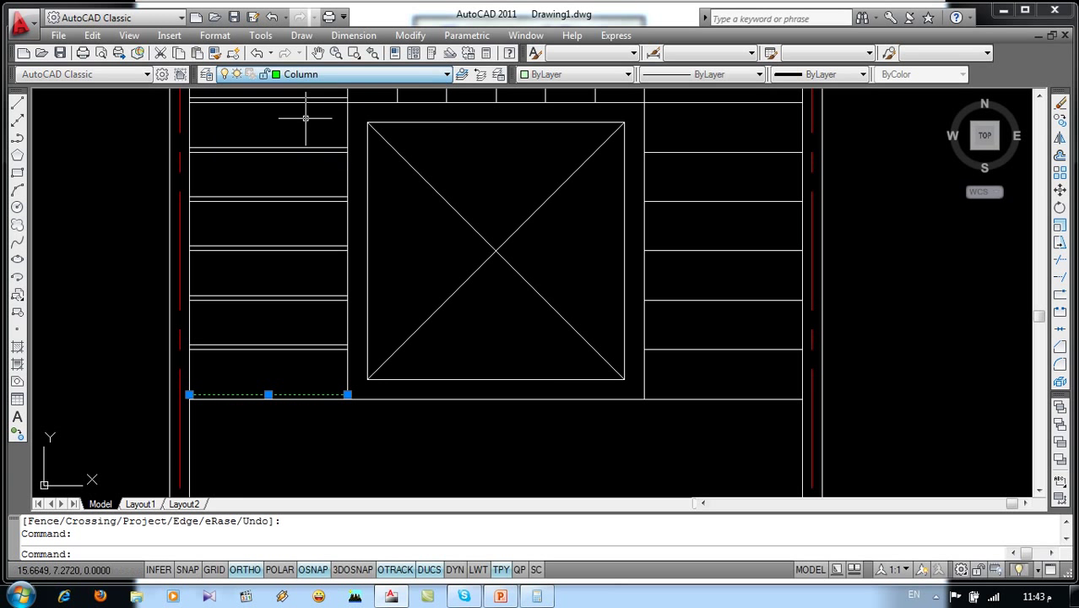
pyautogui.click(329, 74)
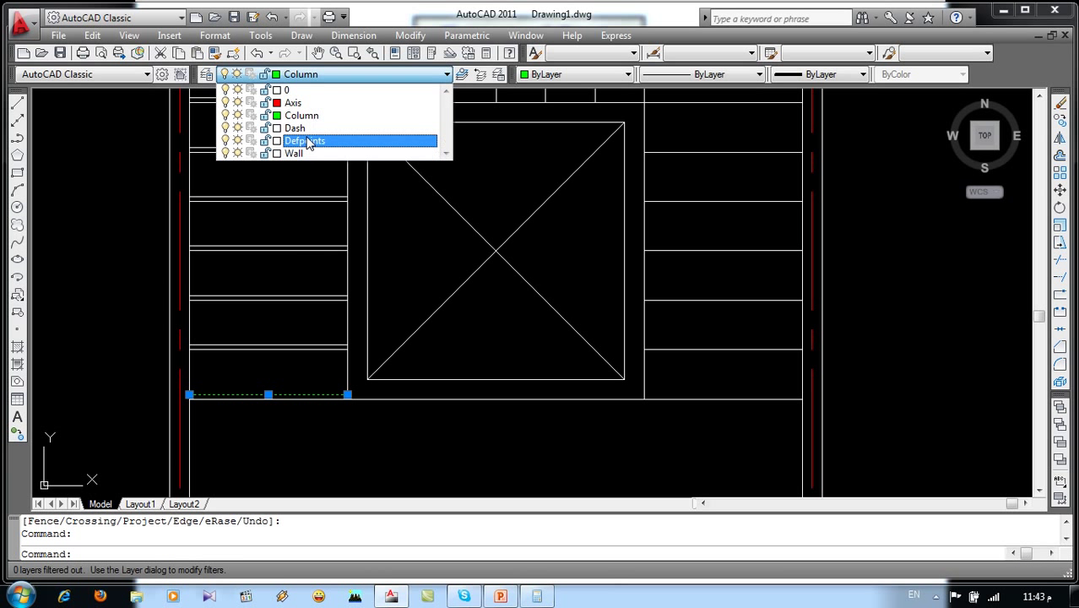
pyautogui.click(295, 150)
pyautogui.press('Escape')
# Step: Set that dashed tread line's linetype scale to 0.5 in Properties
pyautogui.doubleClick(313, 394)
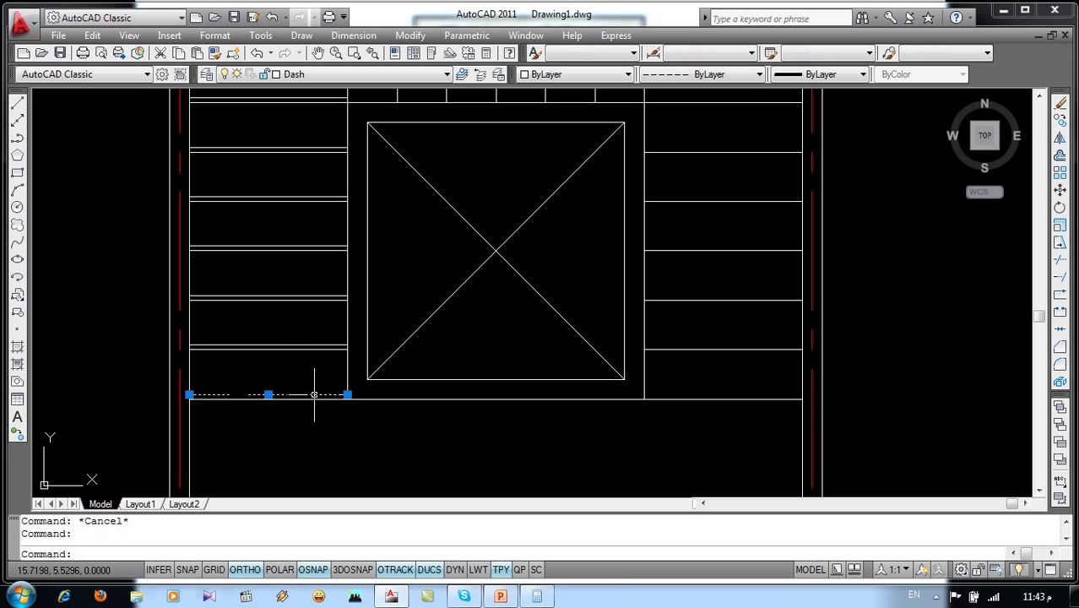
pyautogui.click(124, 146)
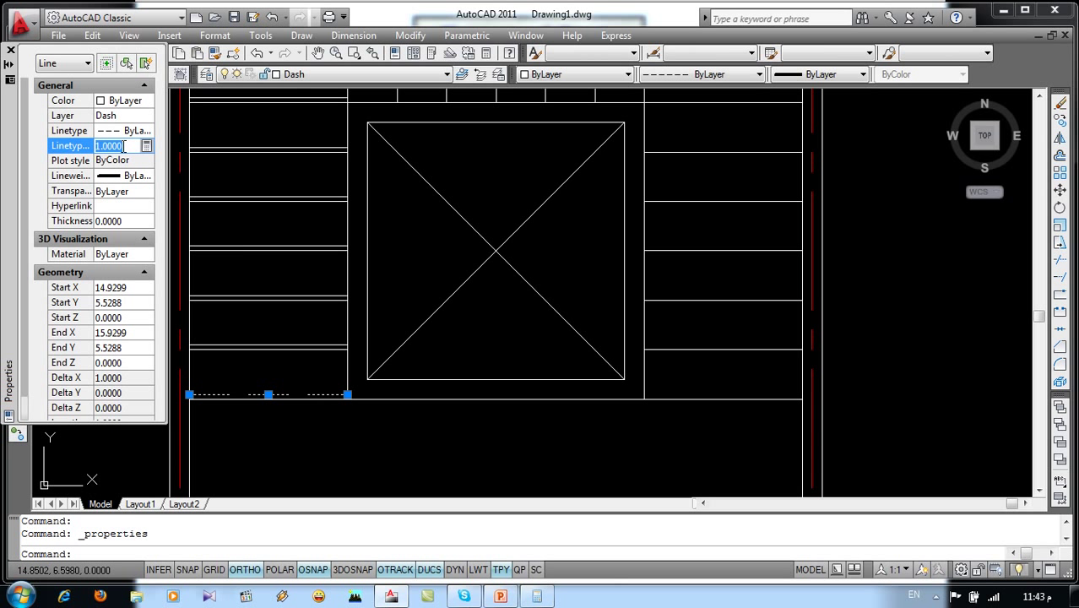
pyautogui.write('.5')
pyautogui.press('Tab')
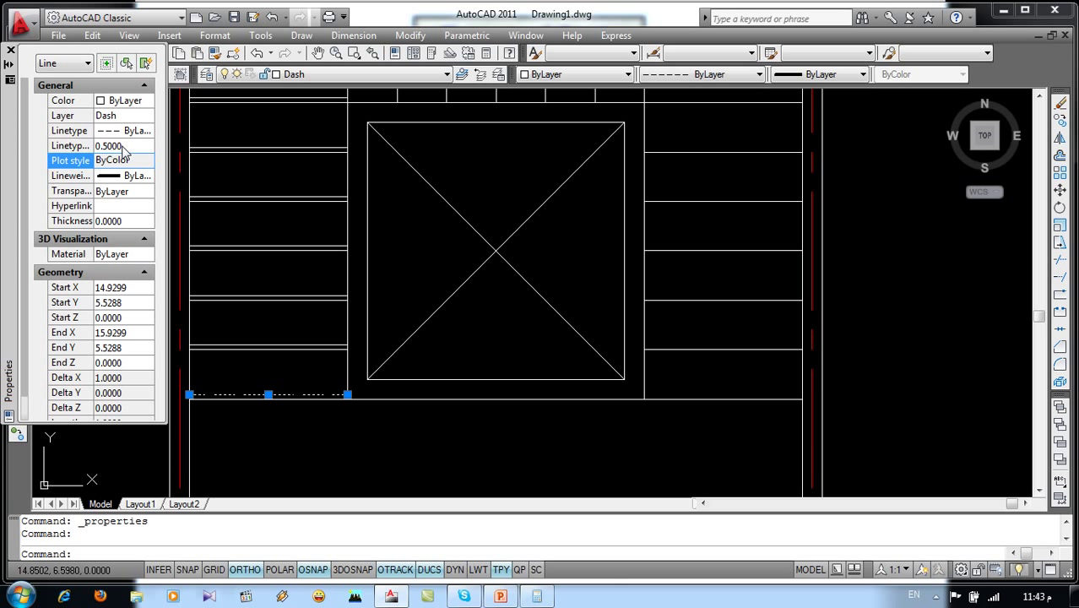
pyautogui.click(11, 51)
pyautogui.press('Escape')
pyautogui.press('Escape')
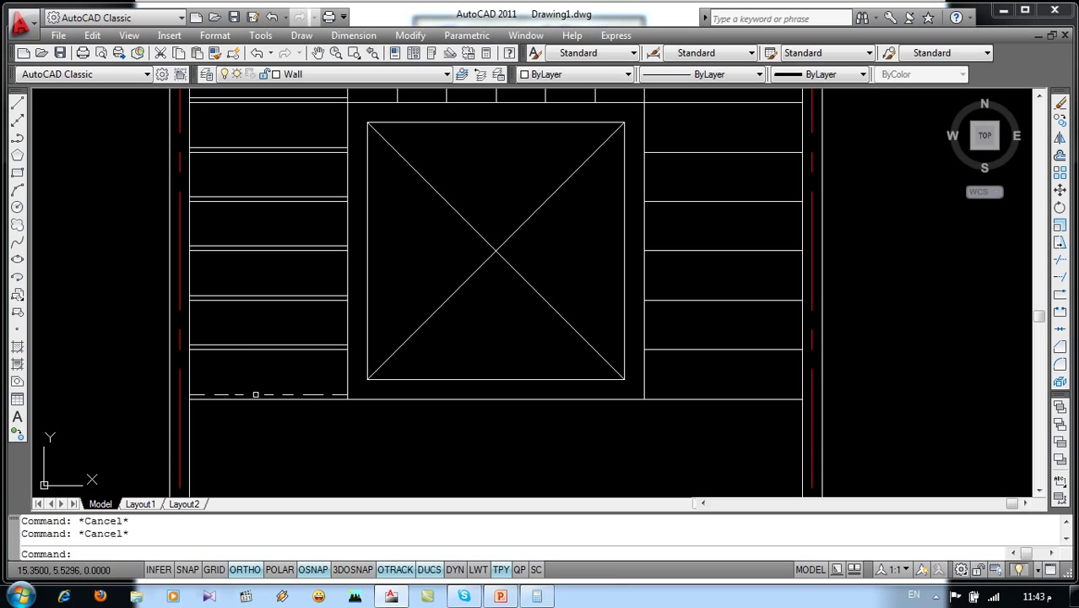
pyautogui.click(255, 394)
# Step: Match the dashed style onto the six remaining left-flight tread lines
pyautogui.click(218, 54)
pyautogui.click(291, 345)
pyautogui.click(292, 296)
pyautogui.moveTo(291, 282); pyautogui.dragTo(305, 392, button='middle')
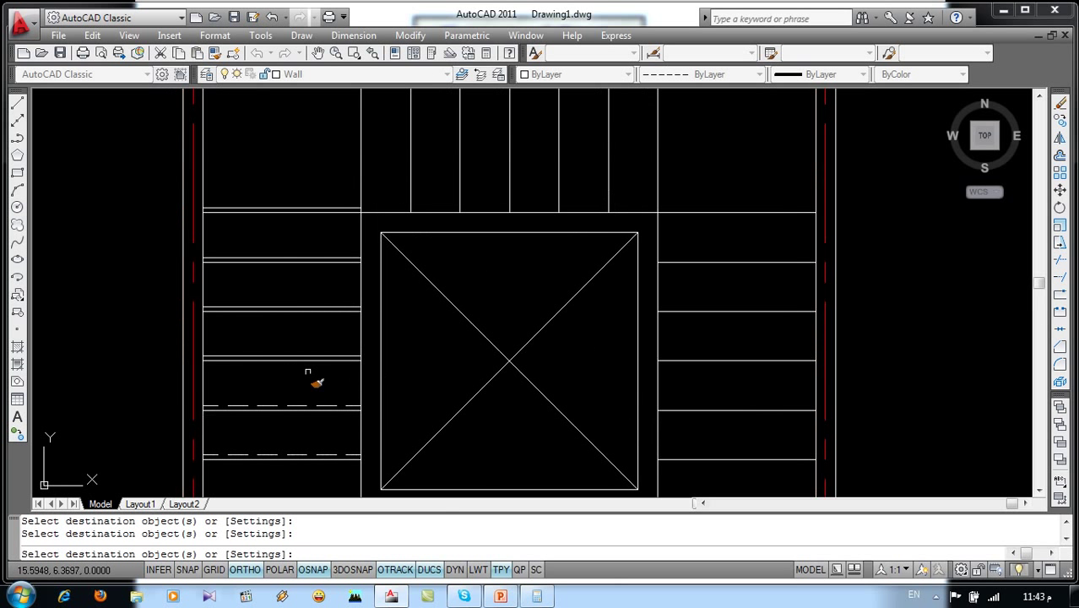
pyautogui.click(321, 357)
pyautogui.click(323, 307)
pyautogui.click(318, 259)
pyautogui.click(326, 208)
pyautogui.press('Escape')
pyautogui.click(325, 212)
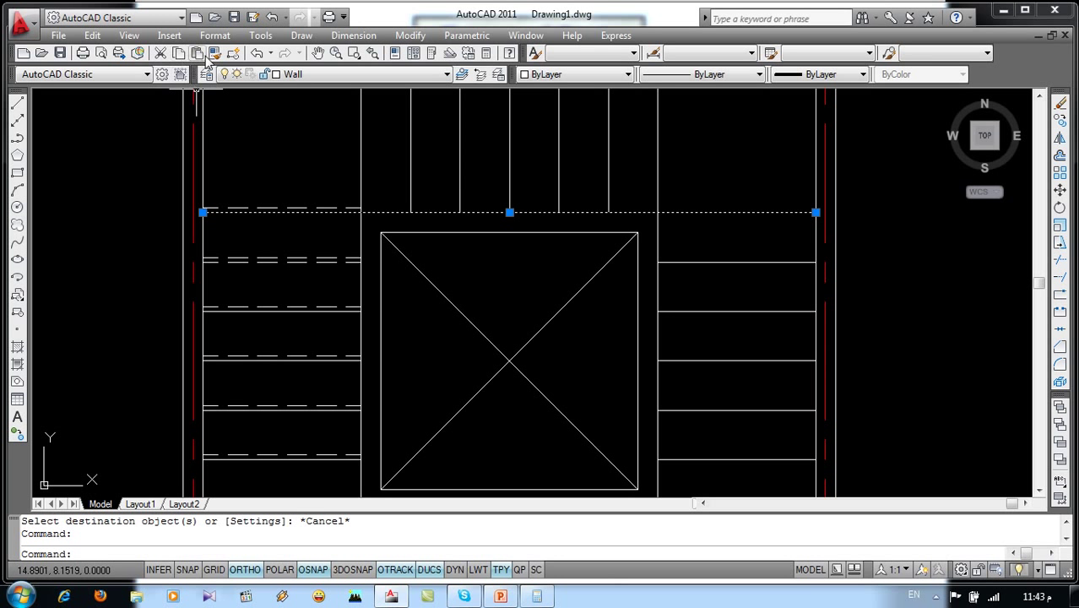
pyautogui.click(211, 53)
pyautogui.press('Escape')
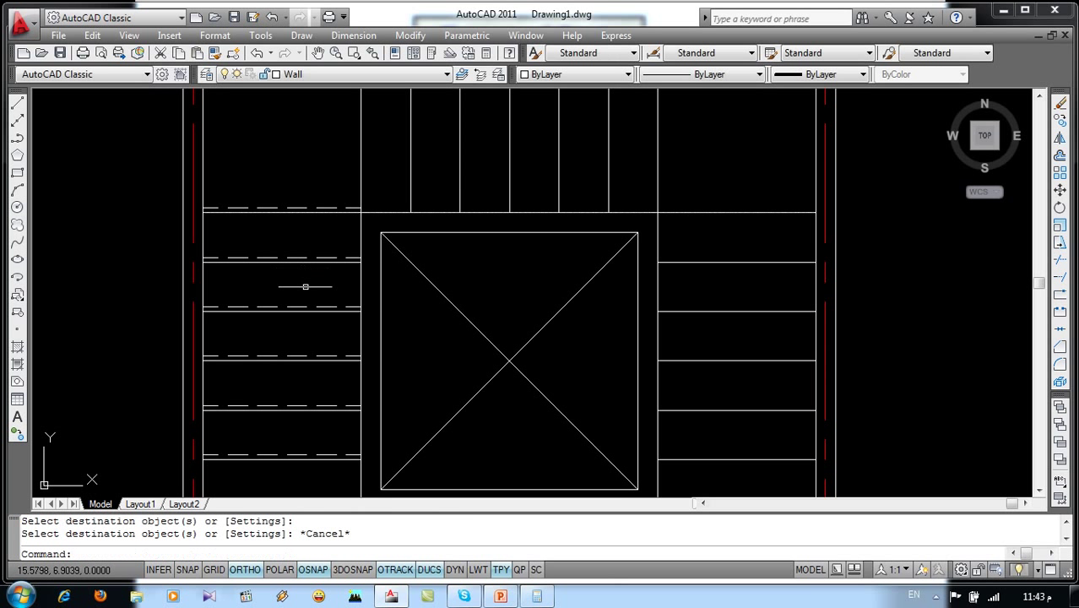
# Step: Offset the seven top-flight tread lines by 0.03
pyautogui.scroll(-3, 304, 287)
pyautogui.scroll(-1, 356, 278)
pyautogui.press('Return')
# Step: Offset the five right-flight tread lines by 0.03
pyautogui.press('Return')
pyautogui.click(260, 261)
pyautogui.click(272, 258)
pyautogui.click(279, 256)
pyautogui.click(283, 255)
pyautogui.click(288, 258)
pyautogui.click(297, 258)
pyautogui.click(317, 256)
pyautogui.click(320, 256)
pyautogui.click(327, 256)
pyautogui.click(338, 255)
pyautogui.click(346, 255)
pyautogui.click(355, 260)
pyautogui.click(384, 242)
pyautogui.click(372, 261)
pyautogui.click(386, 245)
pyautogui.click(402, 278)
pyautogui.click(410, 302)
pyautogui.click(409, 299)
pyautogui.click(412, 320)
pyautogui.click(411, 337)
pyautogui.click(409, 363)
pyautogui.click(411, 356)
pyautogui.click(418, 379)
pyautogui.click(418, 379)
pyautogui.click(414, 403)
pyautogui.press('Return')
pyautogui.scroll(3, 411, 409)
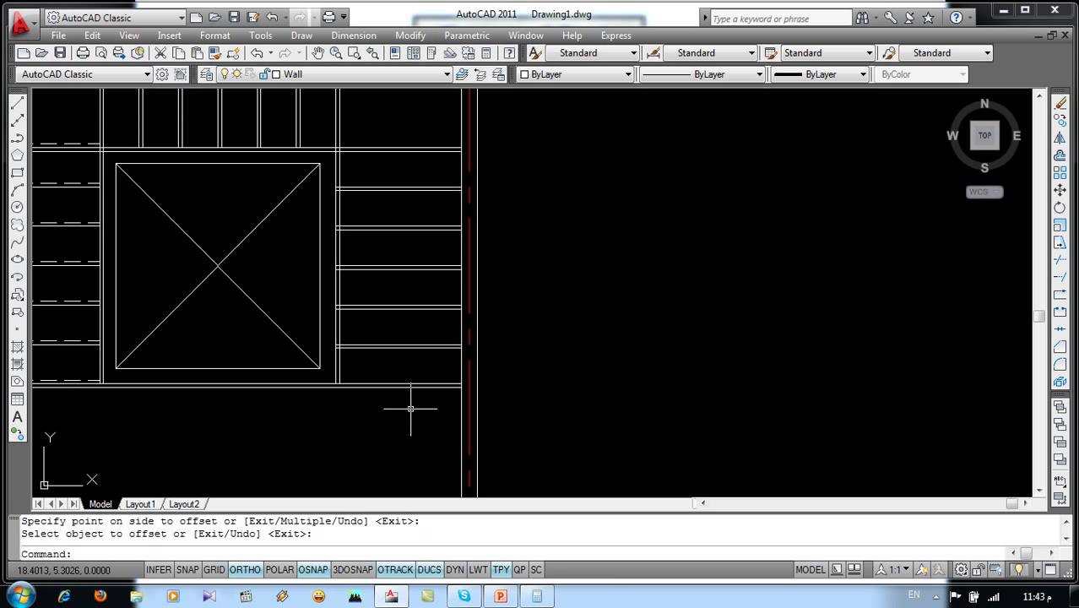
# Step: Trim an overhanging line end using the horizontal line as cutting edge
pyautogui.press('Escape')
pyautogui.moveTo(269, 293); pyautogui.dragTo(434, 390, button='middle')
pyautogui.write('r')
pyautogui.press('Return')
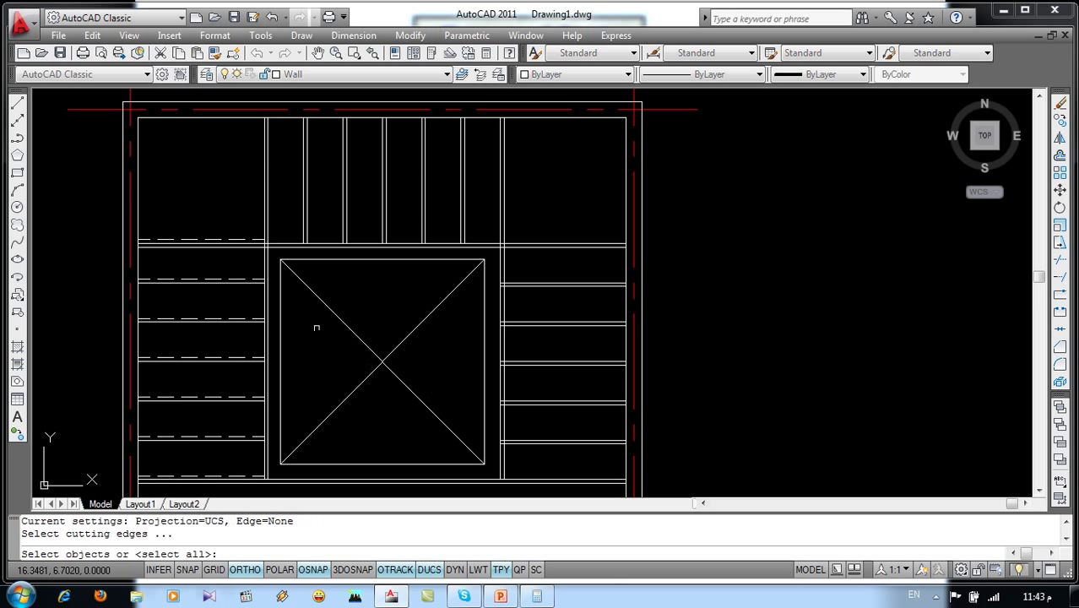
pyautogui.click(272, 243)
pyautogui.press('Return')
pyautogui.click(268, 252)
pyautogui.press('Return')
pyautogui.press('Return')
pyautogui.press('Return')
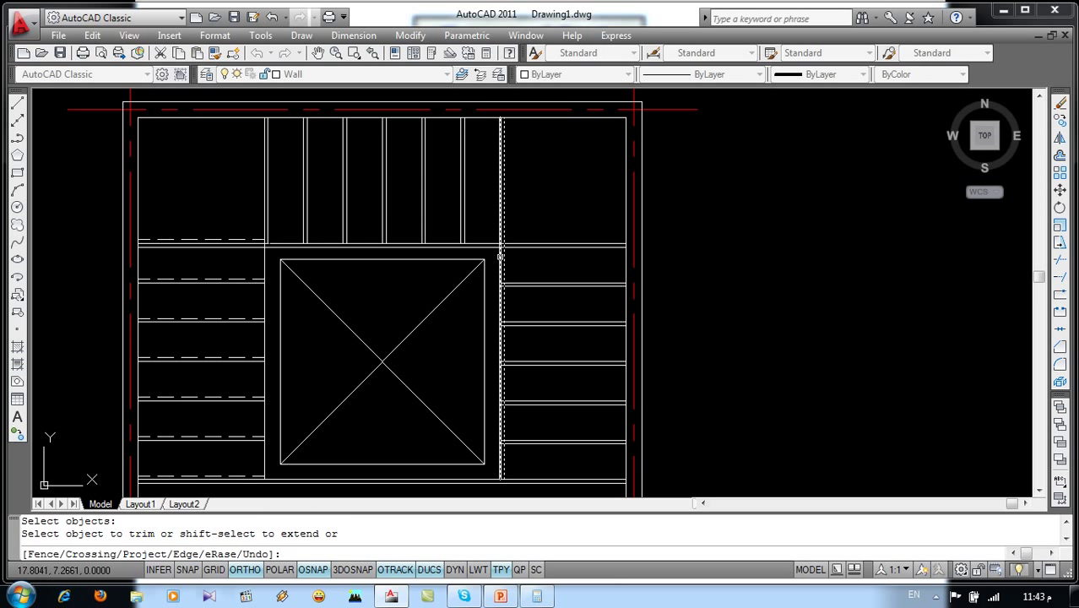
pyautogui.press('Escape')
# Step: Trim the lower part of the vertical line where the top and right flights meet
pyautogui.press('Return')
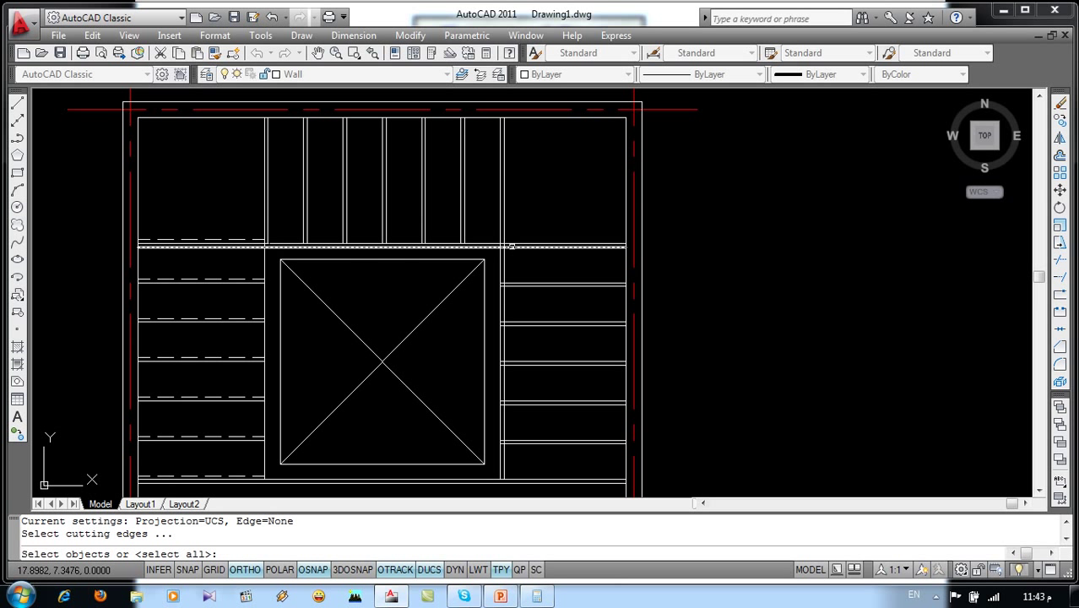
pyautogui.press('Return')
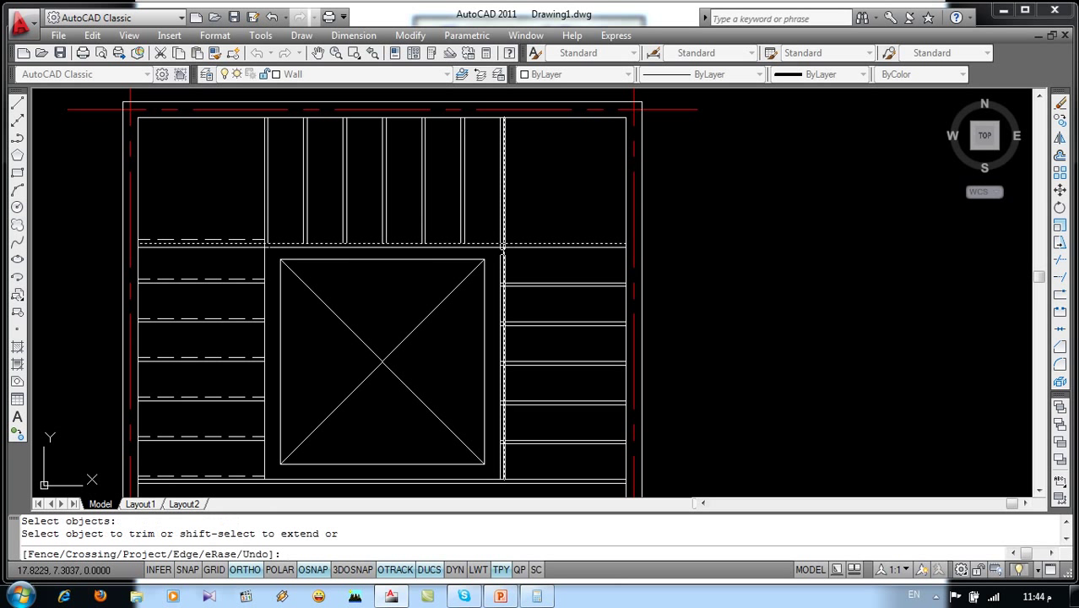
pyautogui.click(504, 247)
pyautogui.press('Return')
pyautogui.press('Return')
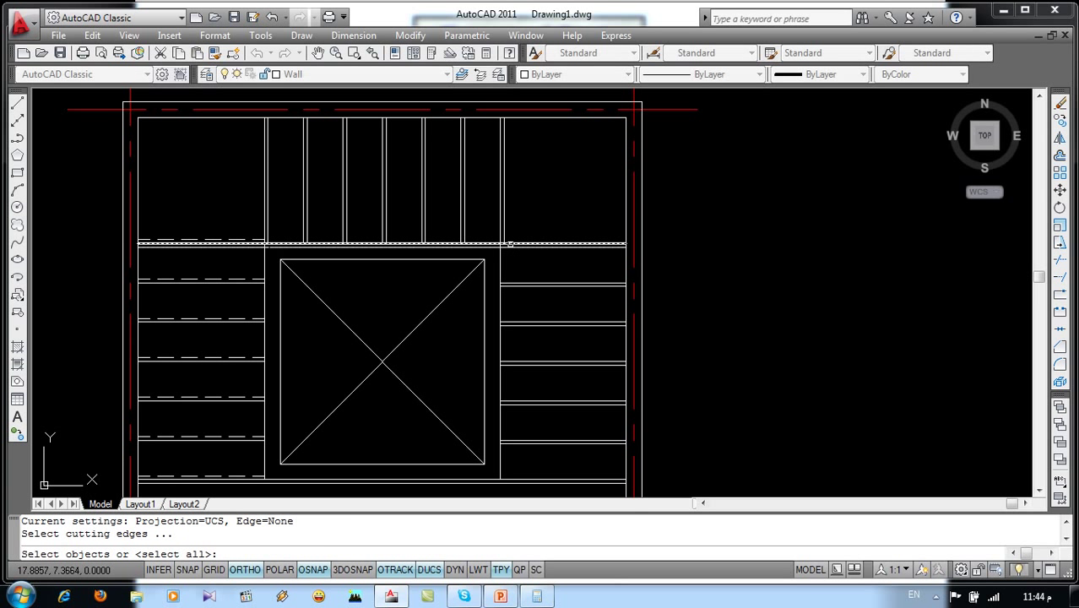
pyautogui.click(510, 243)
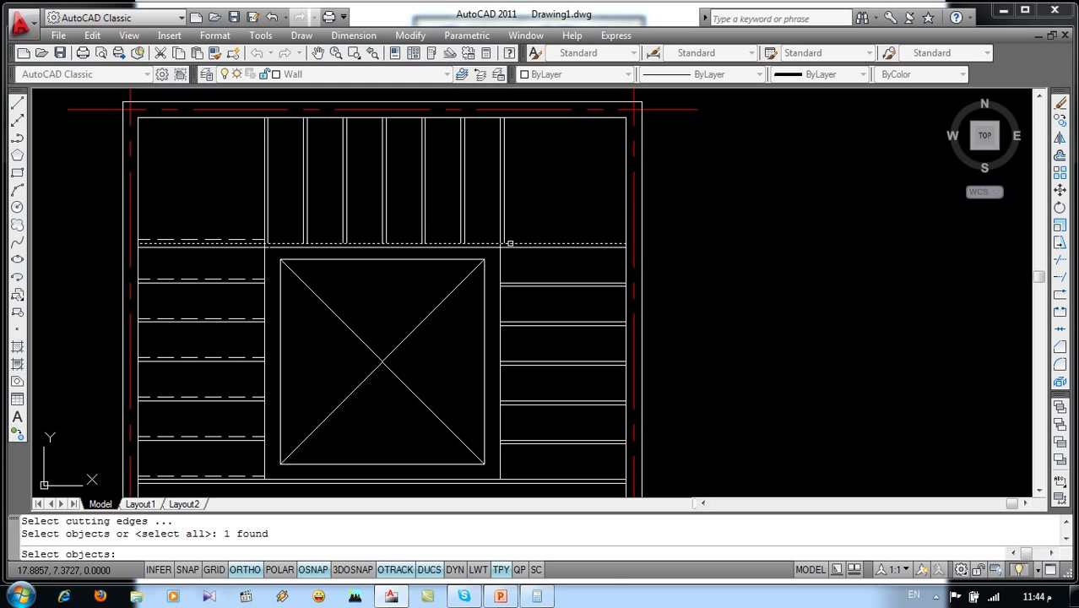
pyautogui.press('Escape')
pyautogui.press('Return')
pyautogui.click(498, 248)
pyautogui.press('Return')
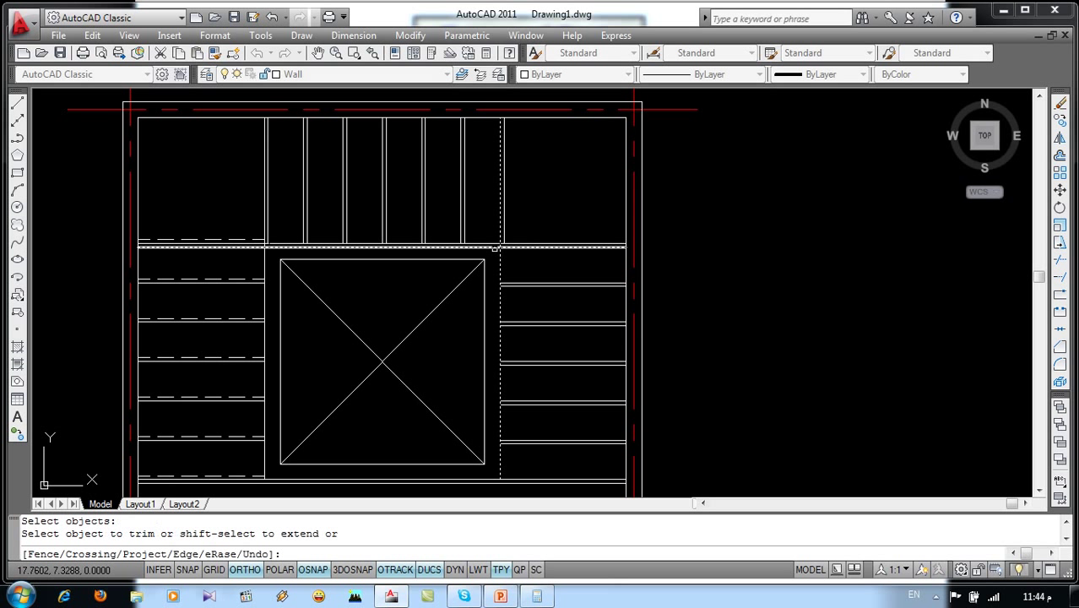
pyautogui.press('Return')
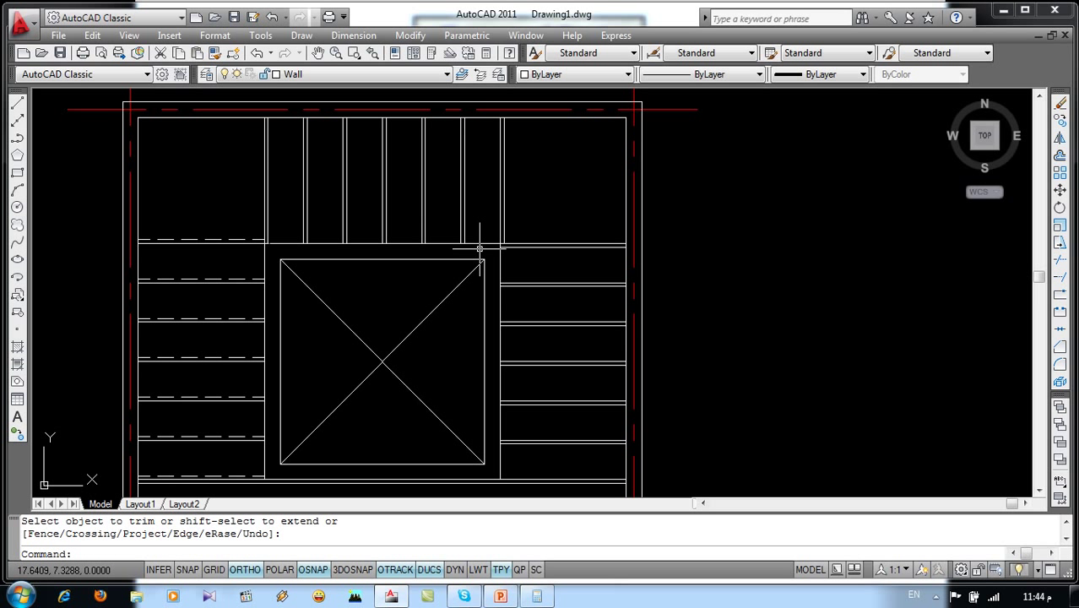
pyautogui.write('cha')
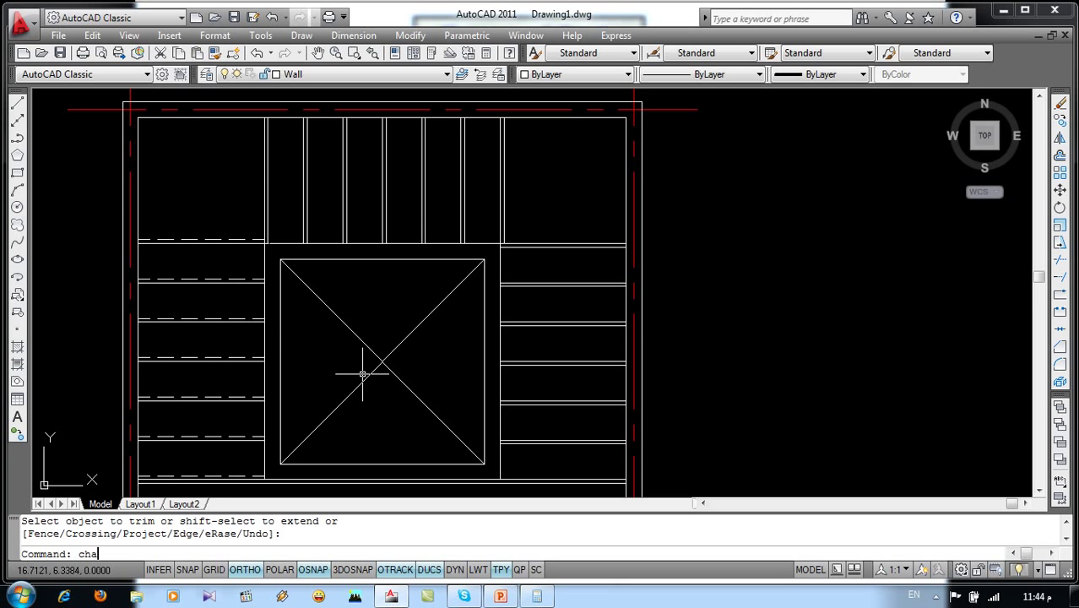
pyautogui.press('Return')
# Step: Join the two lines at the lower corner of the right flight
pyautogui.click(509, 481)
pyautogui.click(499, 461)
pyautogui.press('Return')
pyautogui.press('Escape')
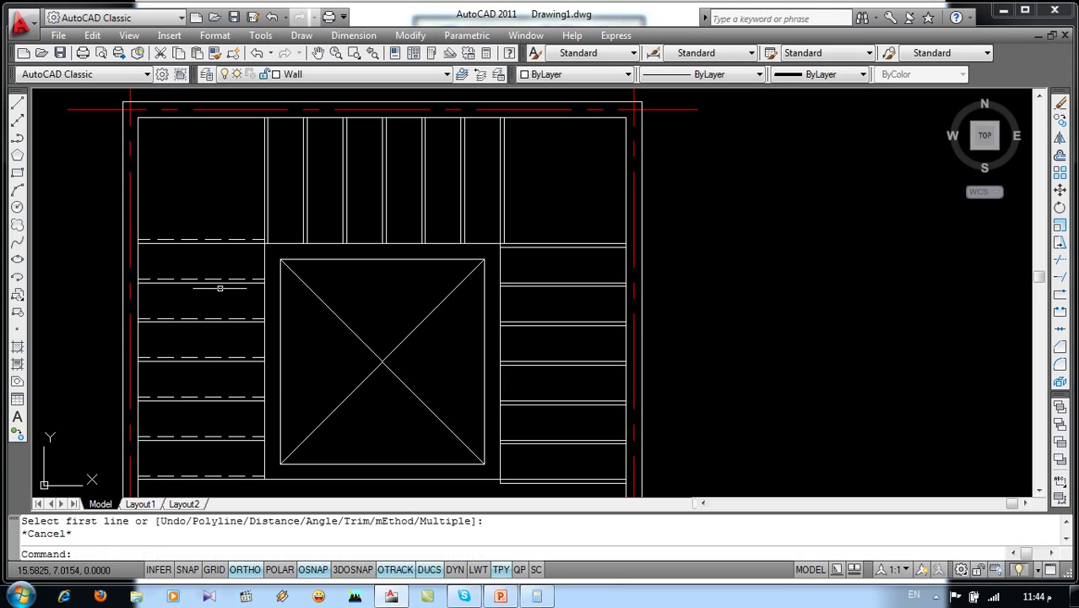
# Step: Match the dashed tread style onto the six top-flight tread lines
pyautogui.click(238, 242)
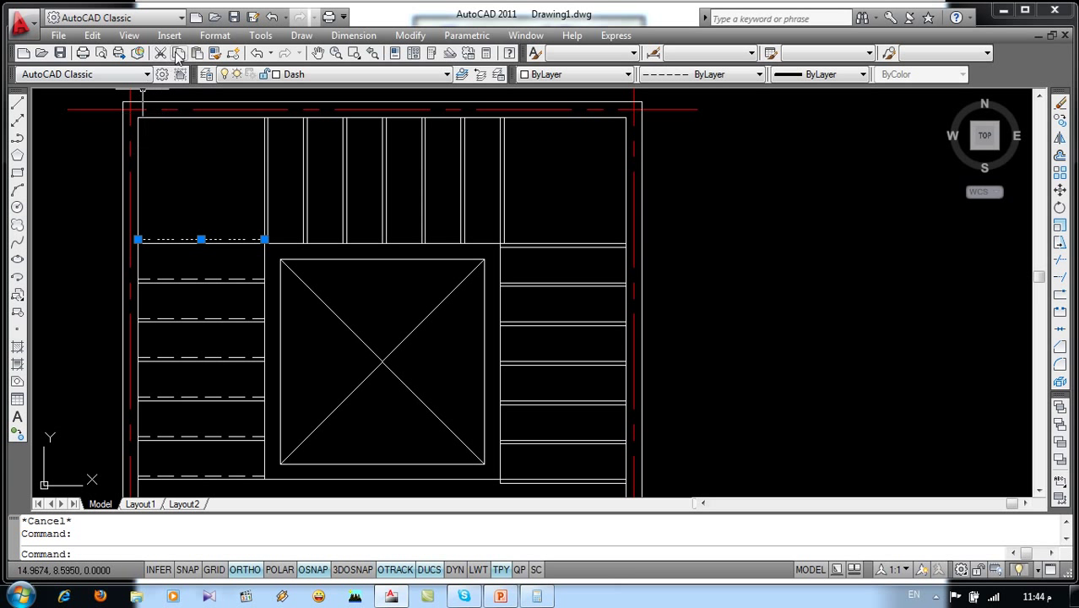
pyautogui.click(215, 53)
pyautogui.click(267, 194)
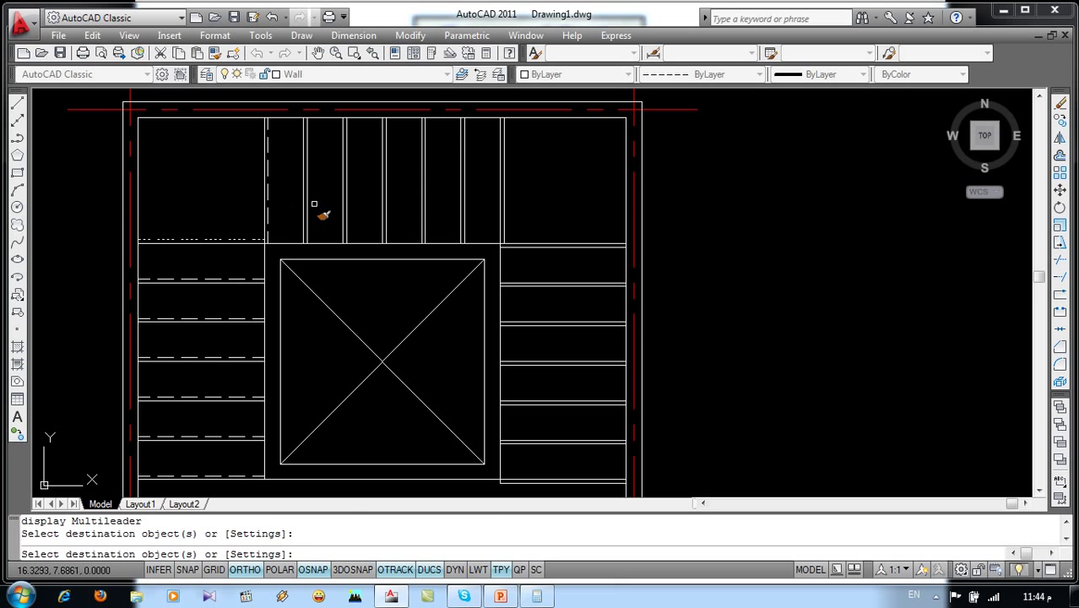
pyautogui.click(307, 207)
pyautogui.click(346, 221)
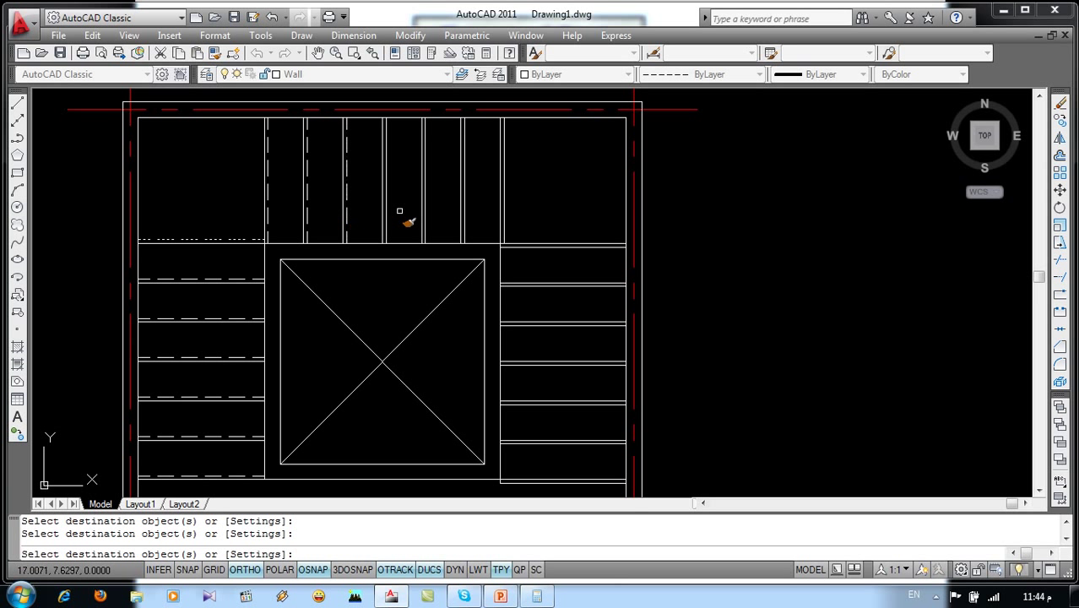
pyautogui.click(385, 215)
pyautogui.click(424, 209)
pyautogui.click(464, 207)
# Step: Make the six right-flight tread lines dashed the same way
pyautogui.click(538, 252)
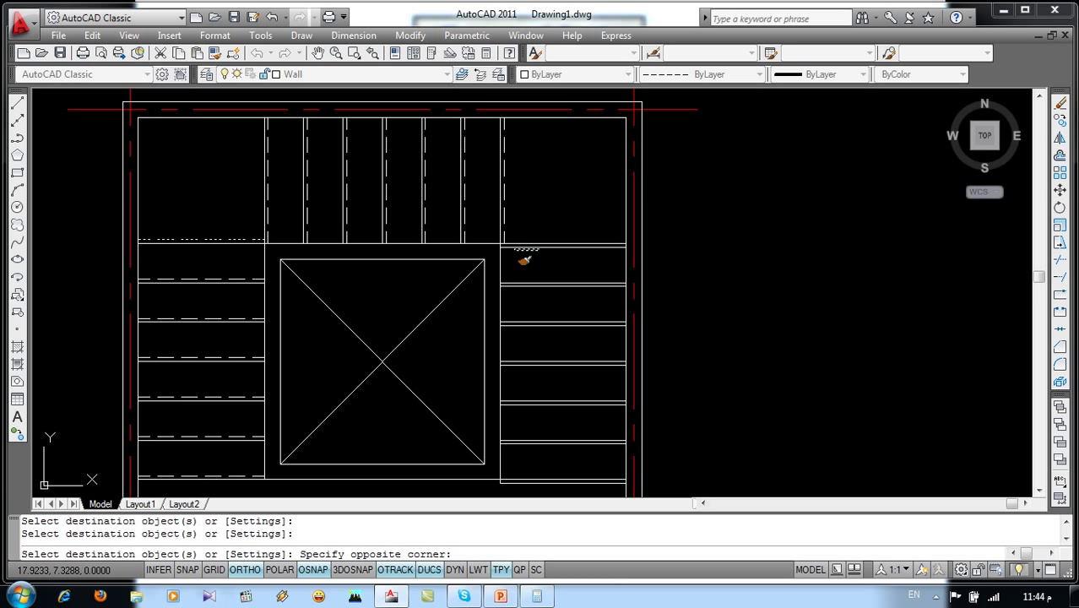
pyautogui.click(517, 250)
pyautogui.click(537, 285)
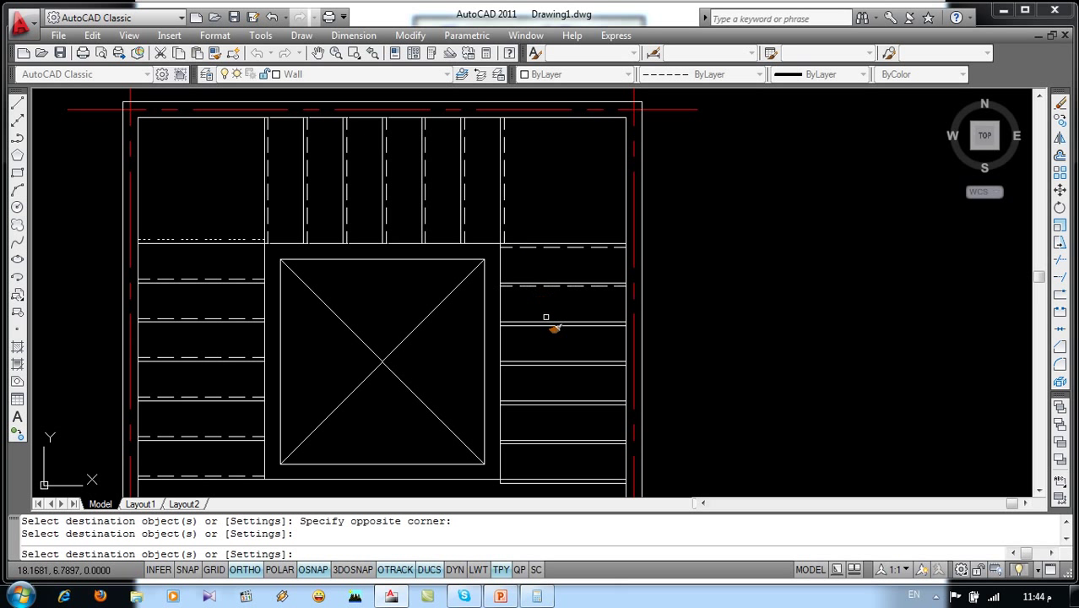
pyautogui.click(551, 322)
pyautogui.click(563, 362)
pyautogui.click(560, 406)
pyautogui.click(562, 443)
pyautogui.press('Escape')
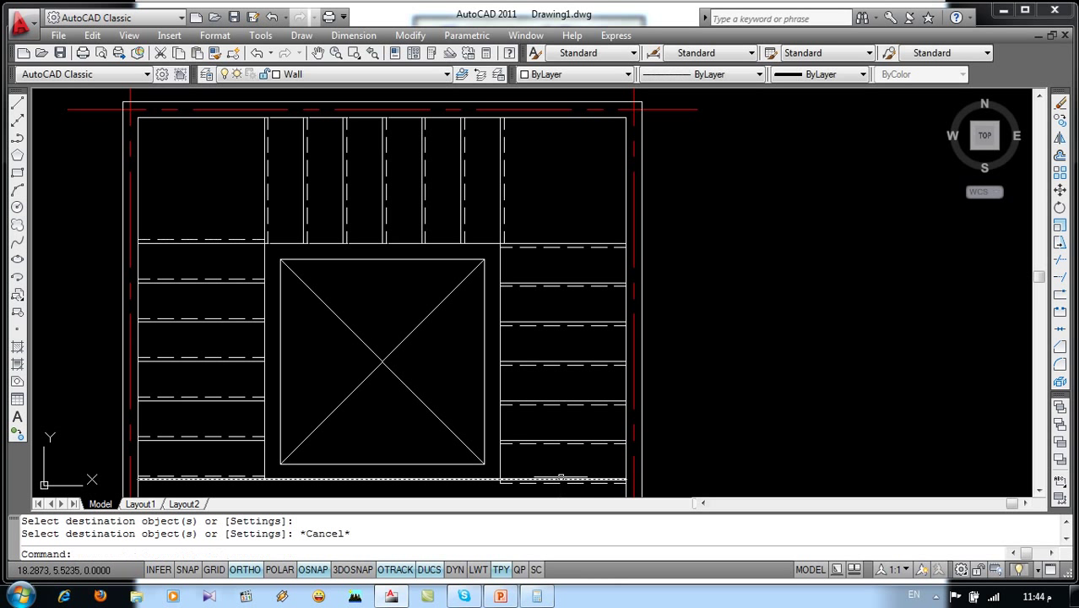
# Step: Zoom out to frame both stair plans, then bring up the Types of Stairs slideshow
pyautogui.moveTo(462, 393); pyautogui.dragTo(451, 343, button='middle')
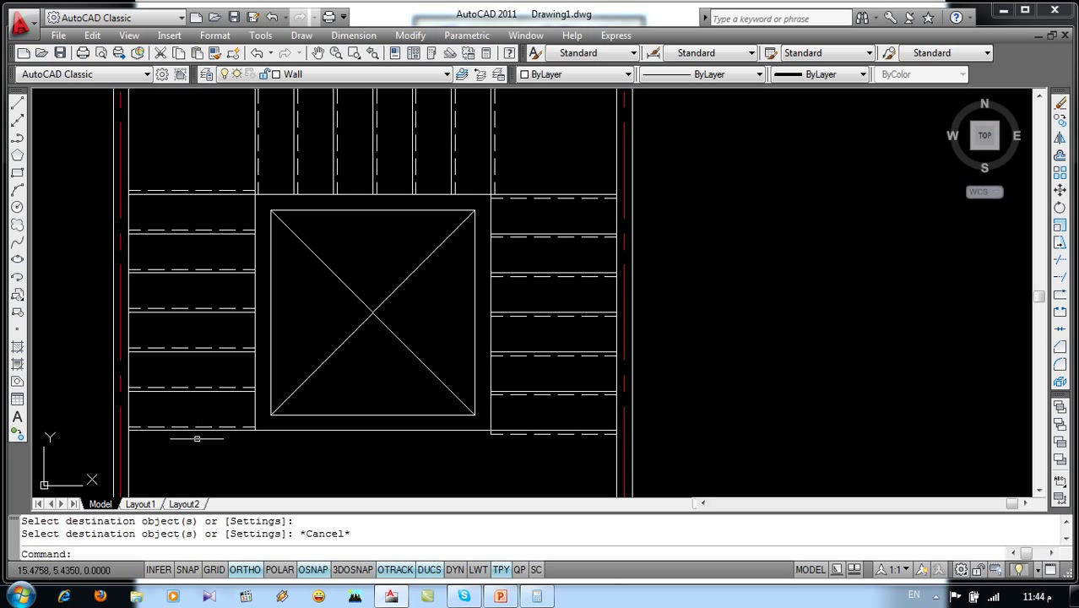
pyautogui.moveTo(207, 396); pyautogui.dragTo(221, 431, button='middle')
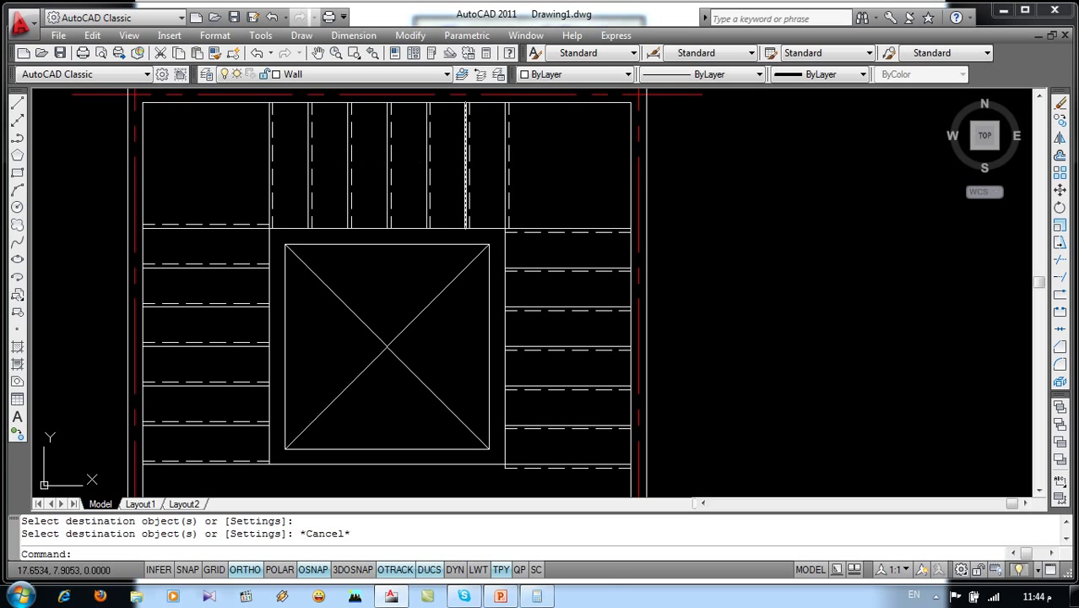
pyautogui.scroll(-3, 477, 280)
pyautogui.moveTo(477, 280); pyautogui.dragTo(418, 241, button='middle')
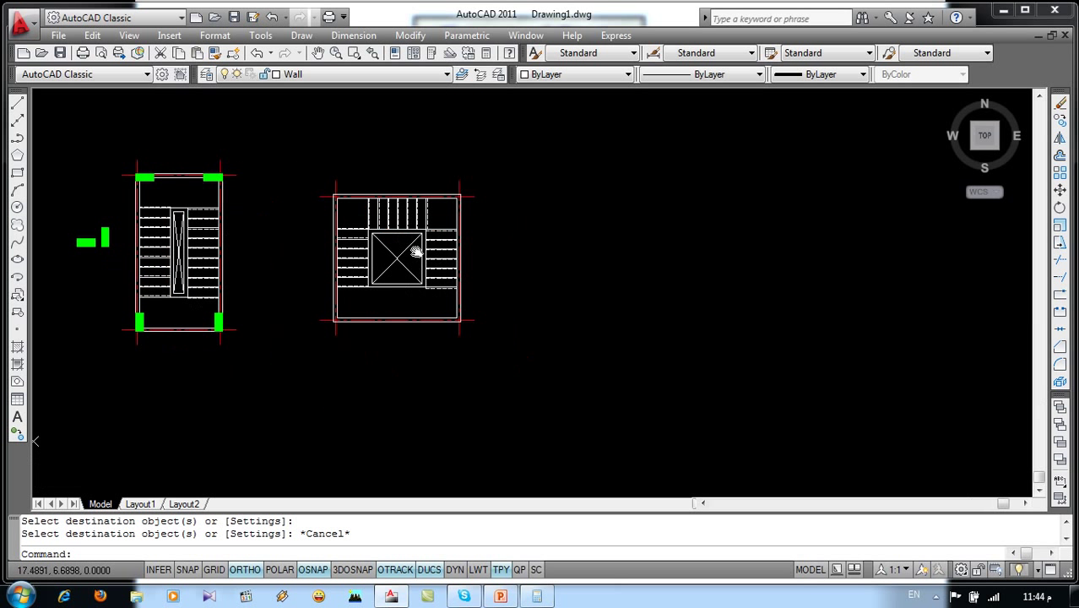
pyautogui.click(537, 596)
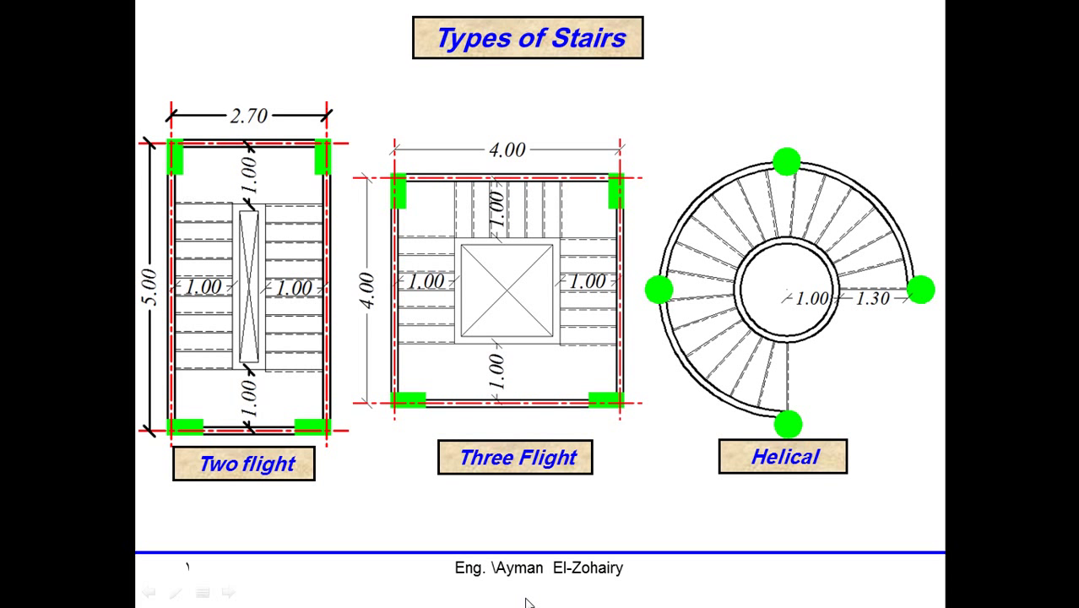
# Step: Leave the Types of Stairs slide and go back to the AutoCAD stair drawing
pyautogui.hotkey('alt', 'Tab')
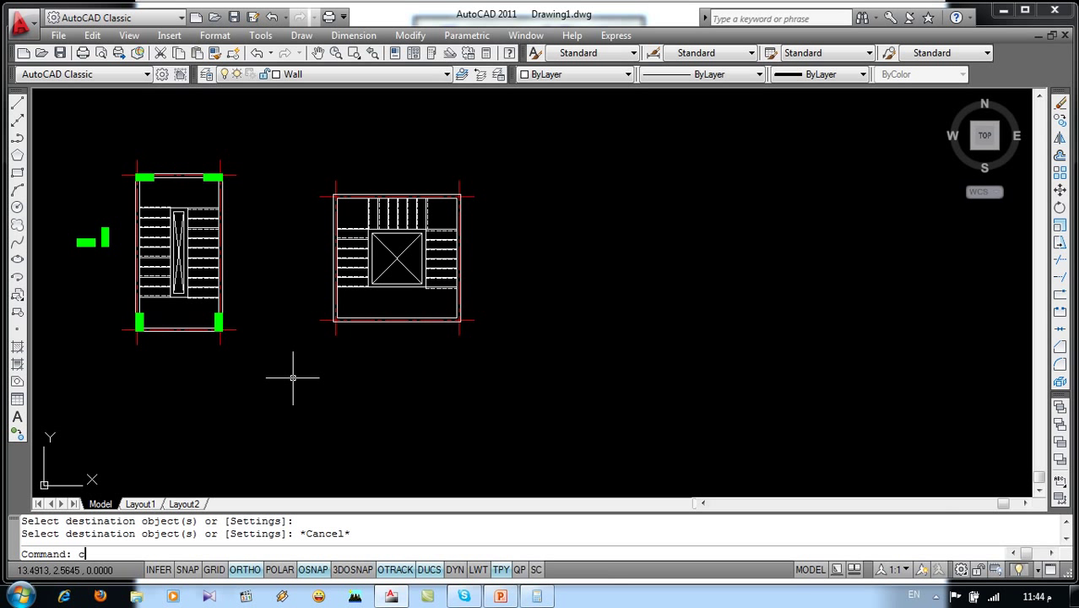
# Step: Copy the green column to the three-flight stair's top-left corner
pyautogui.write('o')
pyautogui.press('Return')
pyautogui.click(97, 224)
pyautogui.click(72, 247)
pyautogui.press('Return')
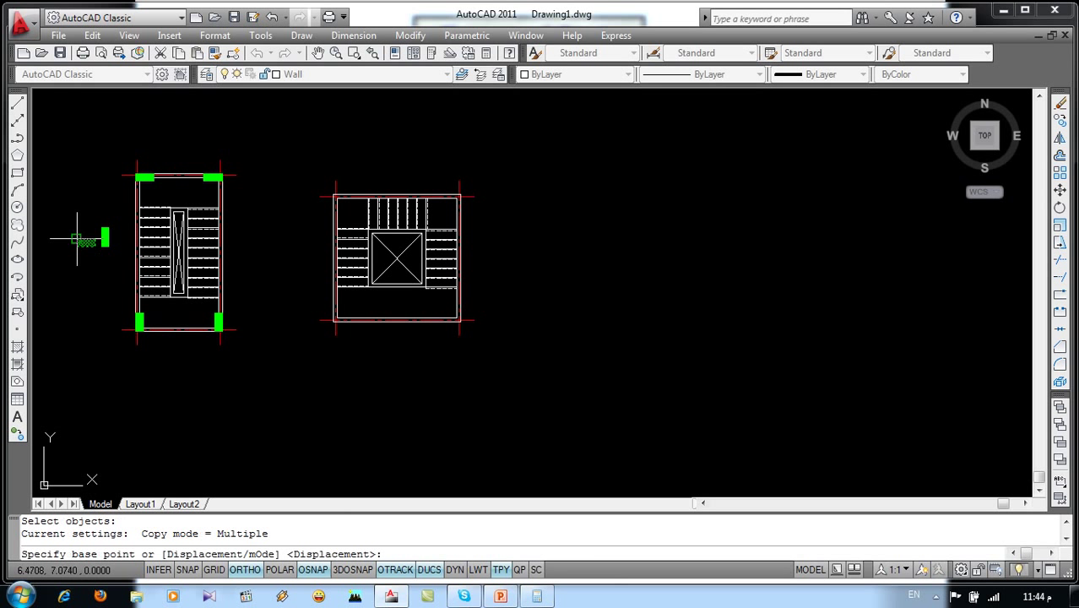
pyautogui.click(76, 239)
pyautogui.scroll(5, 320, 180)
pyautogui.click(357, 221)
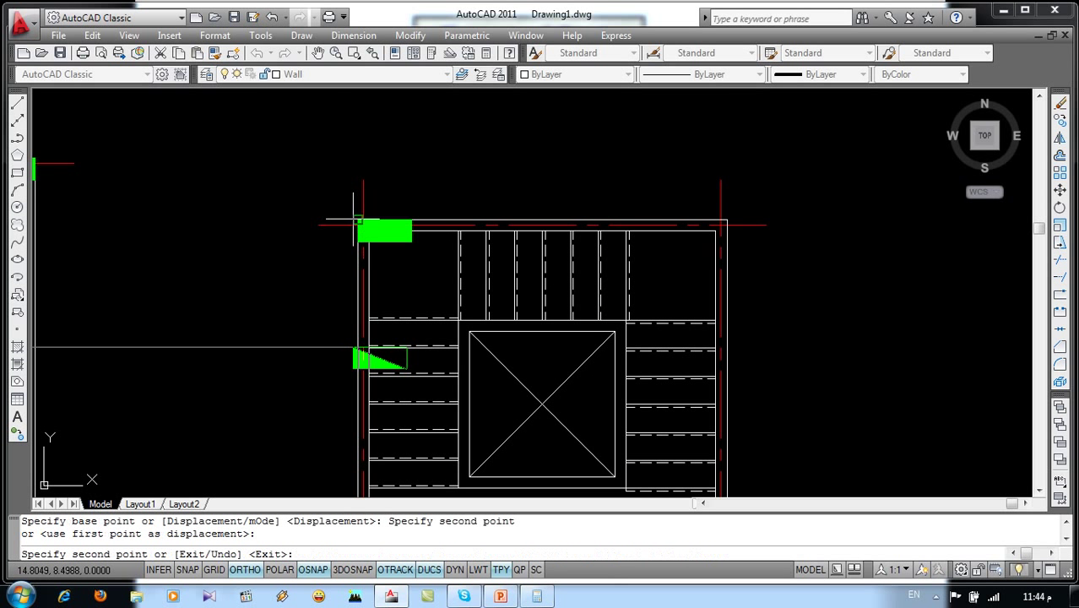
# Step: Copy the green column to the stair's top-right corner
pyautogui.press('Return')
pyautogui.press('Return')
pyautogui.click(341, 252)
pyautogui.click(410, 205)
pyautogui.press('Return')
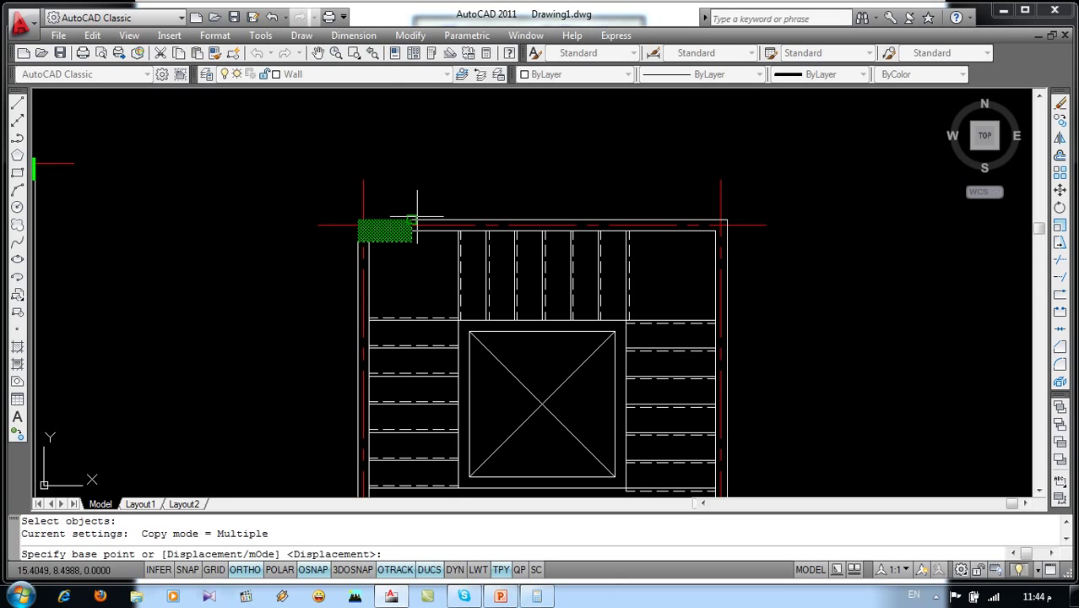
pyautogui.click(413, 220)
pyautogui.click(724, 222)
pyautogui.press('Return')
pyautogui.scroll(-6, 617, 157)
# Step: Copy the green column to the stair's bottom-right corner
pyautogui.press('Return')
pyautogui.click(486, 251)
pyautogui.press('Escape')
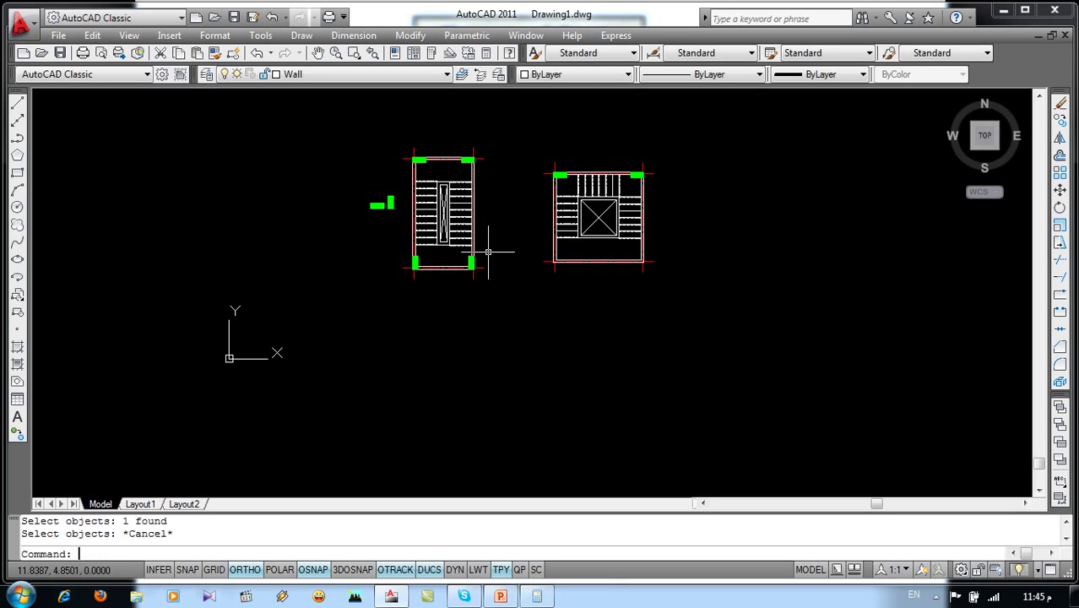
pyautogui.press('Return')
pyautogui.click(365, 191)
pyautogui.click(398, 216)
pyautogui.press('Return')
pyautogui.click(381, 212)
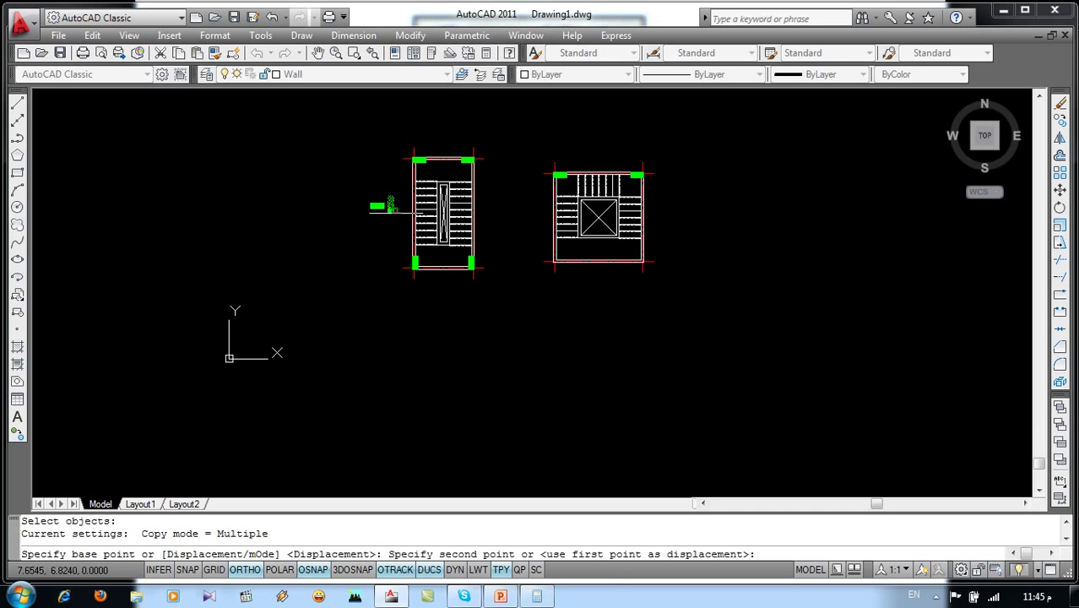
pyautogui.scroll(5, 608, 280)
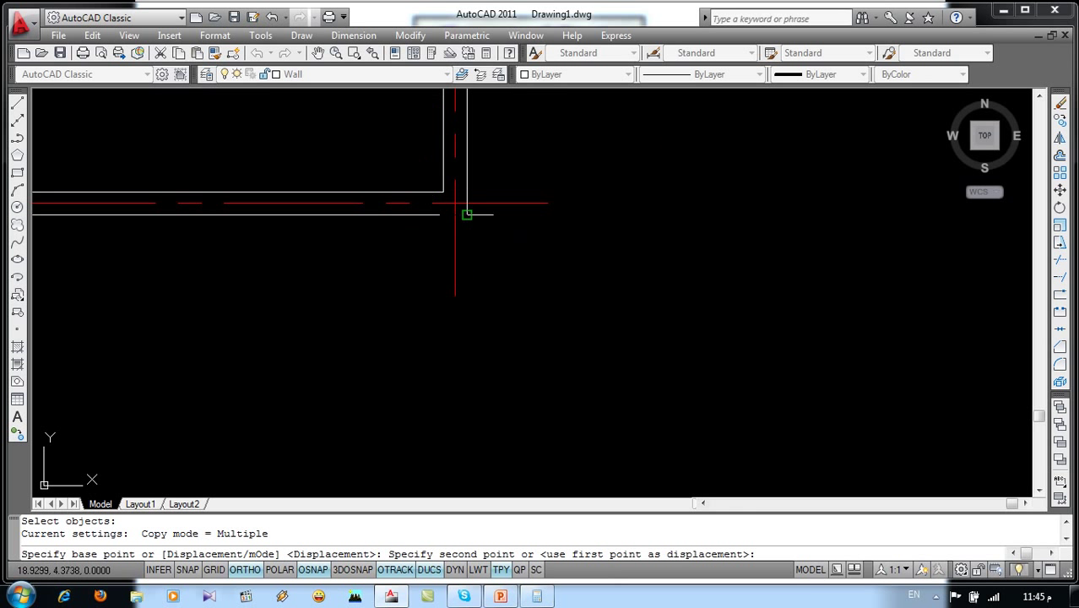
pyautogui.click(466, 213)
pyautogui.press('Return')
pyautogui.moveTo(454, 201); pyautogui.dragTo(490, 319, button='middle')
# Step: Move the bottom-right column flush into the wall corner
pyautogui.write('m')
pyautogui.press('Return')
pyautogui.click(490, 319)
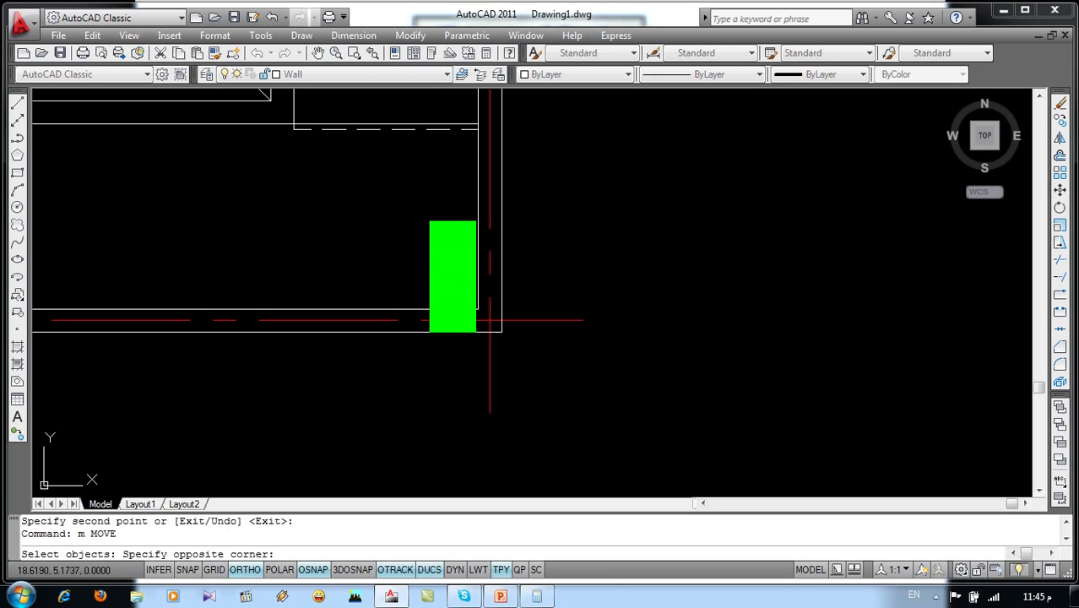
pyautogui.press('Return')
pyautogui.click(476, 331)
pyautogui.click(496, 337)
pyautogui.press('Return')
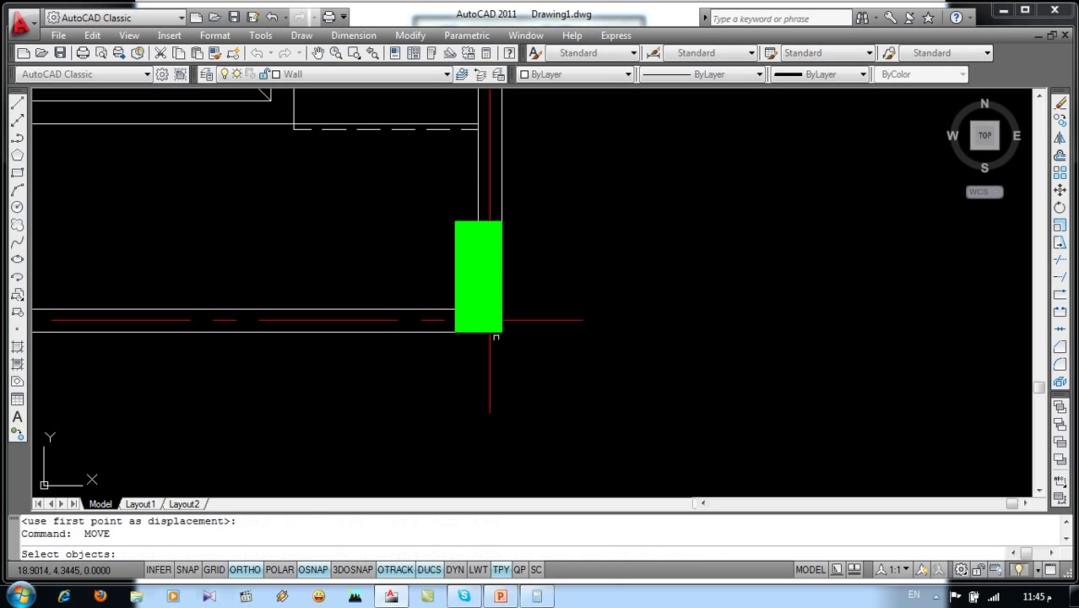
pyautogui.scroll(-5, 486, 337)
pyautogui.press('Escape')
pyautogui.press('Escape')
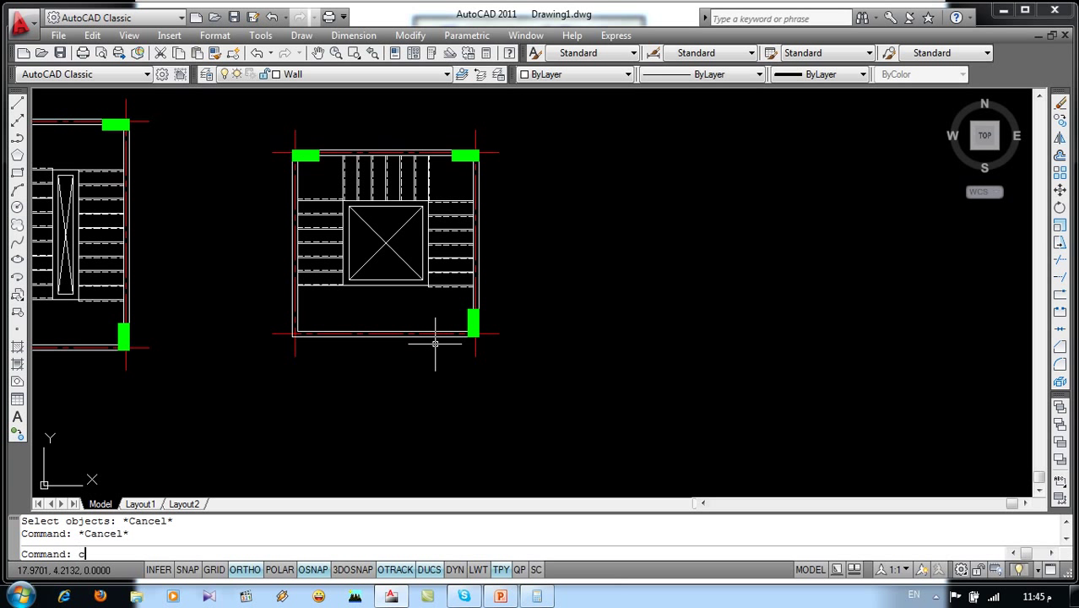
# Step: Copy a column to the bottom-left corner, then check it against the reference slide
pyautogui.write('o')
pyautogui.press('Return')
pyautogui.click(464, 299)
pyautogui.click(463, 324)
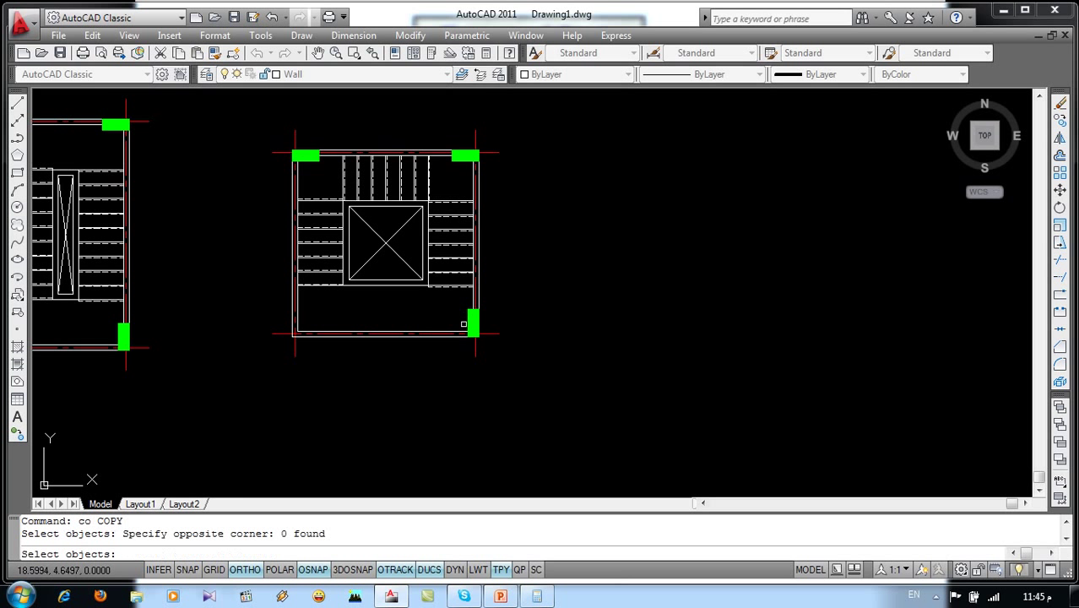
pyautogui.scroll(3, 464, 324)
pyautogui.click(498, 306)
pyautogui.click(448, 371)
pyautogui.press('Return')
pyautogui.click(459, 395)
pyautogui.scroll(-2, 459, 395)
pyautogui.scroll(1, 279, 375)
pyautogui.scroll(1, 295, 374)
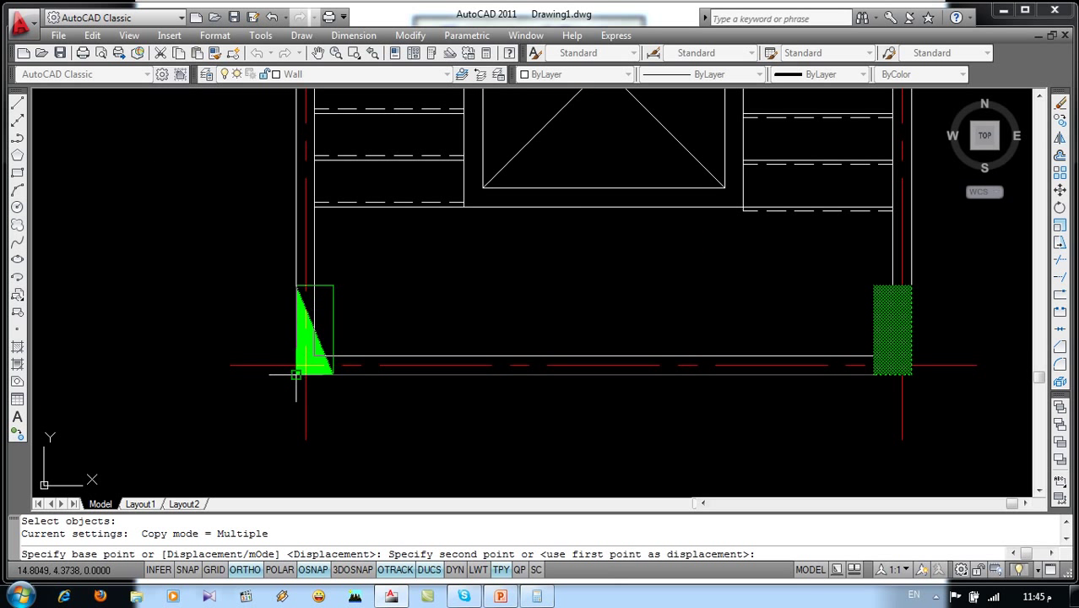
pyautogui.click(296, 374)
pyautogui.press('Return')
pyautogui.scroll(-3, 296, 361)
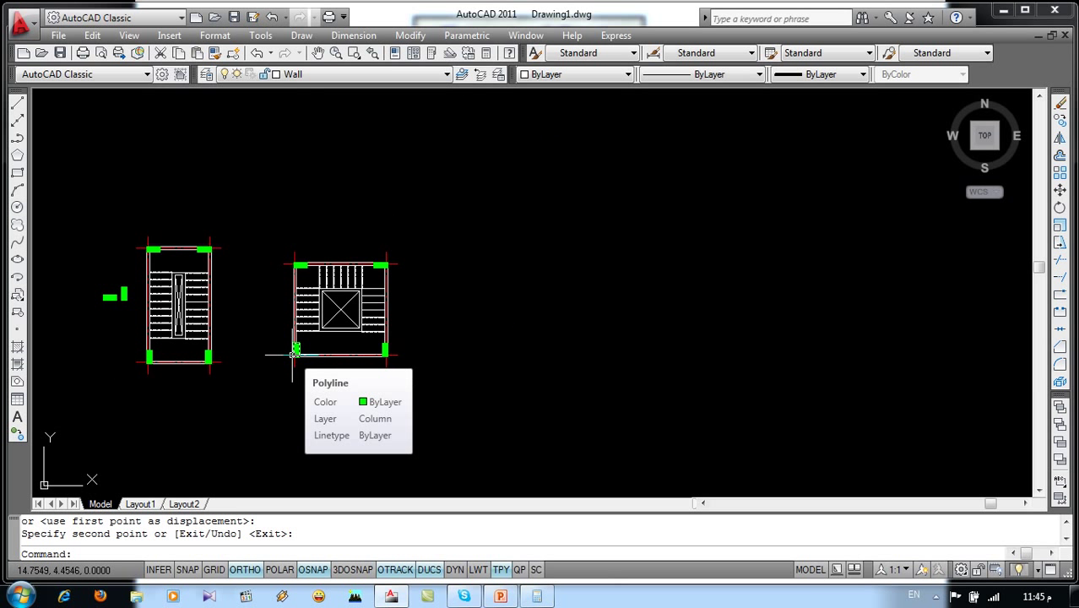
pyautogui.scroll(1, 294, 355)
pyautogui.scroll(1, 287, 337)
pyautogui.scroll(1, 338, 389)
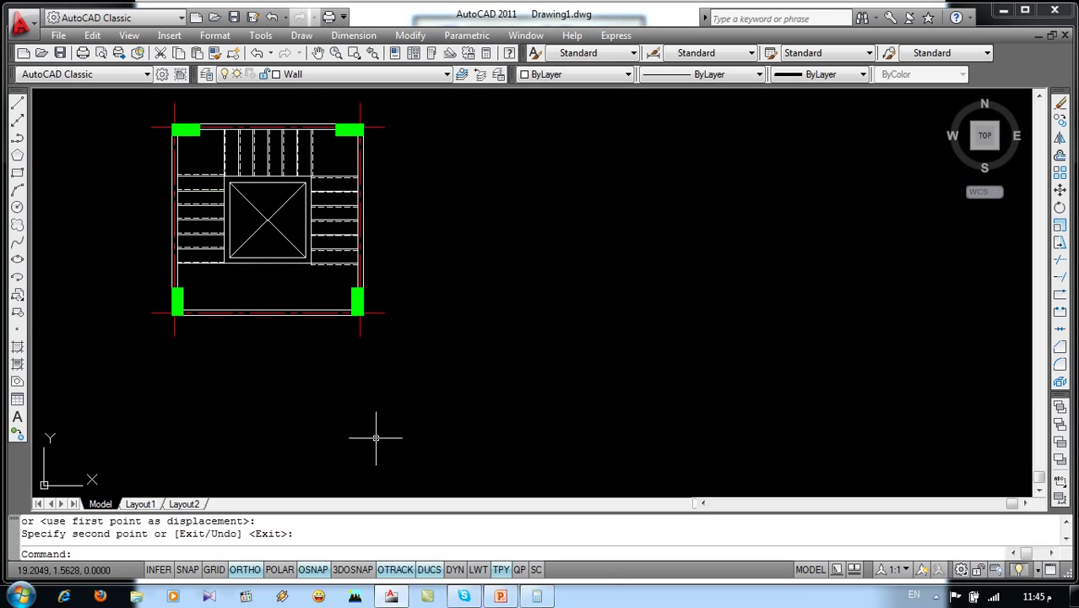
pyautogui.click(500, 596)
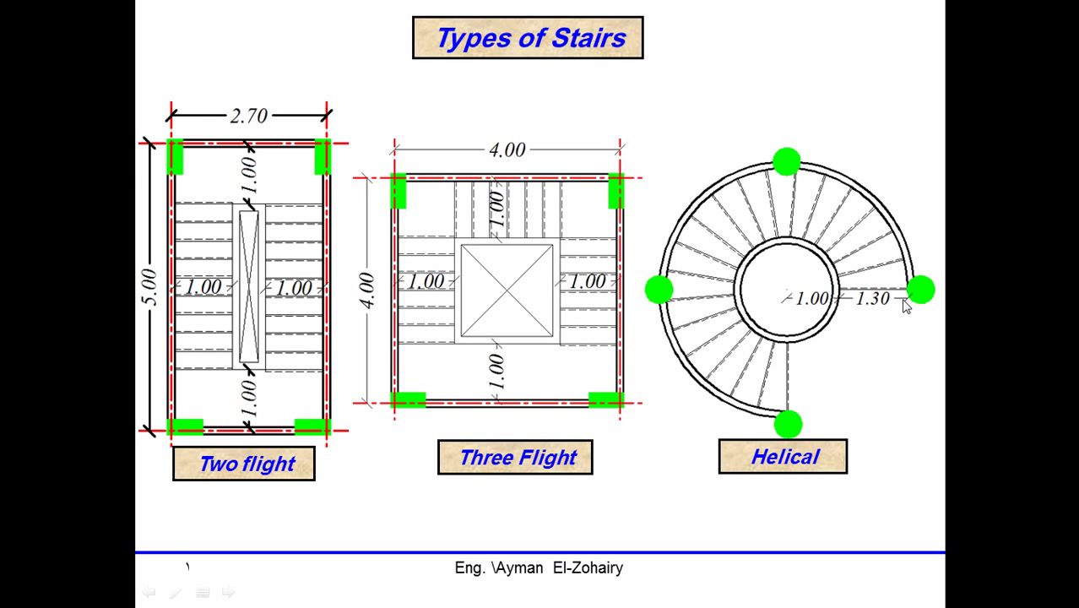
pyautogui.hotkey('alt', 'Tab')
# Step: Draw a circle of radius 1 beside the stair plan as the helical stair's centre
pyautogui.moveTo(699, 308); pyautogui.dragTo(609, 355, button='middle')
pyautogui.write('c')
pyautogui.press('Return')
pyautogui.click(570, 283)
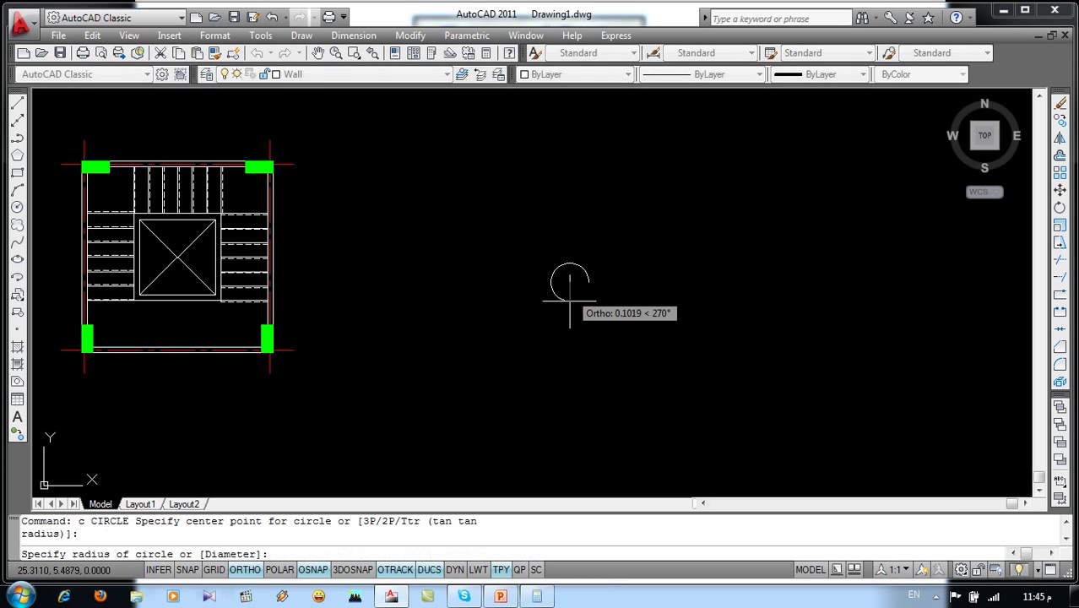
pyautogui.press('Return')
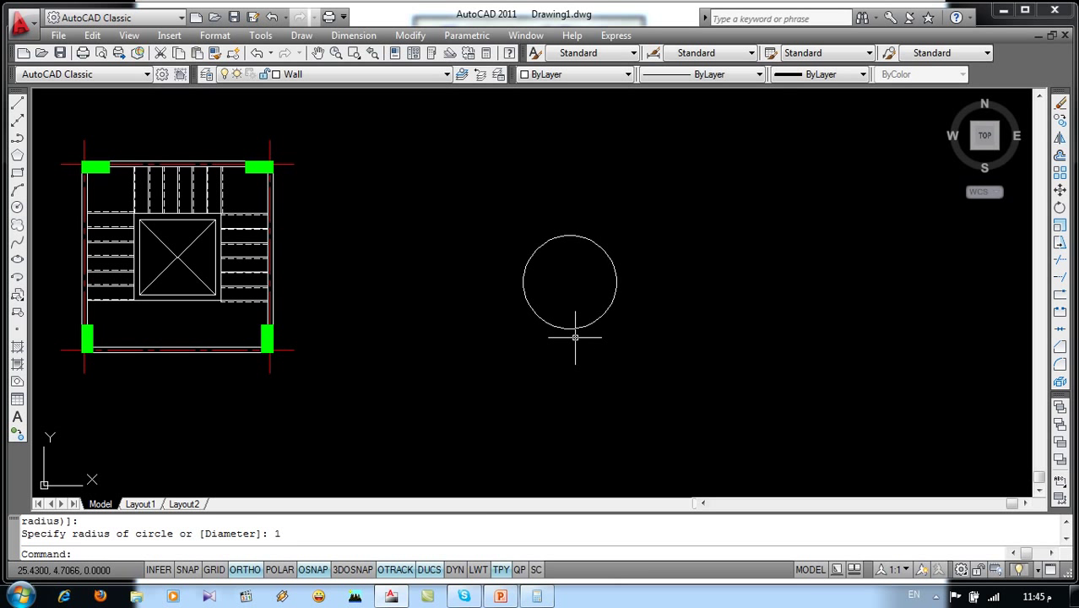
pyautogui.write('o')
# Step: Offset the circle 1.3 outward to make a larger concentric circle
pyautogui.press('Return')
pyautogui.write('1.')
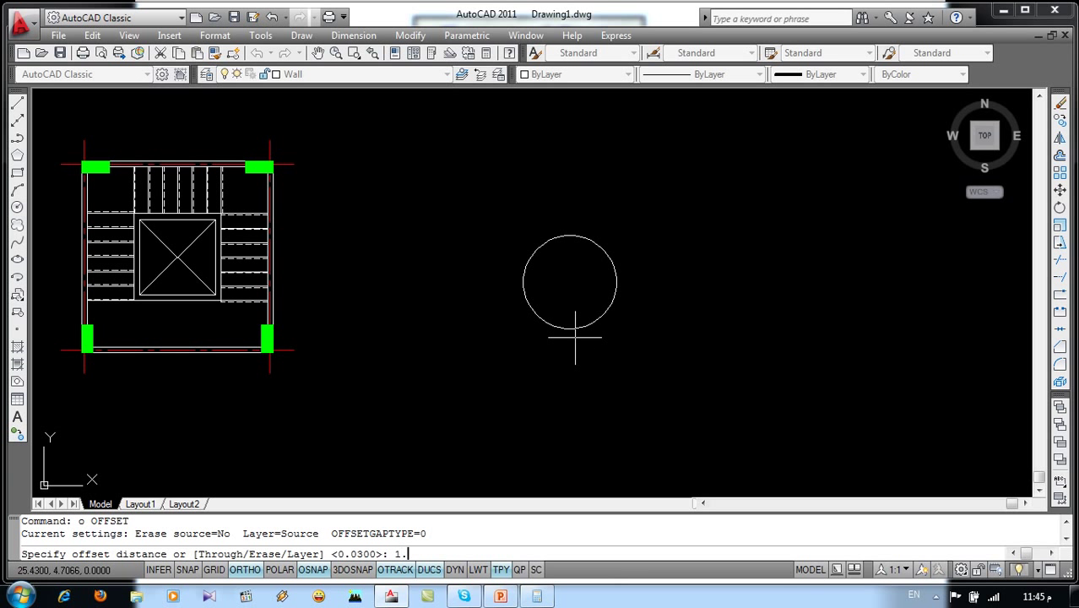
pyautogui.press('Return')
pyautogui.click(610, 274)
pyautogui.click(669, 277)
pyautogui.press('Return')
pyautogui.moveTo(670, 277); pyautogui.dragTo(603, 311, button='middle')
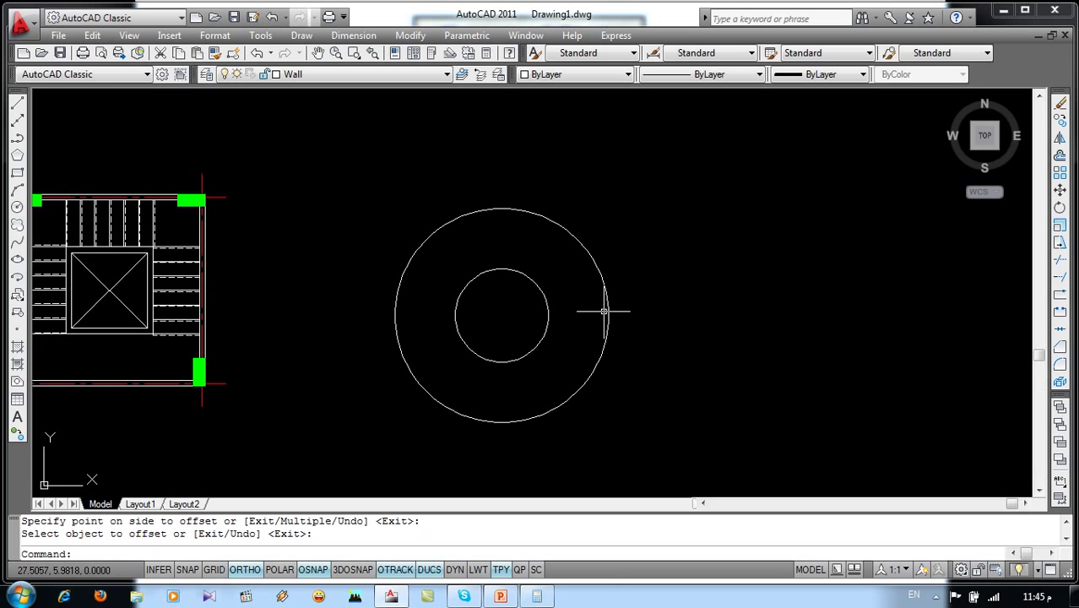
pyautogui.press('Escape')
pyautogui.press('Escape')
pyautogui.write('.')
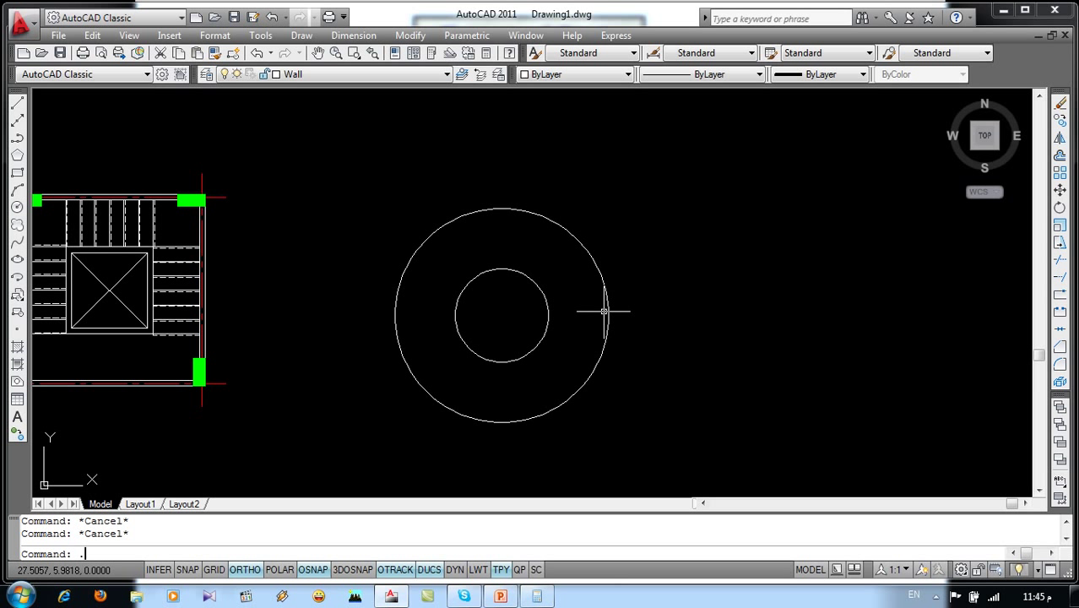
pyautogui.press('Escape')
# Step: Offset the inner circle inward and the outer circle outward by 0.125
pyautogui.write('o')
pyautogui.press('Escape')
pyautogui.press('Escape')
pyautogui.press('Return')
pyautogui.write('.125')
pyautogui.press('Return')
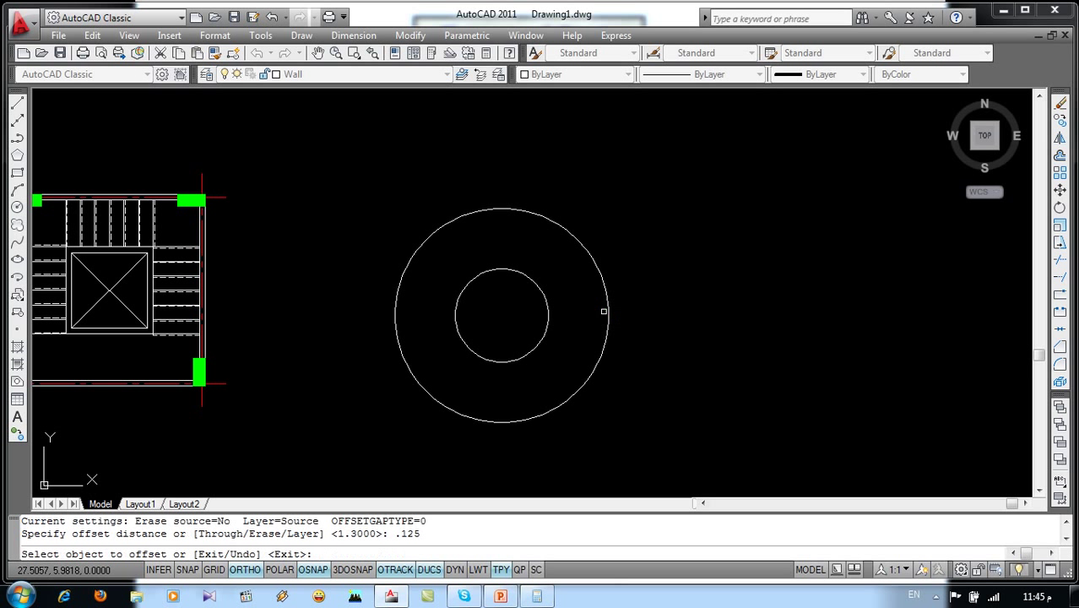
pyautogui.click(548, 311)
pyautogui.click(515, 312)
pyautogui.click(607, 284)
pyautogui.click(666, 276)
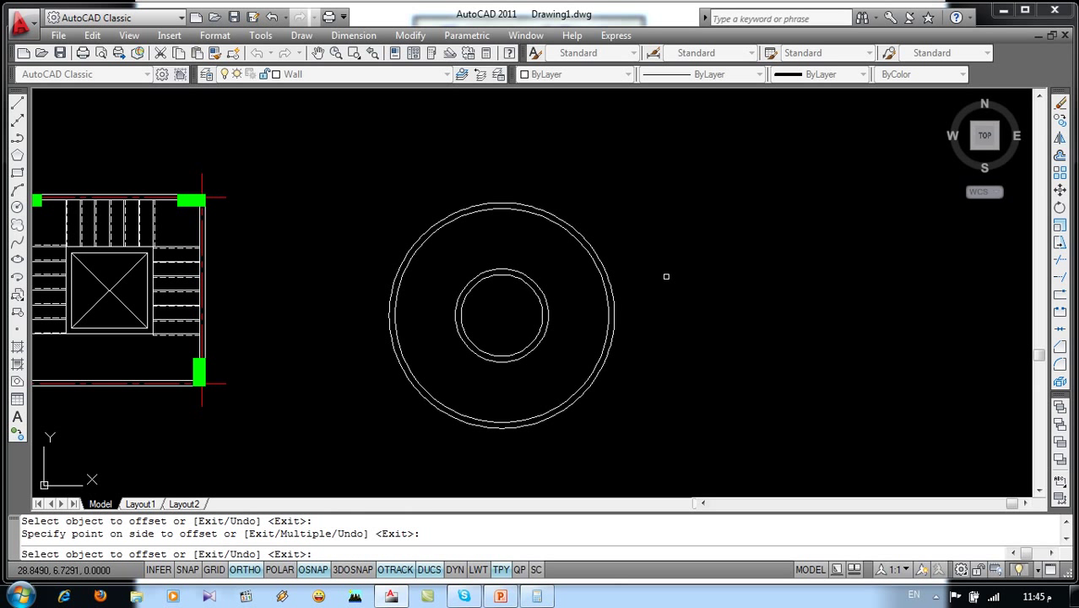
pyautogui.press('Escape')
# Step: Draw the horizontal radial line bridging the inner and outer circle pairs
pyautogui.press('Return')
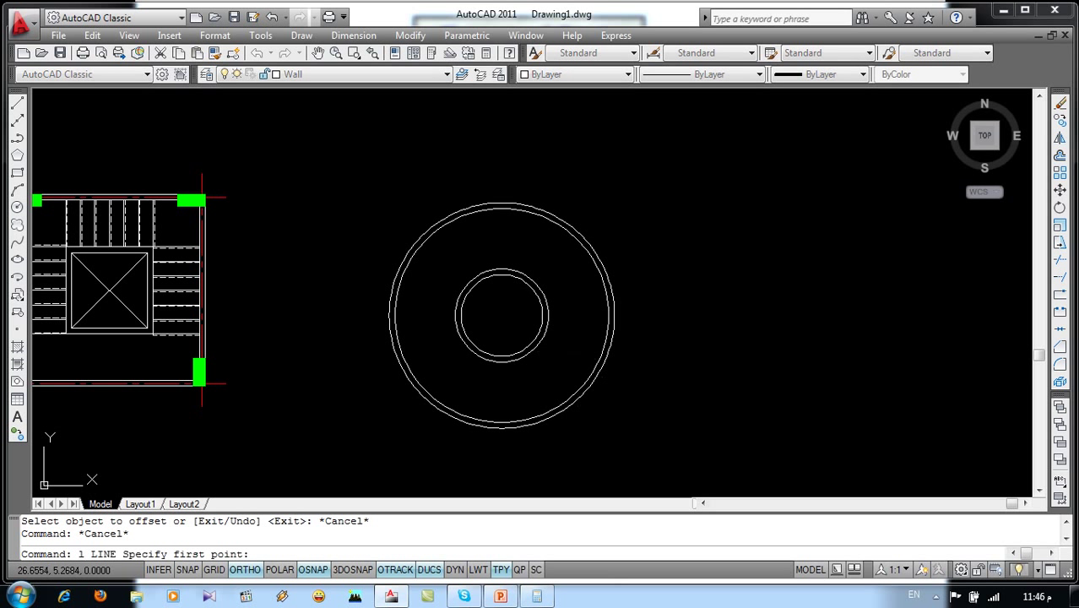
pyautogui.click(548, 315)
pyautogui.scroll(5, 607, 315)
pyautogui.press('Return')
pyautogui.press('Return')
pyautogui.click(440, 321)
pyautogui.click(439, 322)
pyautogui.press('Return')
pyautogui.press('Return')
pyautogui.click(633, 322)
pyautogui.click(617, 322)
pyautogui.press('Return')
pyautogui.click(567, 321)
pyautogui.click(501, 357)
pyautogui.click(494, 365)
pyautogui.click(624, 322)
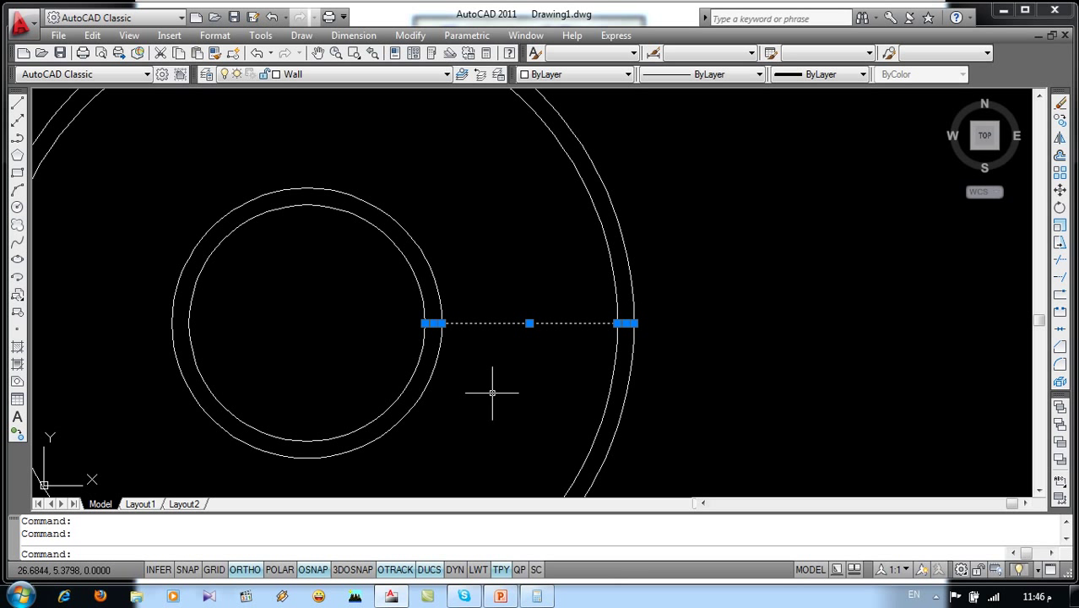
pyautogui.press('Escape')
pyautogui.press('Escape')
pyautogui.moveTo(493, 393); pyautogui.dragTo(547, 367, button='middle')
pyautogui.scroll(-2, 547, 366)
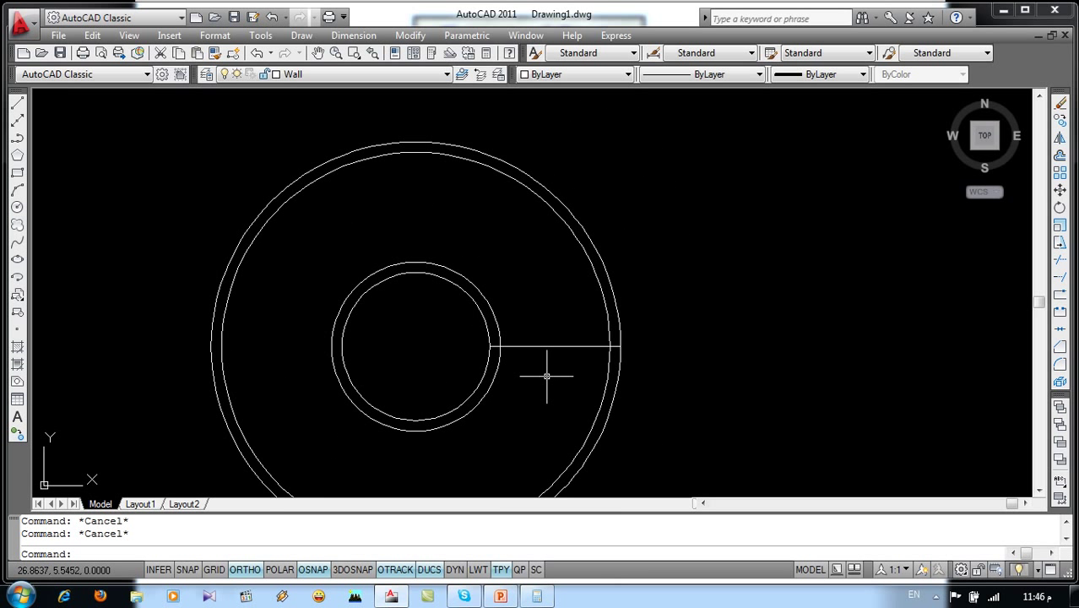
pyautogui.write('o')
# Step: Offset the horizontal radial line by 0.03 to make a close pair
pyautogui.press('Return')
pyautogui.write('.03')
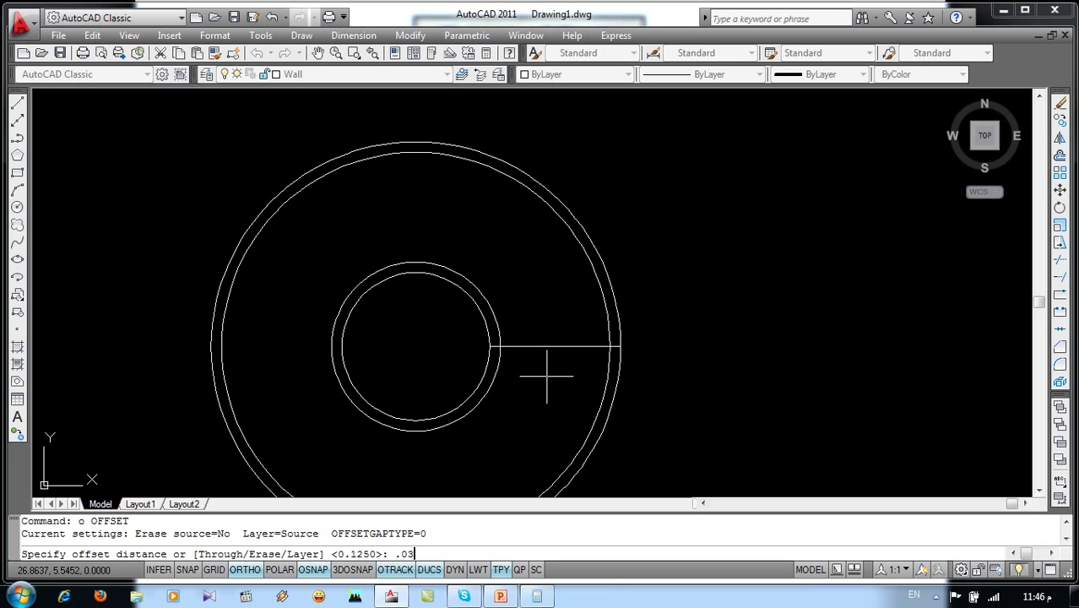
pyautogui.press('Return')
pyautogui.click(556, 351)
pyautogui.click(559, 316)
pyautogui.press('Return')
# Step: Put one radial line on the Dash layer with linetype scale 0.5
pyautogui.scroll(3, 565, 325)
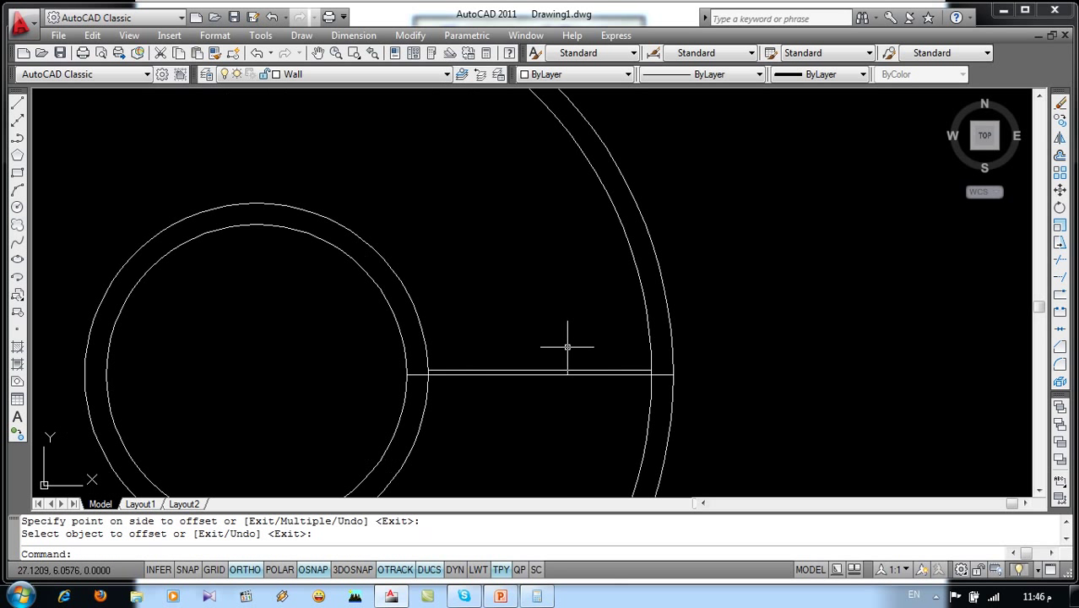
pyautogui.doubleClick(569, 370)
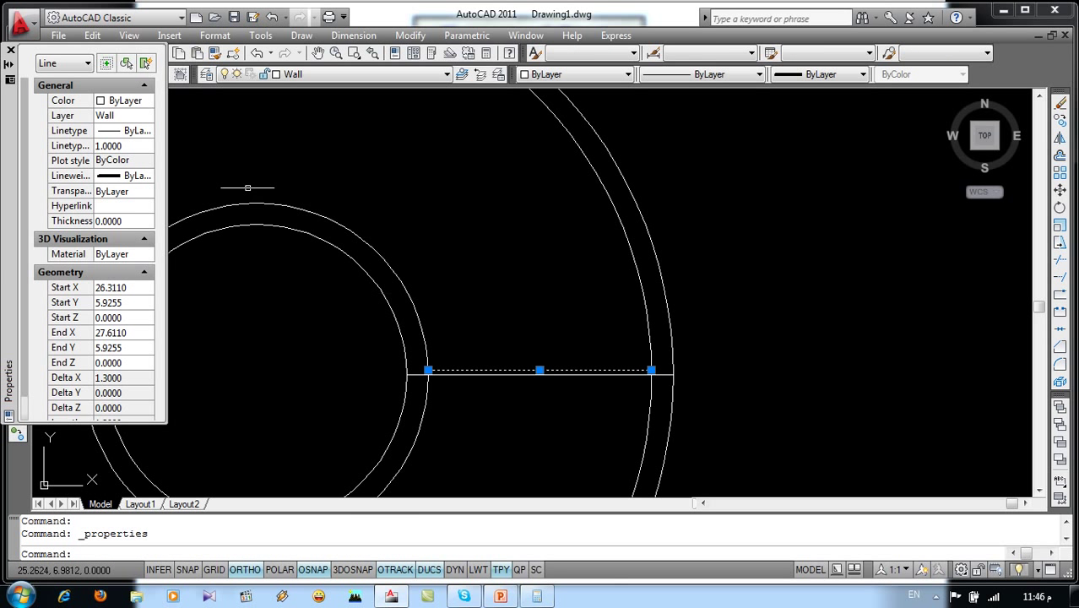
pyautogui.click(355, 74)
pyautogui.click(320, 130)
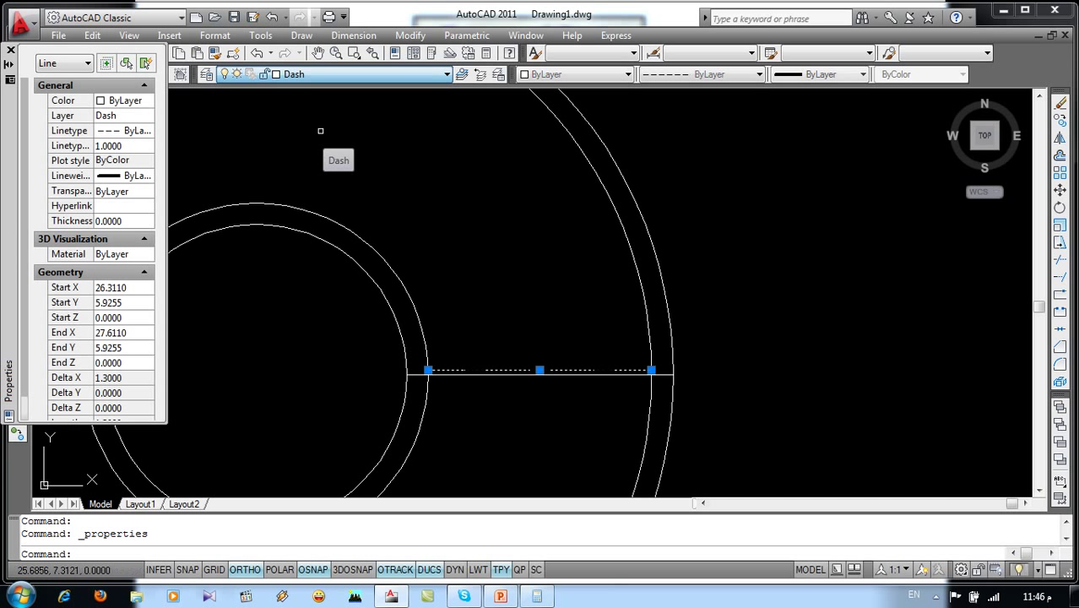
pyautogui.click(147, 147)
pyautogui.write('.')
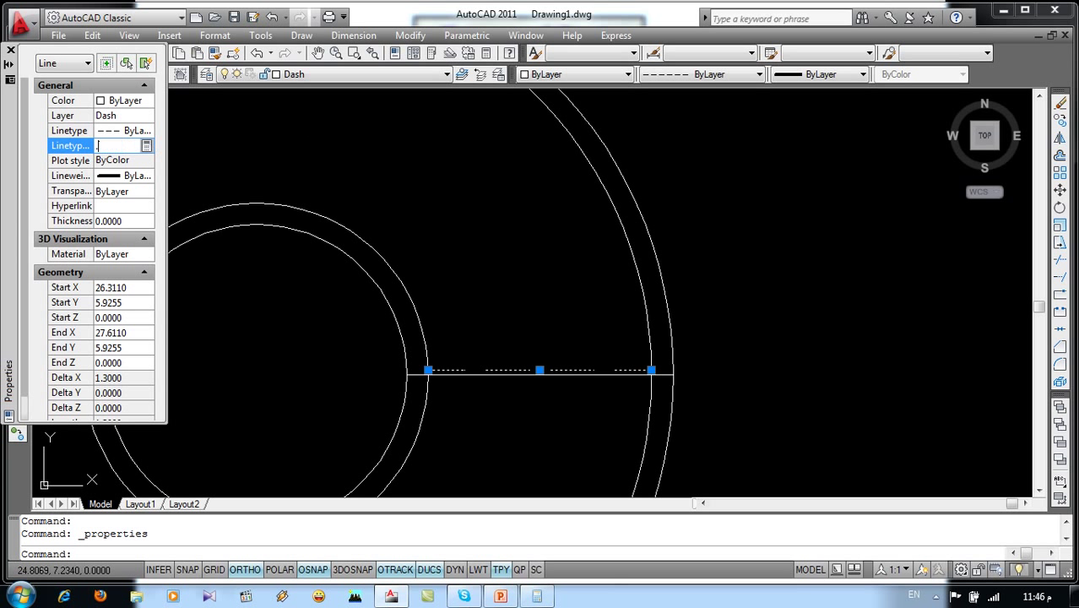
pyautogui.press('Return')
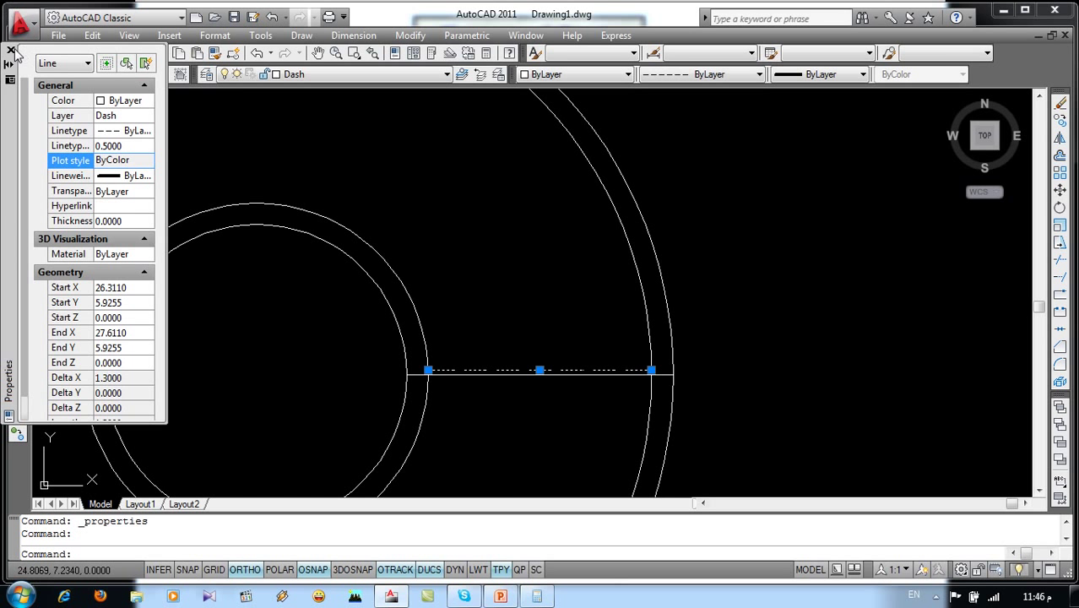
pyautogui.click(11, 50)
pyautogui.press('Escape')
pyautogui.press('Escape')
pyautogui.scroll(-2, 436, 241)
pyautogui.scroll(-2, 490, 269)
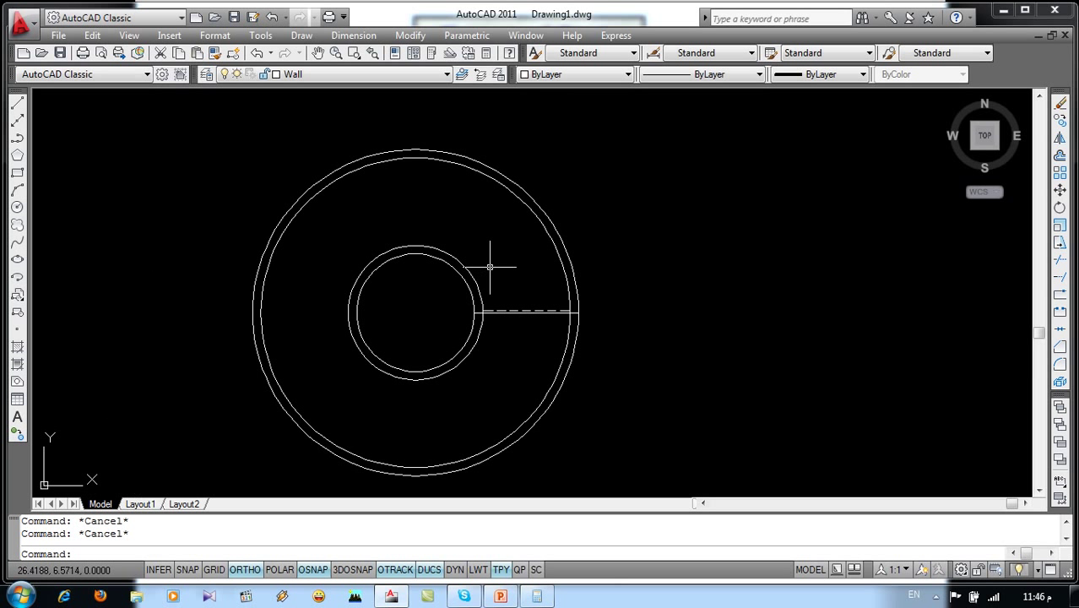
pyautogui.write('ar')
# Step: Polar-array the radial line pair about the circles' centre: 20 items over 270°
pyautogui.press('Return')
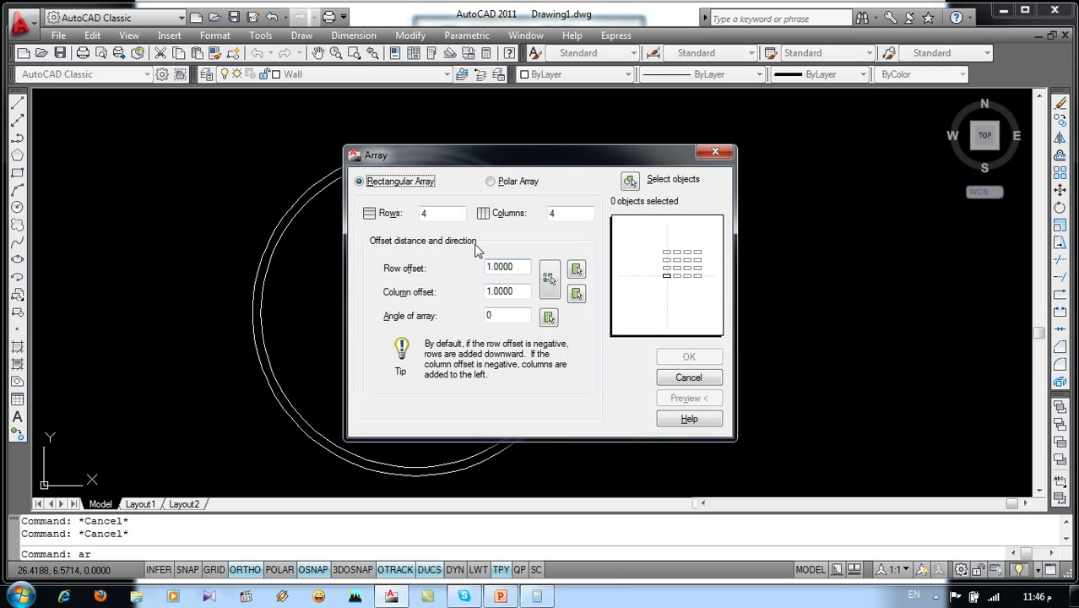
pyautogui.click(490, 182)
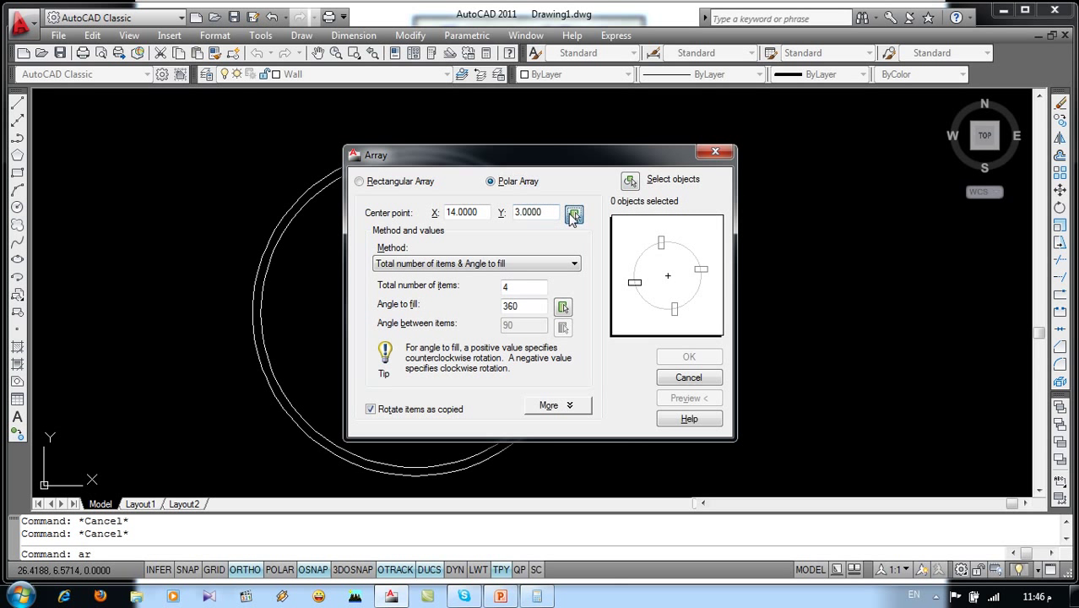
pyautogui.click(571, 213)
pyautogui.click(420, 311)
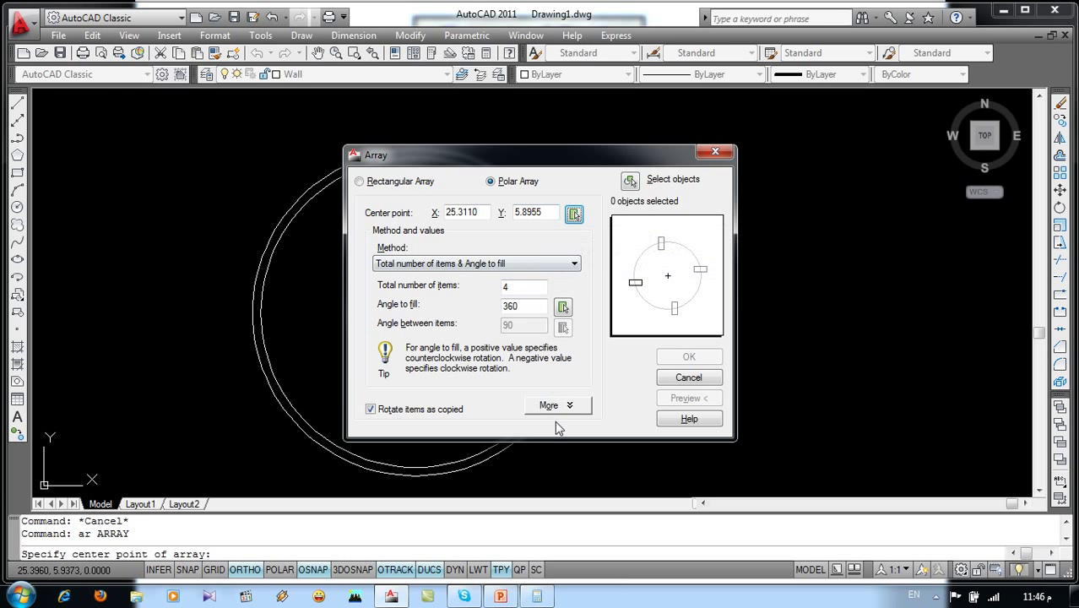
pyautogui.click(500, 596)
pyautogui.press('Tab')
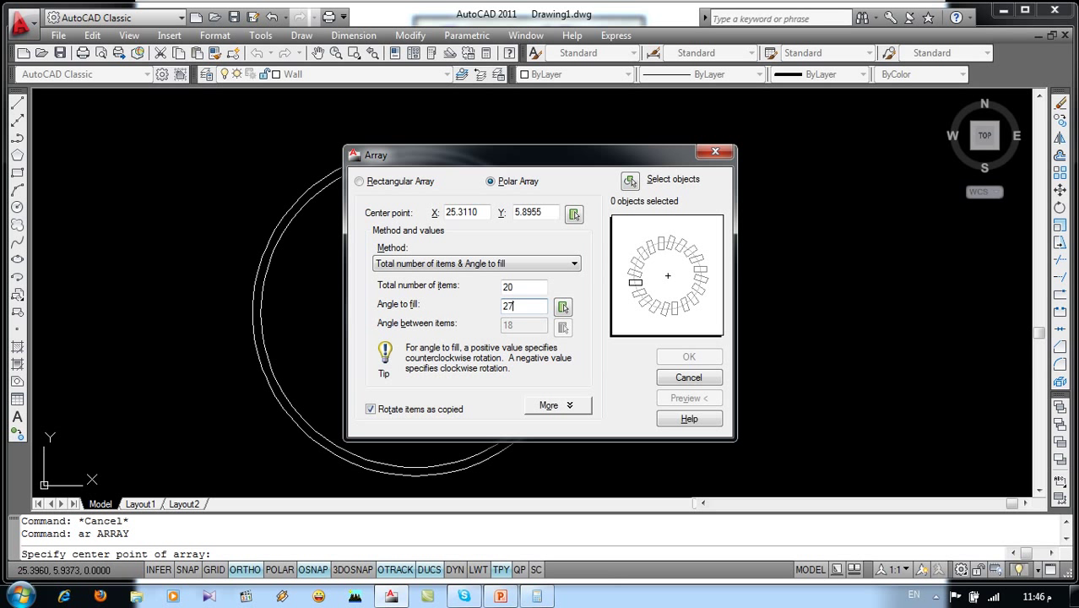
pyautogui.click(629, 181)
pyautogui.click(542, 304)
pyautogui.click(522, 334)
pyautogui.press('Return')
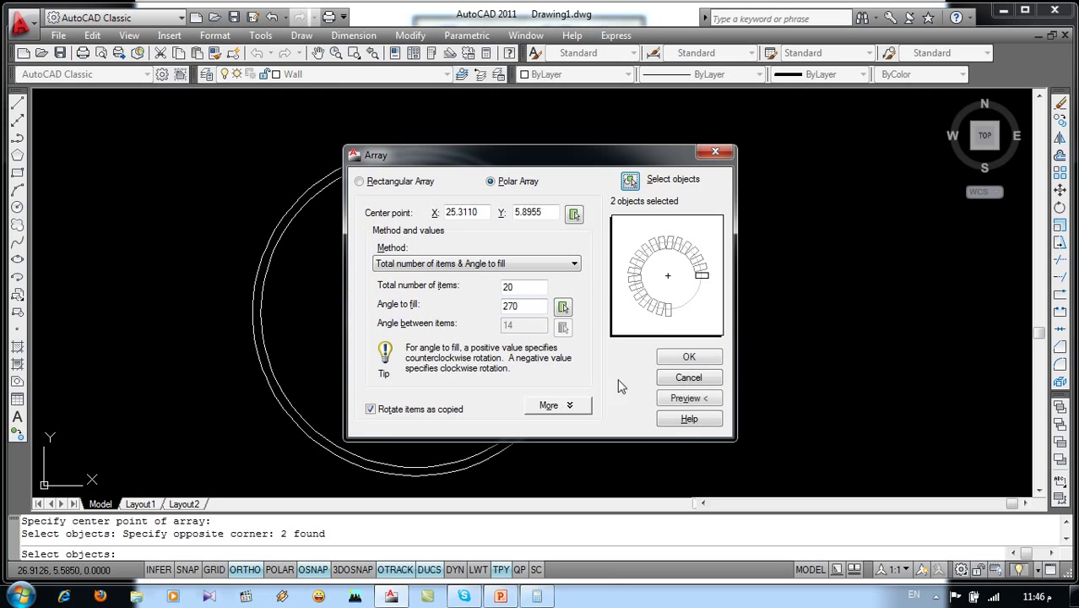
pyautogui.click(681, 354)
pyautogui.moveTo(541, 401); pyautogui.dragTo(595, 355, button='middle')
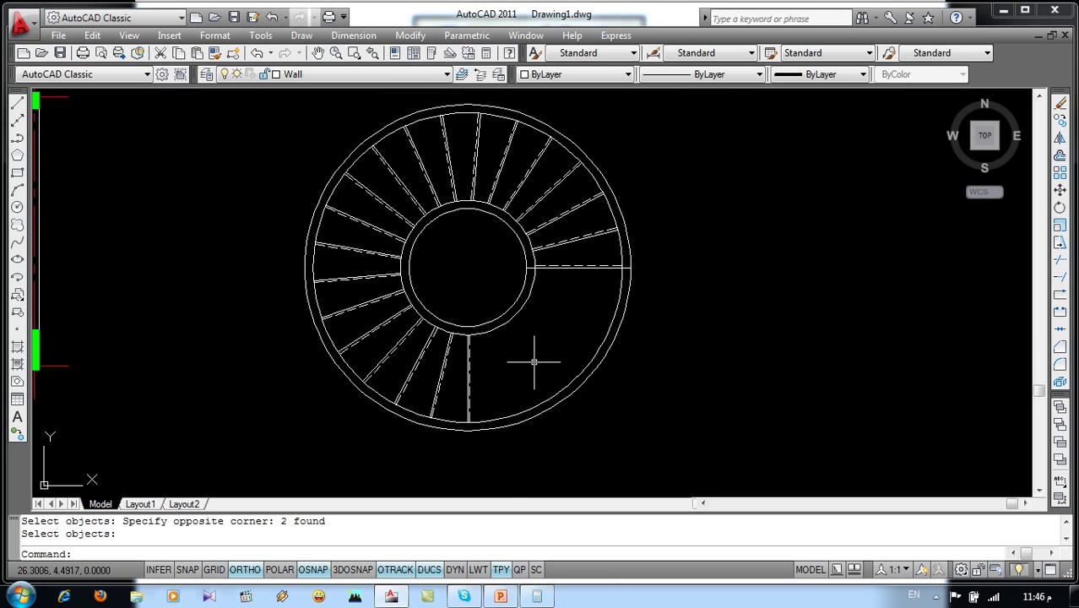
# Step: Draw two short lines across the inner and outer rings at the last tread
pyautogui.write('l')
pyautogui.press('Return')
pyautogui.scroll(7, 458, 324)
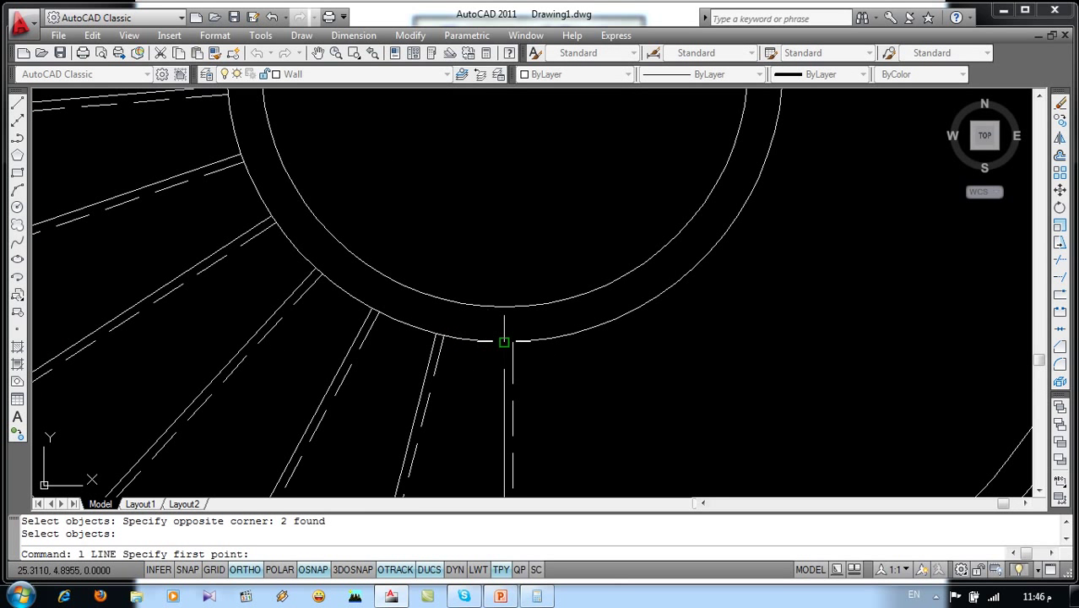
pyautogui.click(504, 306)
pyautogui.click(505, 340)
pyautogui.press('Return')
pyautogui.scroll(-4, 506, 248)
pyautogui.scroll(5, 507, 448)
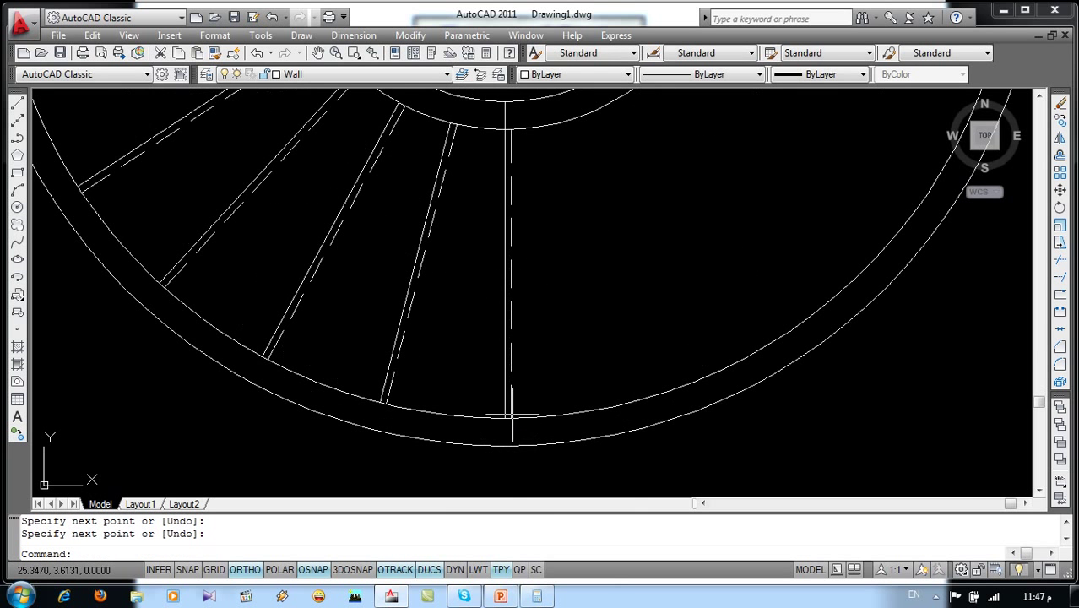
pyautogui.press('Return')
pyautogui.click(504, 418)
pyautogui.click(506, 446)
pyautogui.press('Return')
pyautogui.scroll(-4, 507, 423)
pyautogui.scroll(-2, 534, 356)
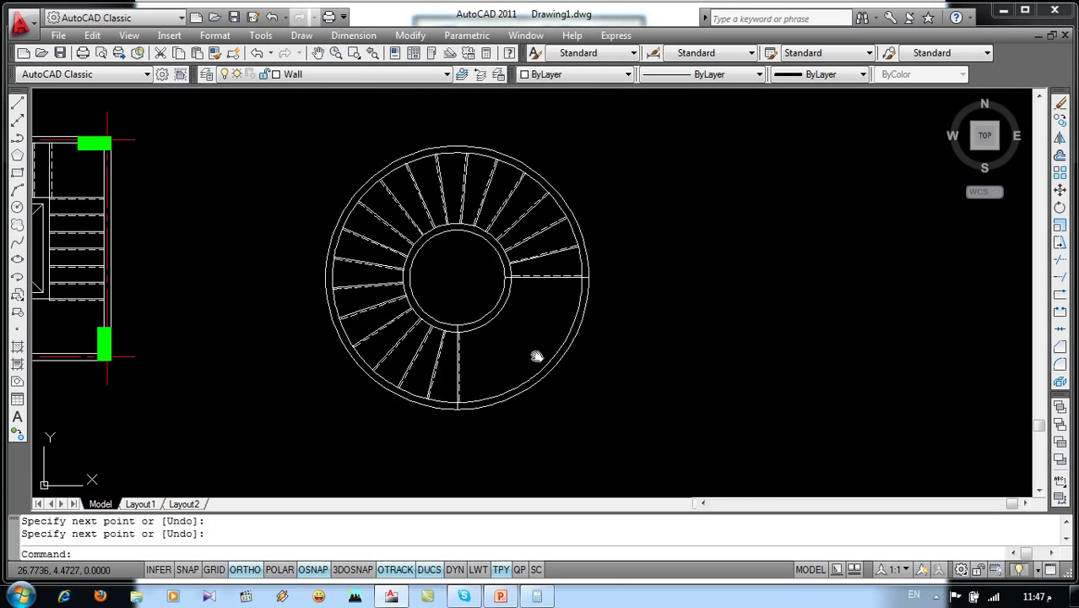
# Step: Trim away the lower-right quarter of the rings and delete the leftover small segment
pyautogui.write('r')
pyautogui.press('Return')
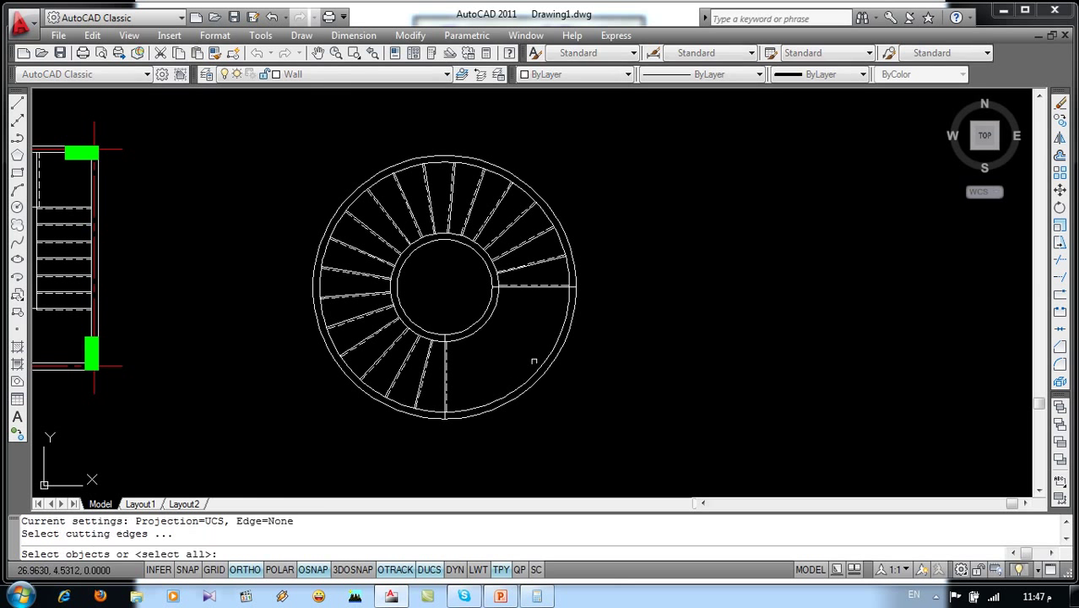
pyautogui.press('Return')
pyautogui.click(593, 350)
pyautogui.click(515, 367)
pyautogui.press('Return')
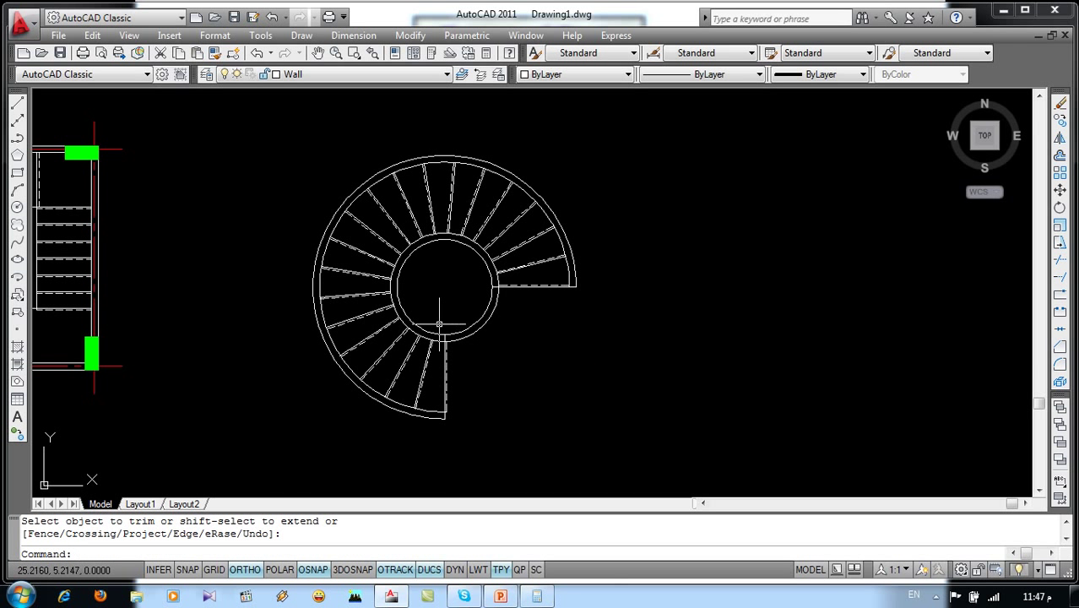
pyautogui.scroll(3, 439, 323)
pyautogui.click(452, 363)
pyautogui.press('Delete')
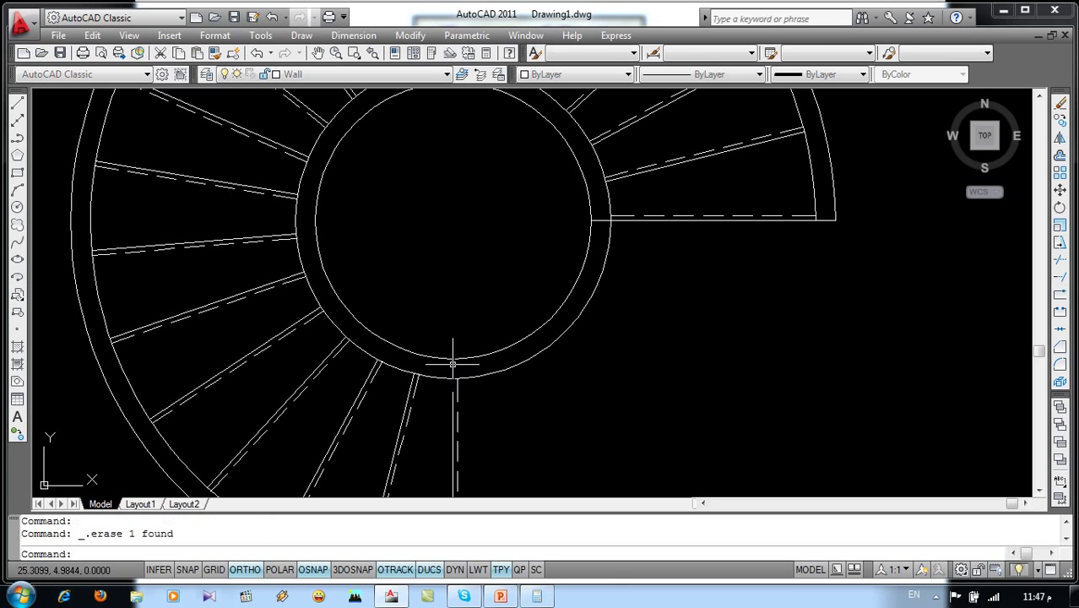
# Step: Bring up the Types of Stairs reference slide
pyautogui.scroll(-2, 579, 251)
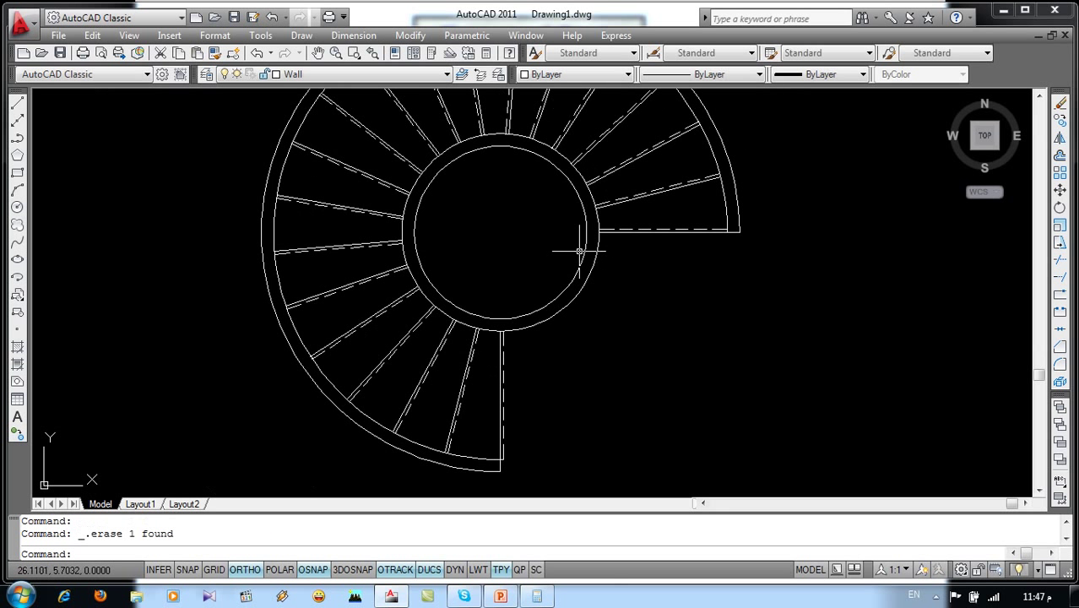
pyautogui.scroll(-4, 441, 260)
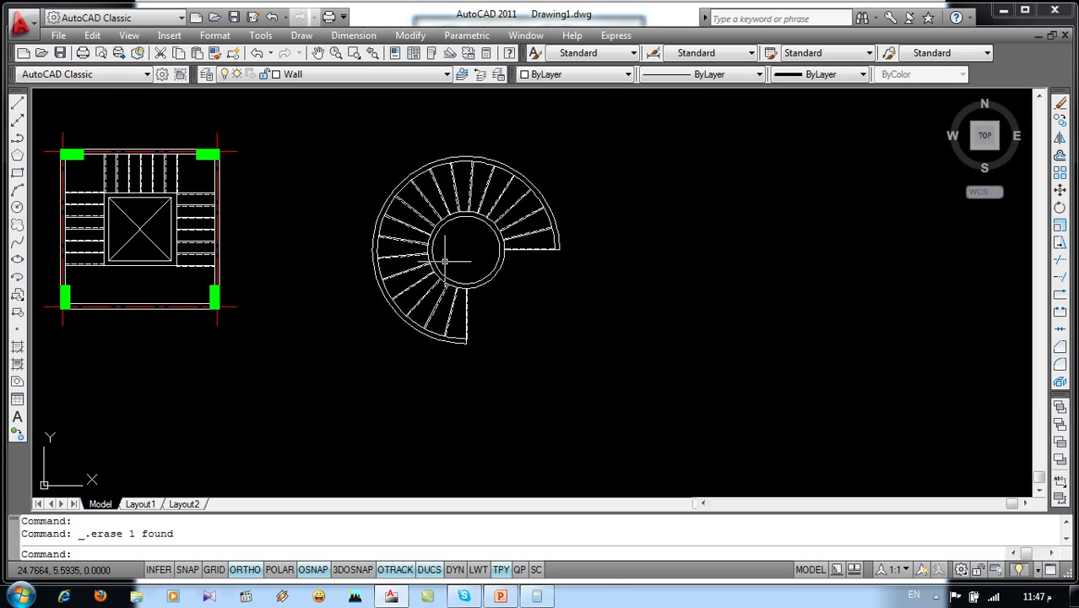
pyautogui.scroll(4, 445, 262)
pyautogui.scroll(-2, 625, 308)
pyautogui.scroll(-1, 625, 308)
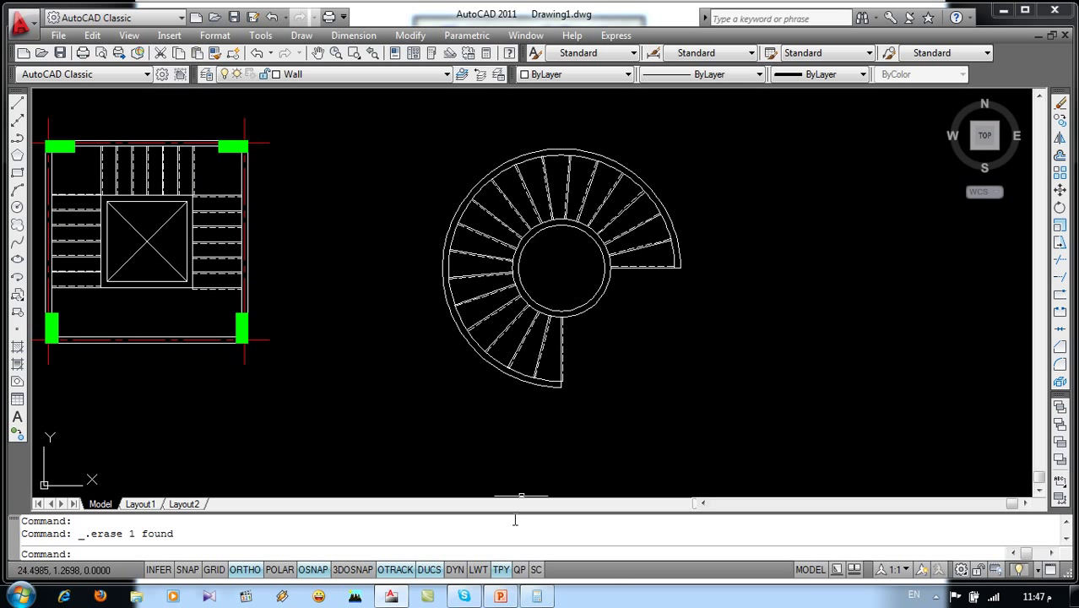
pyautogui.click(501, 597)
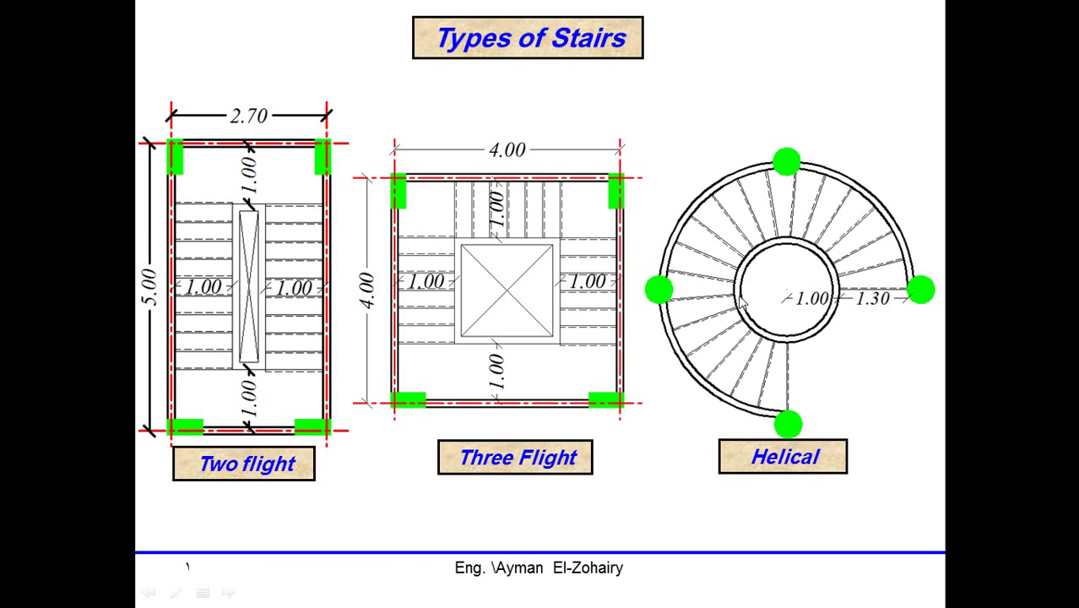
# Step: Return to AutoCAD and start a circle centred just right of the helical stair
pyautogui.hotkey('alt', 'Tab')
pyautogui.scroll(2, 604, 330)
pyautogui.write('c')
pyautogui.press('Return')
pyautogui.click(648, 361)
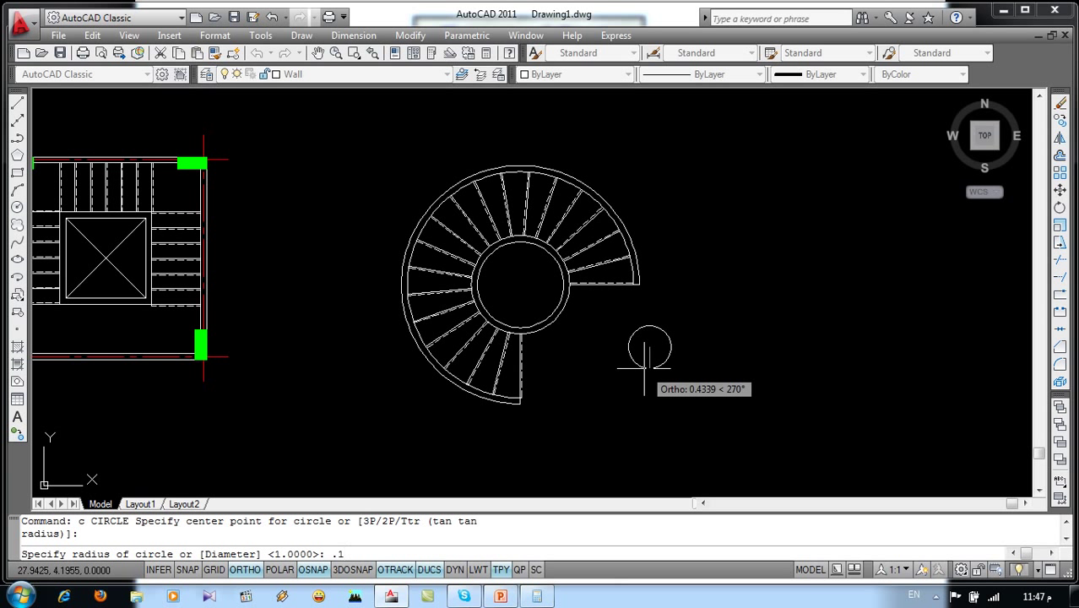
# Step: Give the circle radius 0.2 and fill it with a solid hatch
pyautogui.write('2')
pyautogui.press('Return')
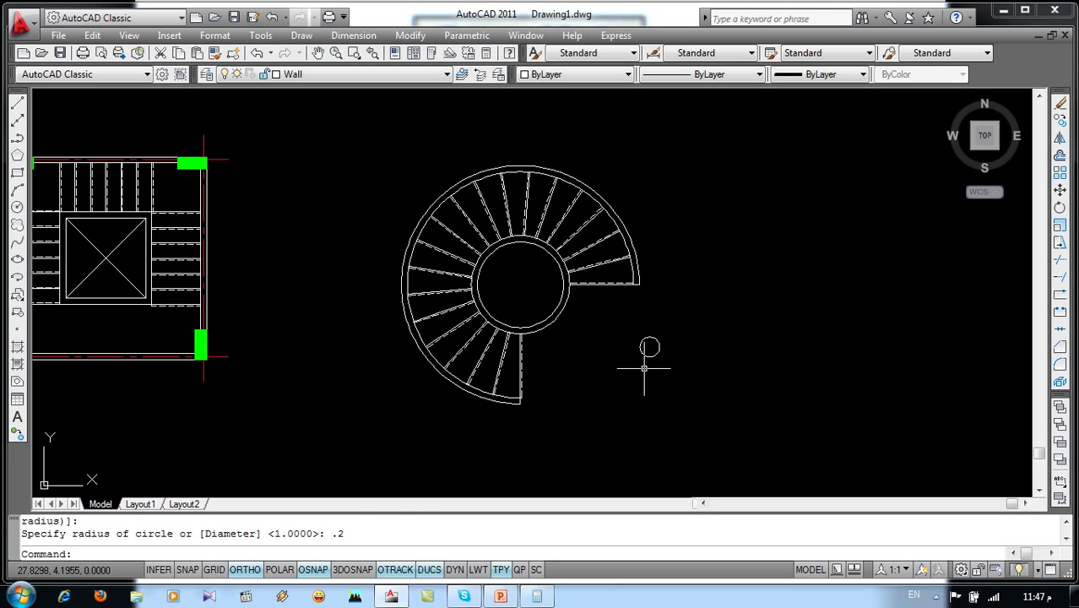
pyautogui.scroll(2, 644, 367)
pyautogui.write('h')
pyautogui.press('Return')
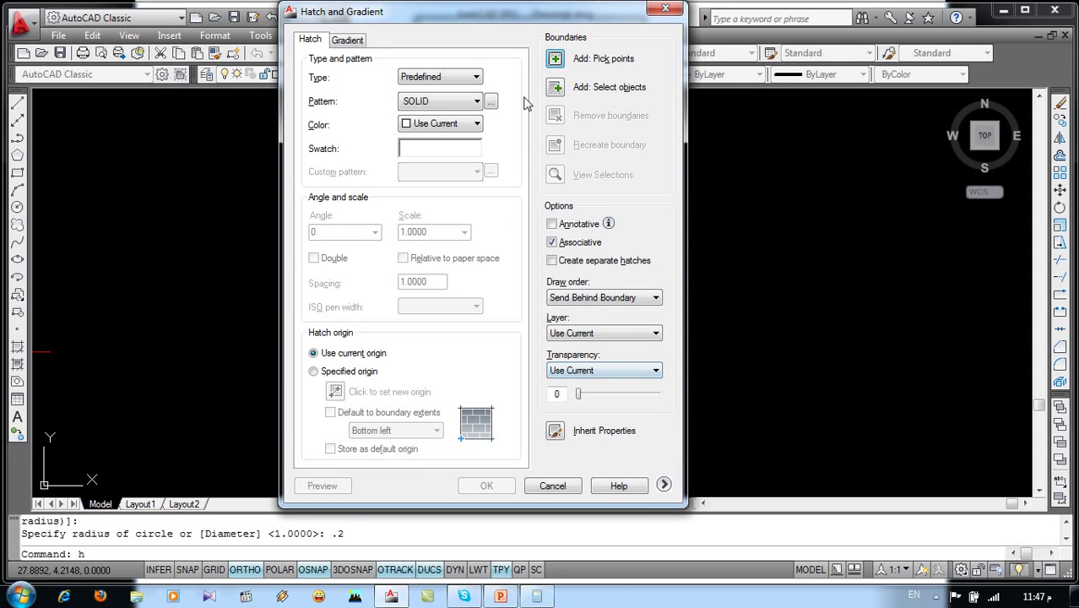
pyautogui.click(553, 59)
pyautogui.click(650, 339)
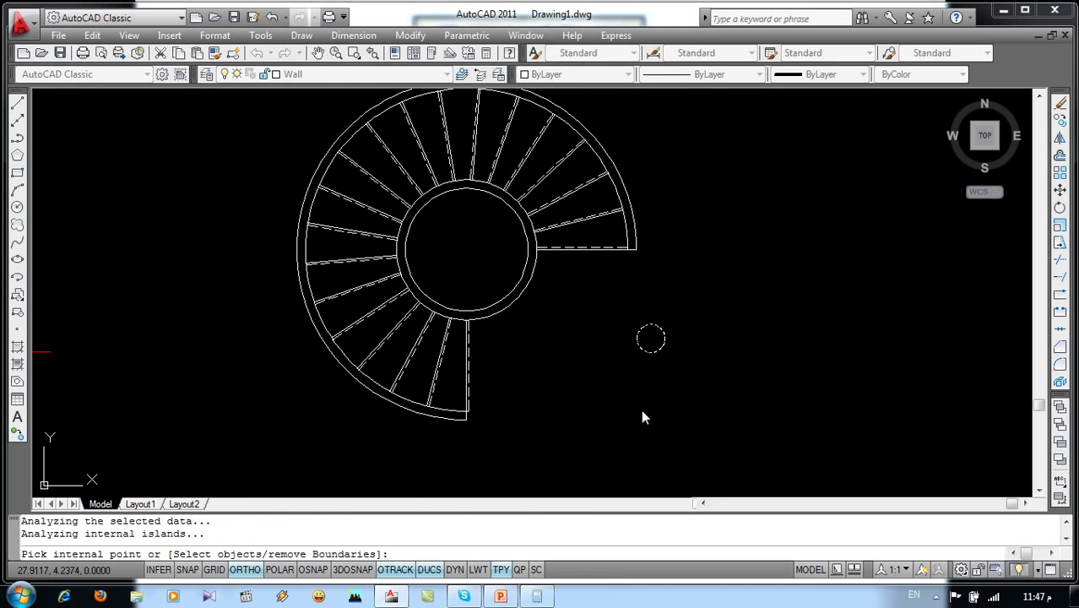
pyautogui.press('Return')
pyautogui.click(487, 487)
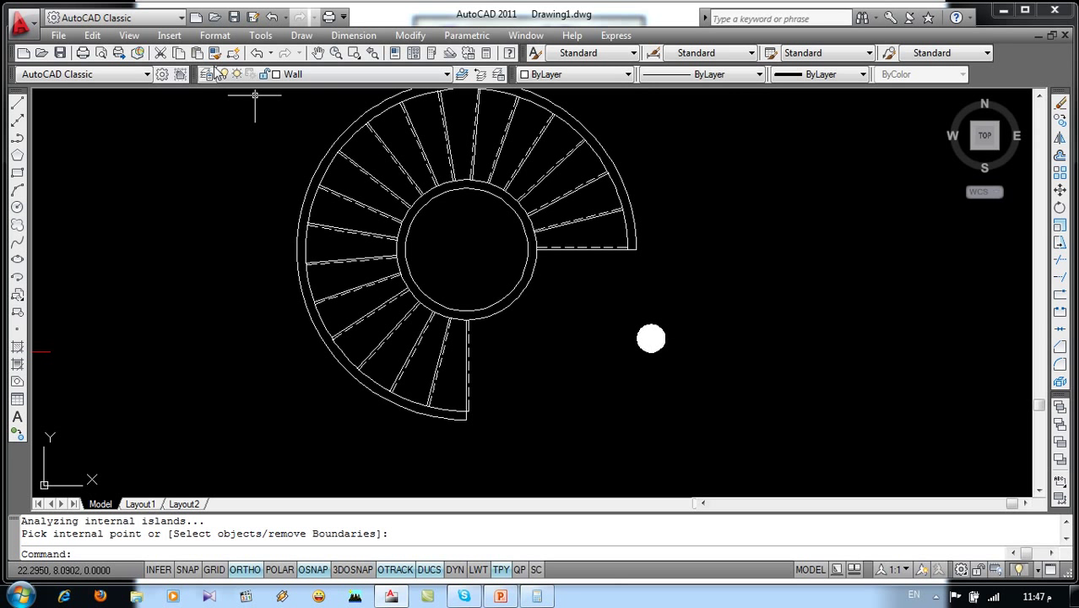
# Step: Move the filled circle onto the Column layer so it shows green
pyautogui.click(698, 306)
pyautogui.click(614, 380)
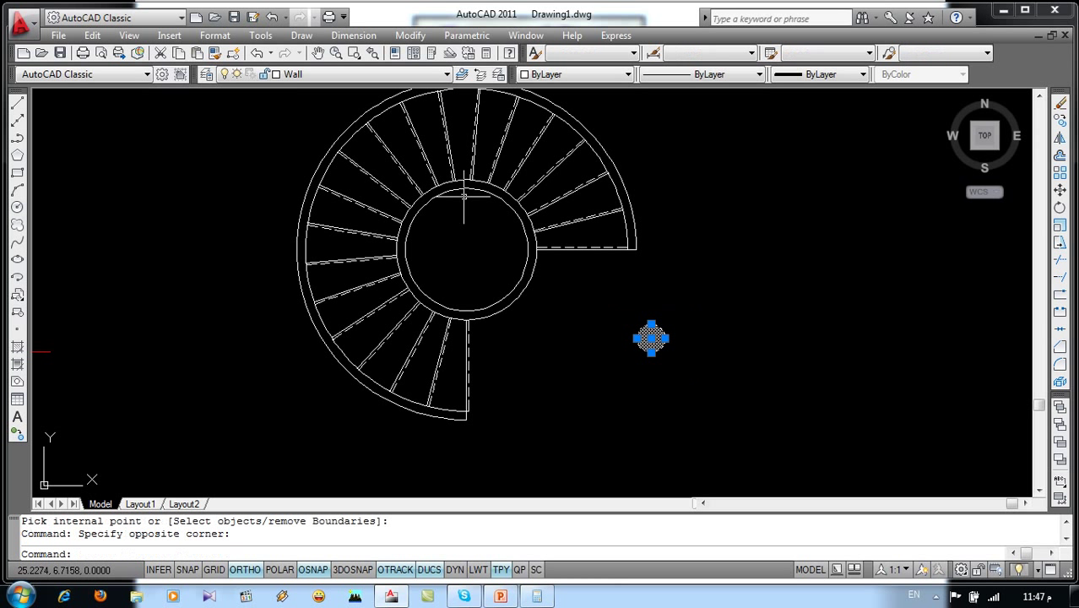
pyautogui.click(355, 75)
pyautogui.click(304, 101)
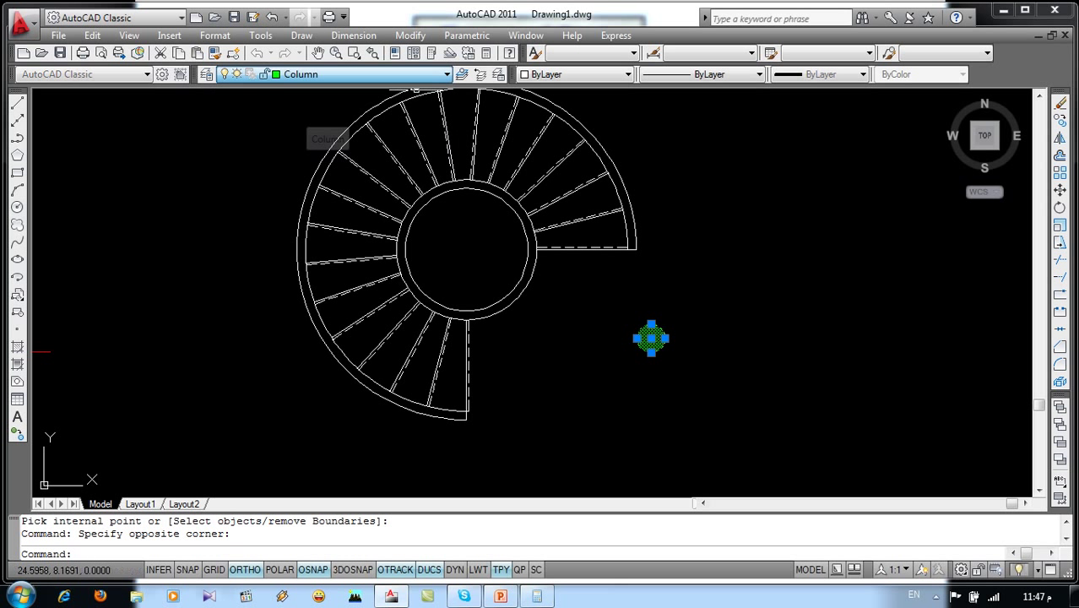
pyautogui.press('Escape')
pyautogui.press('Escape')
pyautogui.moveTo(602, 396); pyautogui.dragTo(629, 433, button='middle')
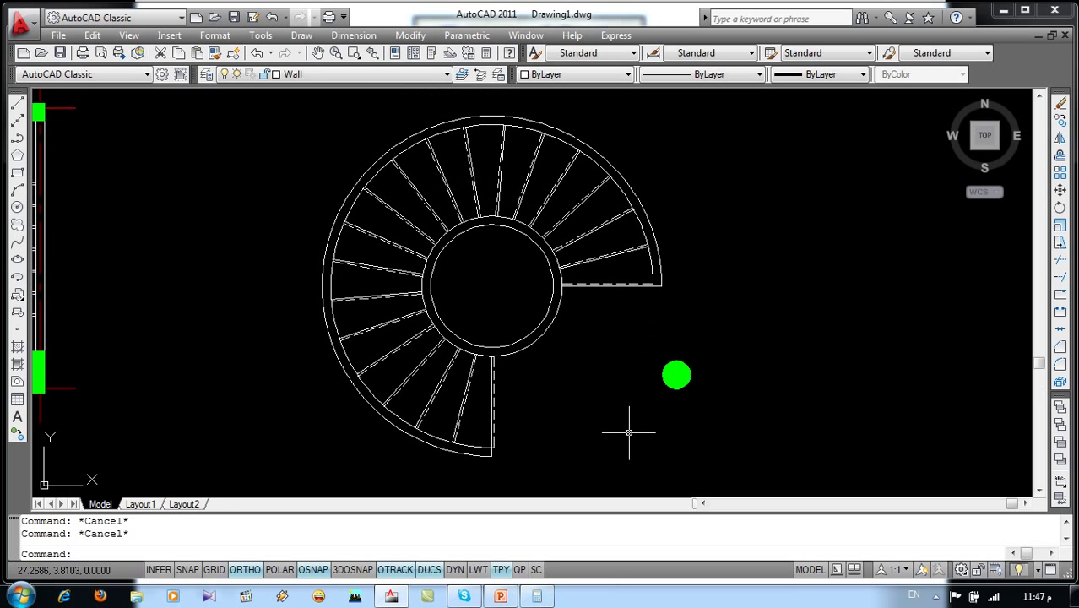
pyautogui.write('co')
pyautogui.press('Return')
# Step: Copy the green column to the helical stair's right end, top, left edge and bottom
pyautogui.click(710, 337)
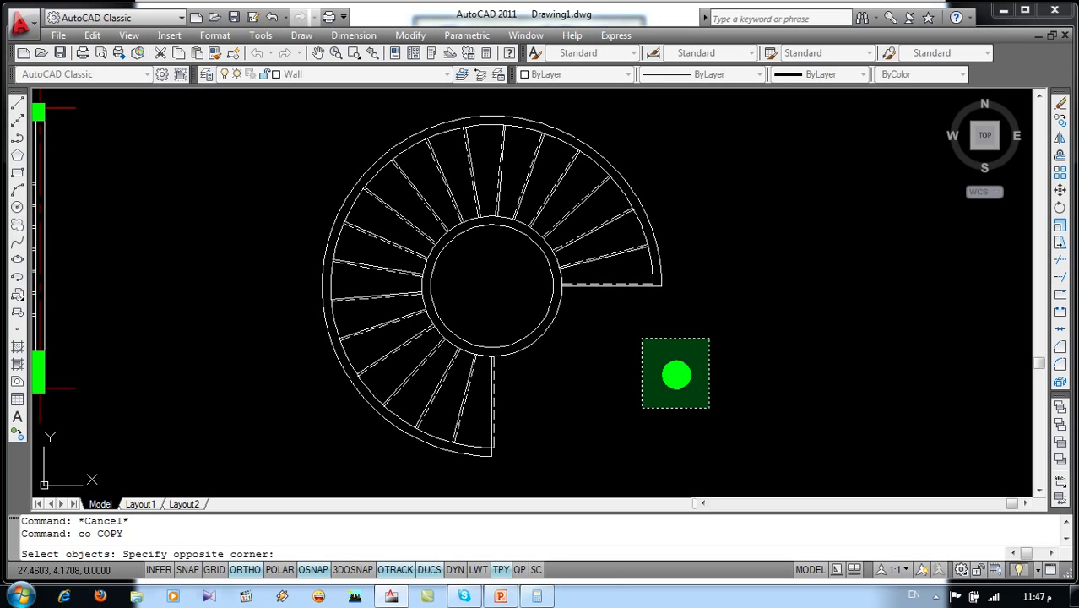
pyautogui.click(642, 408)
pyautogui.press('Return')
pyautogui.click(675, 374)
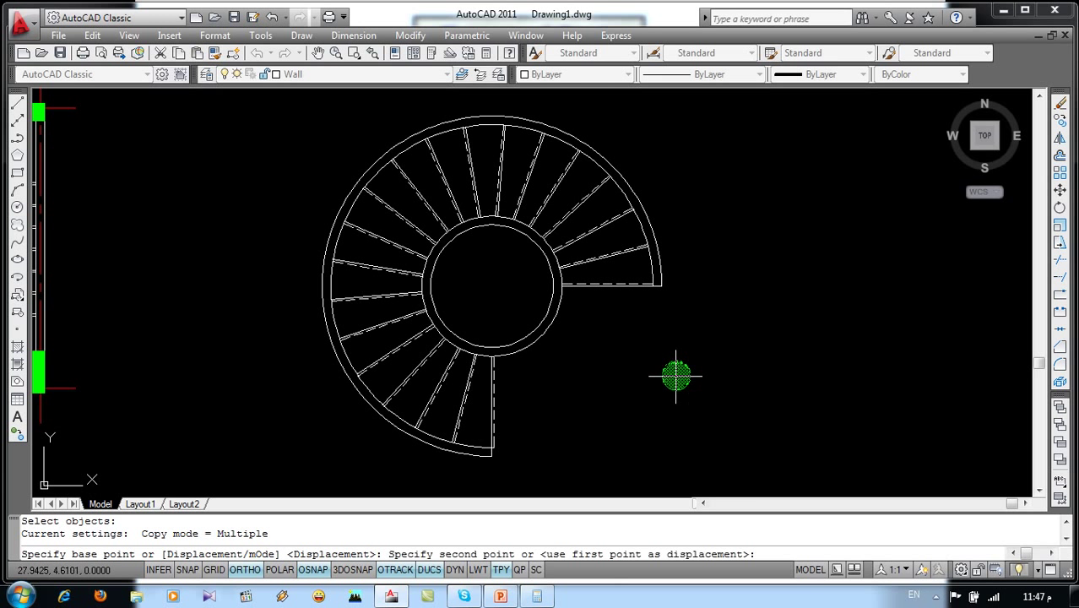
pyautogui.click(661, 285)
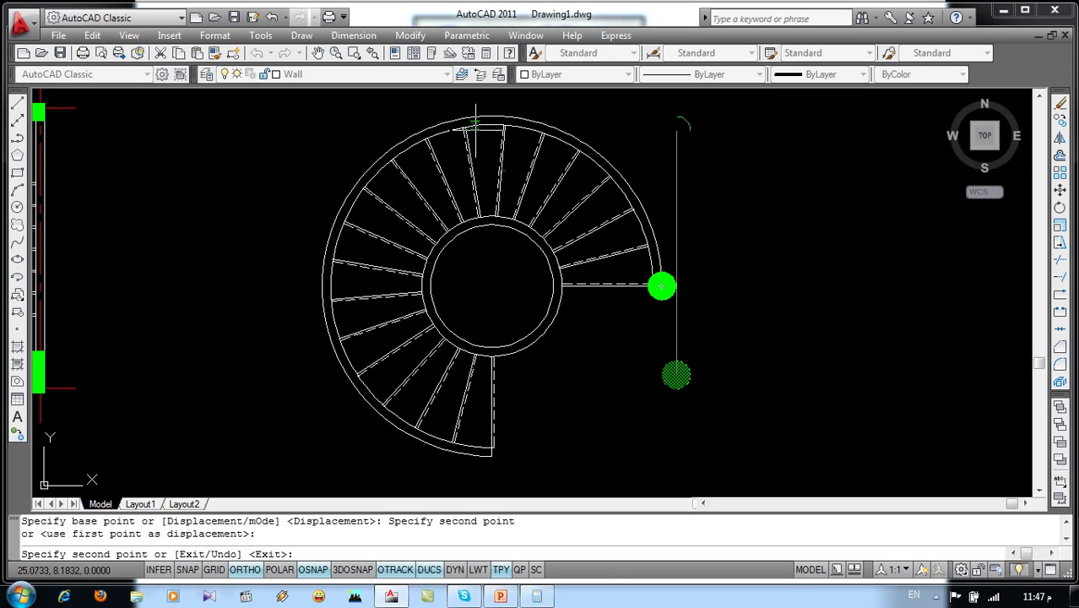
pyautogui.click(492, 125)
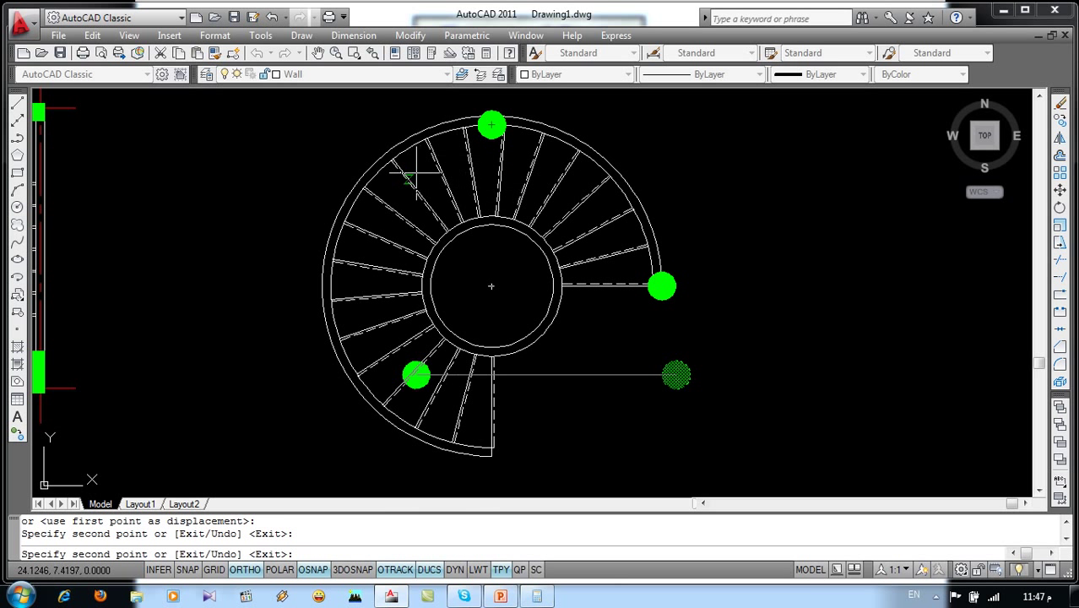
pyautogui.click(322, 287)
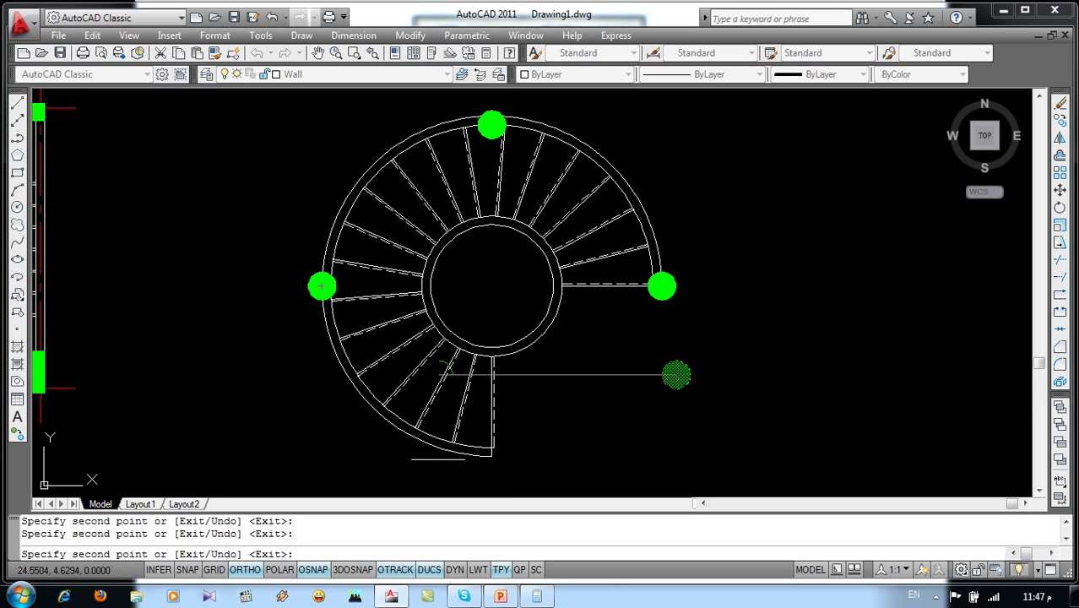
pyautogui.click(492, 447)
pyautogui.press('Return')
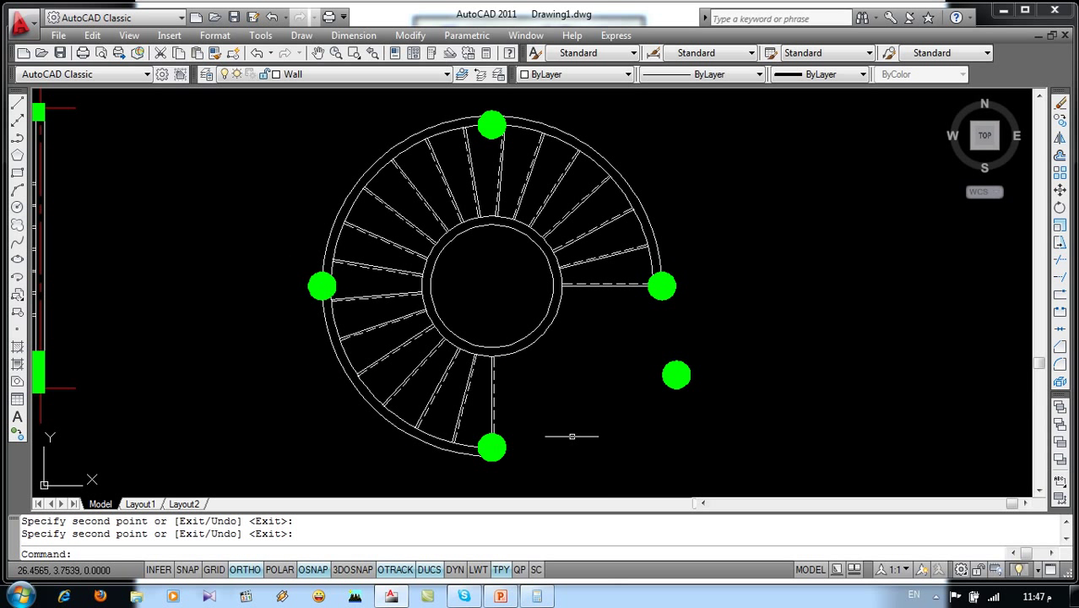
# Step: Delete the spare green circle left beside the stair
pyautogui.scroll(2, 497, 473)
pyautogui.write('m')
pyautogui.press('Return')
pyautogui.click(439, 479)
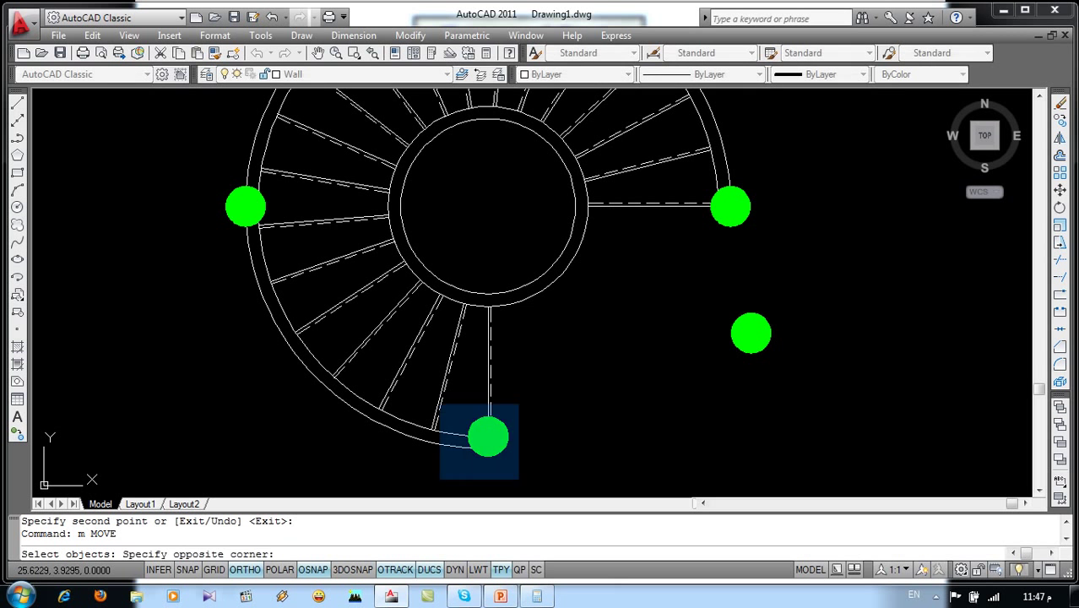
pyautogui.click(518, 404)
pyautogui.scroll(-2, 528, 396)
pyautogui.press('Escape')
pyautogui.click(646, 359)
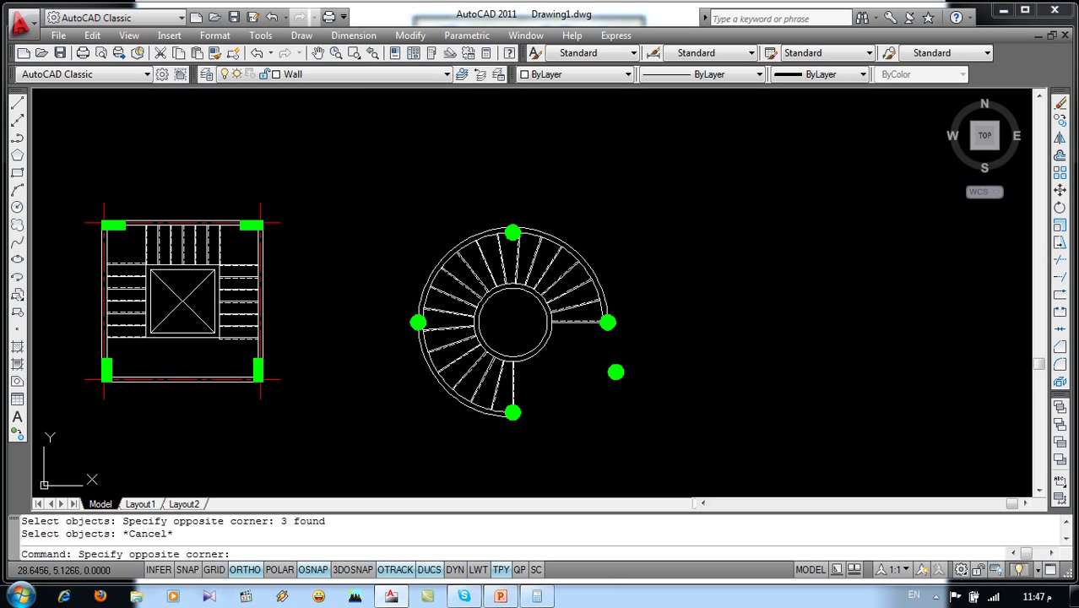
pyautogui.click(574, 392)
pyautogui.press('Delete')
# Step: Erase the stray green blocks to the left of the two-flight stair
pyautogui.moveTo(554, 390); pyautogui.dragTo(764, 356, button='middle')
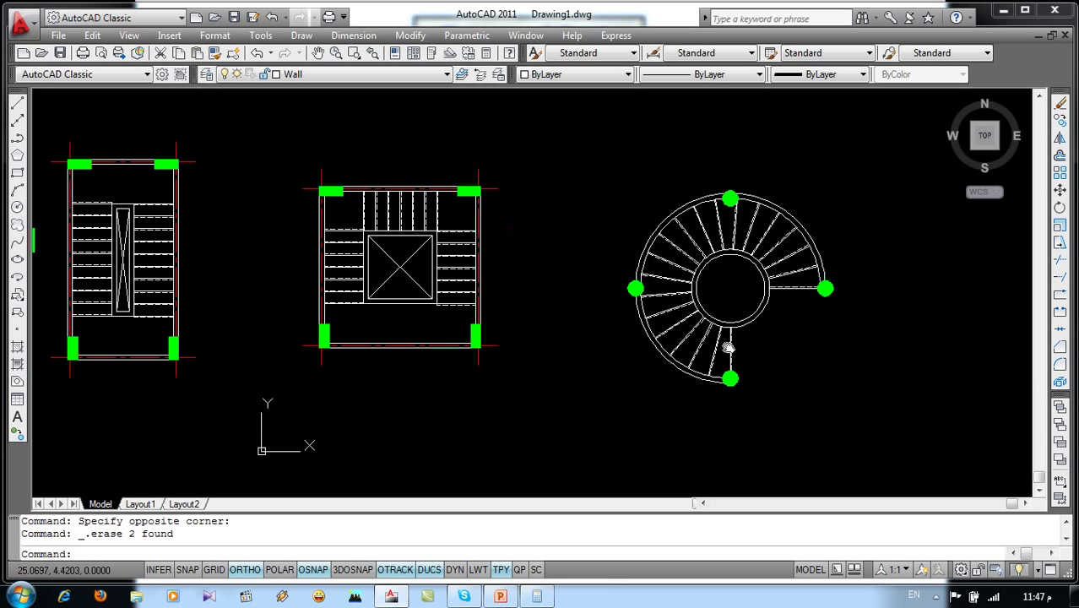
pyautogui.moveTo(568, 366); pyautogui.dragTo(629, 392, button='middle')
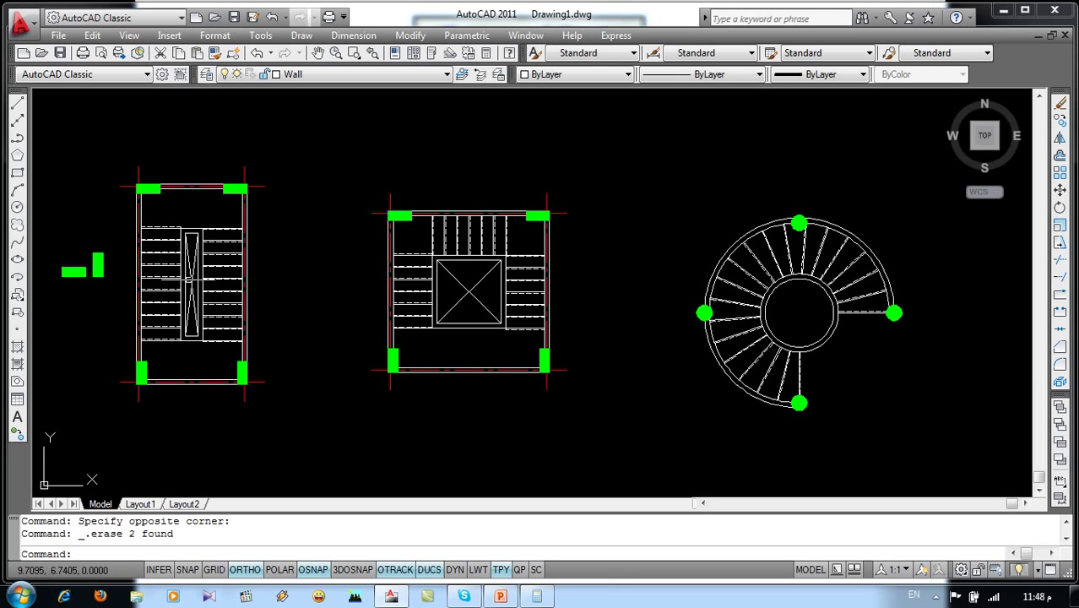
pyautogui.click(117, 241)
pyautogui.click(58, 318)
pyautogui.press('Delete')
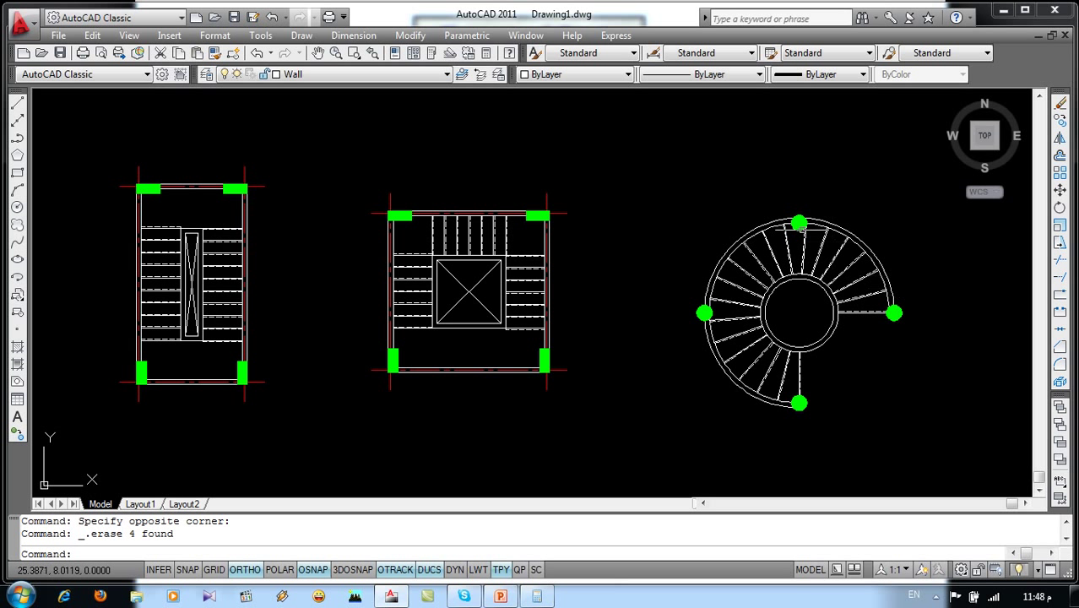
# Step: Recentre the three stair plans, minimize AutoCAD and end the reference slide show
pyautogui.moveTo(771, 410); pyautogui.dragTo(734, 413, button='middle')
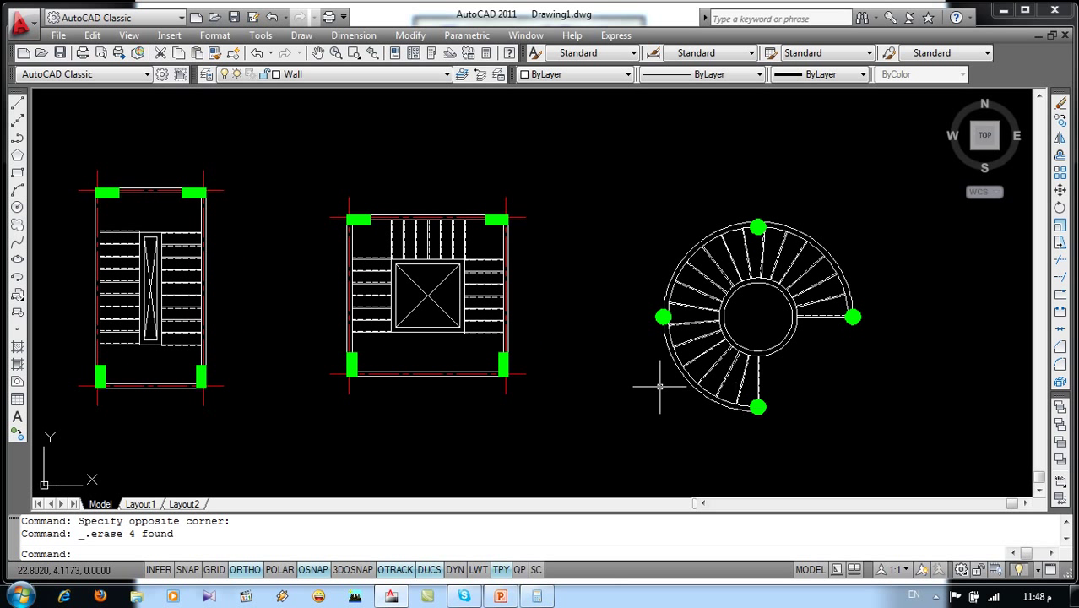
pyautogui.moveTo(661, 386); pyautogui.dragTo(709, 380, button='middle')
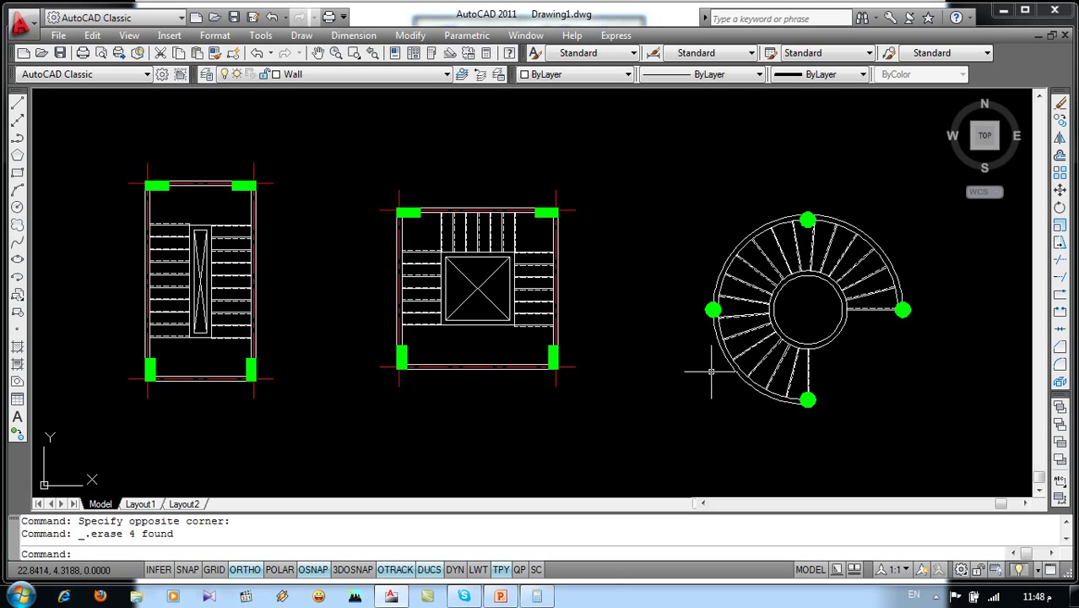
pyautogui.click(1003, 10)
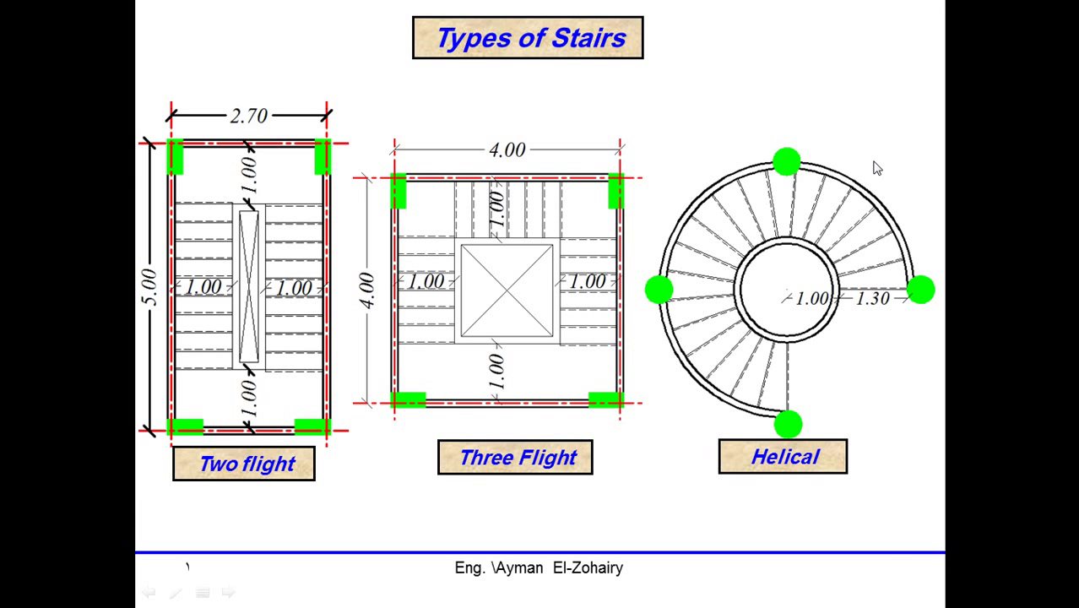
pyautogui.press('Escape')
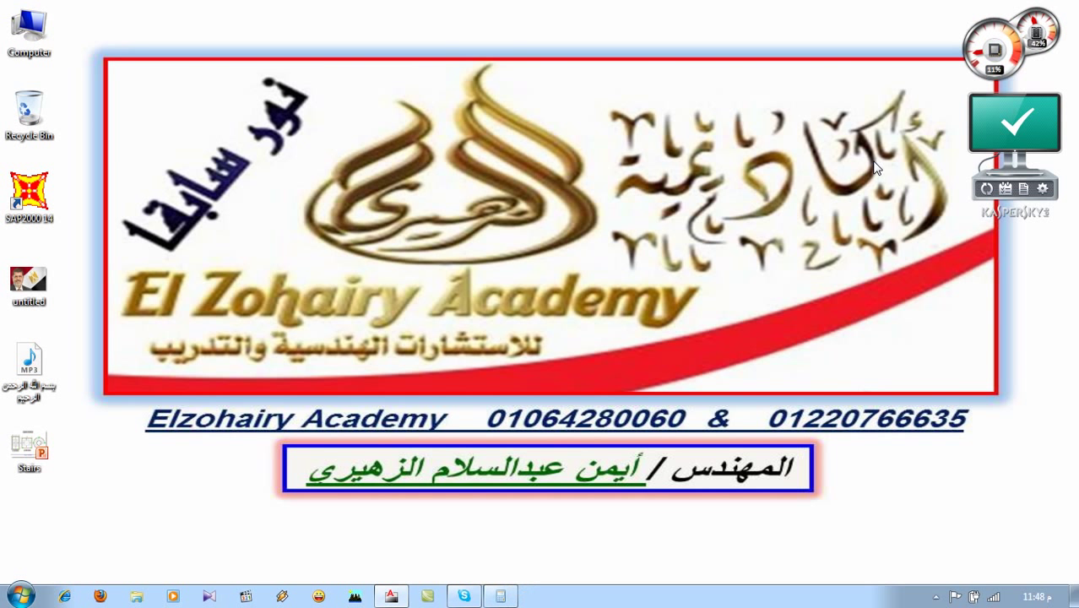